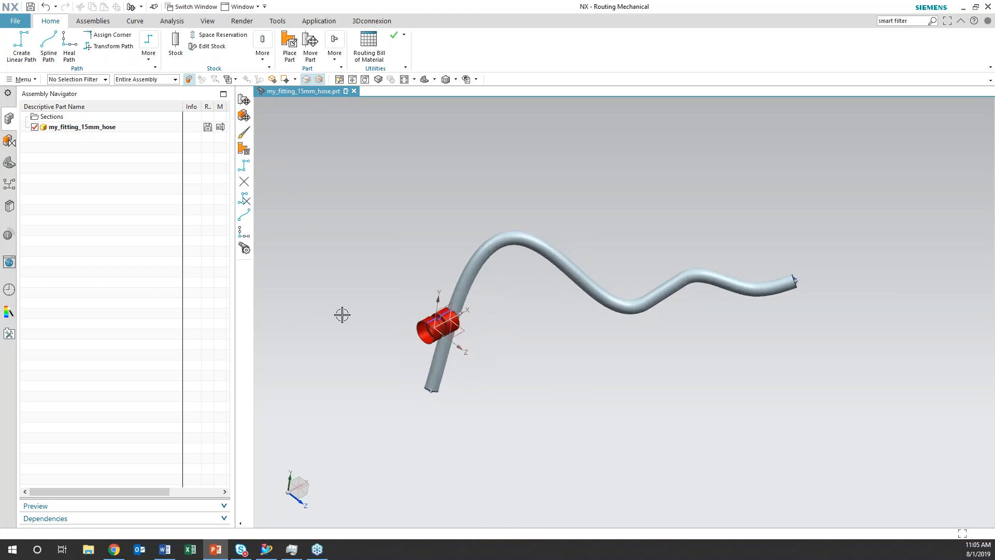
# Close the my_fitting_15mm_hose part and open the Boiler_room_assm.prt assembly
pyautogui.click(354, 92)
pyautogui.click(493, 294)
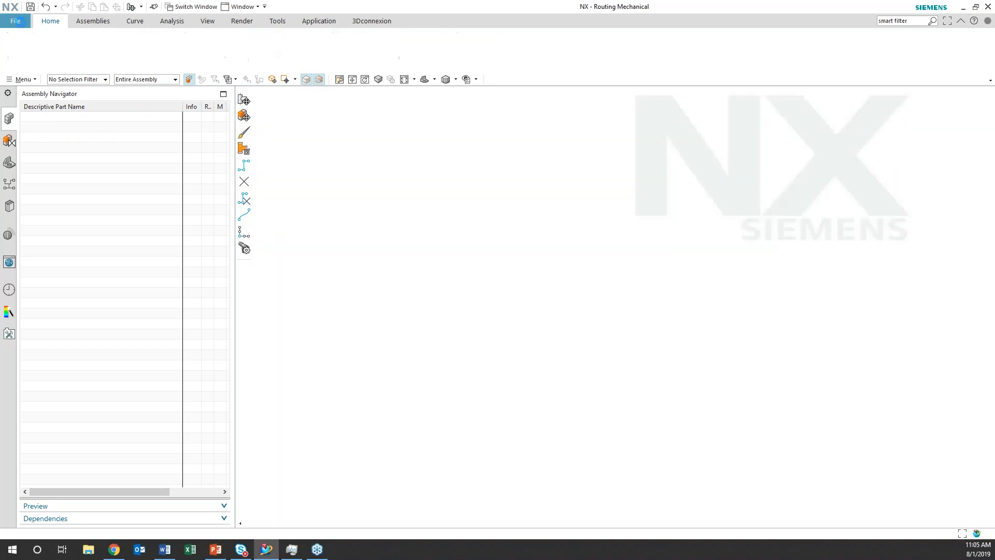
pyautogui.click(15, 21)
pyautogui.click(24, 49)
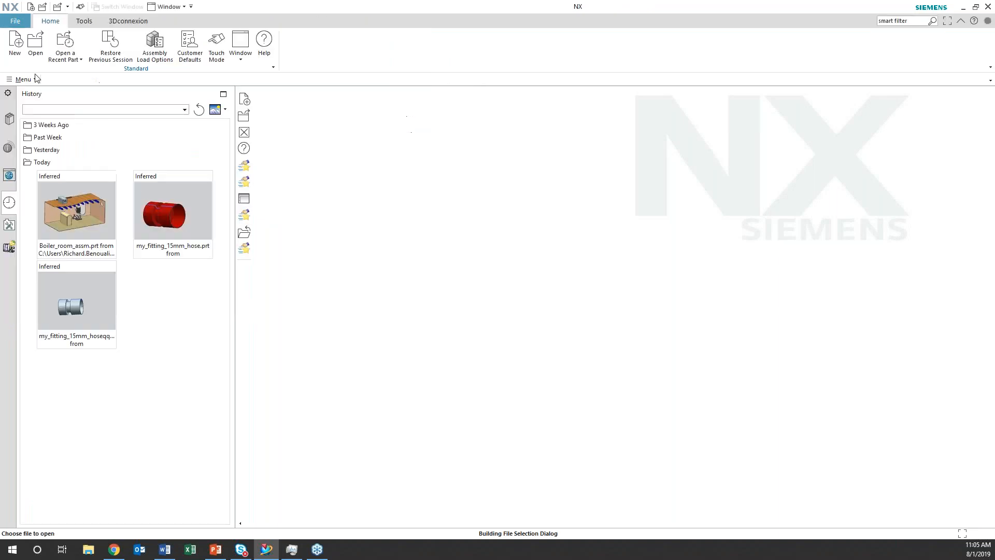
pyautogui.click(390, 176)
pyautogui.click(612, 346)
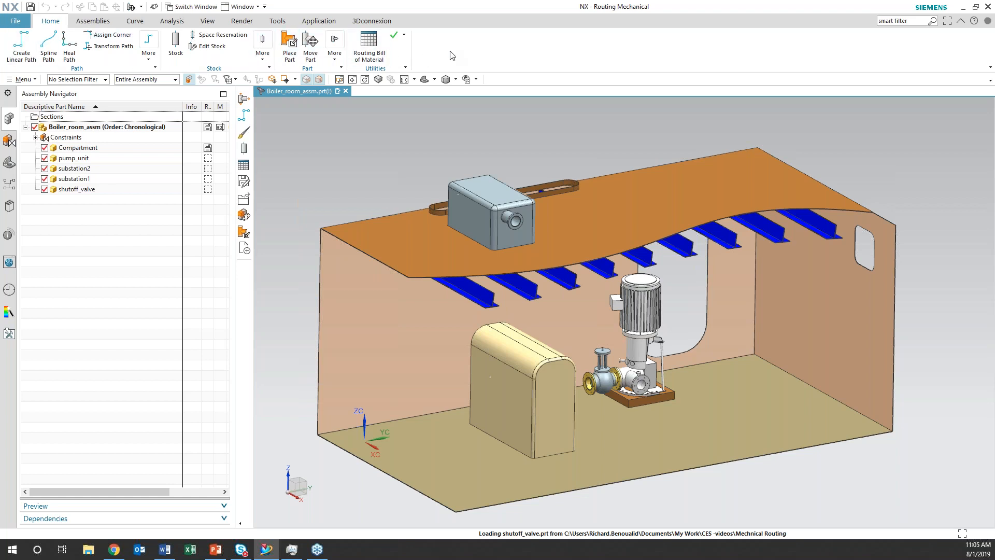
# Activate the Mechanical routing application for the boiler room assembly
pyautogui.click(320, 22)
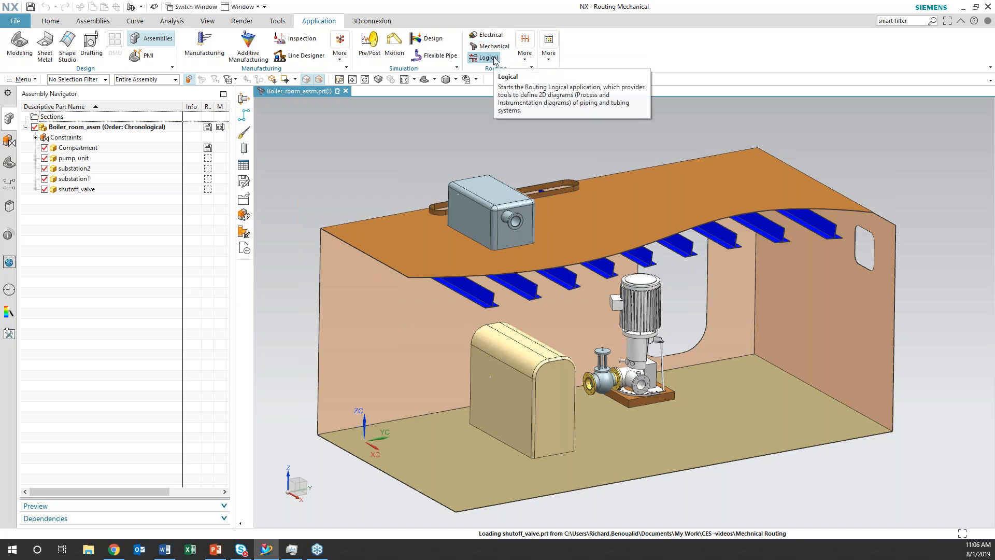
pyautogui.click(525, 60)
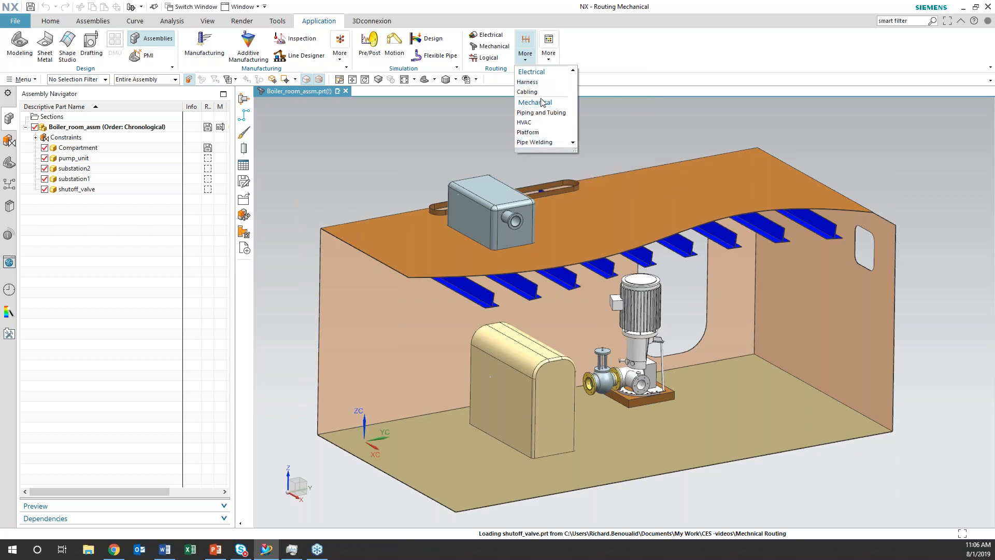
pyautogui.click(496, 48)
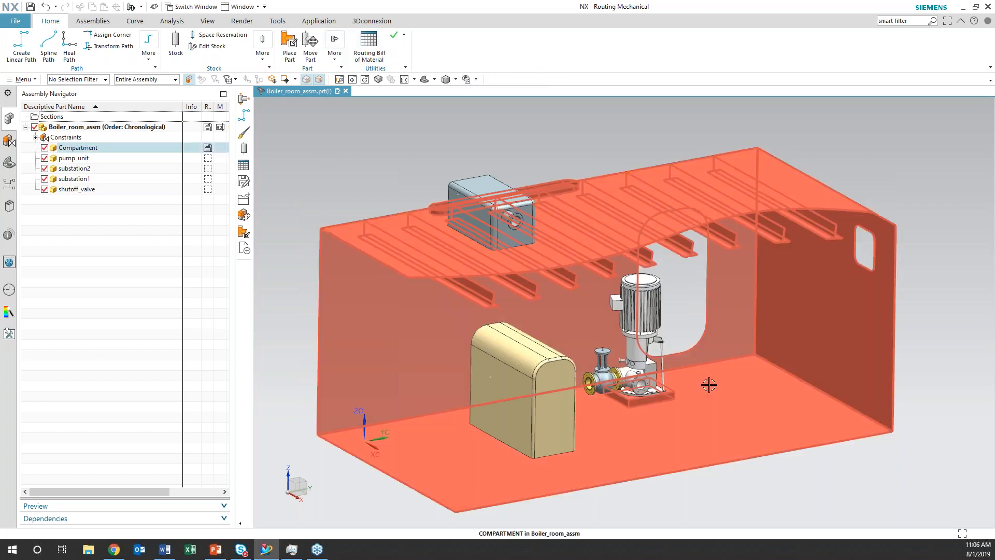
# Open the Routing preferences and choose Piping as the discipline
pyautogui.scroll(2, 715, 383)
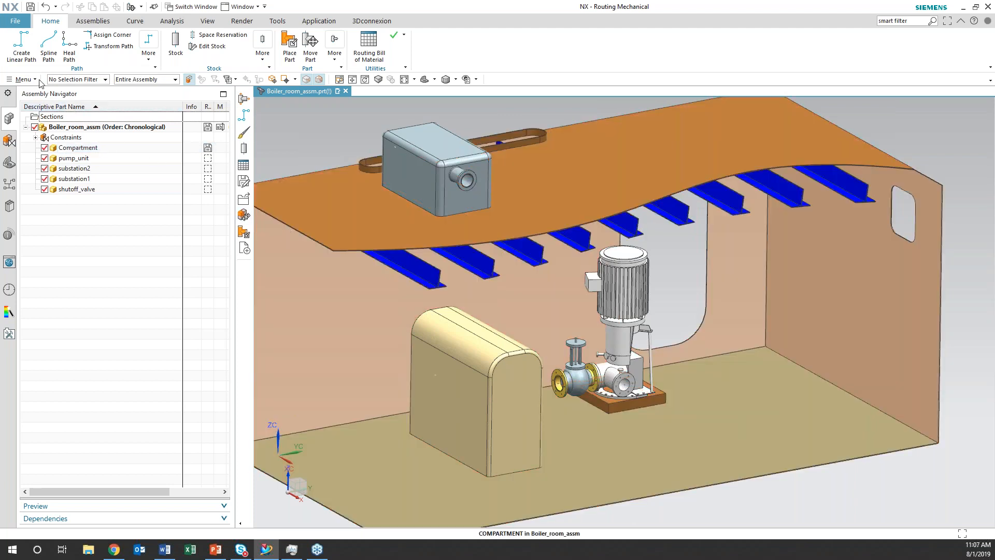
pyautogui.click(36, 80)
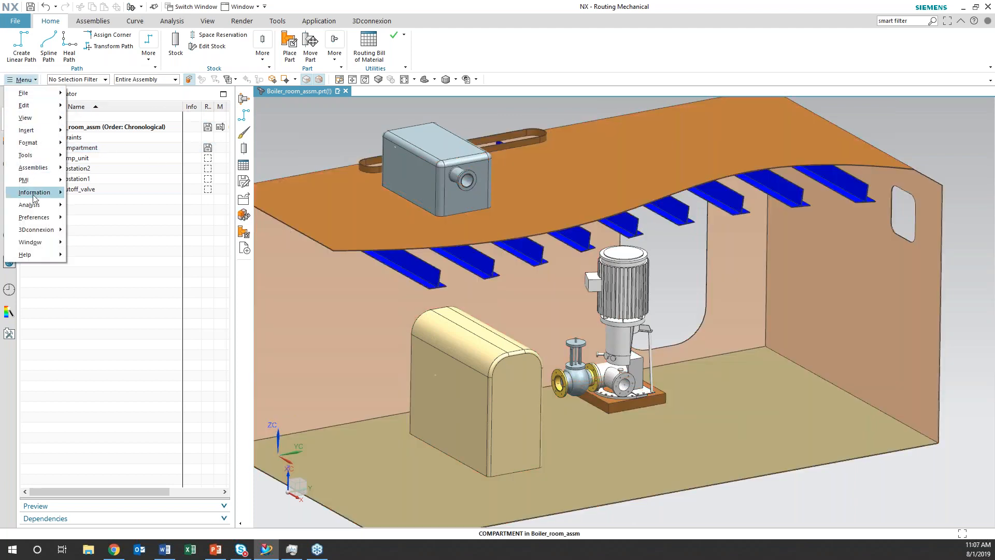
pyautogui.moveTo(35, 223)
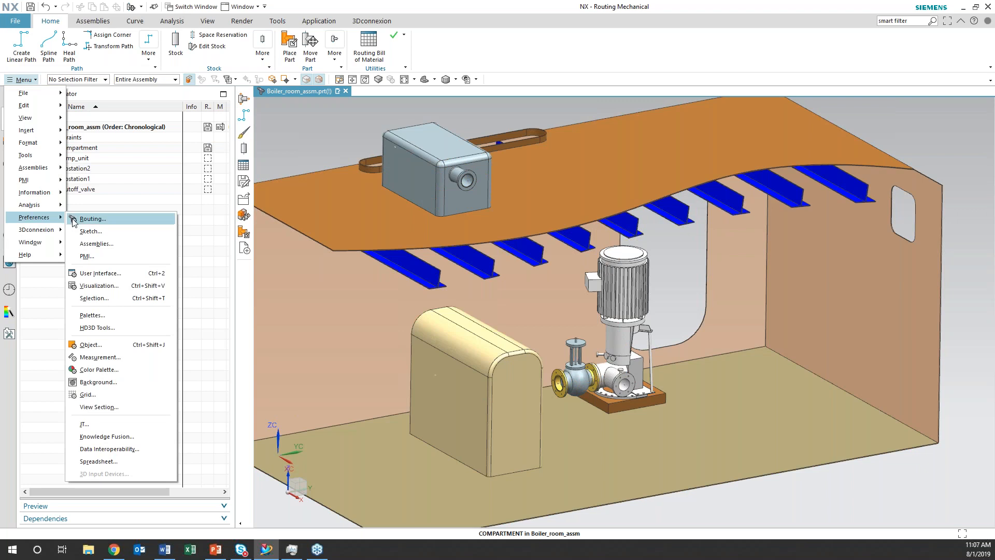
pyautogui.click(91, 219)
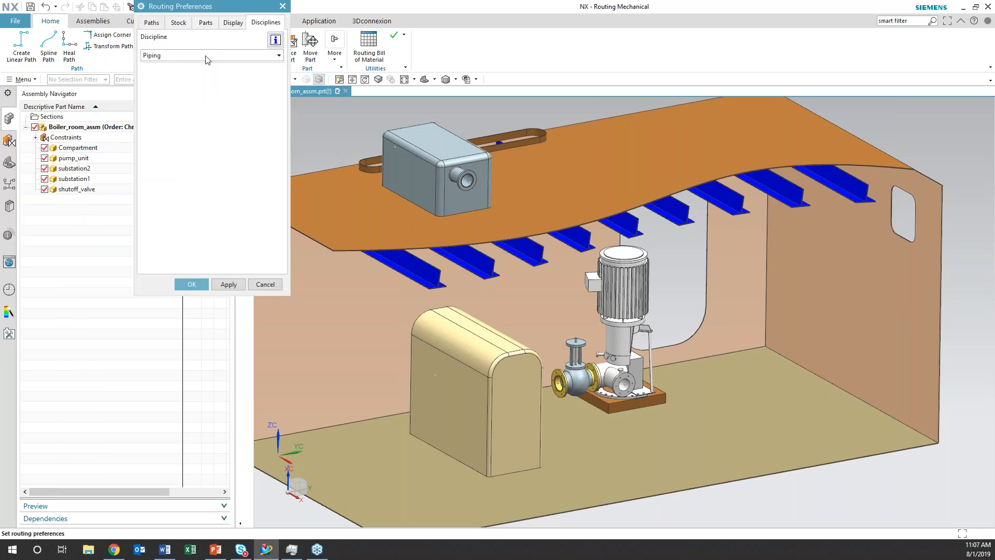
pyautogui.click(280, 56)
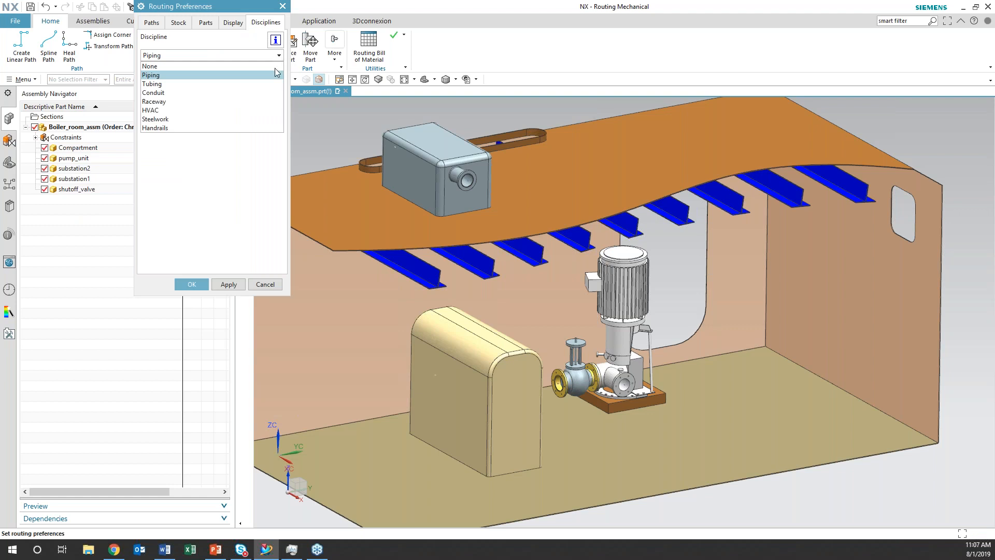
pyautogui.click(266, 76)
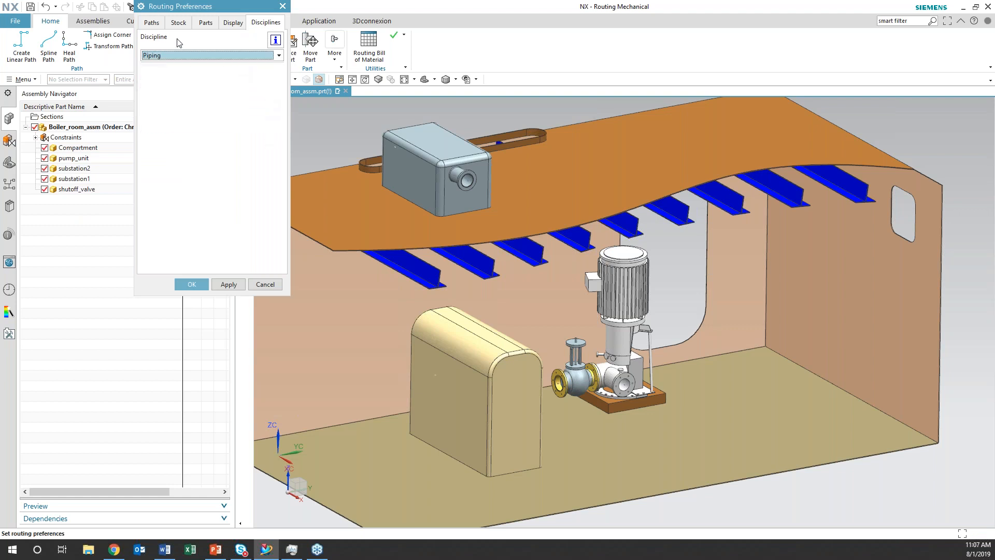
# Accept a Bend corner defined by Radius as the path's corner preference, and review the stock preferences
pyautogui.click(153, 24)
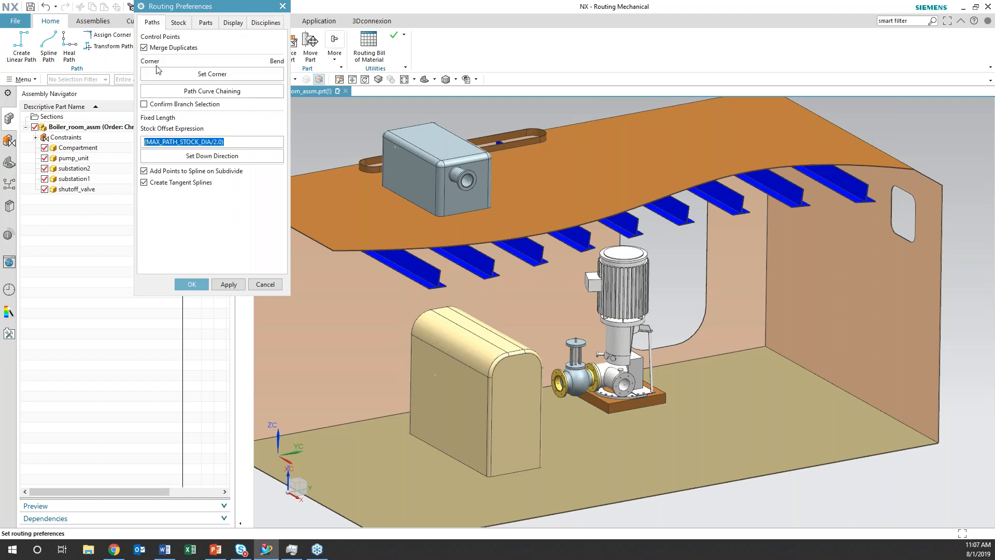
pyautogui.click(187, 74)
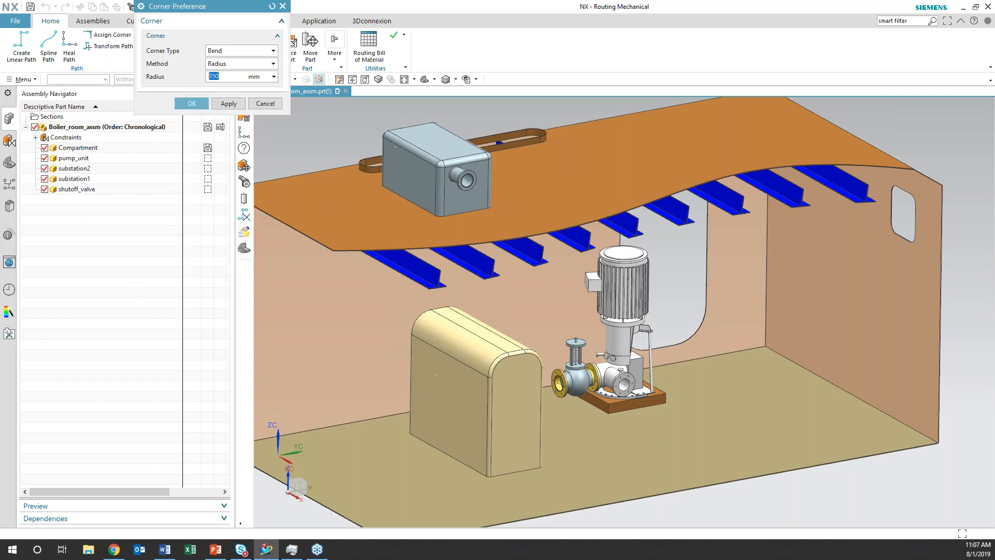
pyautogui.click(193, 104)
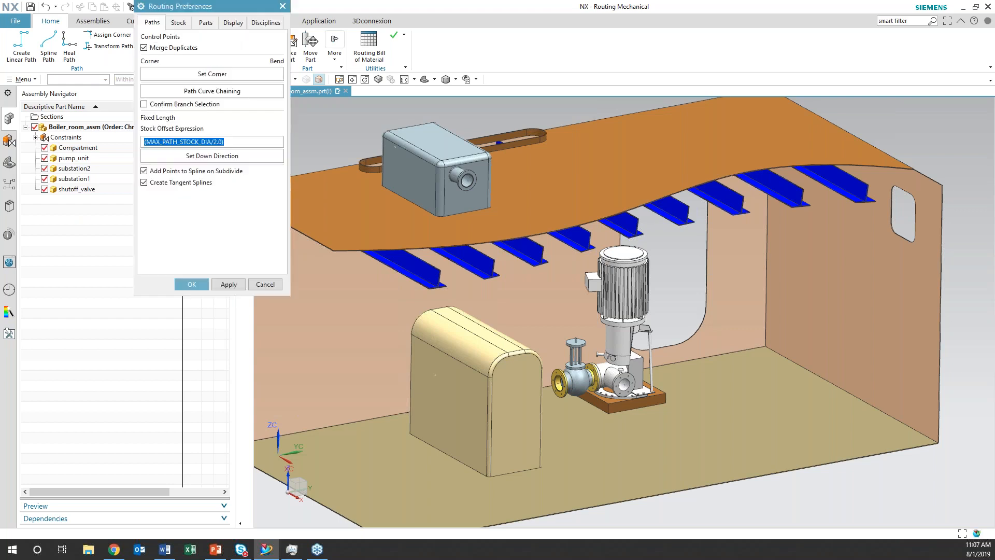
pyautogui.click(179, 24)
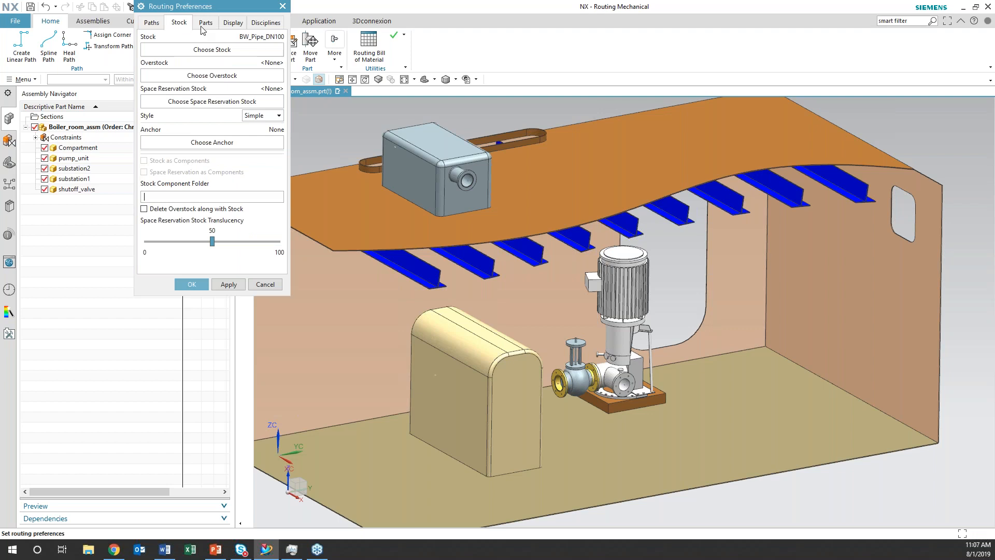
# Set the displayed port length to 425.4 and accept the routing preferences
pyautogui.click(228, 23)
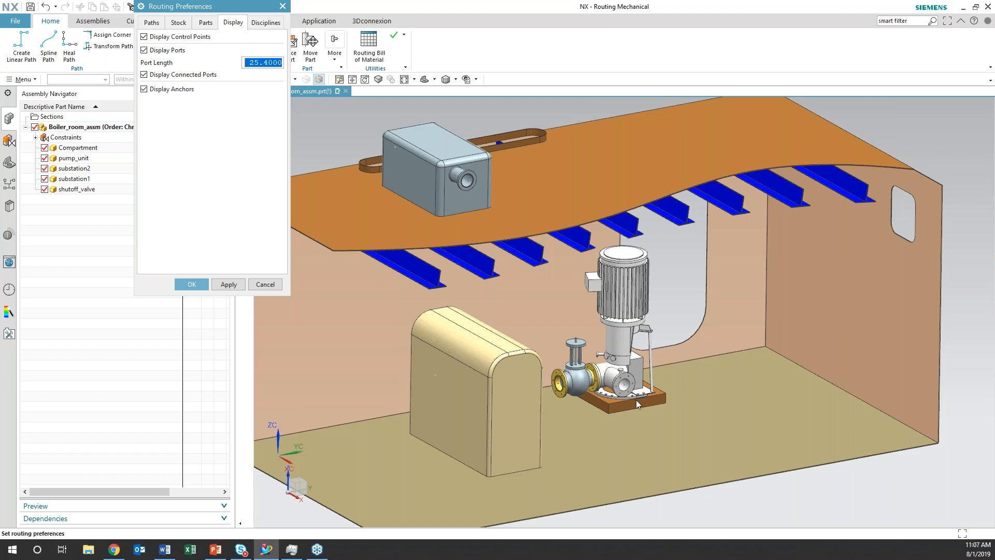
pyautogui.click(249, 63)
pyautogui.write('2')
pyautogui.press('Return')
pyautogui.click(254, 62)
pyautogui.write('4')
pyautogui.press('Return')
pyautogui.click(191, 284)
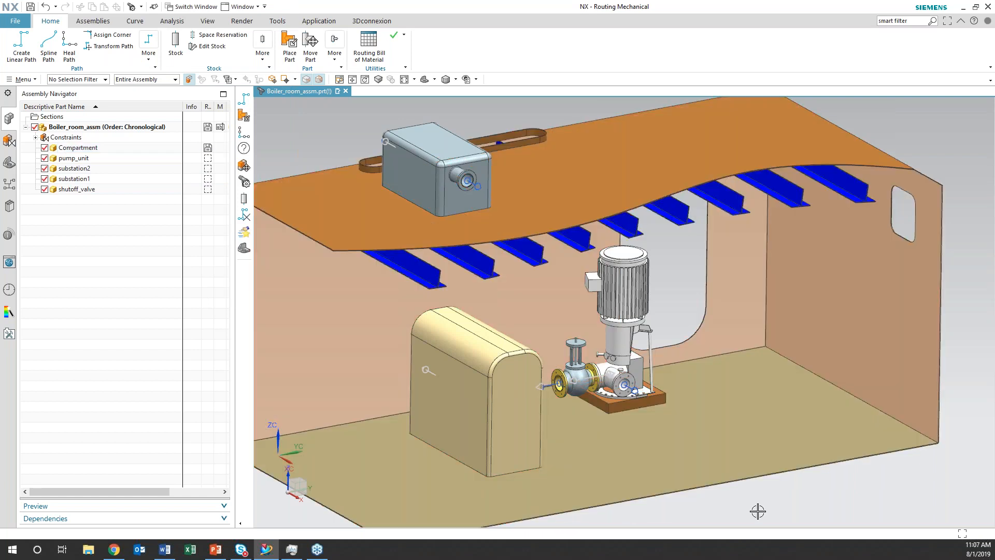
# Start a linear path in Specify Points mode with BW_Pipe_DN200 as the stock
pyautogui.keyDown('shift'); pyautogui.moveTo(758, 512); pyautogui.dragTo(596, 486, button='middle'); pyautogui.keyUp('shift')
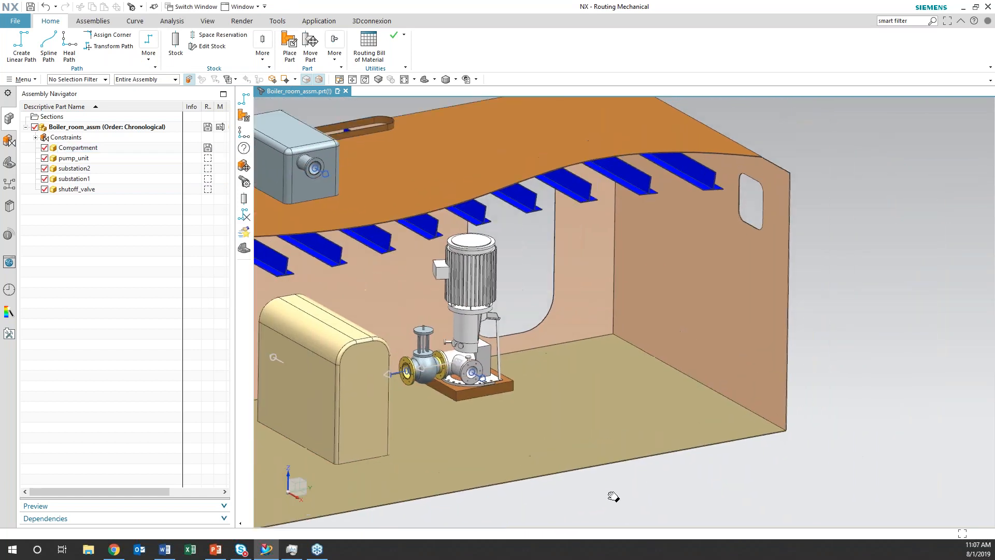
pyautogui.click(21, 49)
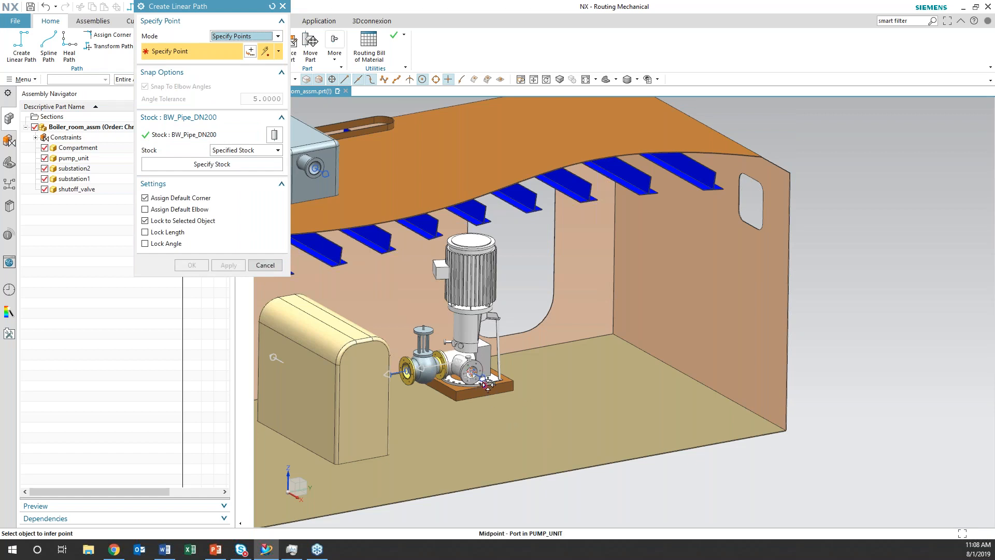
pyautogui.scroll(5, 506, 427)
pyautogui.keyDown('shift'); pyautogui.moveTo(542, 382); pyautogui.dragTo(499, 461, button='middle'); pyautogui.keyUp('shift')
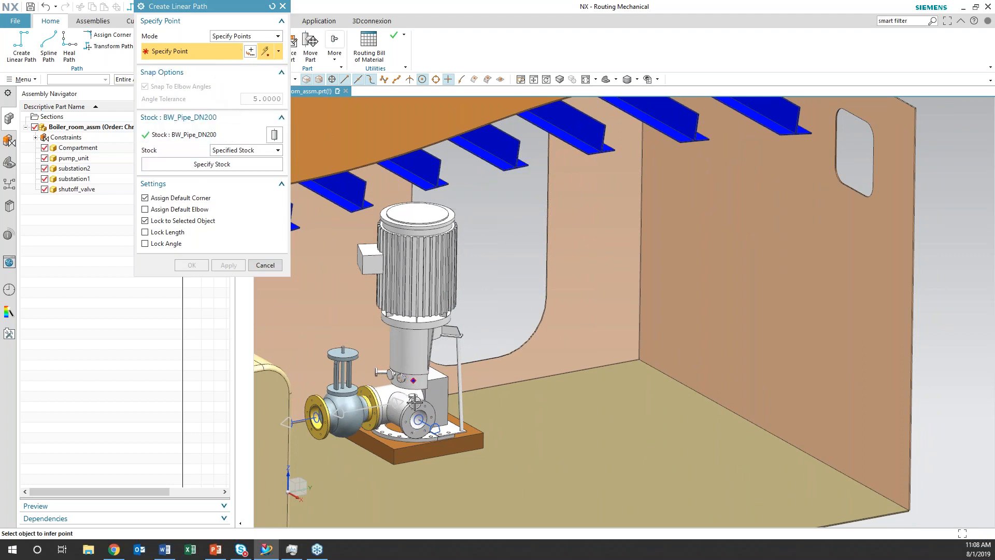
# Try routing the linear path through freely picked points in the empty space outside the boiler room
pyautogui.scroll(-5, 537, 387)
pyautogui.click(528, 483)
pyautogui.click(757, 434)
pyautogui.click(773, 354)
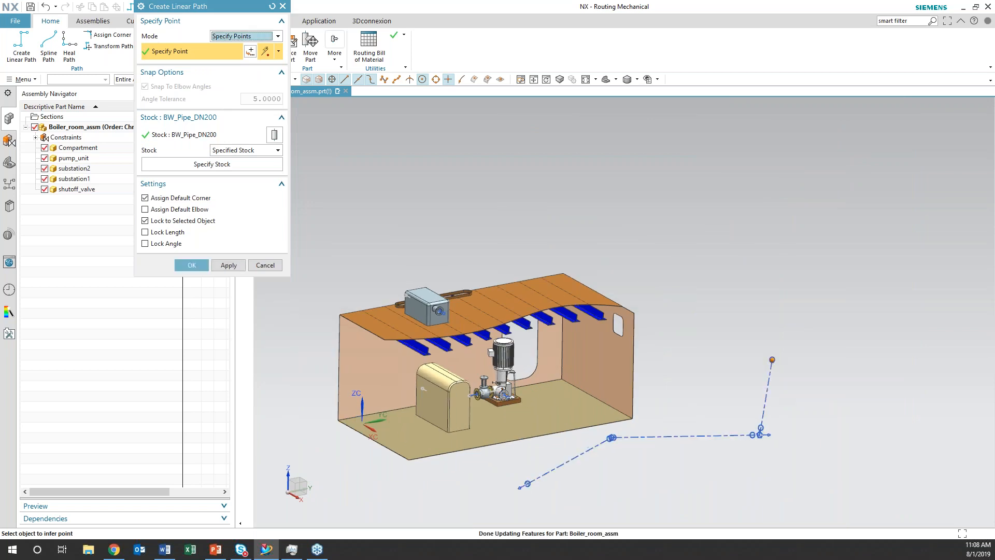
pyautogui.scroll(3, 752, 446)
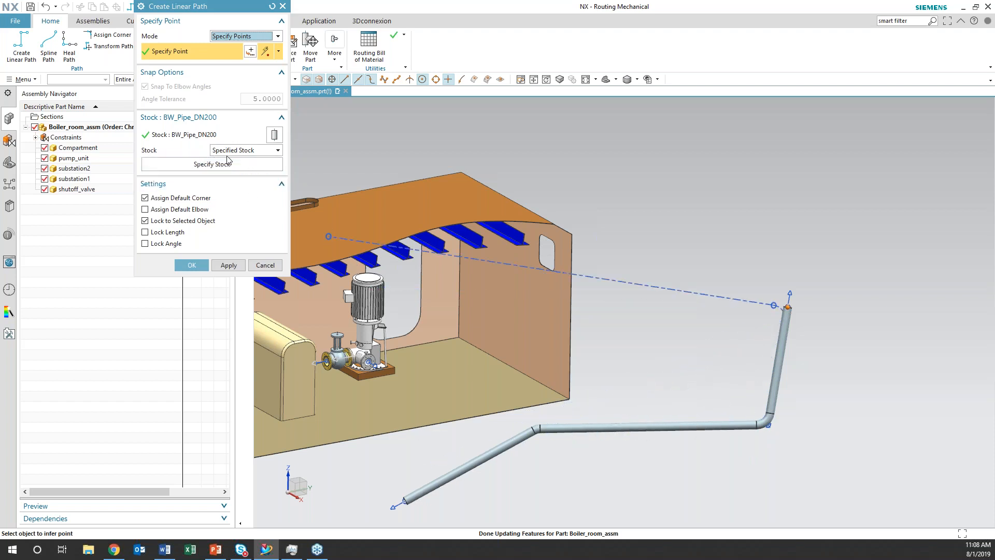
# Undo the freely placed path points and their pipe segments
pyautogui.hotkey('ctrl', 'z')
pyautogui.hotkey('ctrl', 'z')
pyautogui.hotkey('ctrl', 'z')
pyautogui.hotkey('ctrl', 'z')
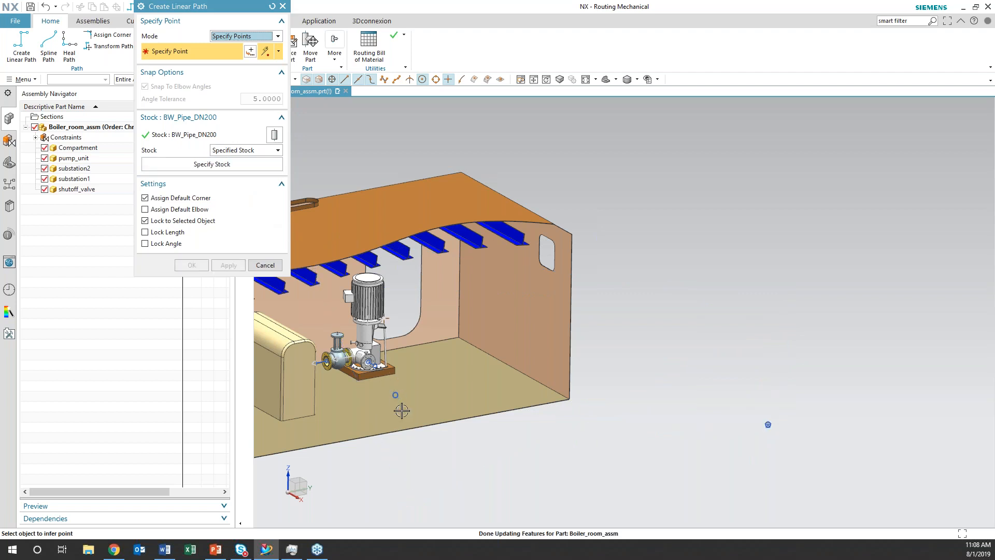
# Specify the open flange port of the pump unit as the linear path's start point
pyautogui.scroll(2, 400, 406)
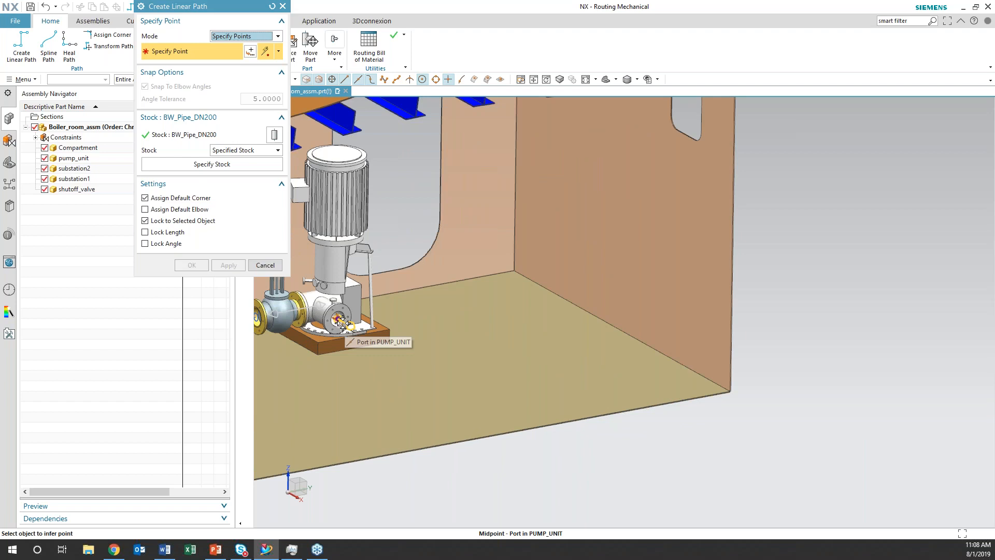
pyautogui.scroll(1, 341, 322)
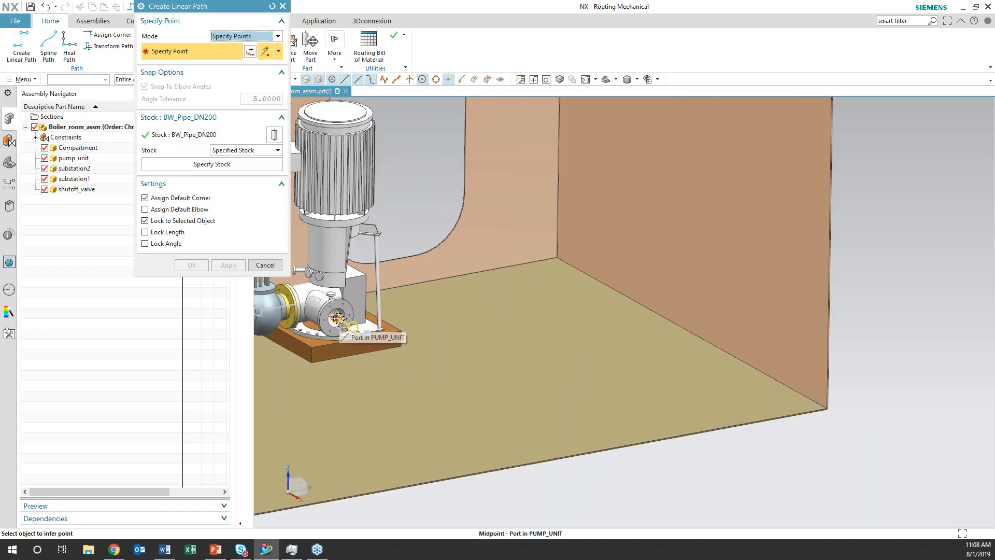
pyautogui.click(338, 319)
pyautogui.scroll(-3, 342, 324)
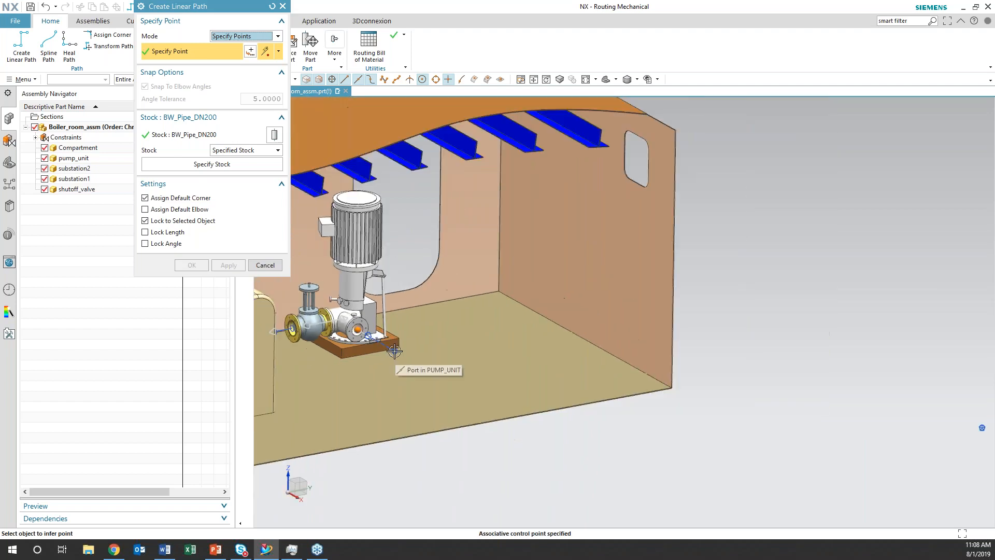
pyautogui.click(316, 317)
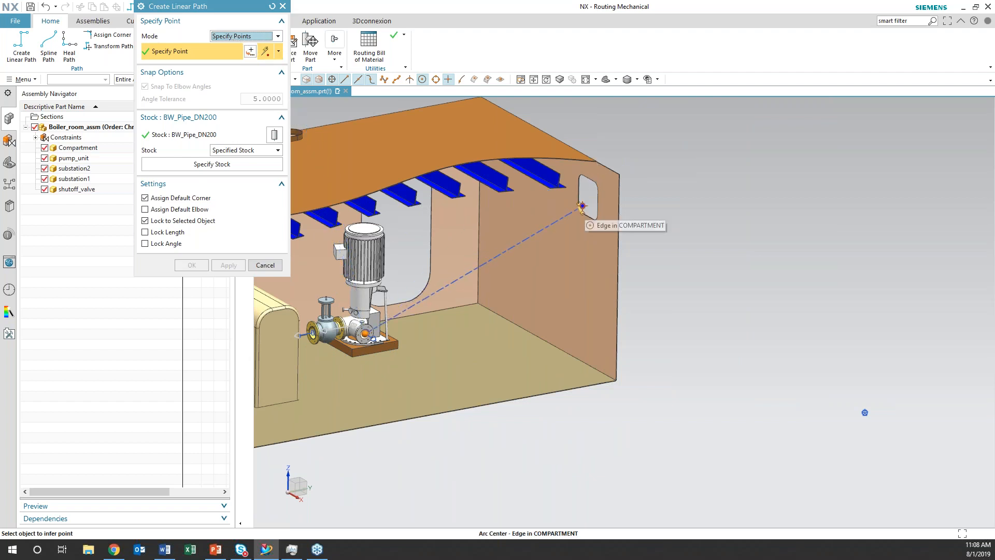
# Change the linear path's point mode to Dynamic Axis
pyautogui.click(278, 36)
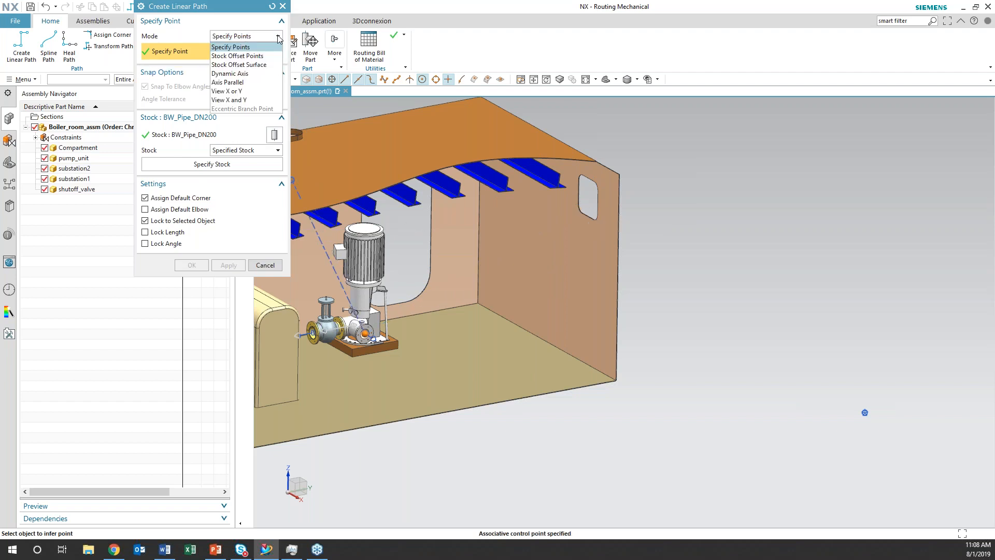
pyautogui.click(248, 74)
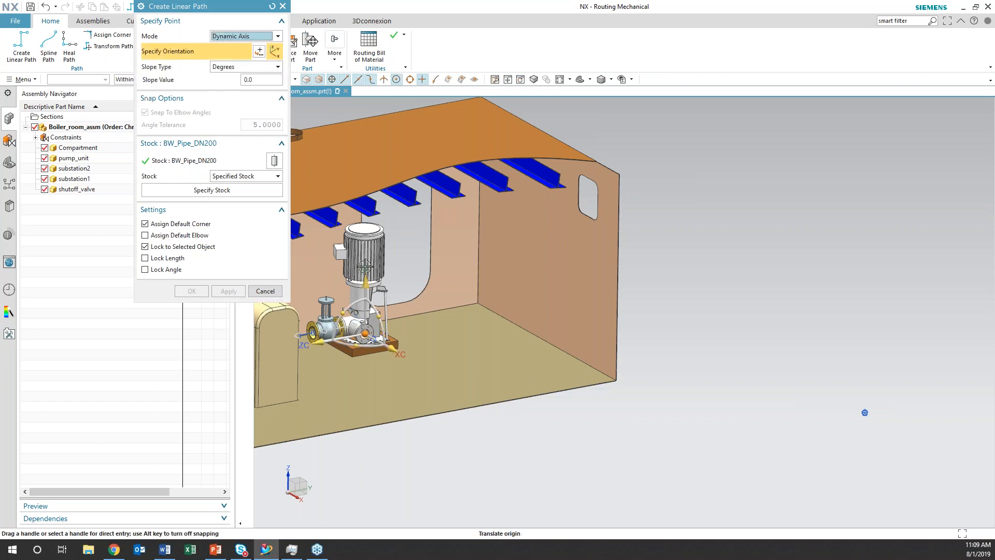
pyautogui.scroll(5, 437, 453)
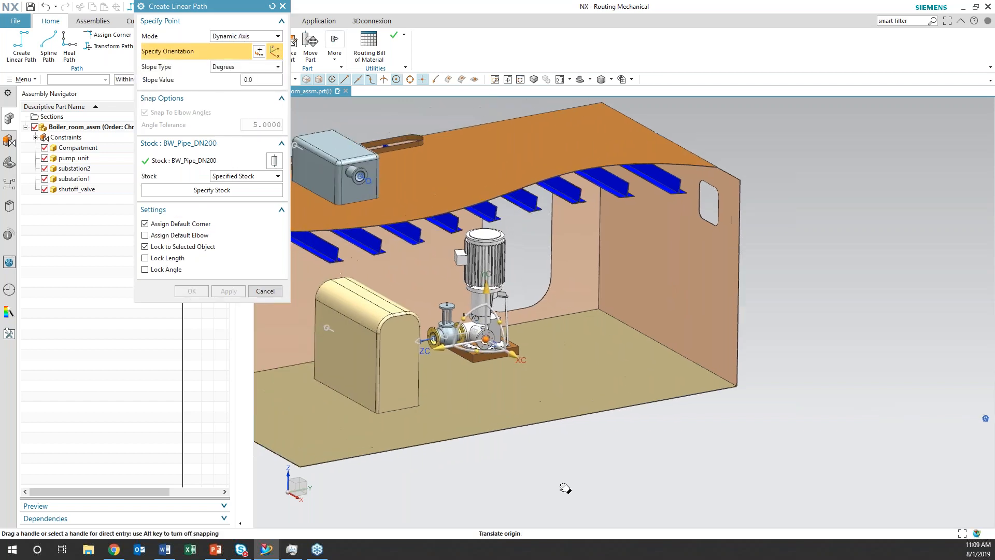
pyautogui.keyDown('shift'); pyautogui.moveTo(540, 437); pyautogui.dragTo(537, 523, button='middle'); pyautogui.keyUp('shift')
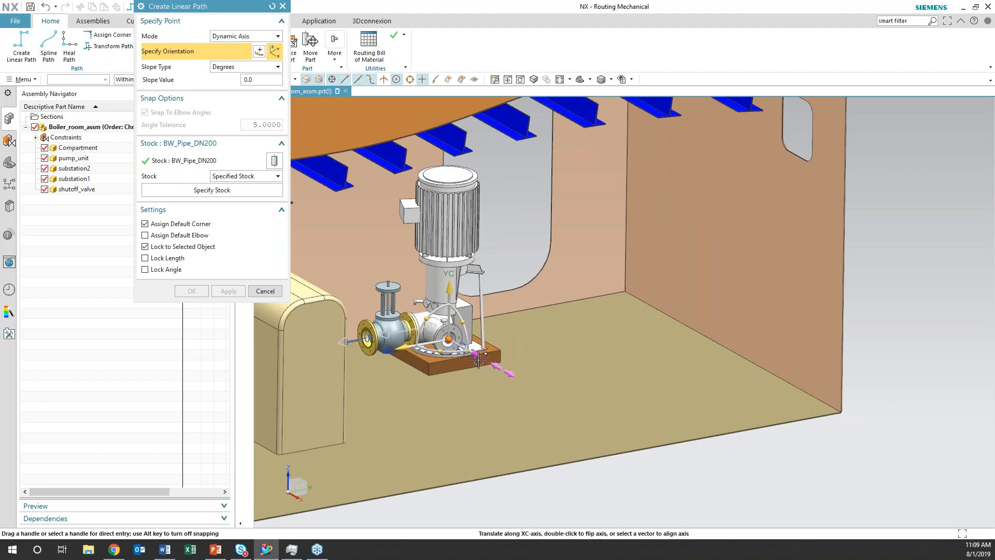
# Try extending the pipe from the pump port along the XC axis, and undo the extension
pyautogui.moveTo(478, 354); pyautogui.dragTo(575, 409)
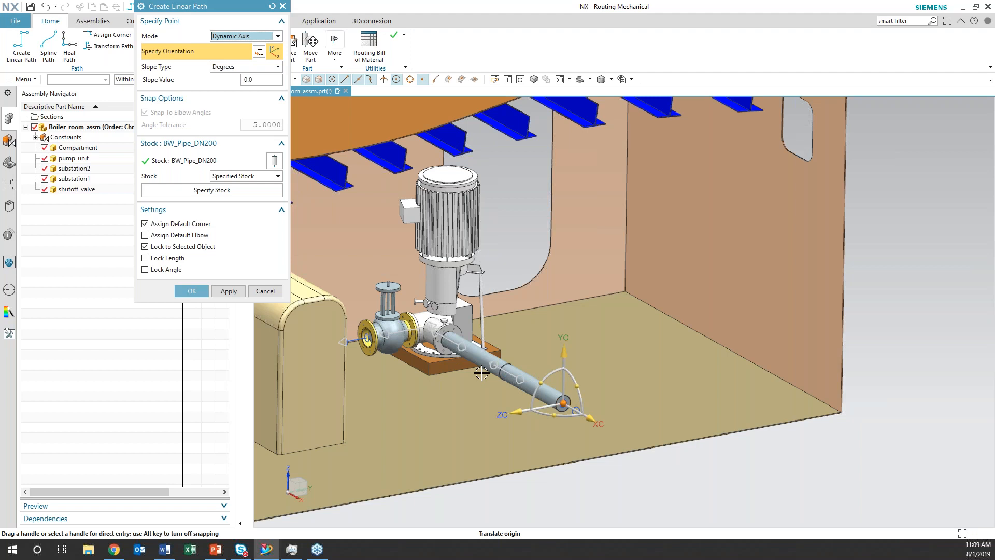
pyautogui.hotkey('ctrl', 'z')
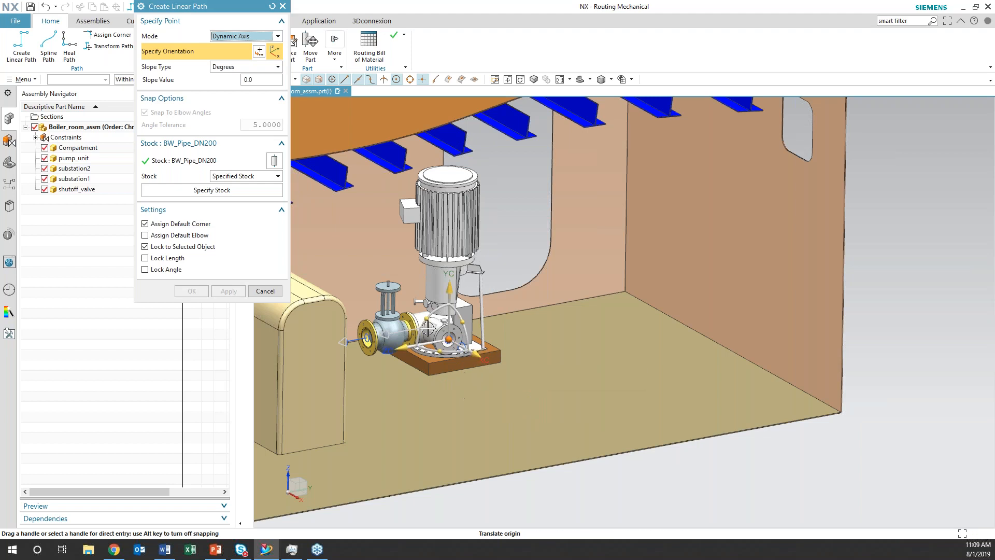
# Extend the pipe from the pump unit's port 2400 mm along the XC axis
pyautogui.click(474, 356)
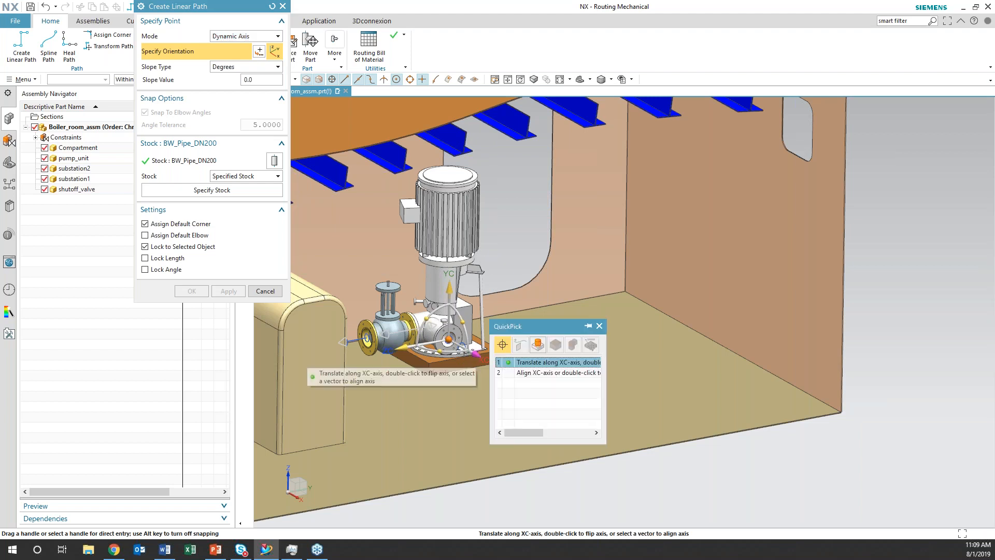
pyautogui.click(527, 363)
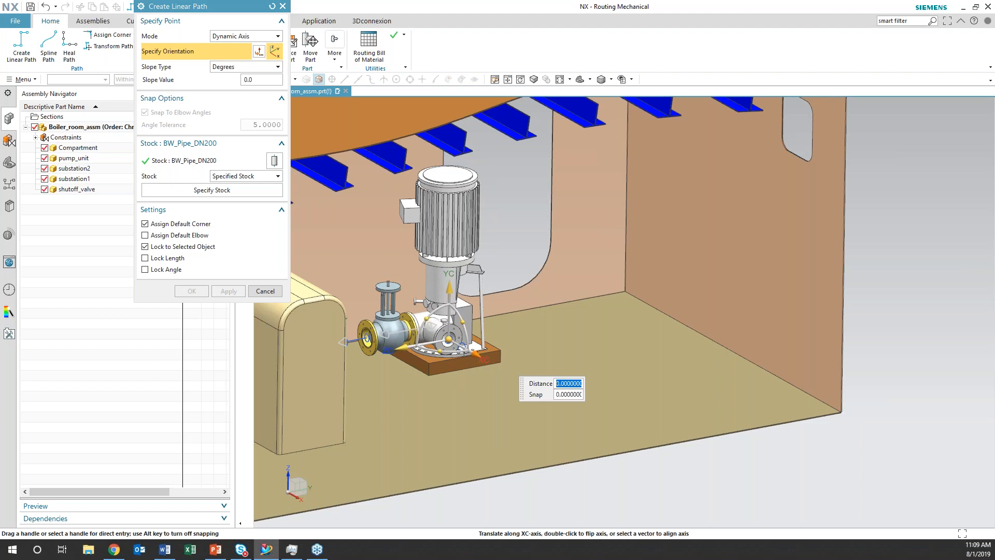
pyautogui.write('2400')
pyautogui.press('Return')
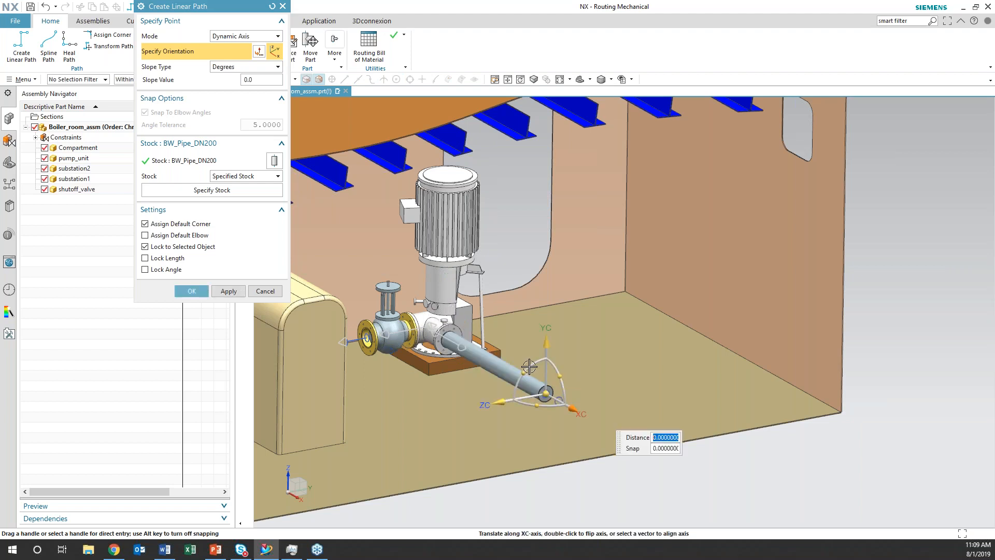
# Rotate the path orientation 45 degrees about the XC axis and extend the pipe by -4200 mm along ZC
pyautogui.click(524, 372)
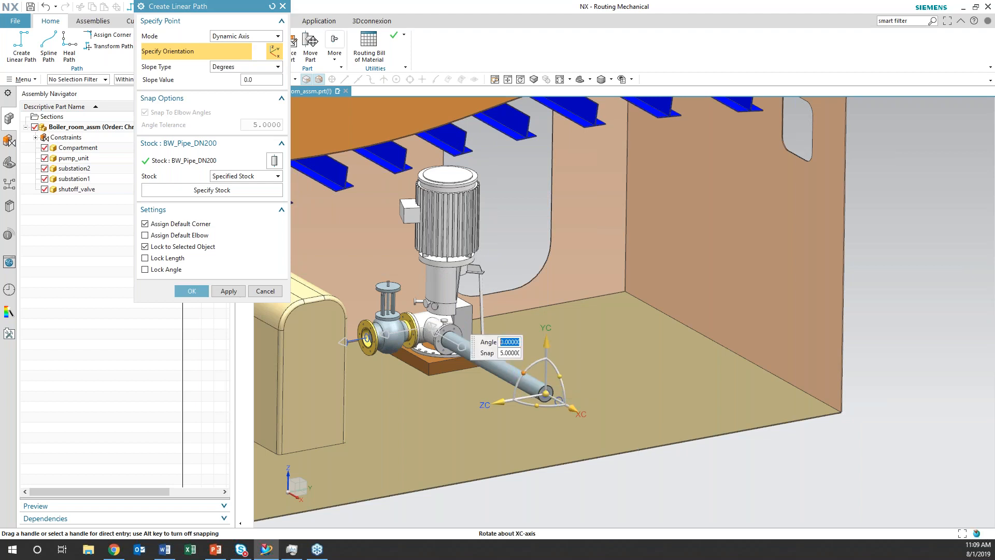
pyautogui.write('45')
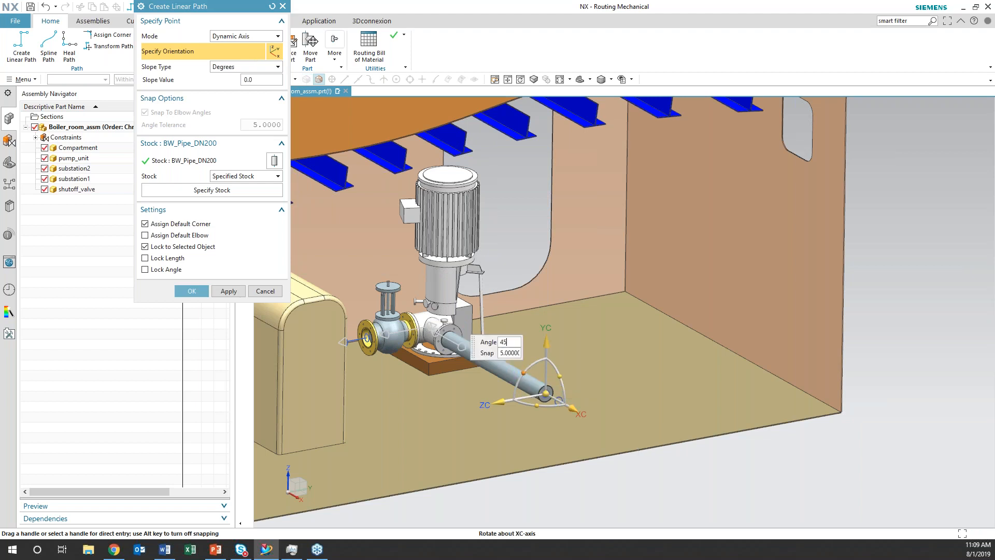
pyautogui.press('Return')
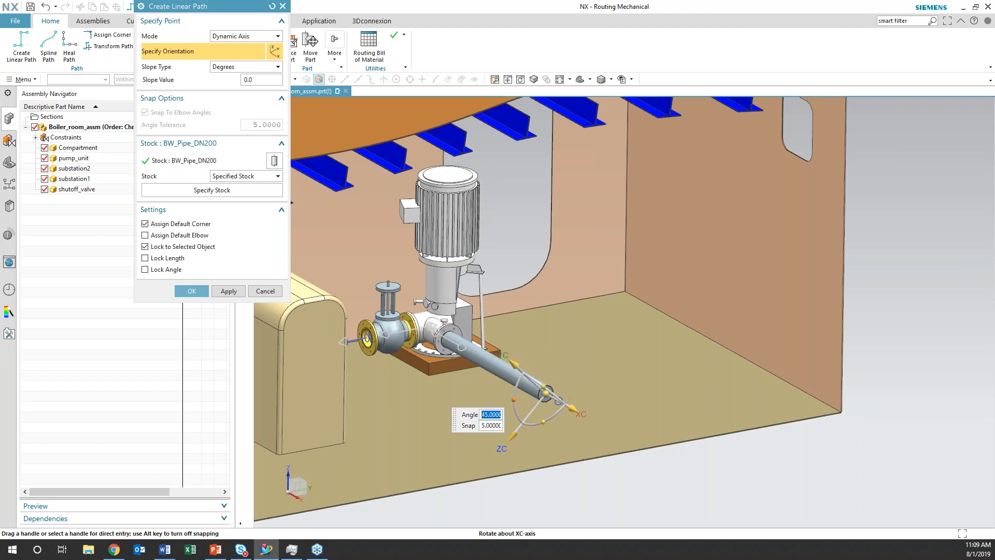
pyautogui.click(514, 444)
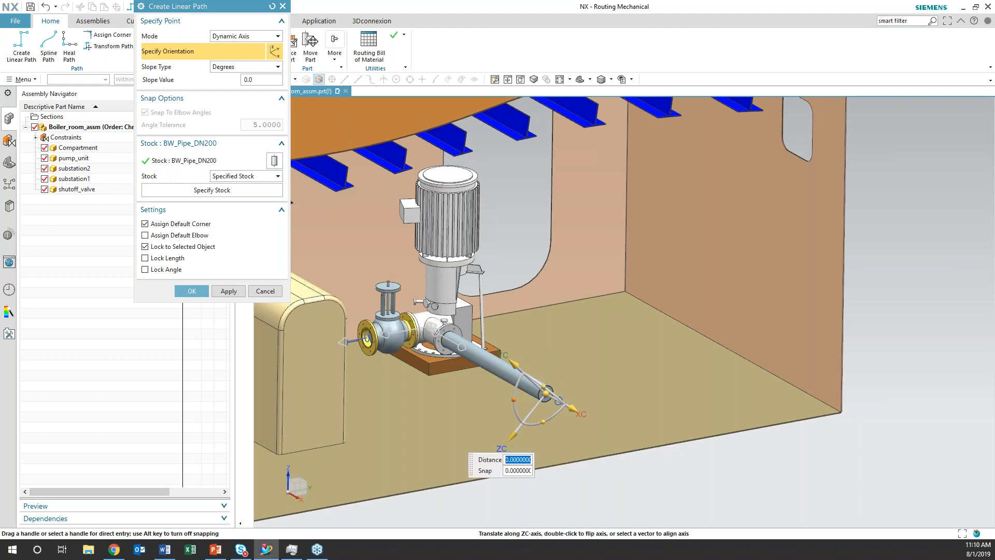
pyautogui.write('-420')
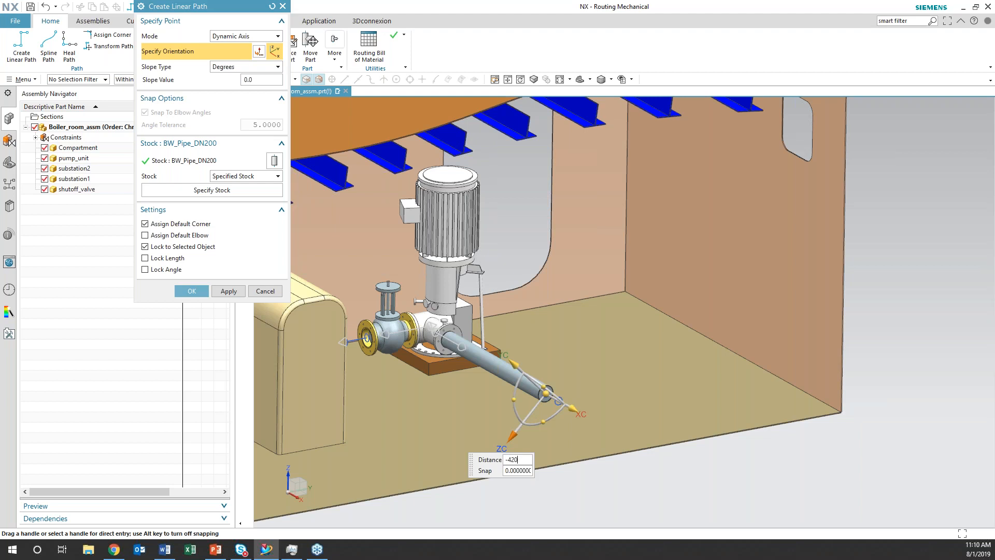
pyautogui.write('0')
pyautogui.press('Return')
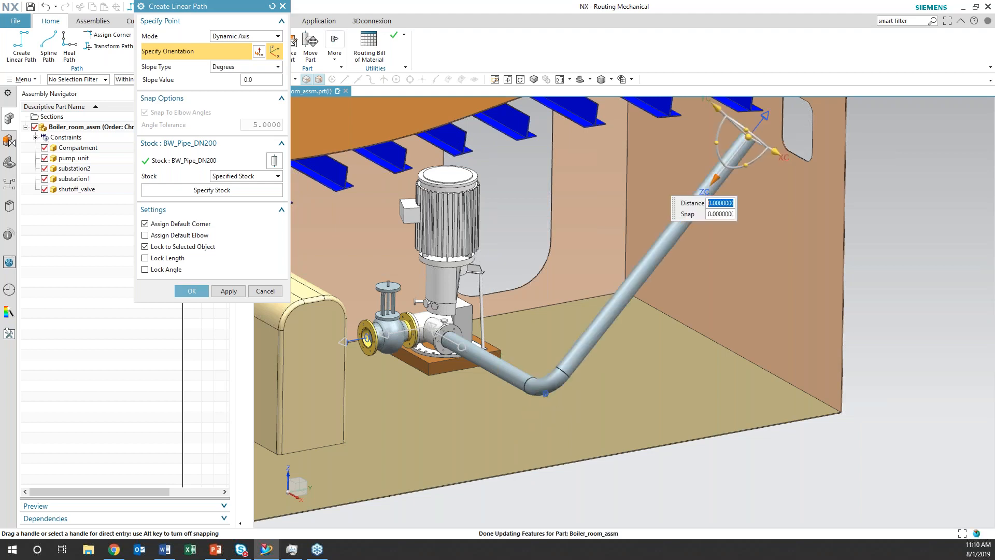
# Rotate the path orientation -45 degrees about the XC axis and extend the pipe -2000 mm along ZC through the wall opening
pyautogui.keyDown('shift'); pyautogui.moveTo(740, 279); pyautogui.dragTo(578, 384, button='middle'); pyautogui.keyUp('shift')
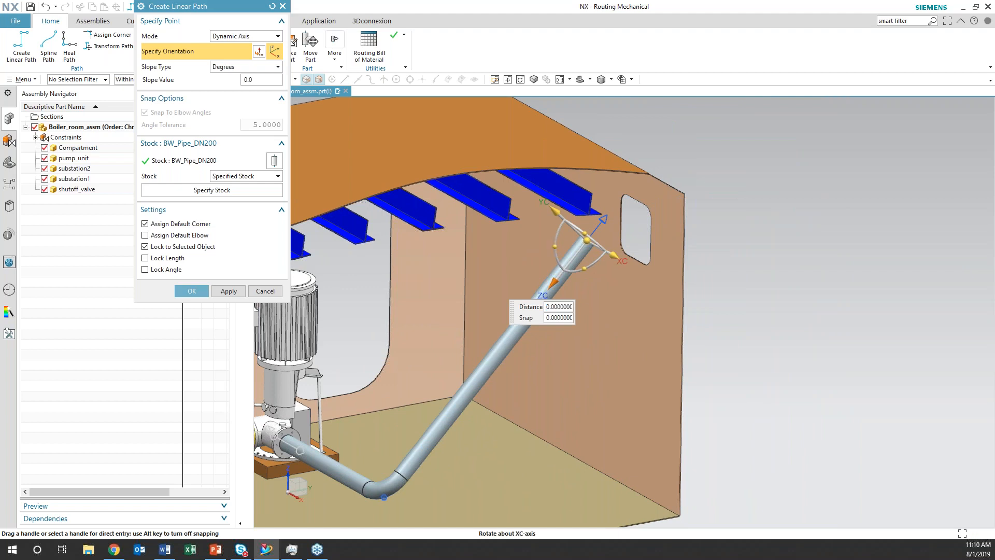
pyautogui.click(554, 245)
pyautogui.write('-45')
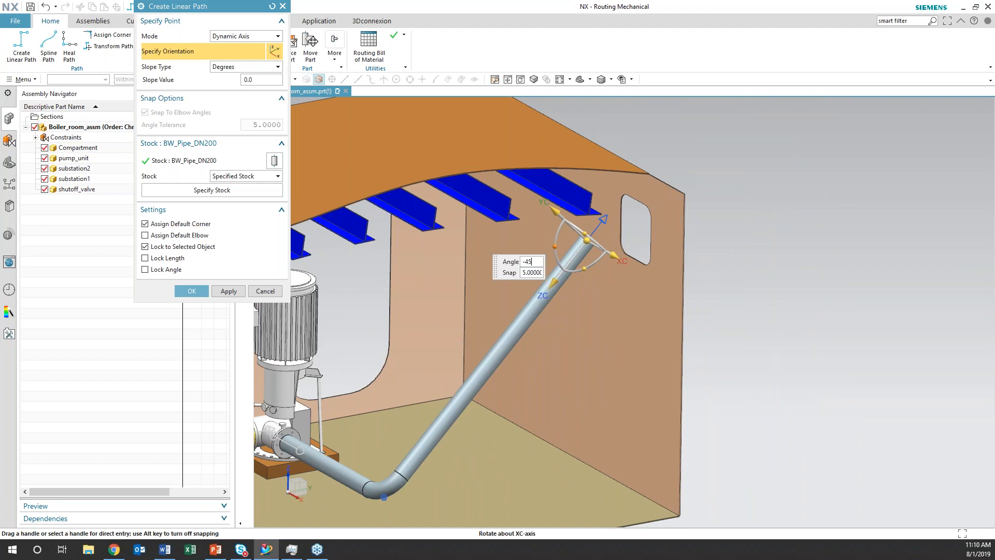
pyautogui.press('Return')
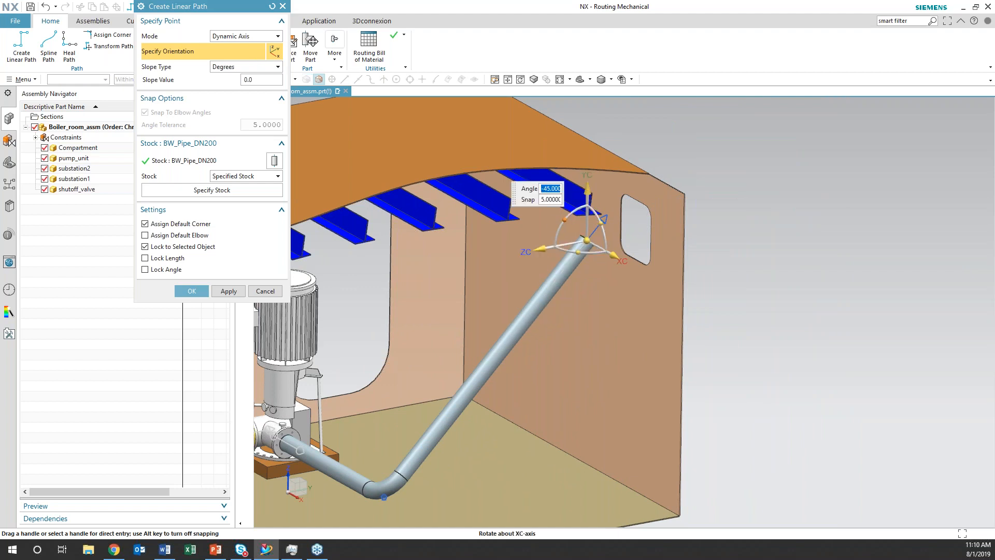
pyautogui.click(540, 249)
pyautogui.write('-20')
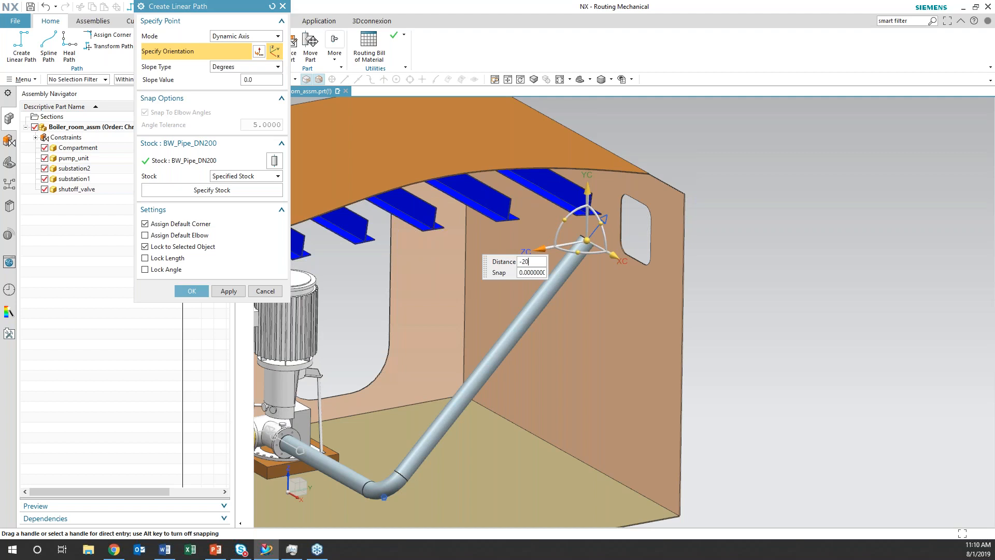
pyautogui.write('00')
pyautogui.press('Return')
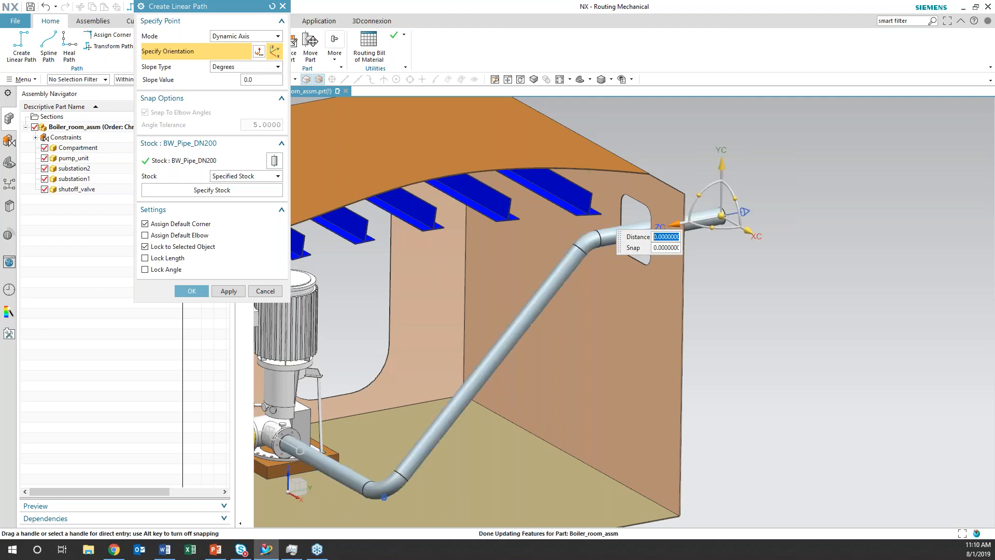
# Extend the pipe upward along the YC axis by about 2005 mm outside the compartment and finish the linear path
pyautogui.scroll(-3, 752, 250)
pyautogui.moveTo(740, 180); pyautogui.dragTo(732, 112)
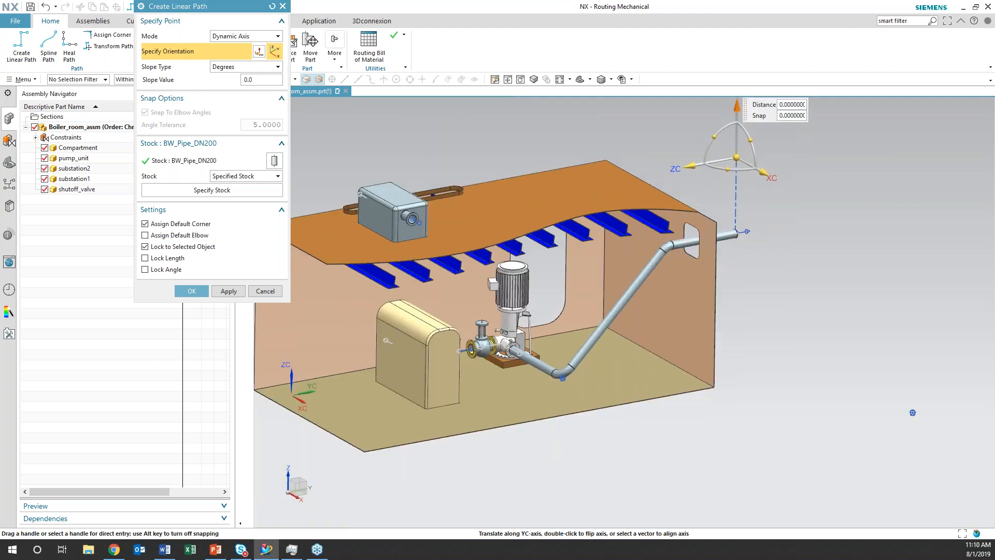
pyautogui.click(192, 290)
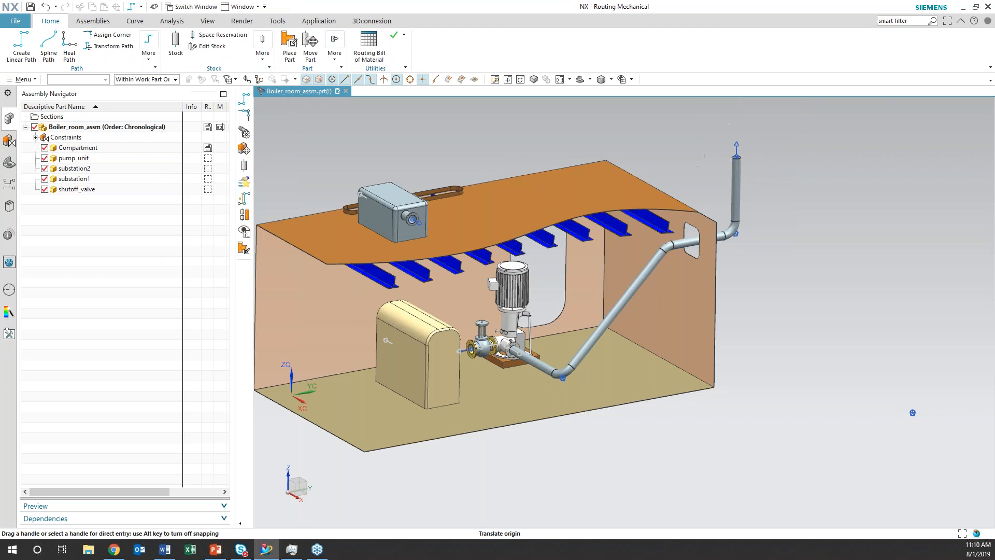
pyautogui.keyDown('shift'); pyautogui.moveTo(764, 333); pyautogui.dragTo(818, 369, button='middle'); pyautogui.keyUp('shift')
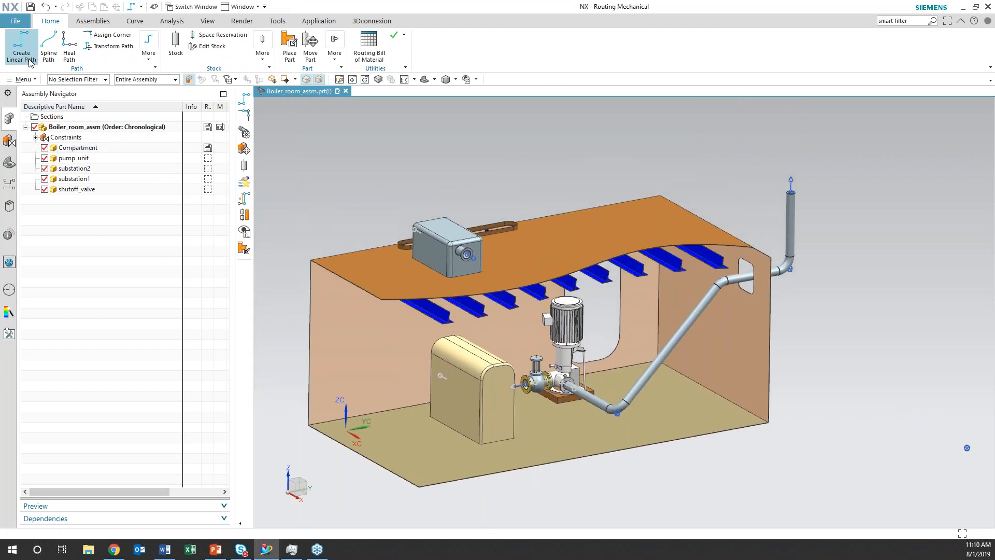
pyautogui.click(22, 45)
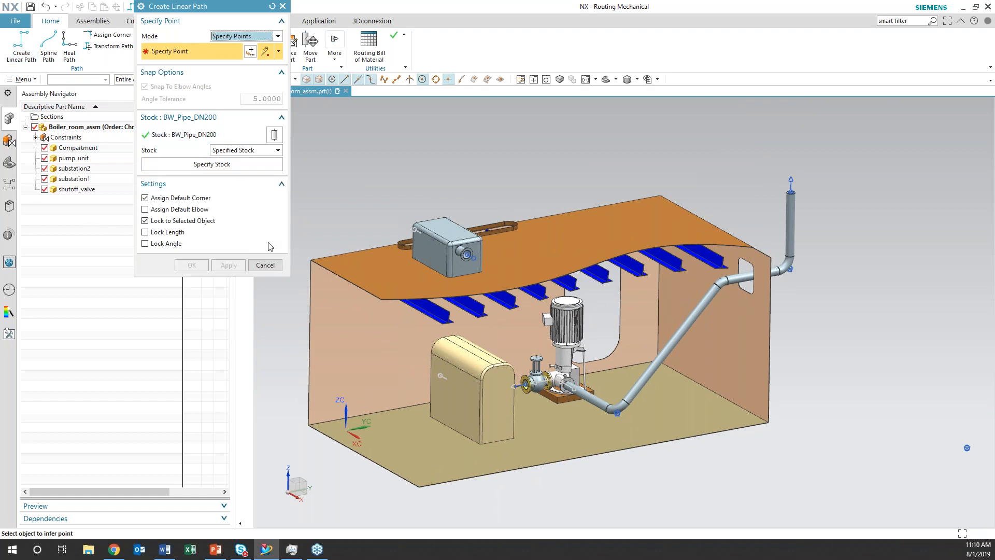
pyautogui.click(274, 263)
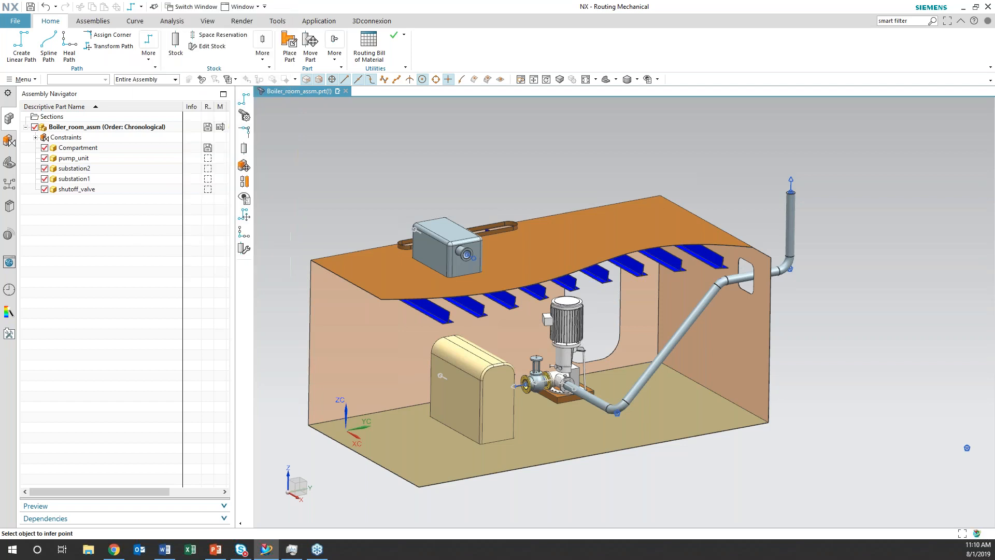
pyautogui.click(176, 53)
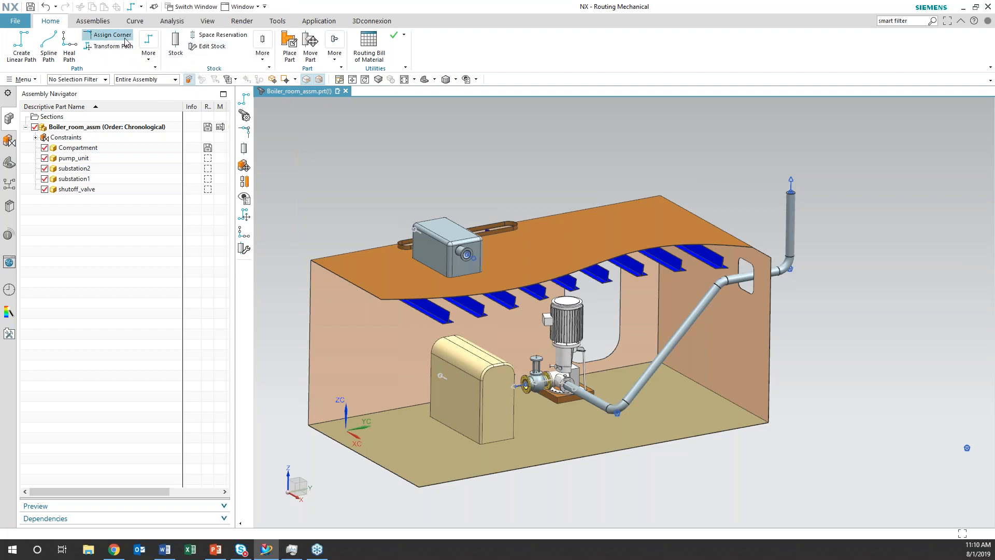
pyautogui.scroll(1, 368, 178)
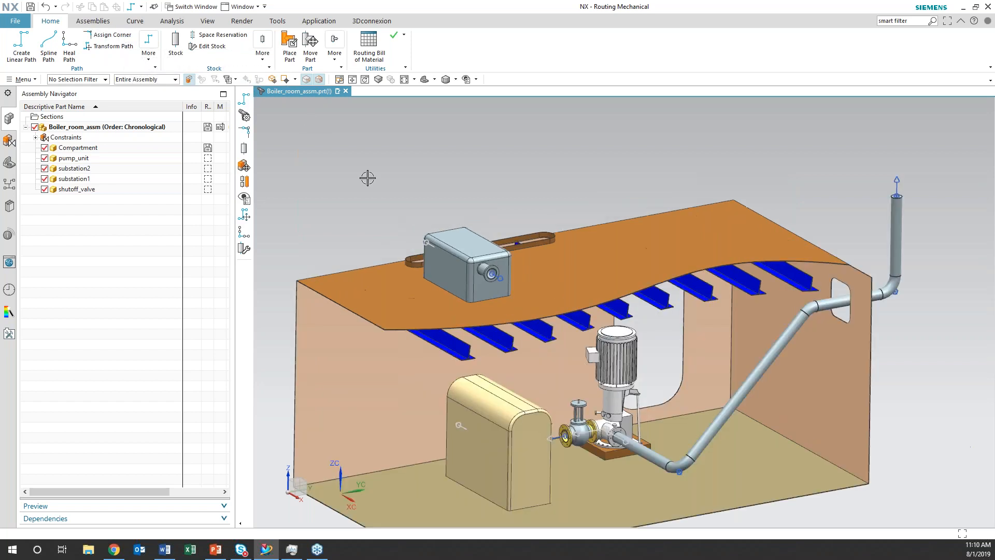
pyautogui.scroll(1, 368, 178)
pyautogui.keyDown('shift'); pyautogui.moveTo(607, 208); pyautogui.dragTo(423, 159, button='middle'); pyautogui.keyUp('shift')
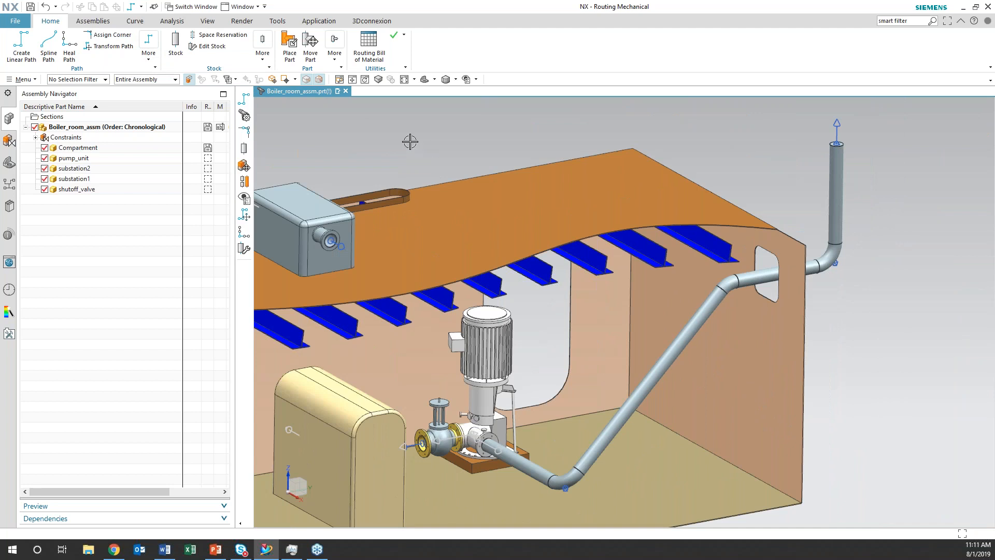
# Enable the Piping and Tubing application within Mechanical routing
pyautogui.click(319, 21)
pyautogui.click(523, 62)
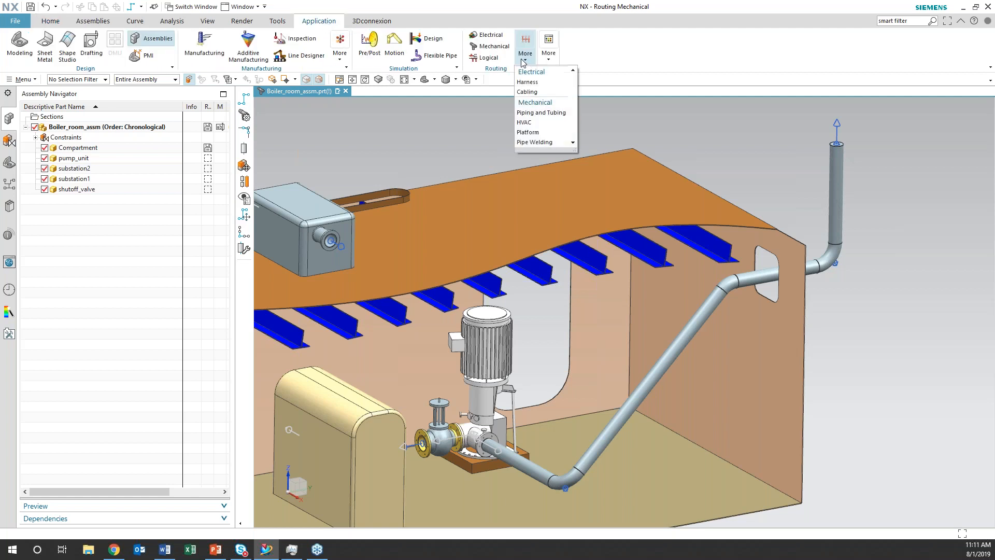
pyautogui.click(541, 112)
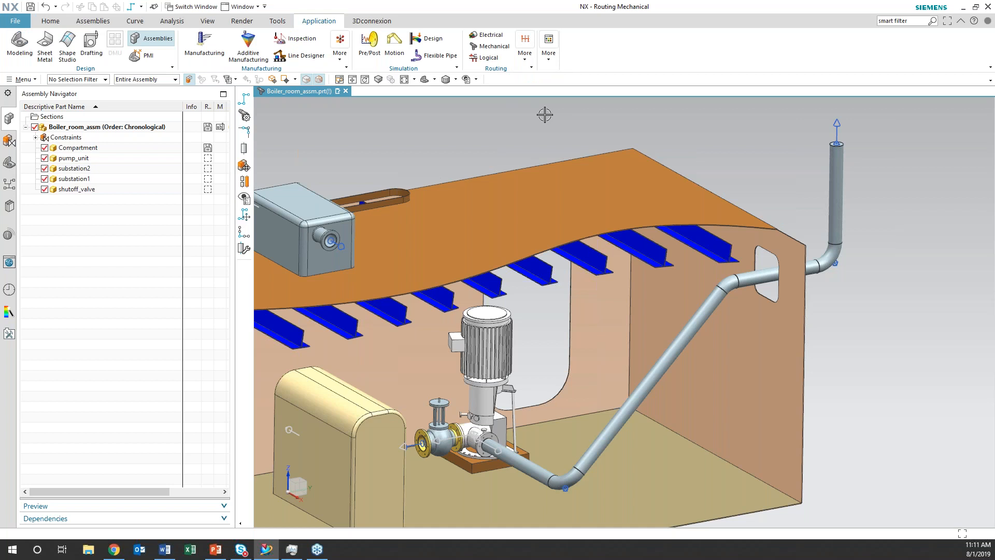
pyautogui.click(529, 63)
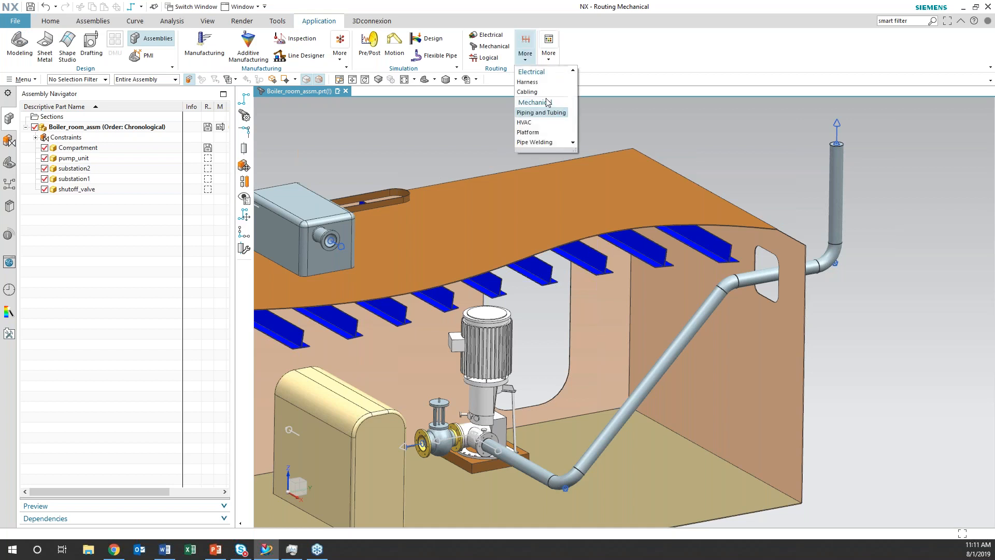
pyautogui.click(488, 48)
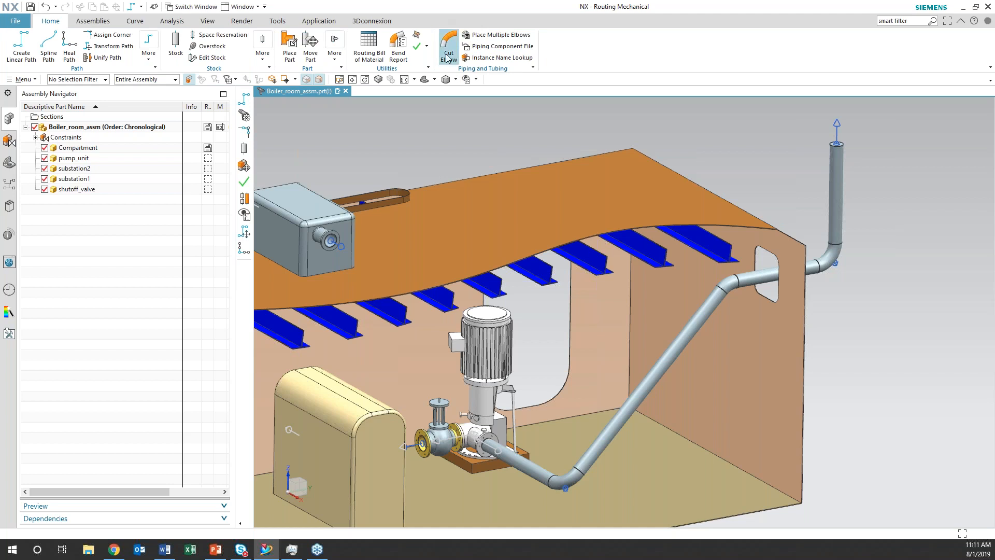
# Generate a bend report for the routed pipe in the Relative - XYZ format
pyautogui.click(399, 56)
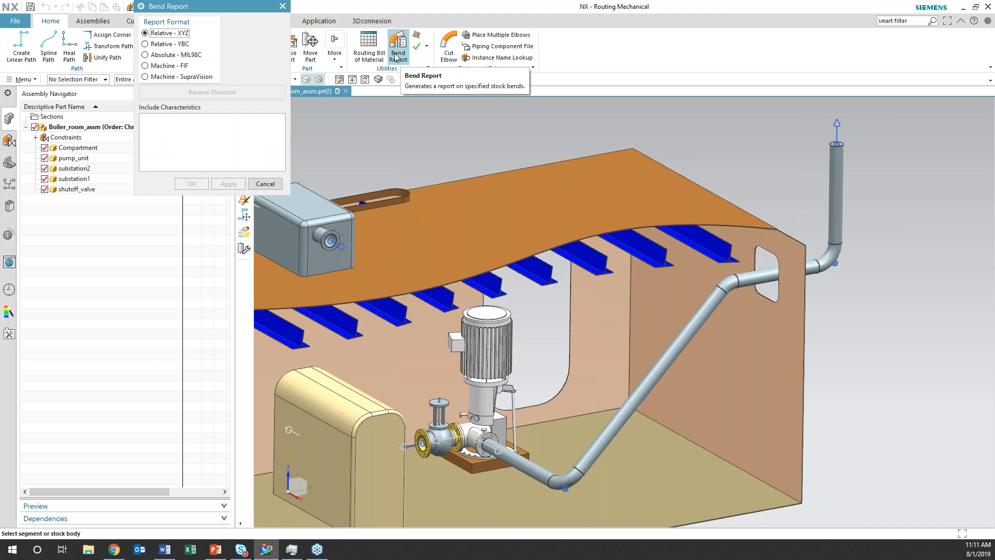
pyautogui.moveTo(227, 12); pyautogui.dragTo(262, 57)
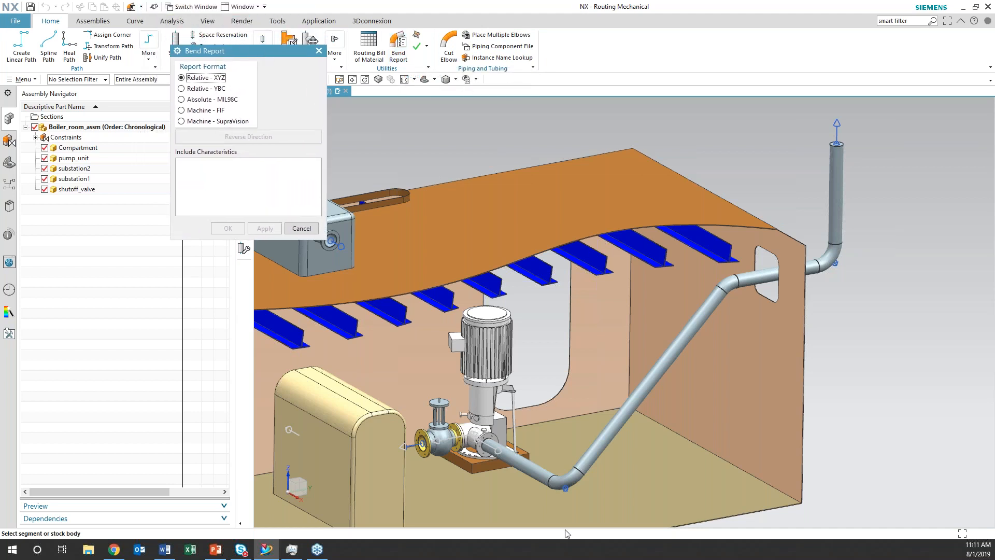
pyautogui.click(540, 469)
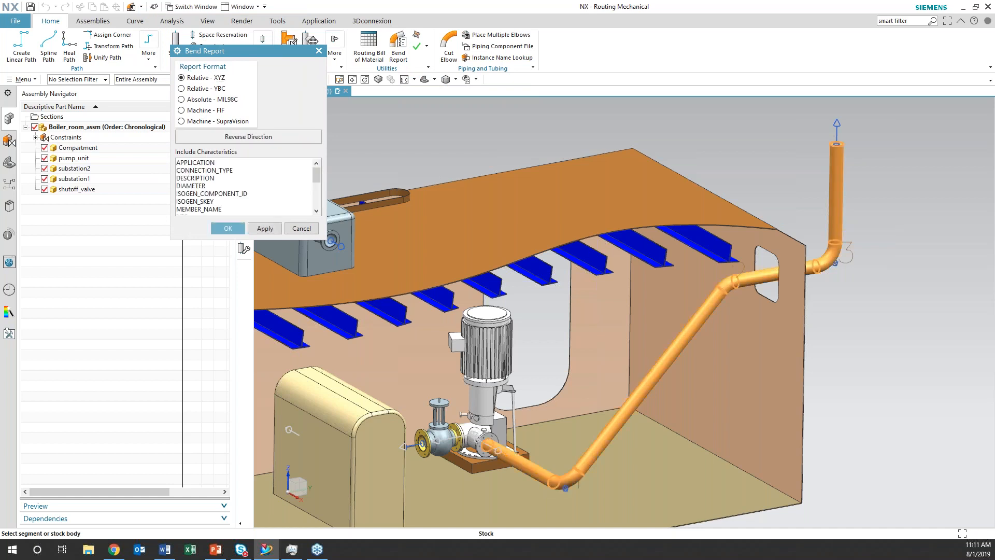
pyautogui.click(272, 229)
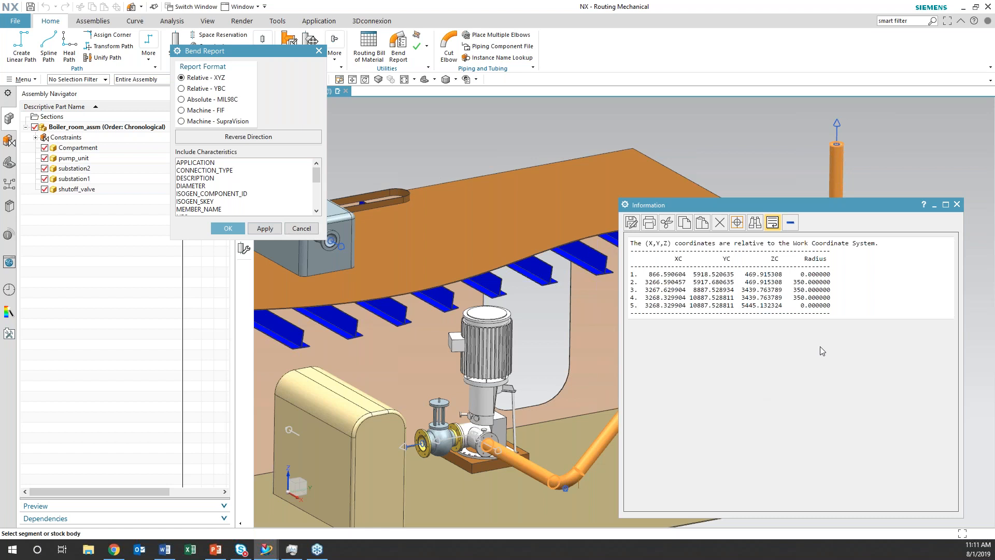
pyautogui.moveTo(825, 204); pyautogui.dragTo(810, 157)
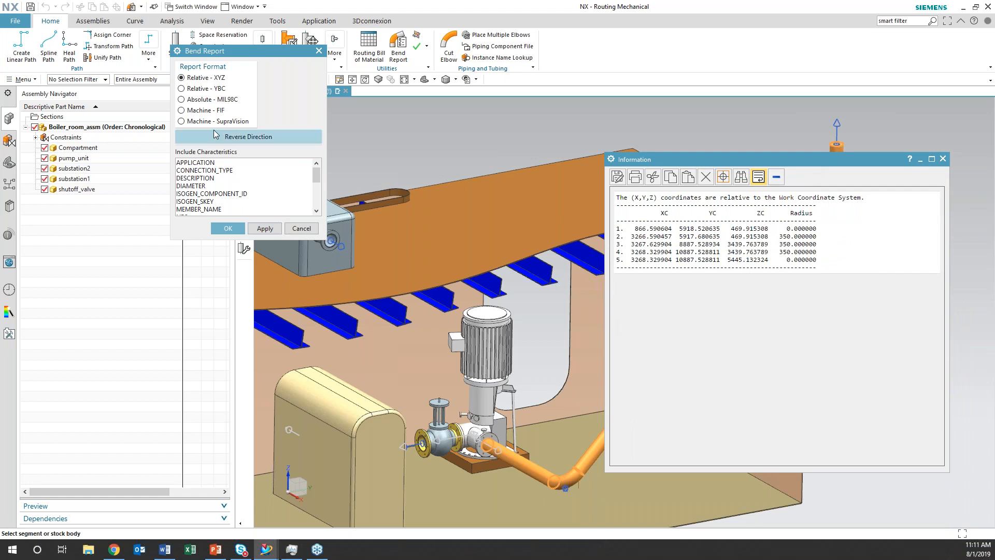
# Include all characteristics from APPLICATION through WEIGHT_UNITS and generate the Relative - XYZ bend report again
pyautogui.click(199, 163)
pyautogui.moveTo(317, 175); pyautogui.dragTo(322, 202)
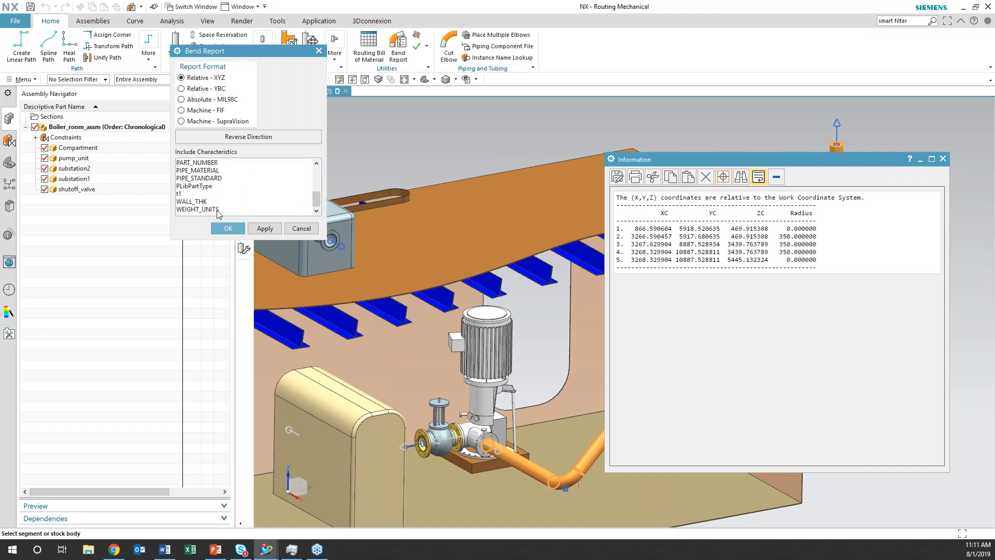
pyautogui.keyDown('shift'); pyautogui.click(217, 210); pyautogui.keyUp('shift')
pyautogui.click(265, 228)
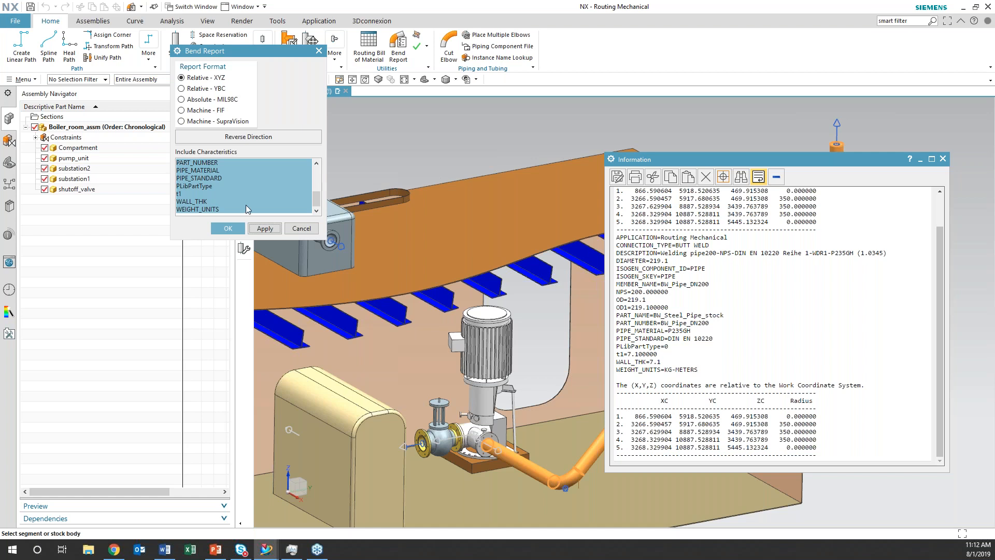
# Generate the pipe's bend report in the Relative - YBC format and again in the Absolute - MIL98C format
pyautogui.click(182, 89)
pyautogui.click(265, 228)
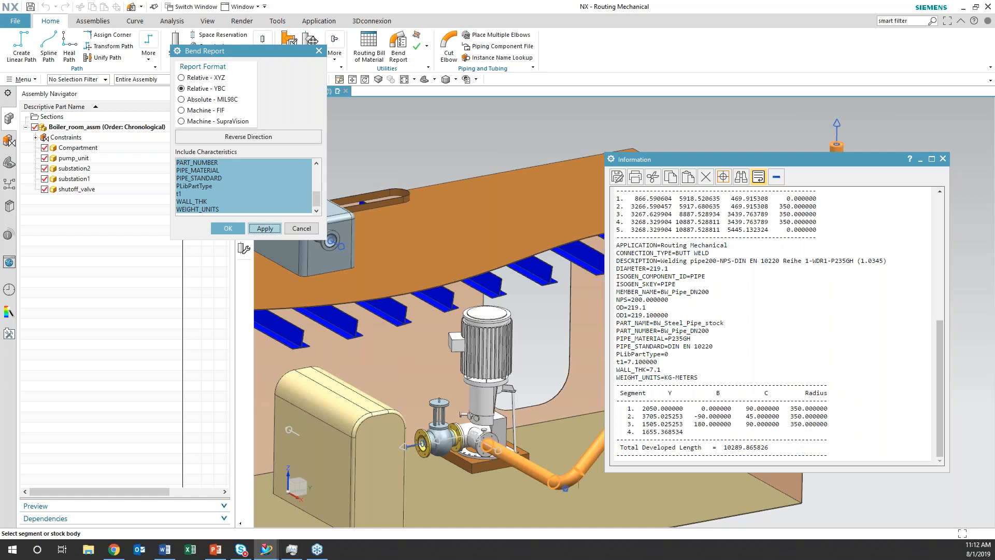
pyautogui.click(181, 100)
pyautogui.click(264, 228)
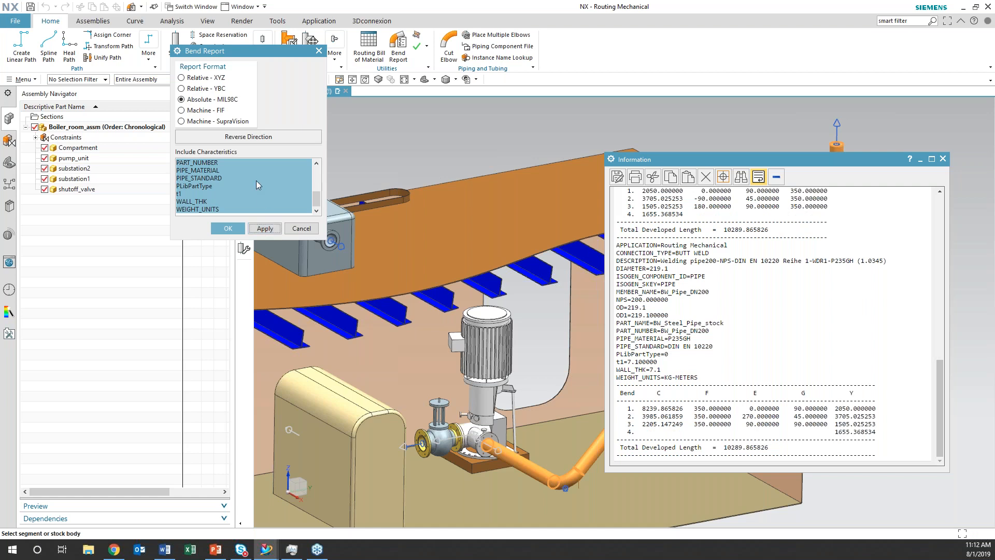
# Generate the pipe's bend report in the Machine - FIF and Machine - SupraVision formats and close the report
pyautogui.click(182, 111)
pyautogui.click(264, 228)
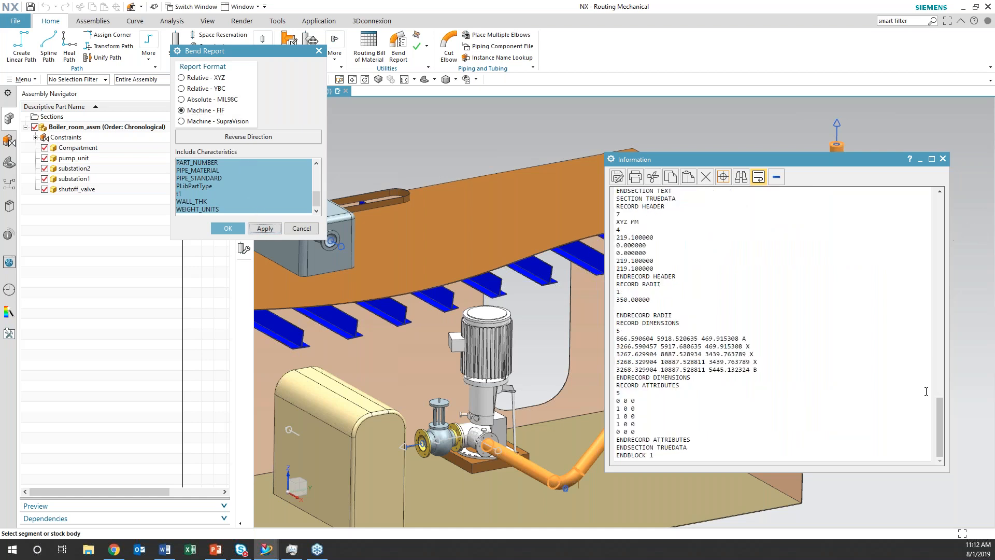
pyautogui.moveTo(942, 416)
pyautogui.mouseDown()
pyautogui.moveTo(947, 315)
pyautogui.moveTo(953, 427)
pyautogui.mouseUp()
pyautogui.click(182, 122)
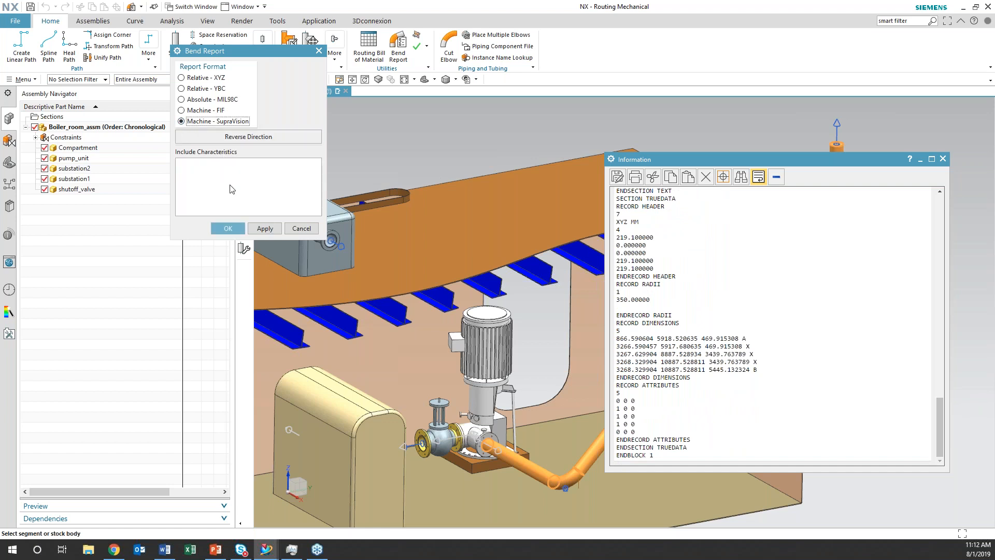
pyautogui.click(264, 230)
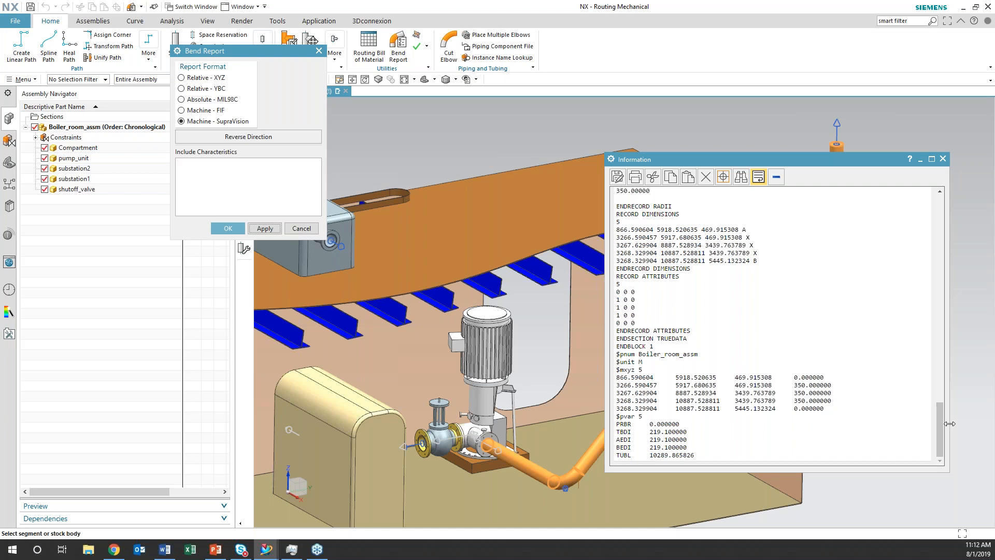
pyautogui.moveTo(941, 429)
pyautogui.mouseDown()
pyautogui.moveTo(942, 413)
pyautogui.moveTo(940, 439)
pyautogui.mouseUp()
pyautogui.click(311, 229)
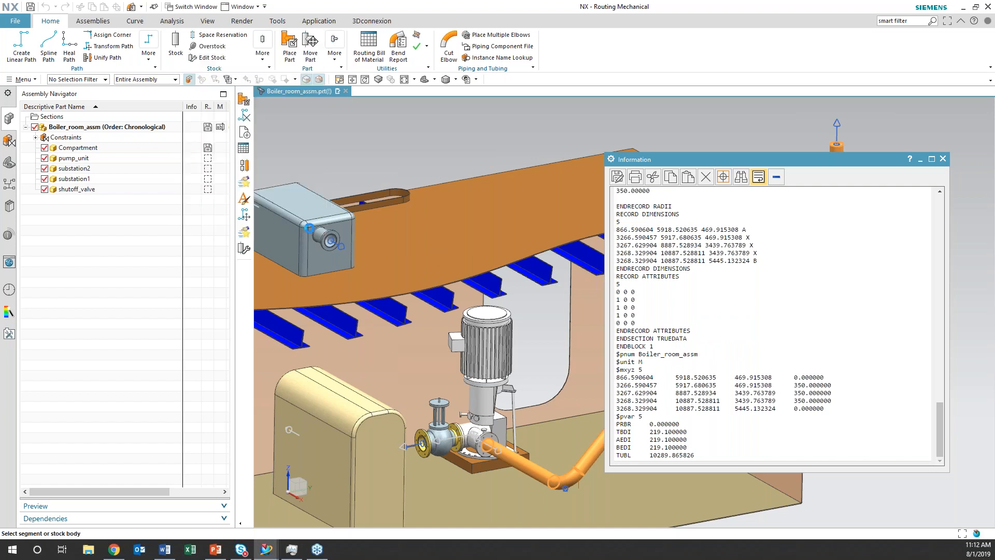
pyautogui.click(943, 159)
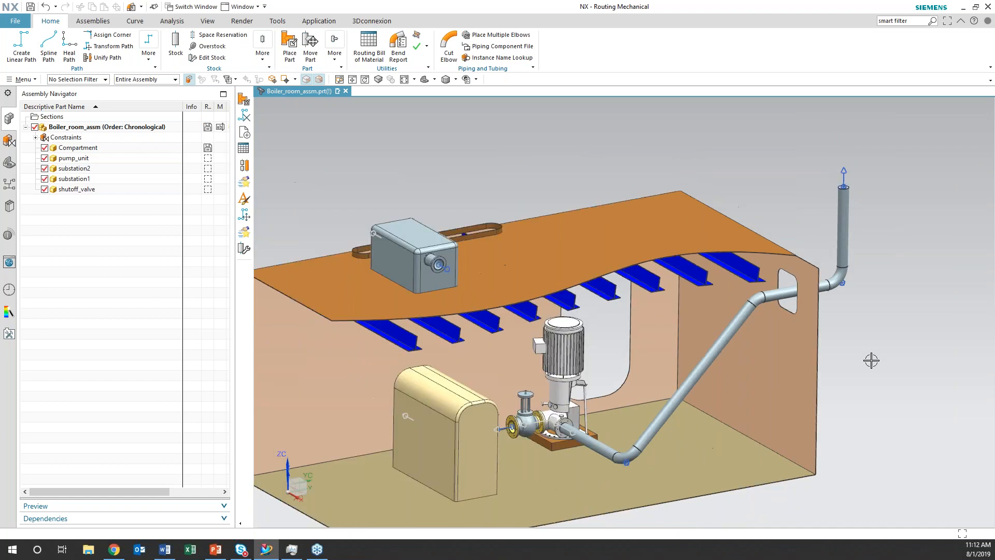
# Create a new Routing Mechanical part in millimeters named route_mech_model1.prt
pyautogui.hotkey('ctrl', 'f')
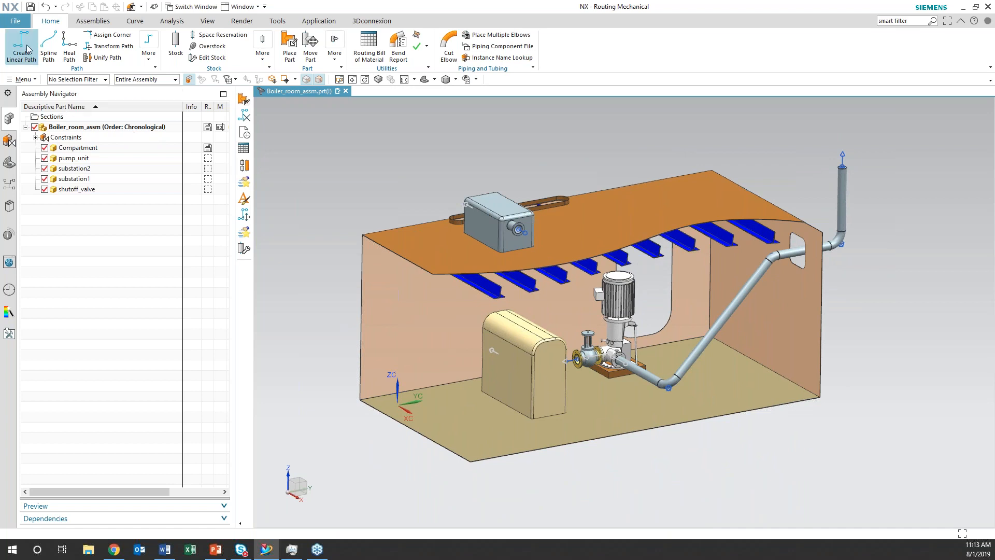
pyautogui.click(20, 22)
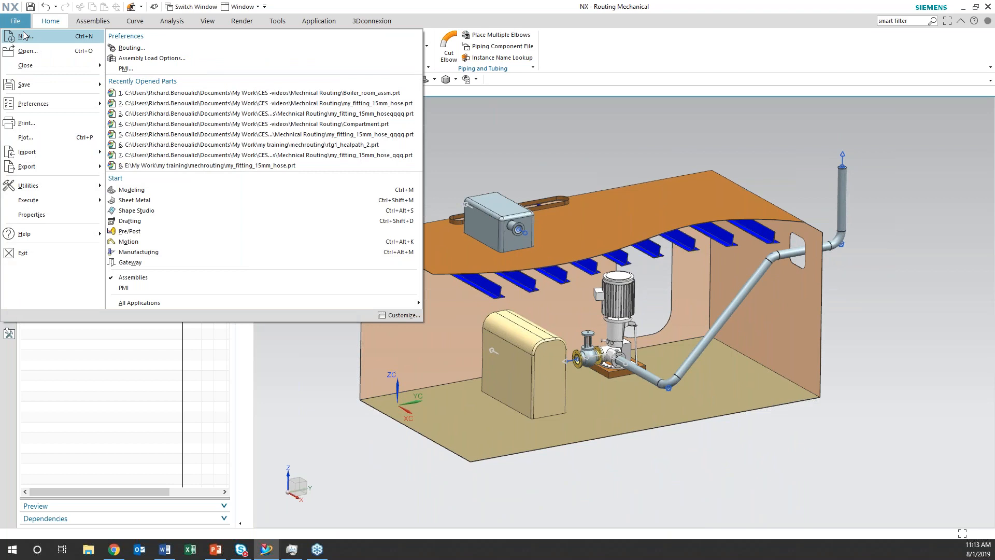
pyautogui.click(23, 36)
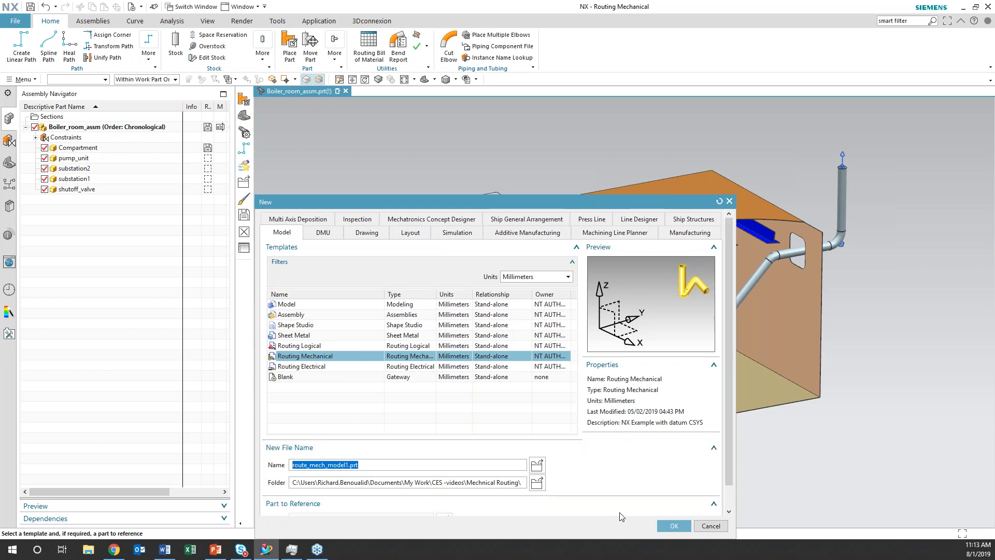
pyautogui.click(673, 526)
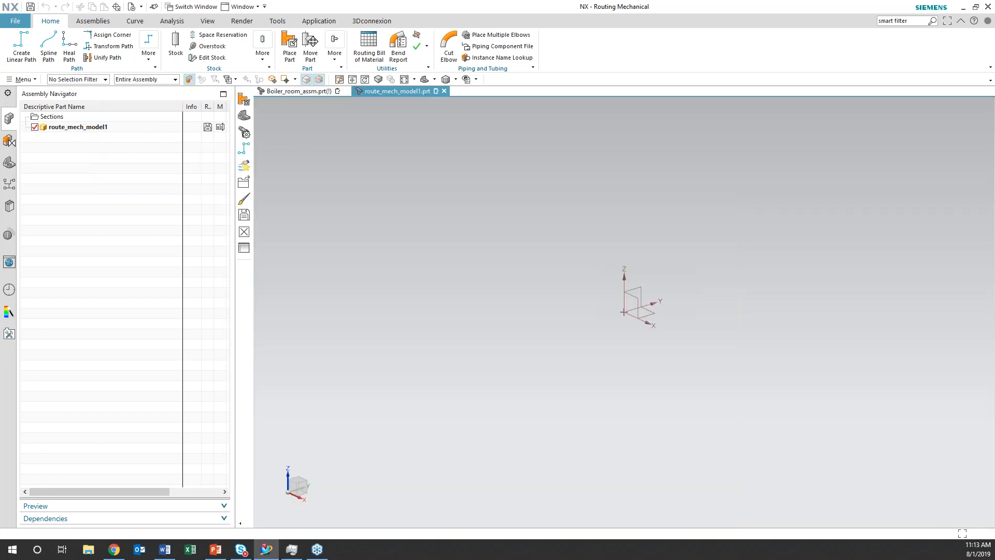
# Start placing a part and find the 3Way Globe valve family under Piping Parts, Devices, Valves in the Routing Part Library
pyautogui.keyDown('shift'); pyautogui.moveTo(678, 349); pyautogui.dragTo(514, 348, button='middle'); pyautogui.keyUp('shift')
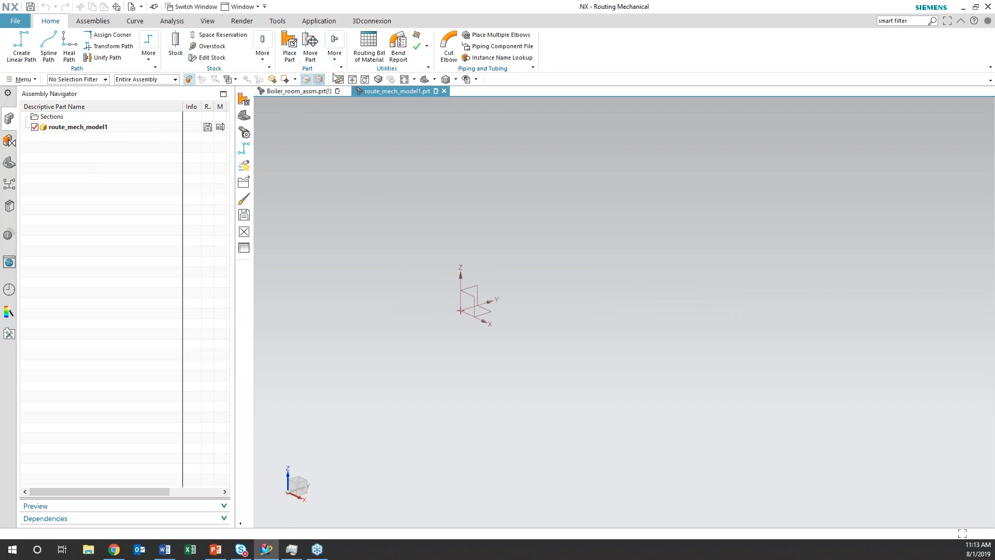
pyautogui.click(292, 55)
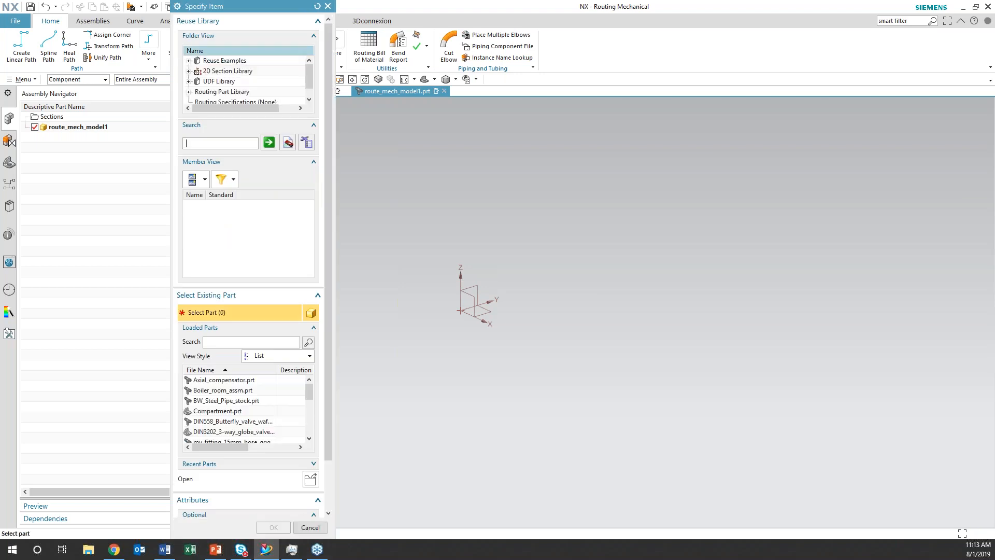
pyautogui.click(189, 92)
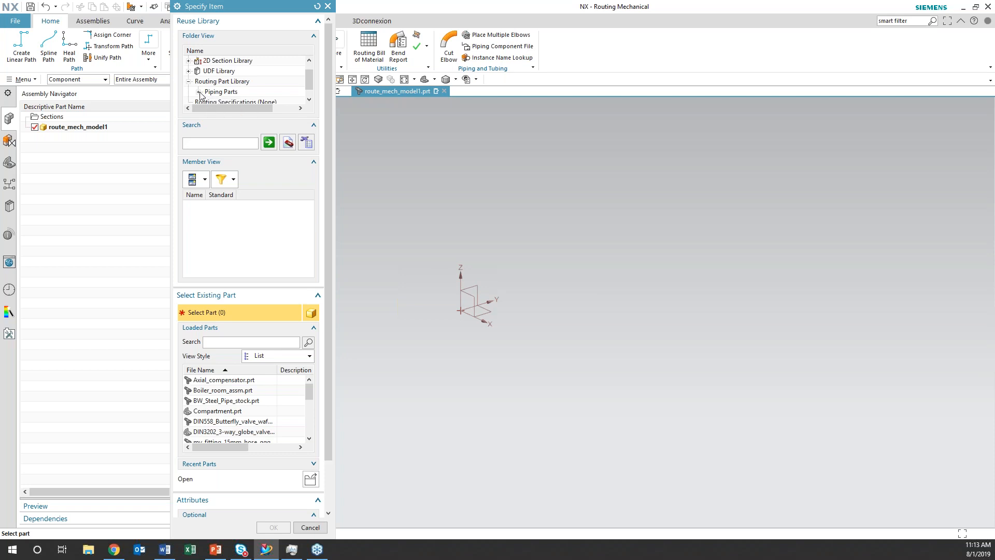
pyautogui.click(198, 92)
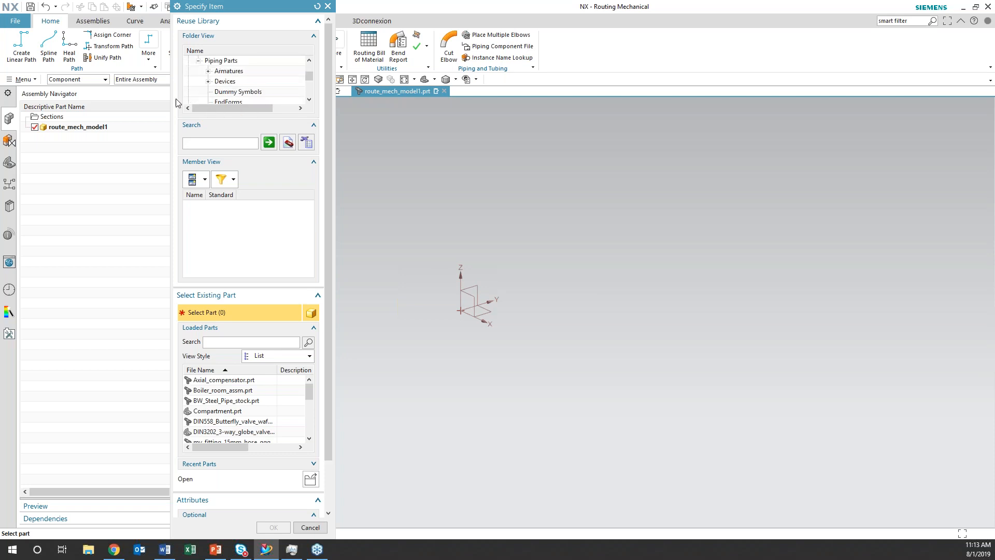
pyautogui.click(208, 82)
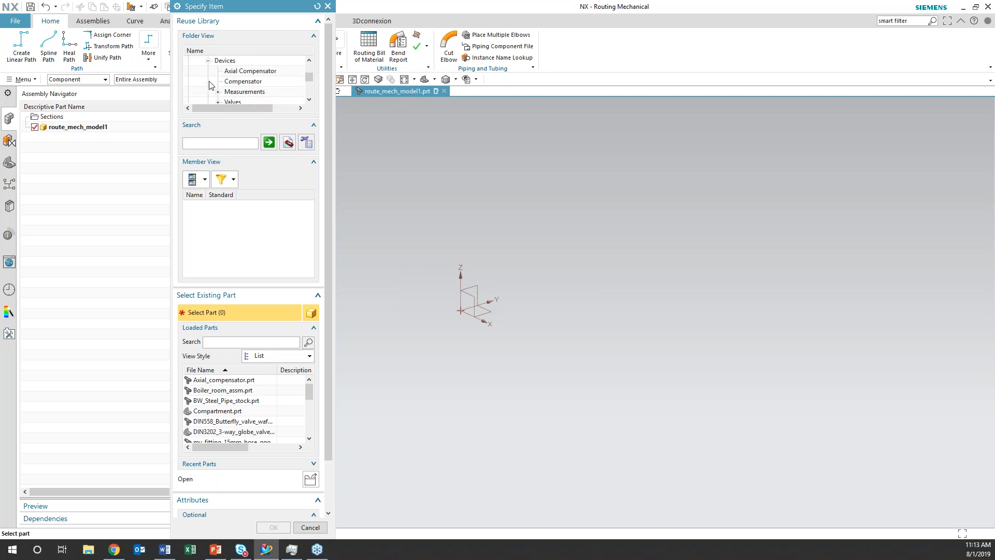
pyautogui.click(218, 102)
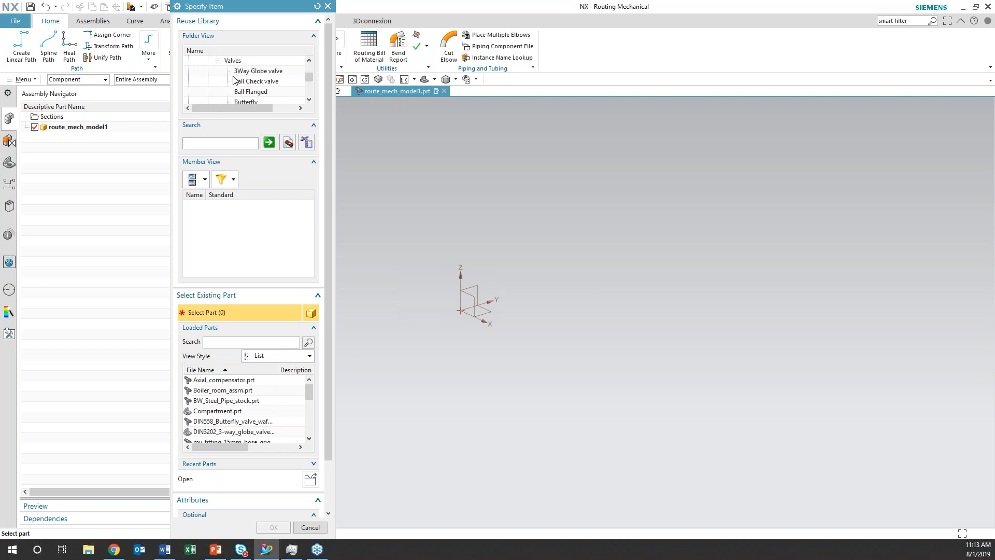
pyautogui.click(241, 71)
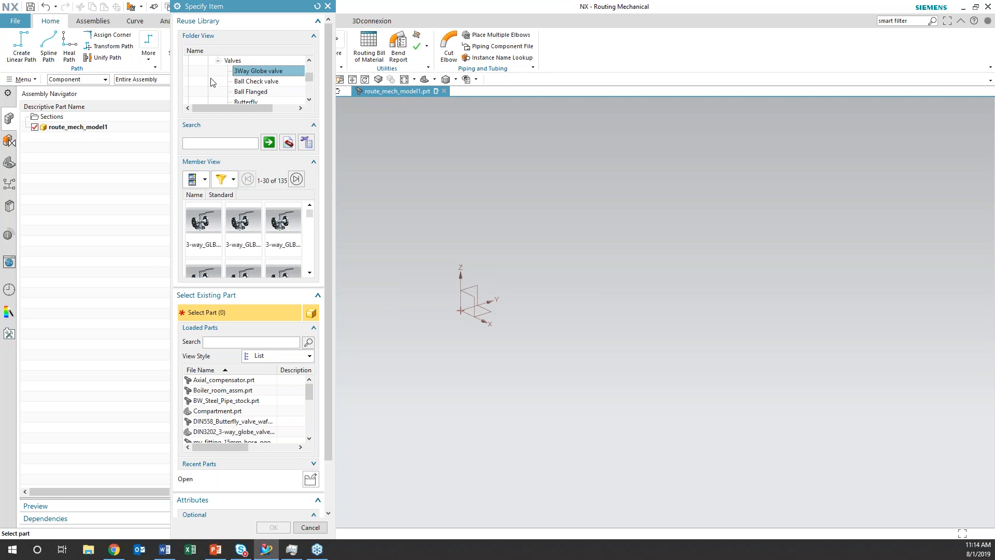
# Filter the 3Way Globe valve members by NPS 100 and NPS_OUT 100
pyautogui.rightClick(243, 72)
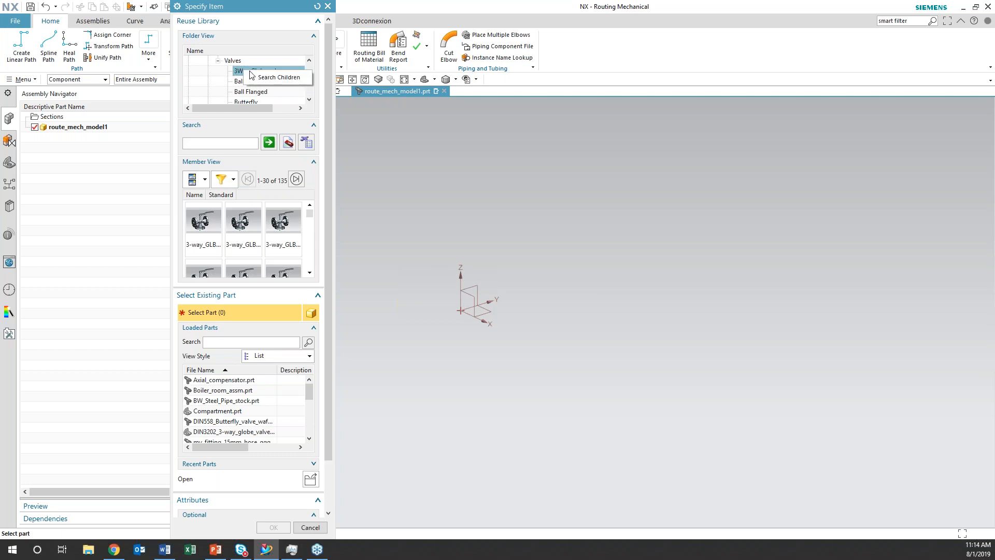
pyautogui.click(270, 78)
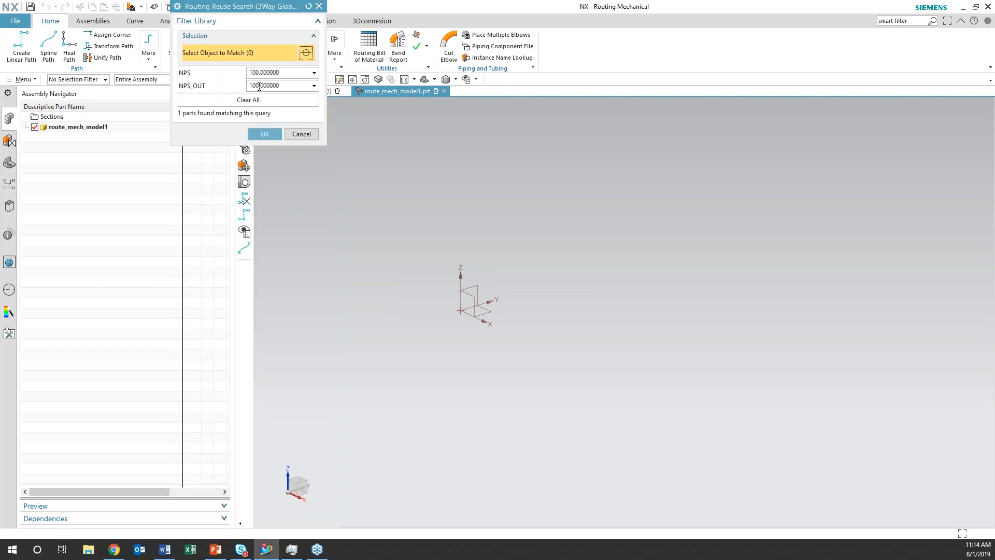
pyautogui.click(248, 99)
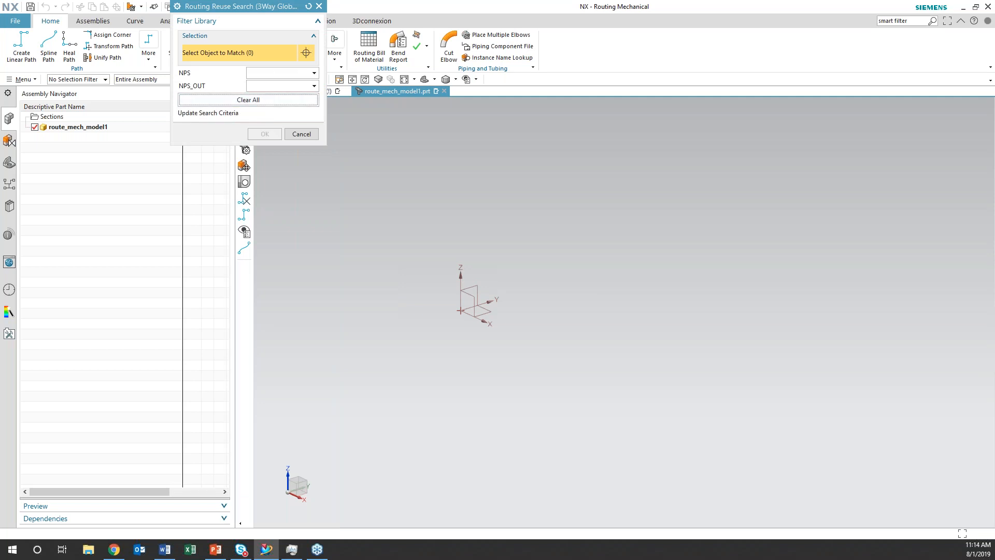
pyautogui.click(268, 72)
pyautogui.click(255, 87)
pyautogui.write('100')
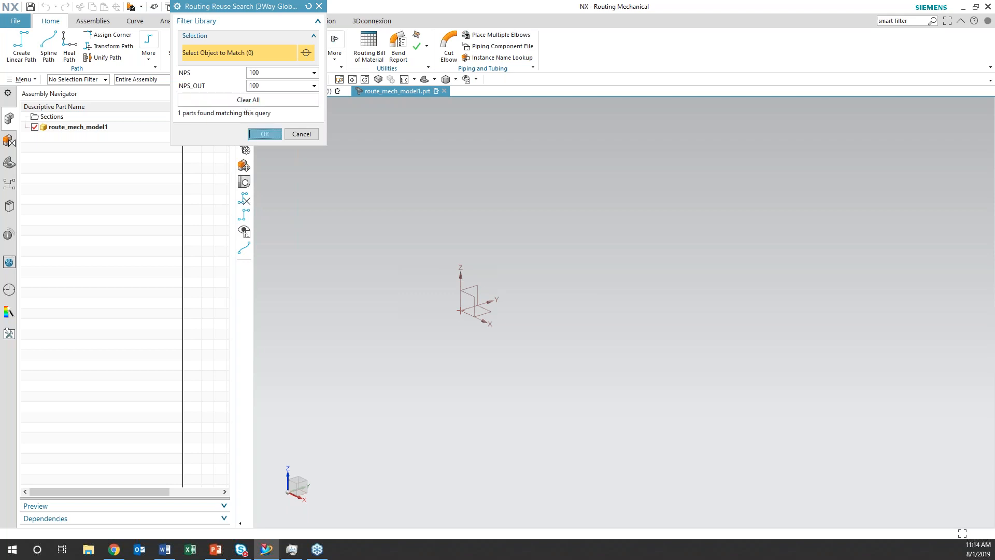
pyautogui.click(265, 133)
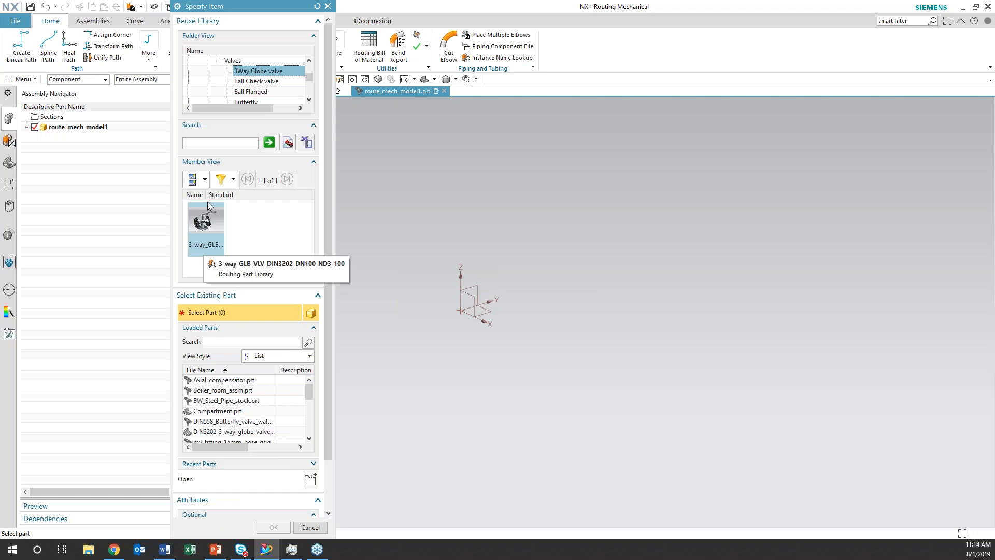
# List the matching members as a table and choose 3-way_GLB_VLV_DIN3202_DN100_ND3_100 for placement
pyautogui.click(206, 180)
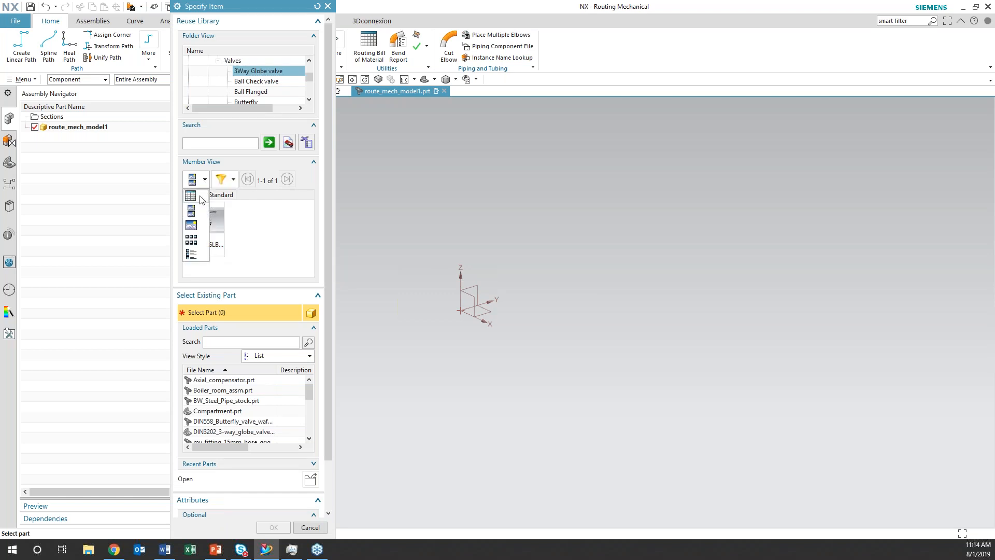
pyautogui.click(202, 199)
pyautogui.click(205, 180)
pyautogui.click(207, 202)
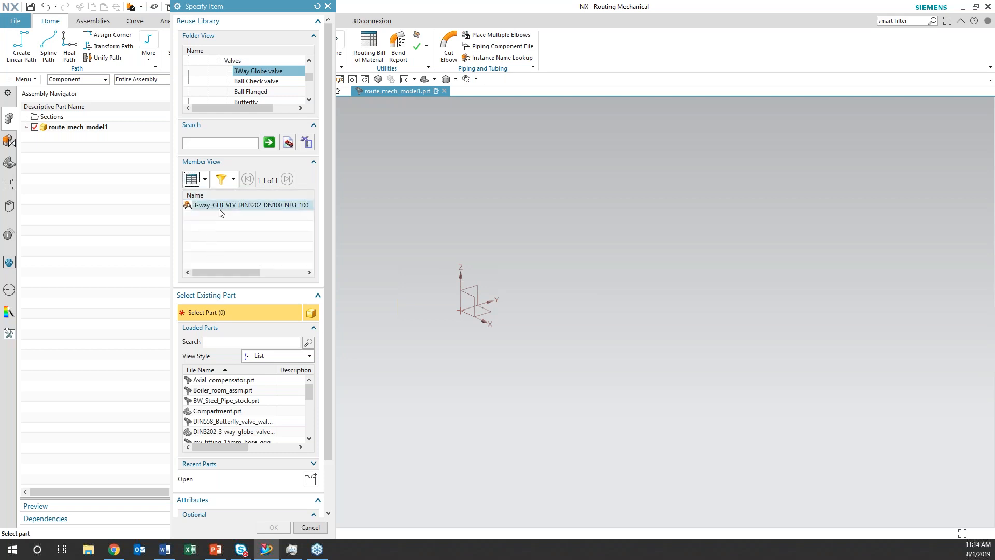
pyautogui.click(283, 206)
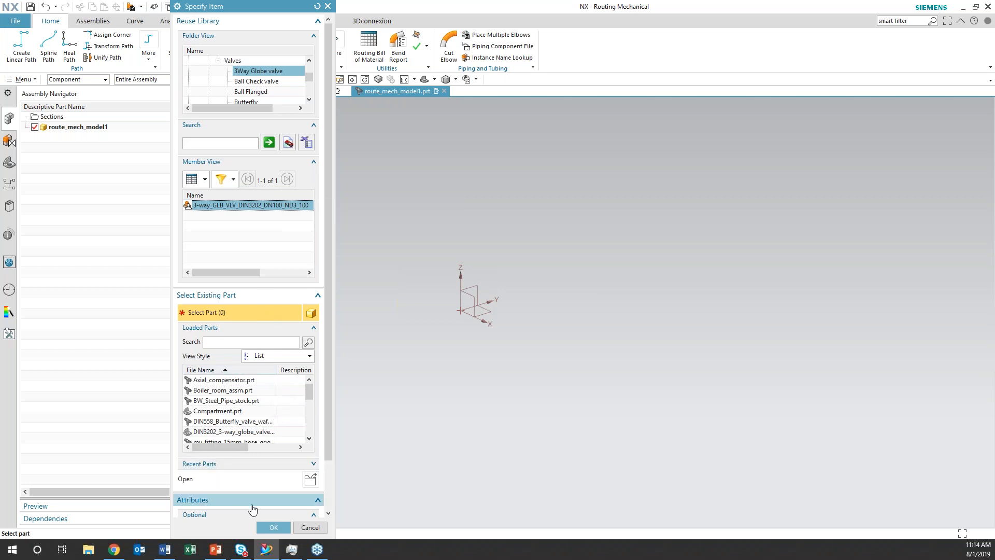
pyautogui.click(274, 527)
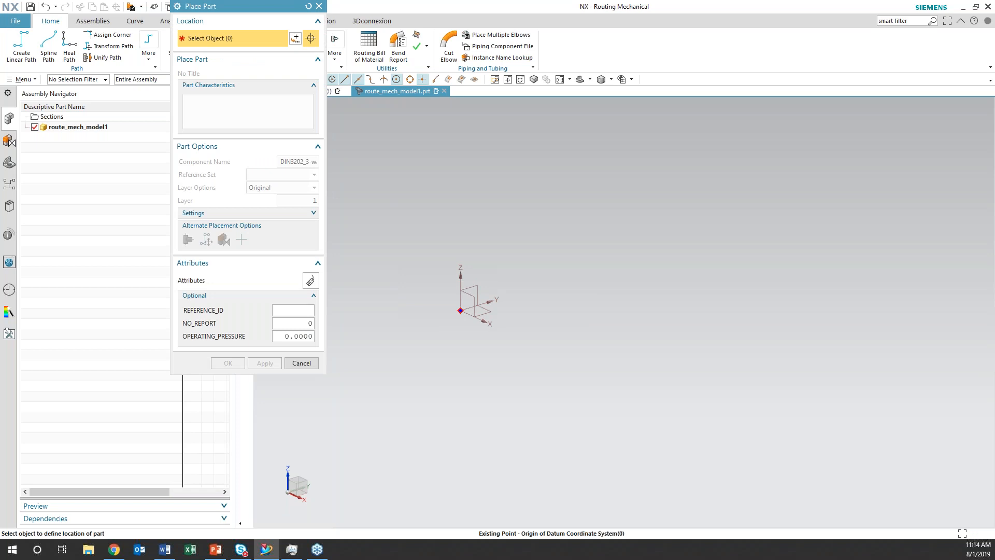
# Place the 3-way globe valve at the origin of the datum coordinate system
pyautogui.click(461, 311)
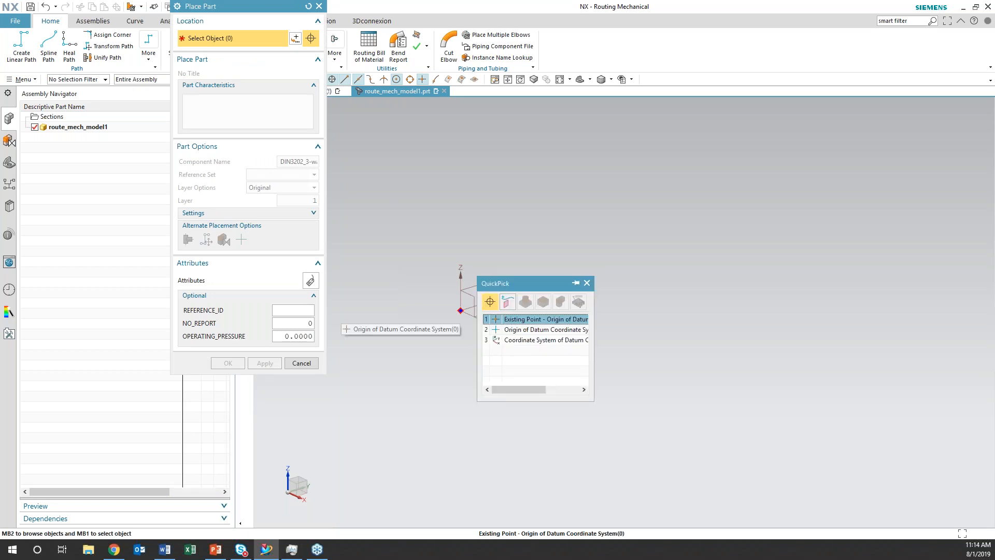
pyautogui.click(516, 318)
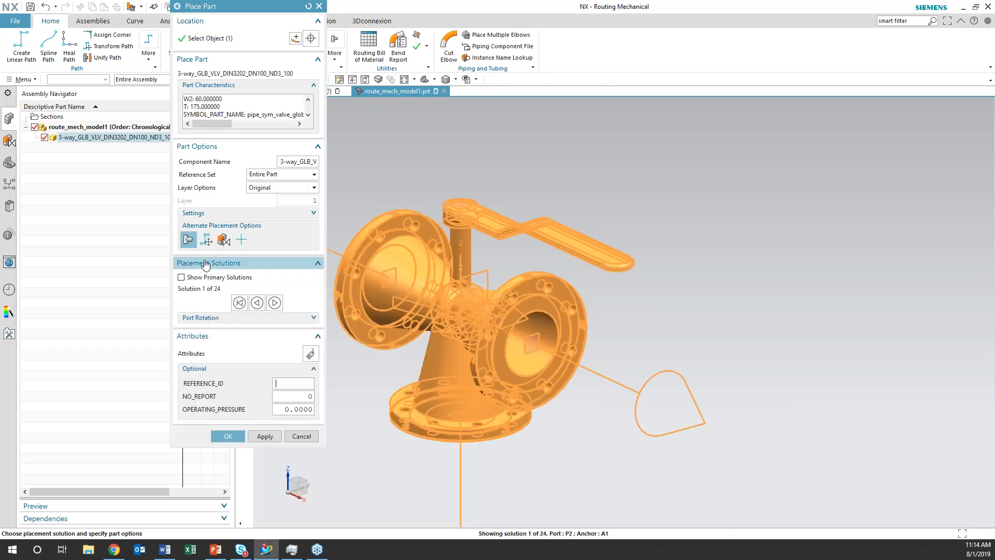
pyautogui.scroll(-5, 674, 311)
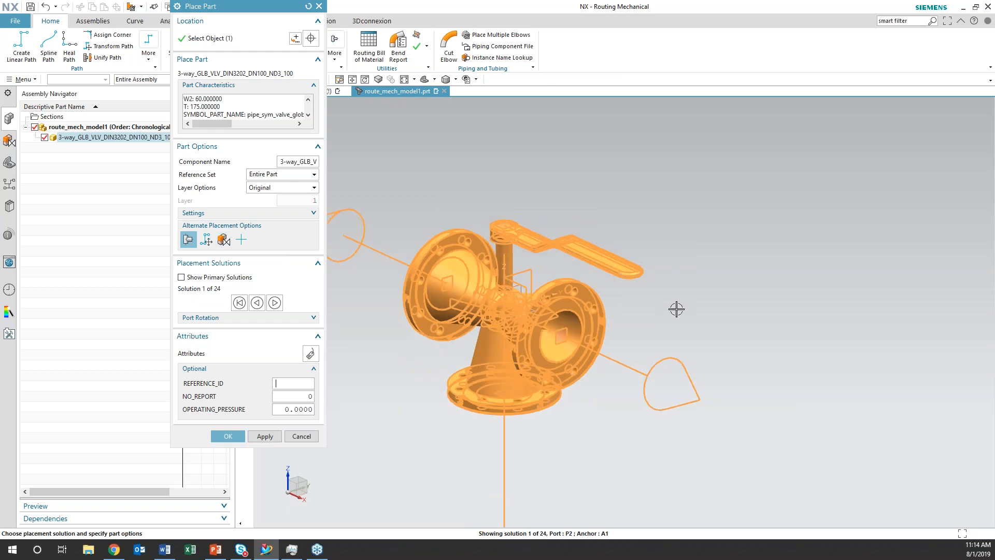
# Apply a Fix assembly constraint to the 3-way globe valve and complete its placement
pyautogui.click(223, 239)
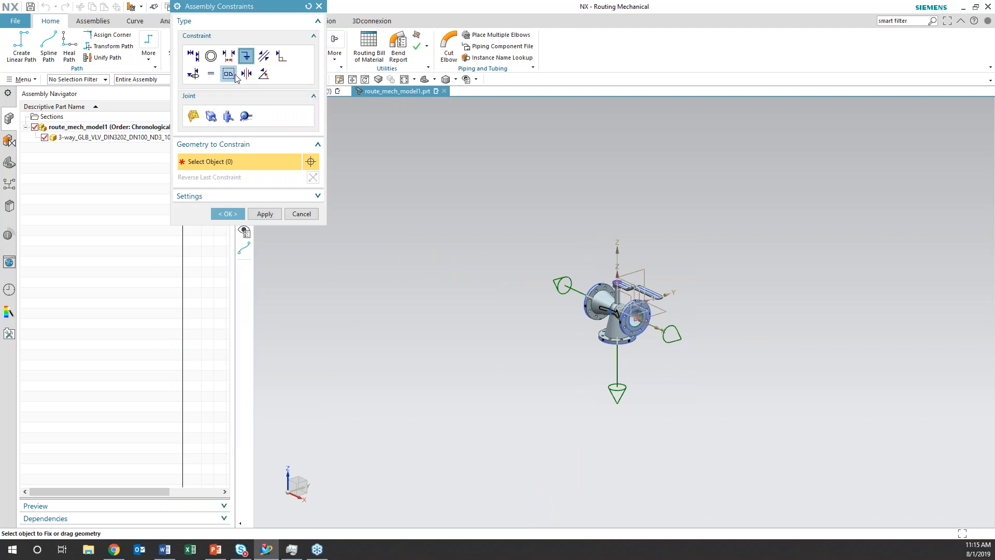
pyautogui.click(605, 327)
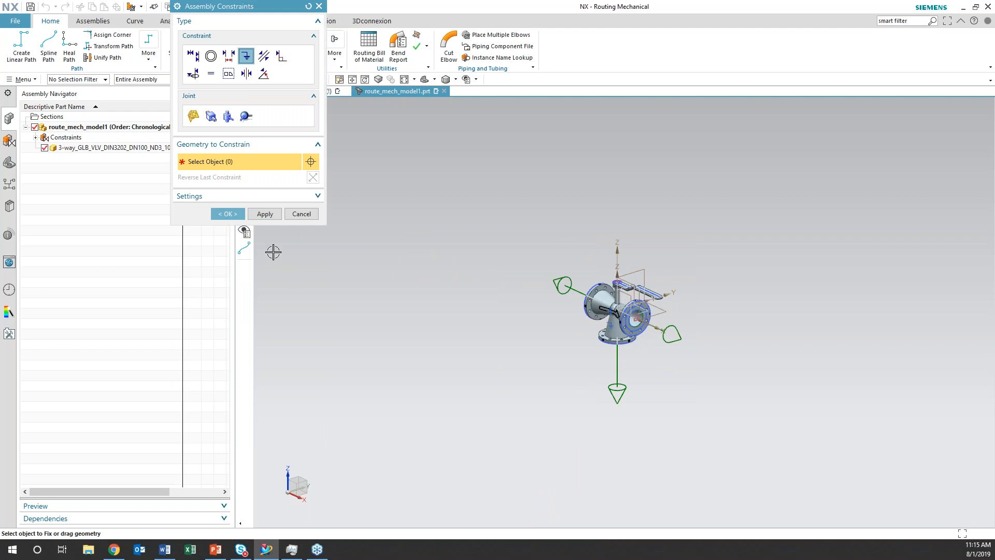
pyautogui.click(233, 213)
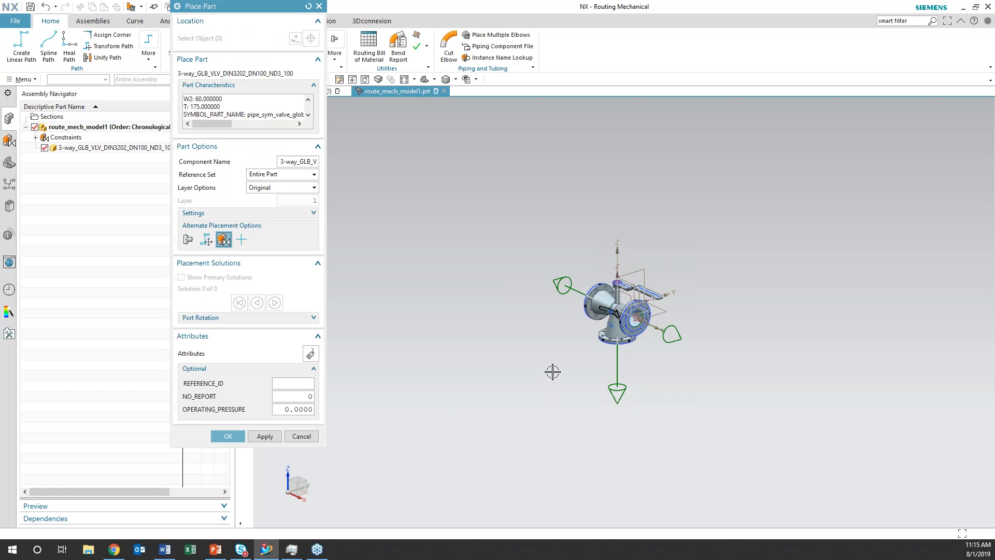
pyautogui.moveTo(528, 380); pyautogui.dragTo(422, 442, button='middle')
pyautogui.moveTo(413, 424); pyautogui.dragTo(400, 425, button='middle')
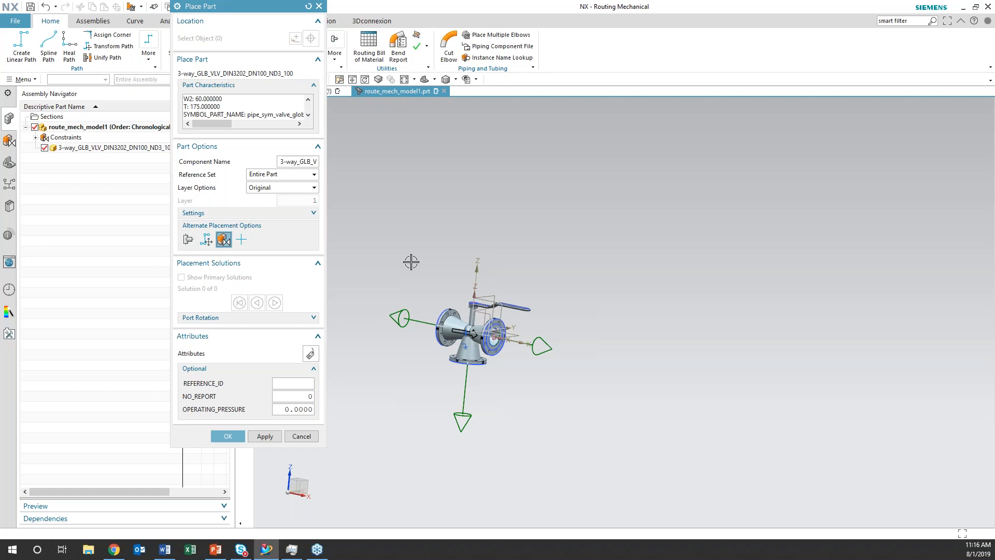
pyautogui.click(239, 439)
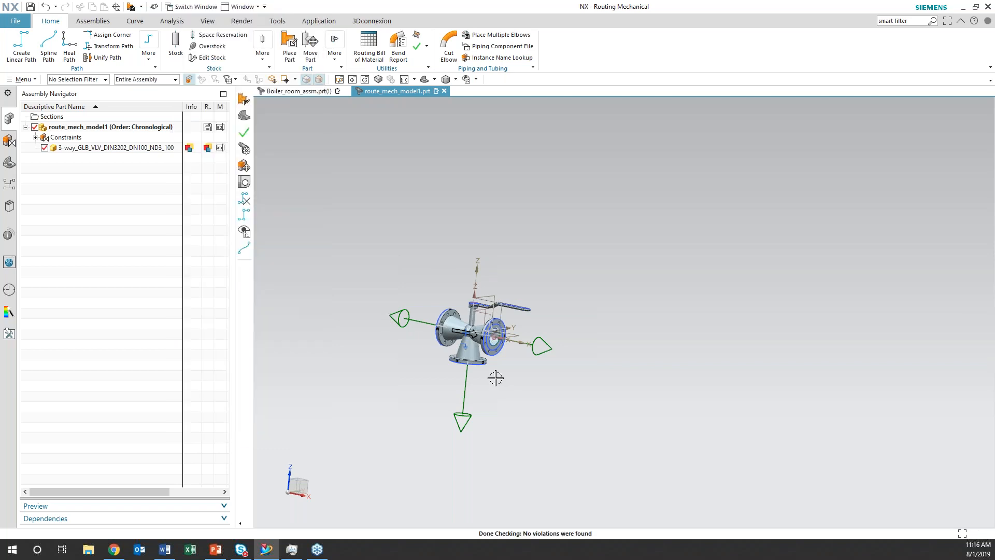
pyautogui.scroll(3, 456, 389)
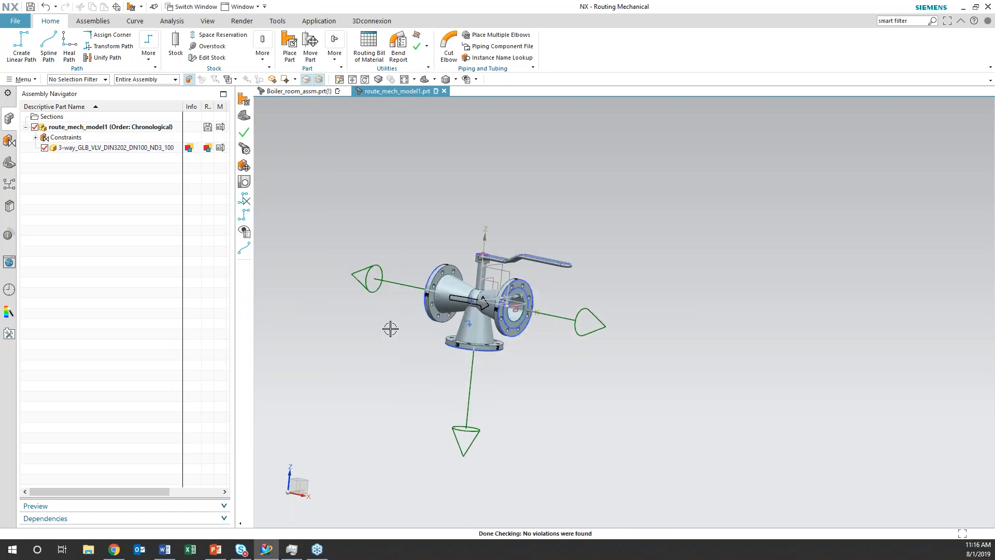
pyautogui.scroll(-2, 581, 407)
pyautogui.moveTo(516, 419); pyautogui.dragTo(422, 422, button='middle')
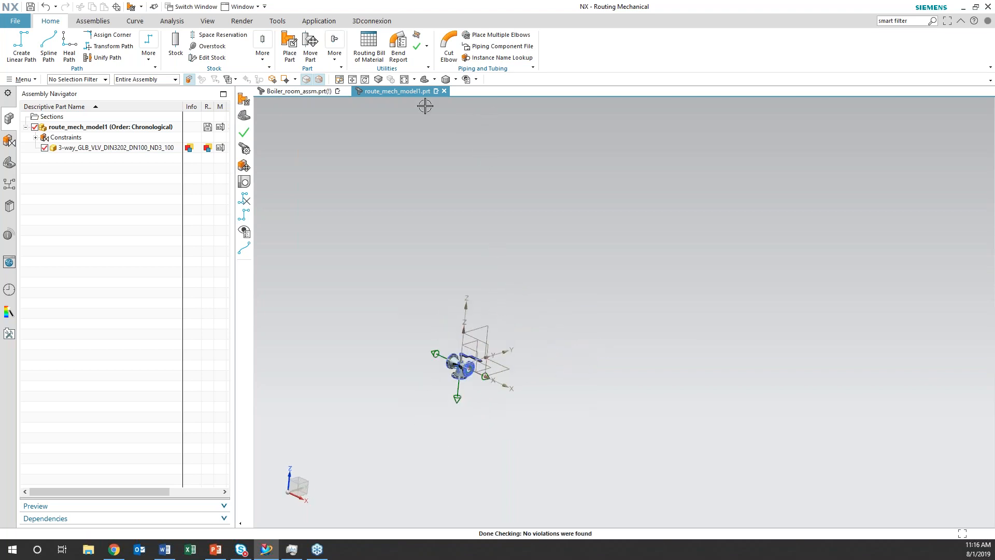
# List the Axial Compensator members from the Devices folder of Piping Parts as a table and choose AX_COMP_DIN2401_DN100 for placement
pyautogui.click(290, 50)
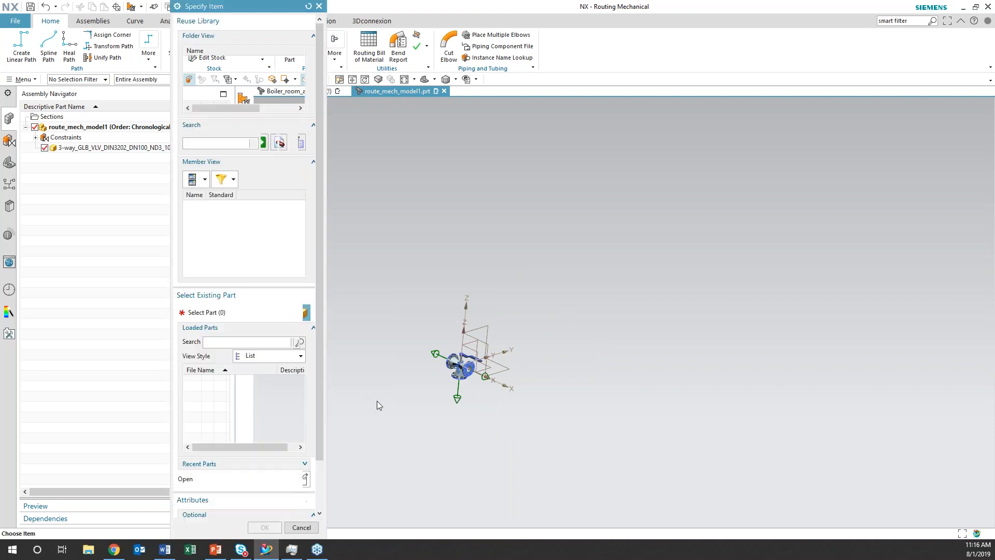
pyautogui.click(188, 92)
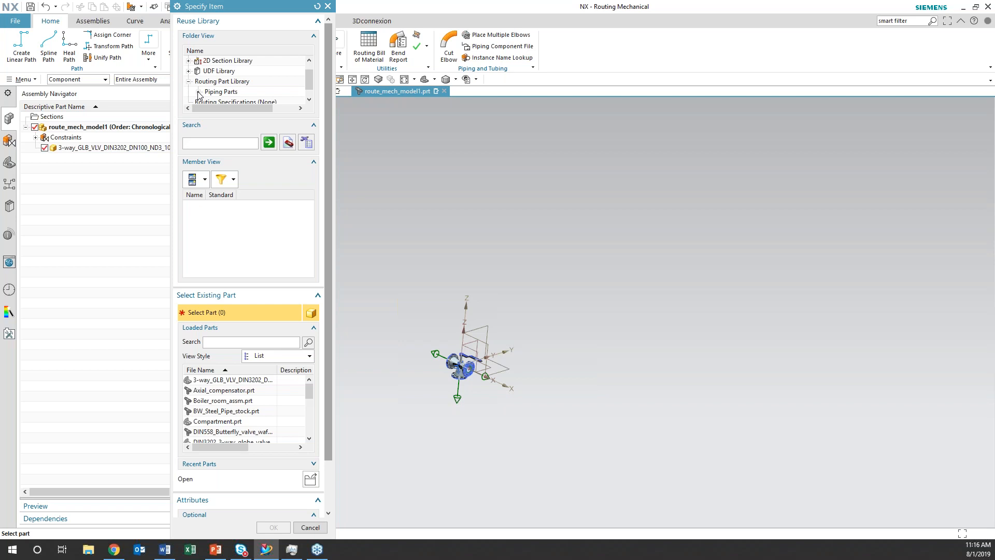
pyautogui.click(199, 93)
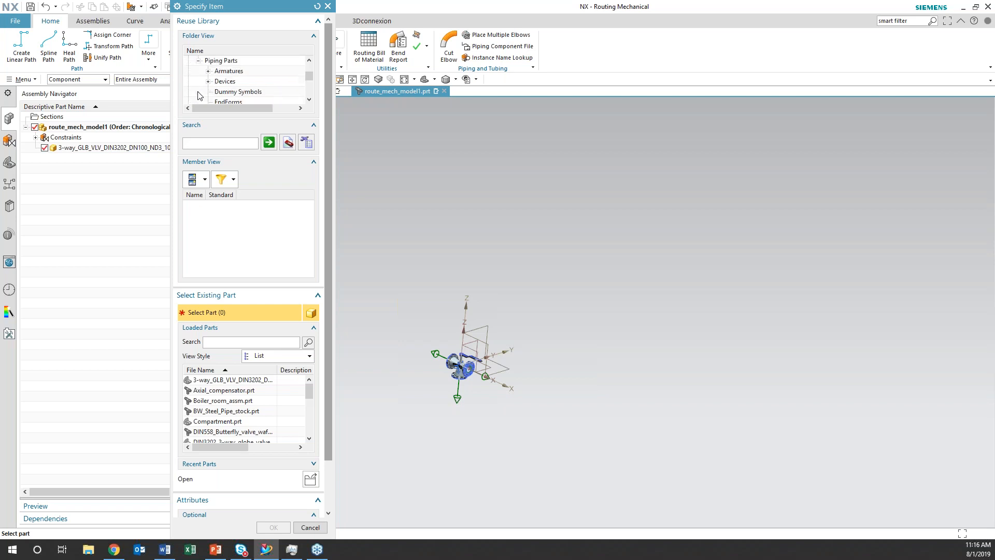
pyautogui.click(208, 81)
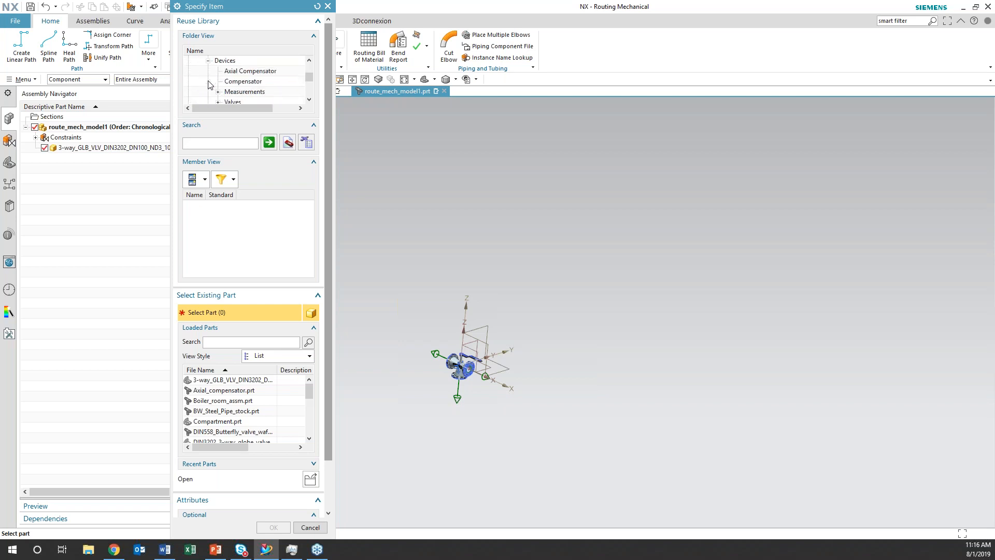
pyautogui.click(239, 71)
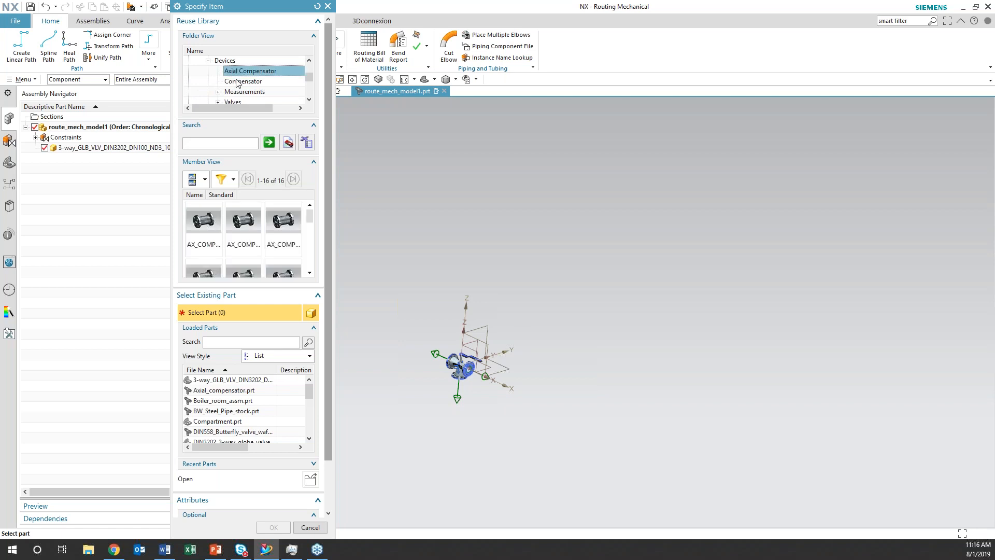
pyautogui.click(205, 178)
pyautogui.click(202, 197)
pyautogui.click(212, 206)
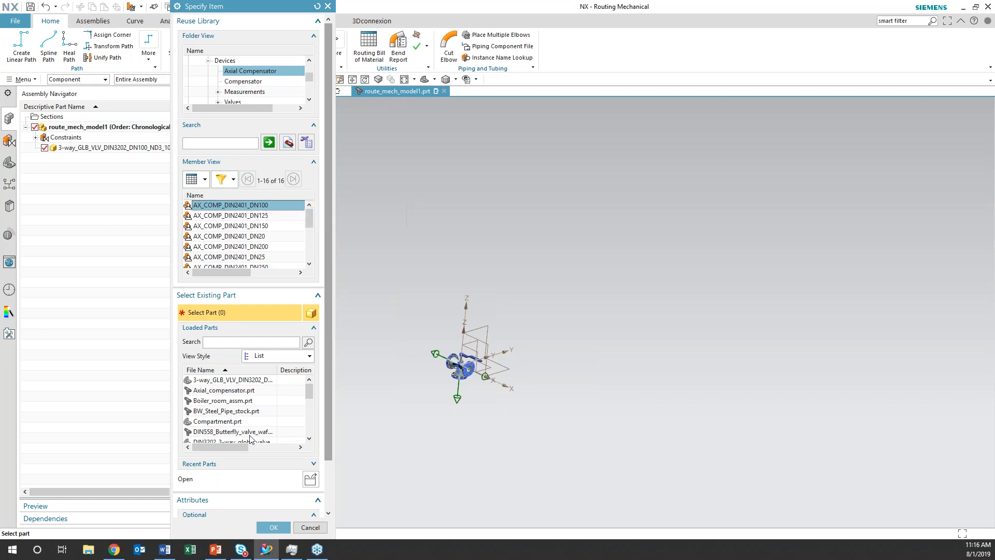
pyautogui.click(275, 527)
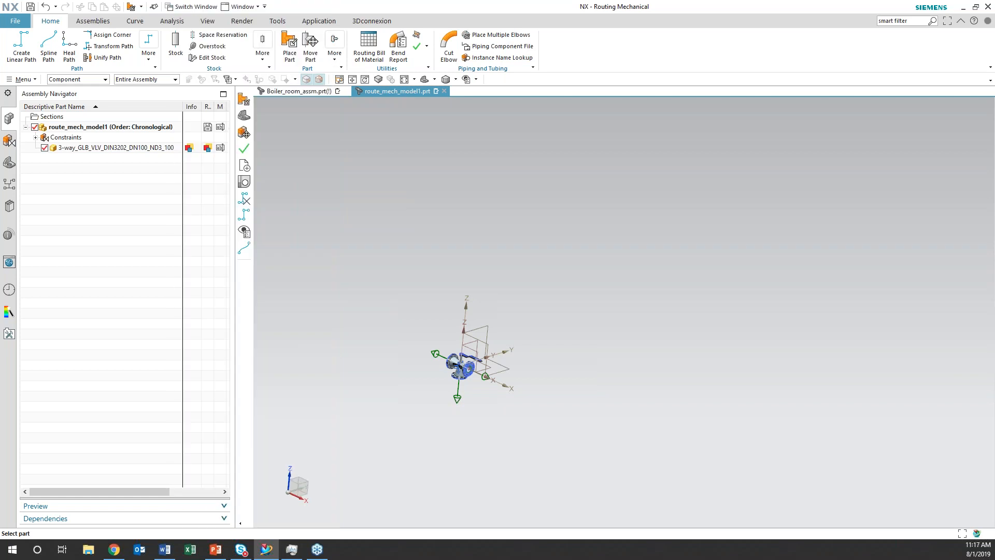
# Try to place the DN100 axial compensator at X 3000, Y 4000, Z 5000 mm in absolute work part coordinates
pyautogui.scroll(-2, 509, 333)
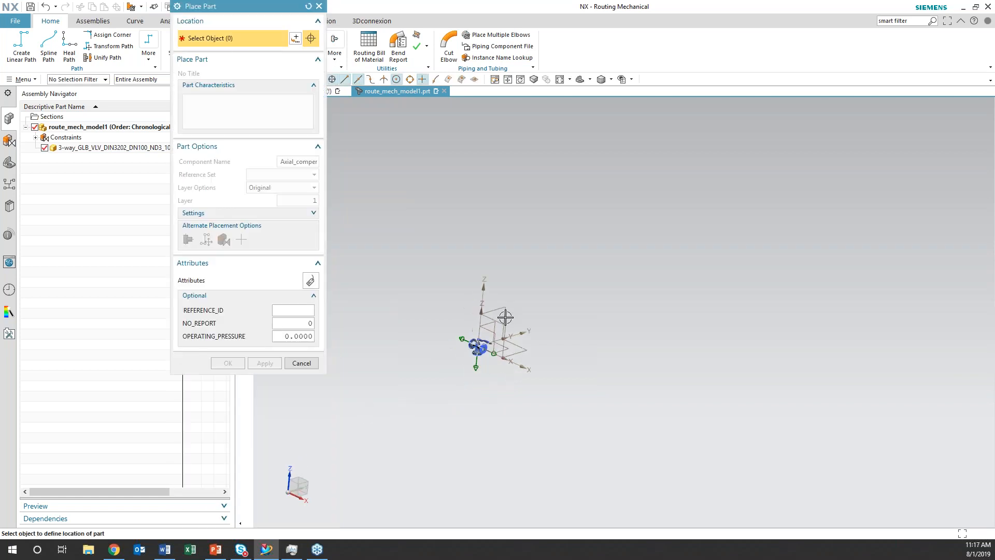
pyautogui.keyDown('shift'); pyautogui.moveTo(573, 413); pyautogui.dragTo(471, 365, button='middle'); pyautogui.keyUp('shift')
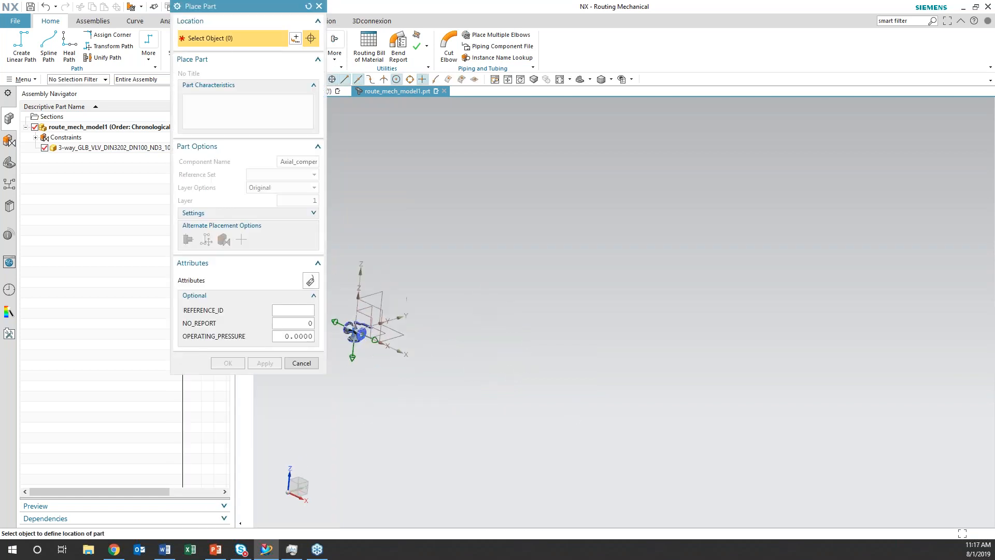
pyautogui.click(295, 38)
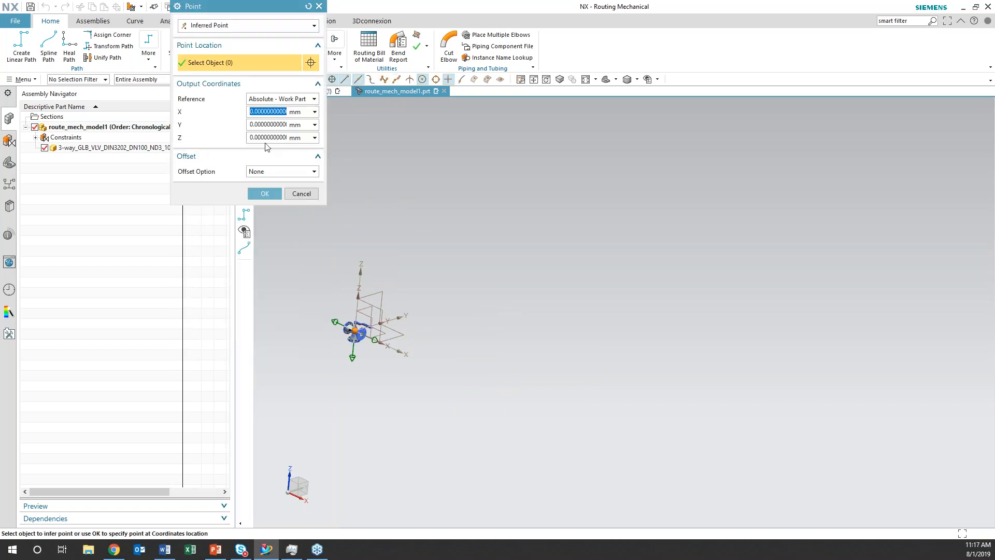
pyautogui.write('3000')
pyautogui.click(250, 124)
pyautogui.moveTo(252, 124); pyautogui.dragTo(289, 119)
pyautogui.write('4000')
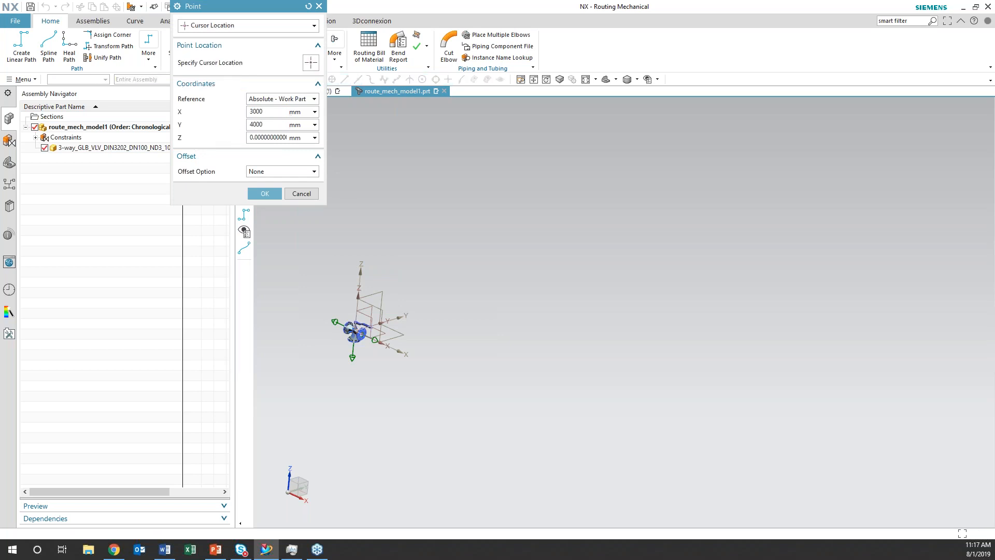
pyautogui.click(262, 137)
pyautogui.hotkey('ctrl', 'a')
pyautogui.write('5000')
pyautogui.click(278, 194)
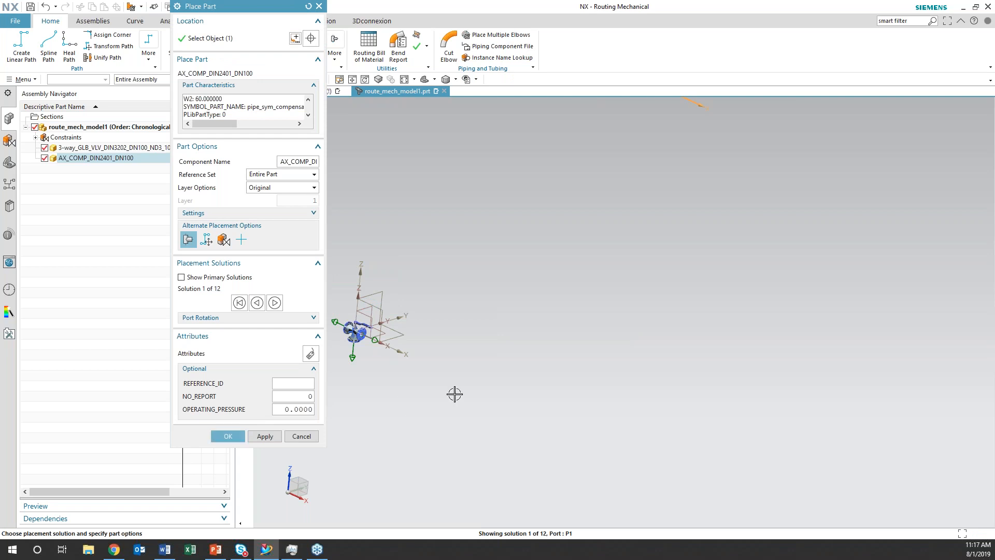
pyautogui.scroll(-3, 469, 380)
pyautogui.click(310, 440)
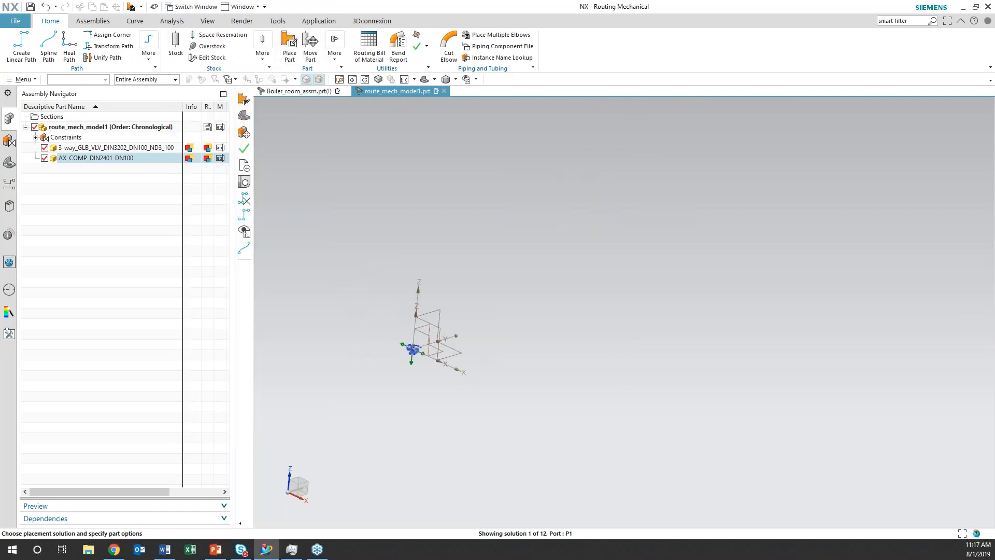
# Choose AX_COMP_DIN2401_DN100 from the Axial Compensator folder under Piping Parts, Devices as the part to place
pyautogui.moveTo(611, 349)
pyautogui.mouseDown(button='middle')
pyautogui.moveTo(607, 396)
pyautogui.moveTo(613, 363)
pyautogui.mouseUp(button='middle')
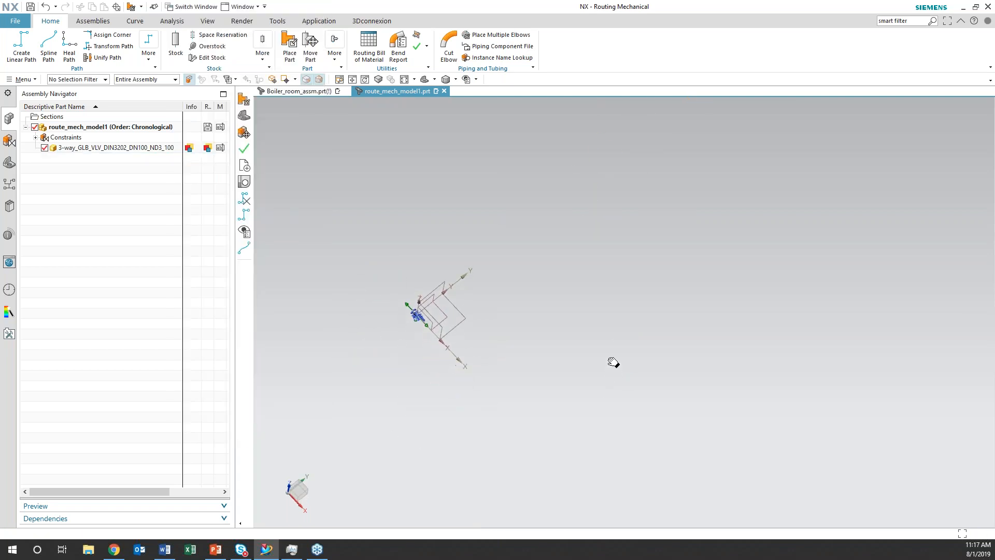
pyautogui.click(290, 44)
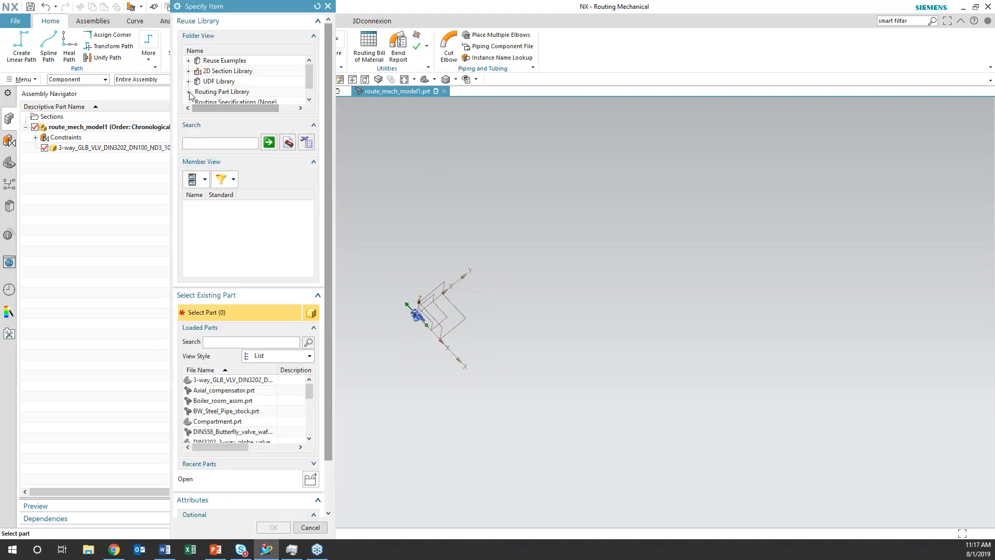
pyautogui.click(199, 92)
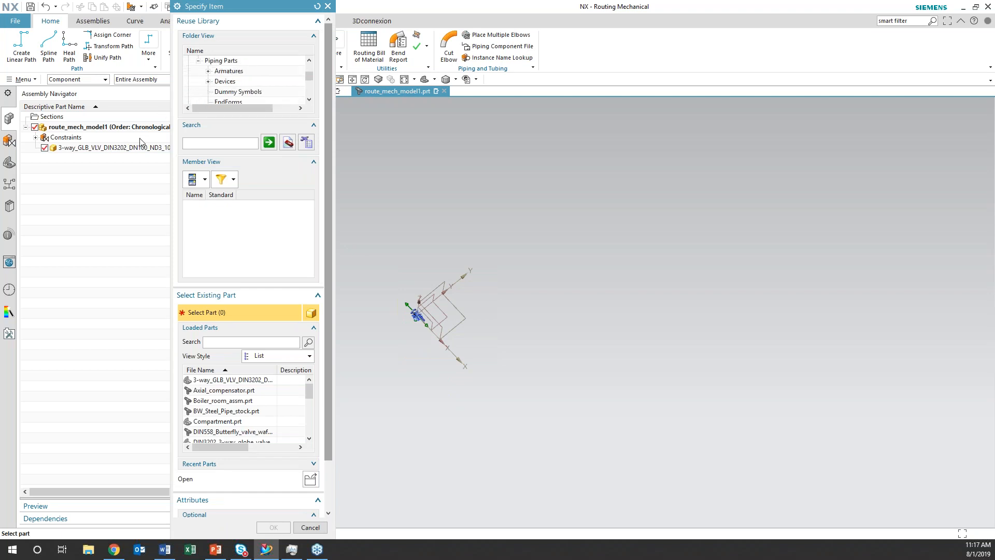
pyautogui.click(208, 81)
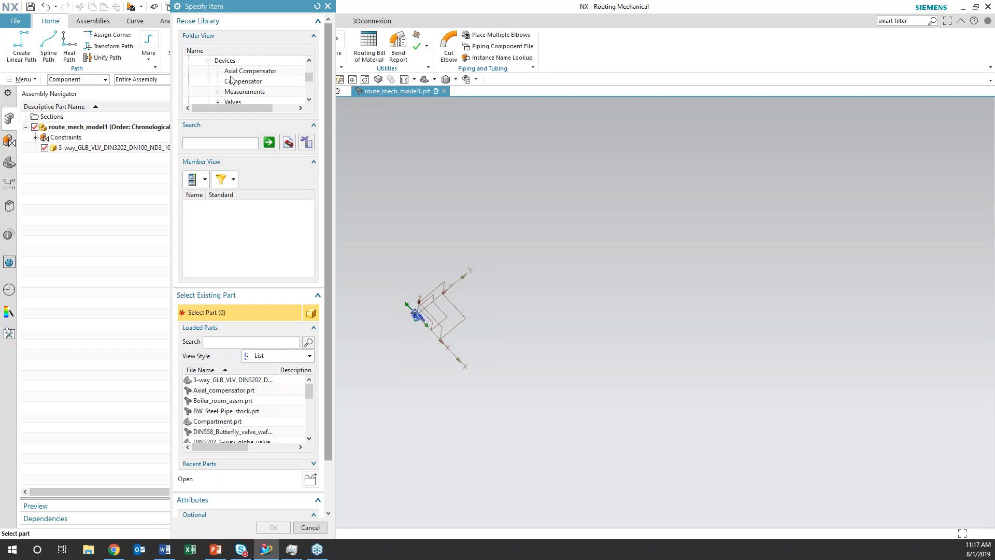
pyautogui.click(239, 72)
pyautogui.click(203, 223)
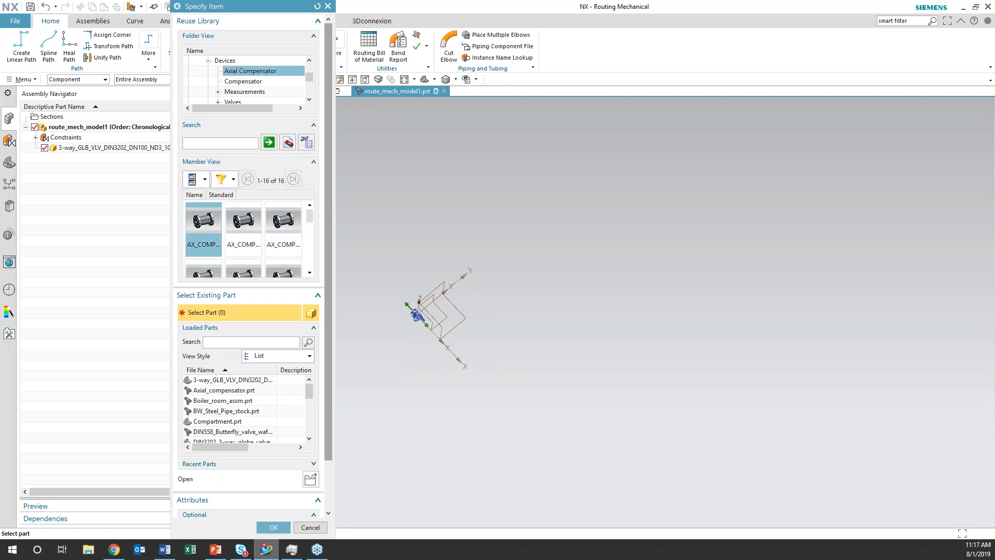
pyautogui.click(273, 527)
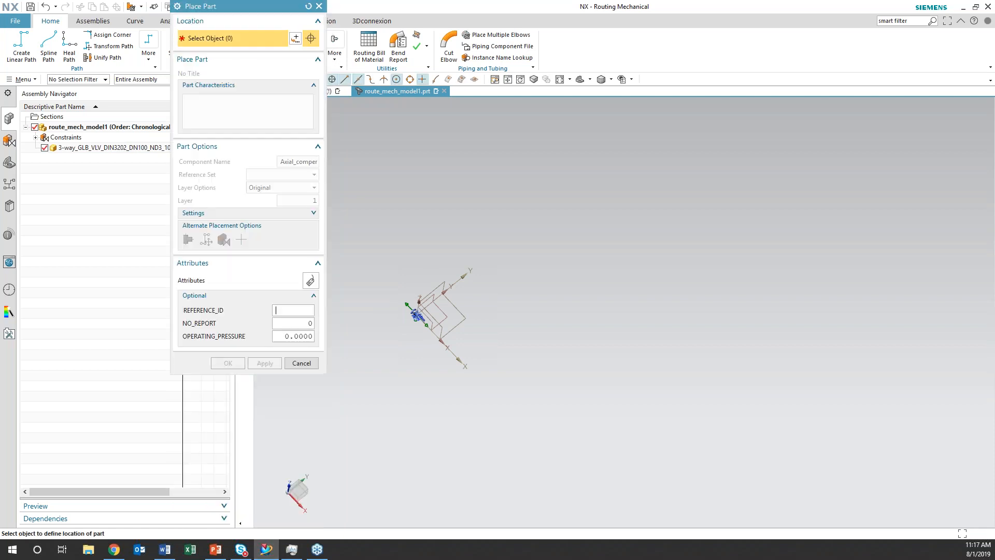
# Place the DN100 axial compensator at absolute work part coordinates X 3000, Y 4000, Z 5000 mm using the first placement solution
pyautogui.click(295, 40)
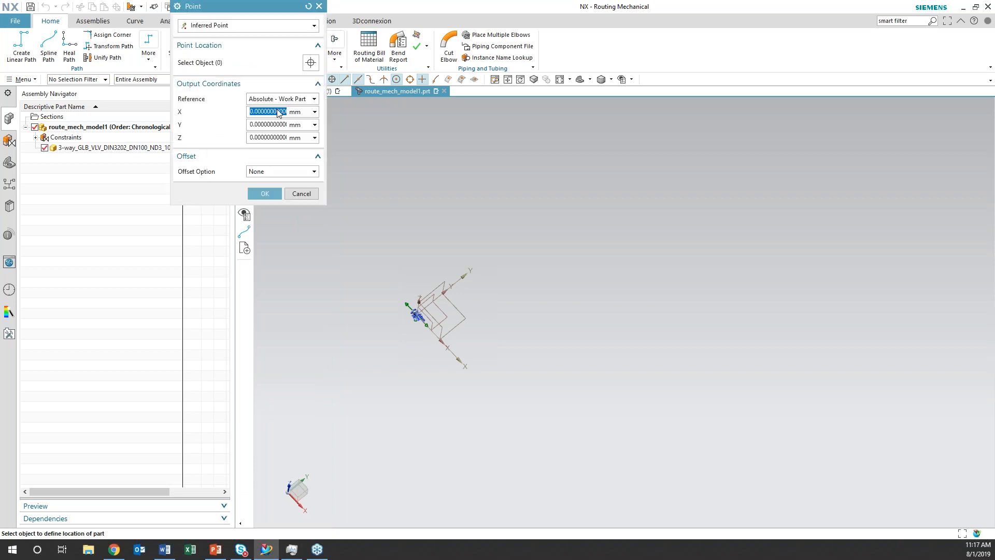
pyautogui.write('3000')
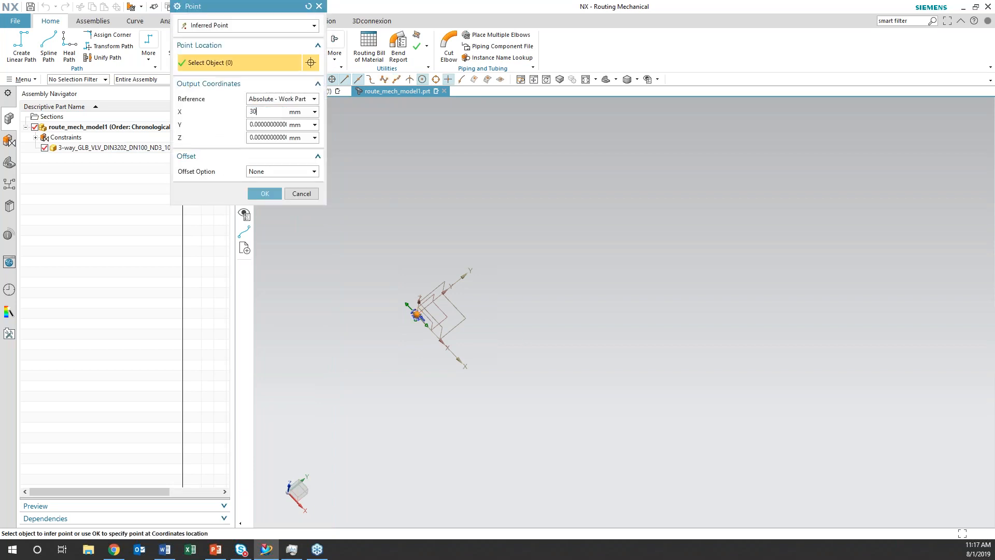
pyautogui.click(260, 128)
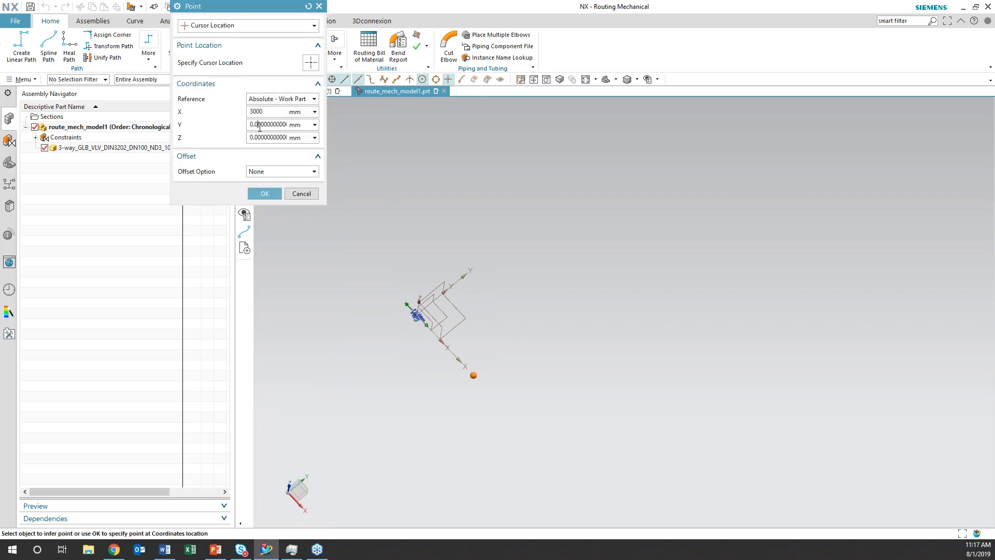
pyautogui.write('4000')
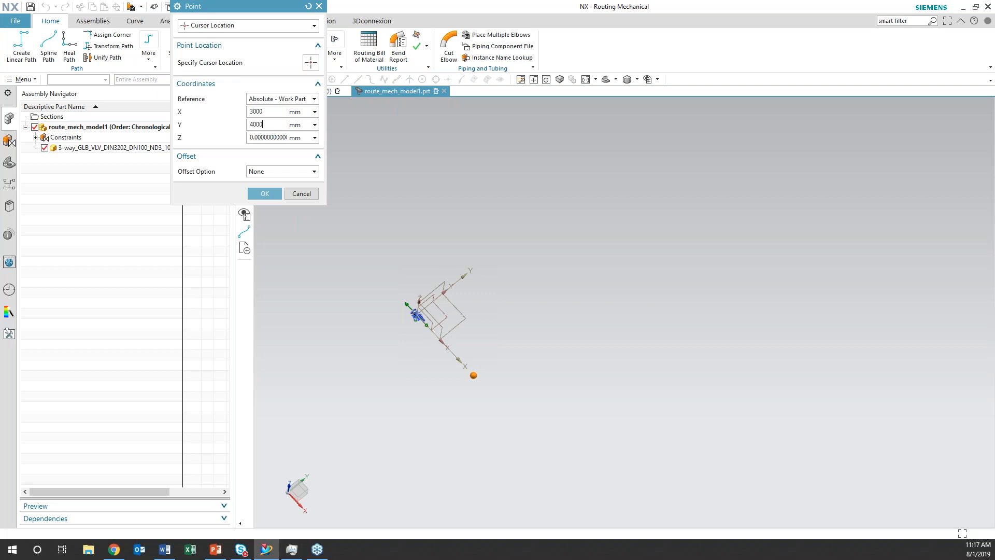
pyautogui.click(266, 138)
pyautogui.doubleClick(265, 138)
pyautogui.write('5000')
pyautogui.click(262, 194)
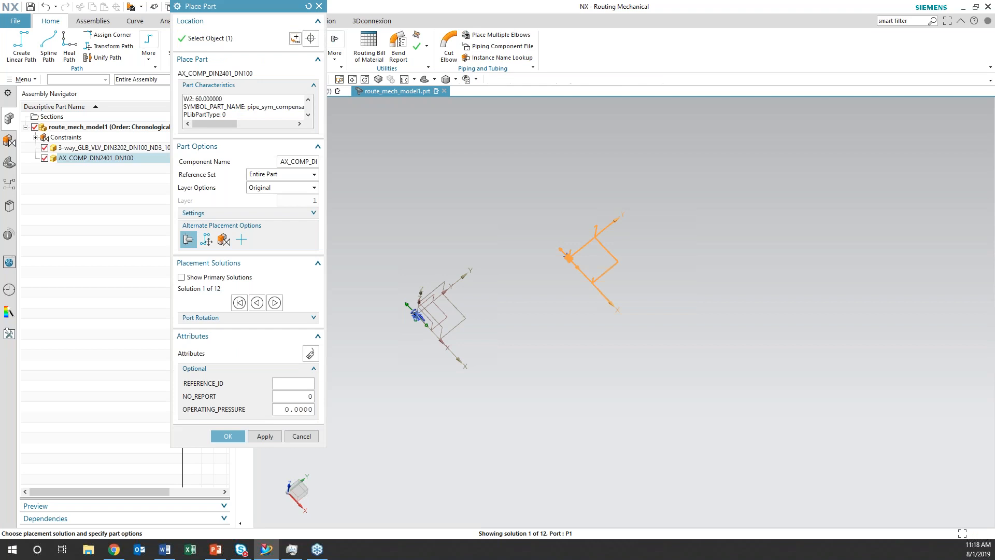
pyautogui.click(232, 436)
# Hide all datums and sketches in the assembly with Show and Hide
pyautogui.moveTo(464, 389); pyautogui.dragTo(502, 354, button='middle')
pyautogui.press('Home')
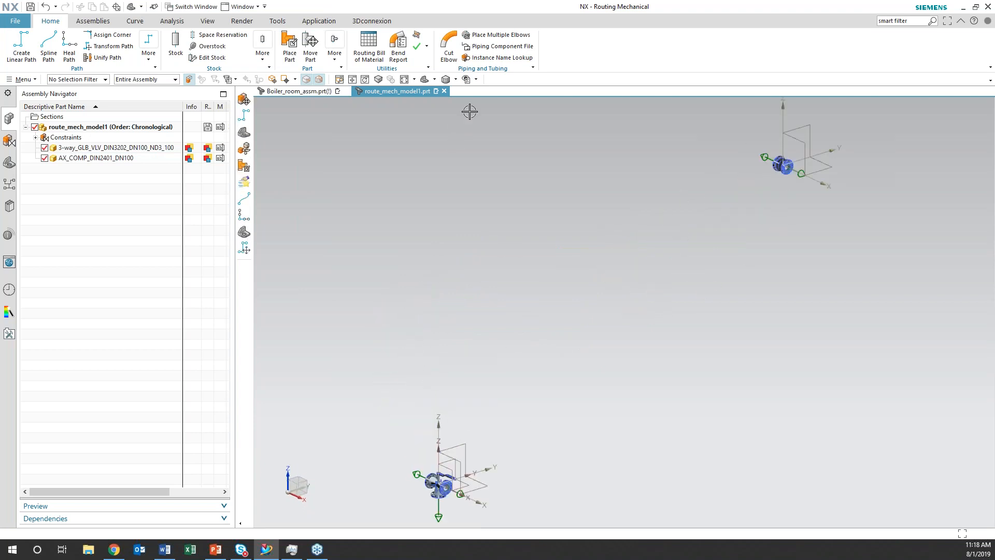
pyautogui.click(476, 78)
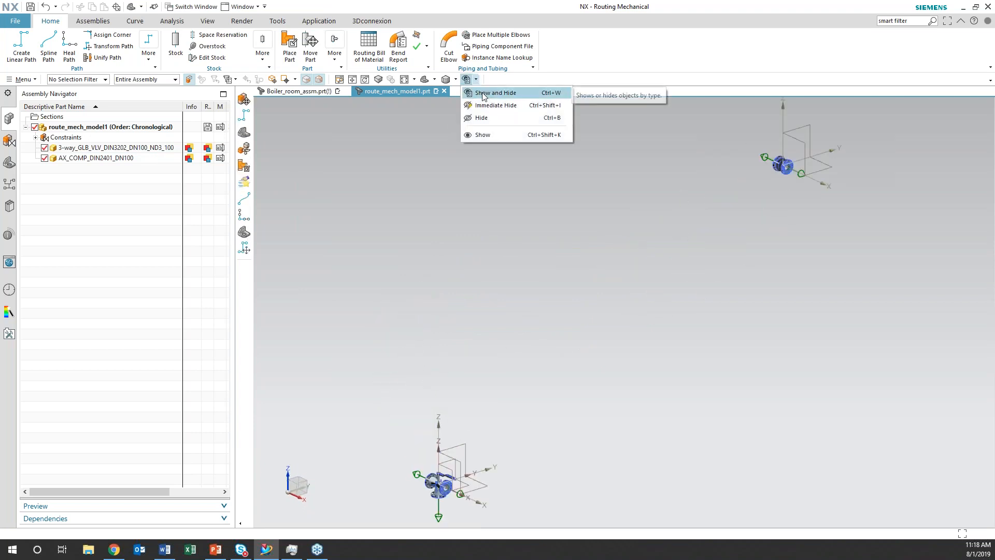
pyautogui.click(484, 96)
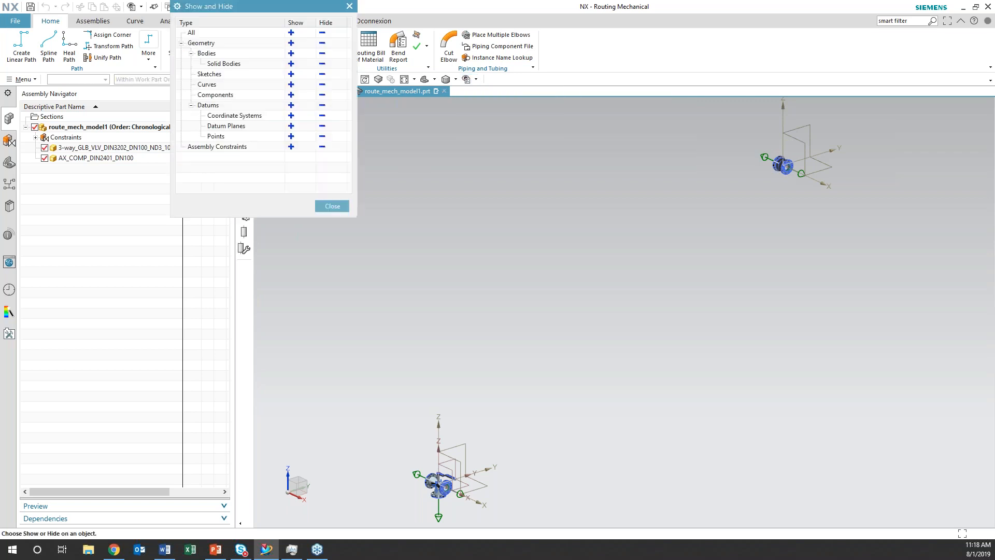
pyautogui.click(322, 106)
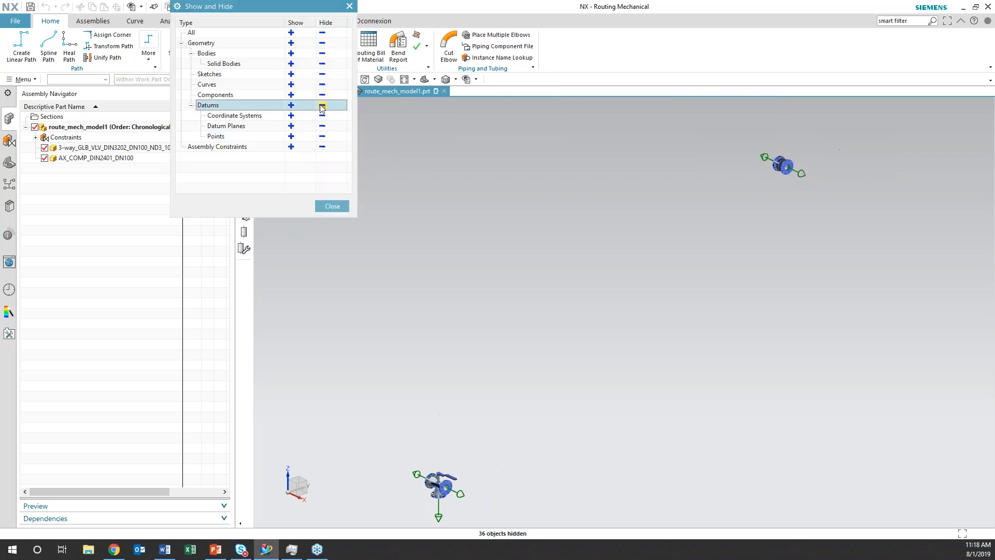
pyautogui.click(323, 76)
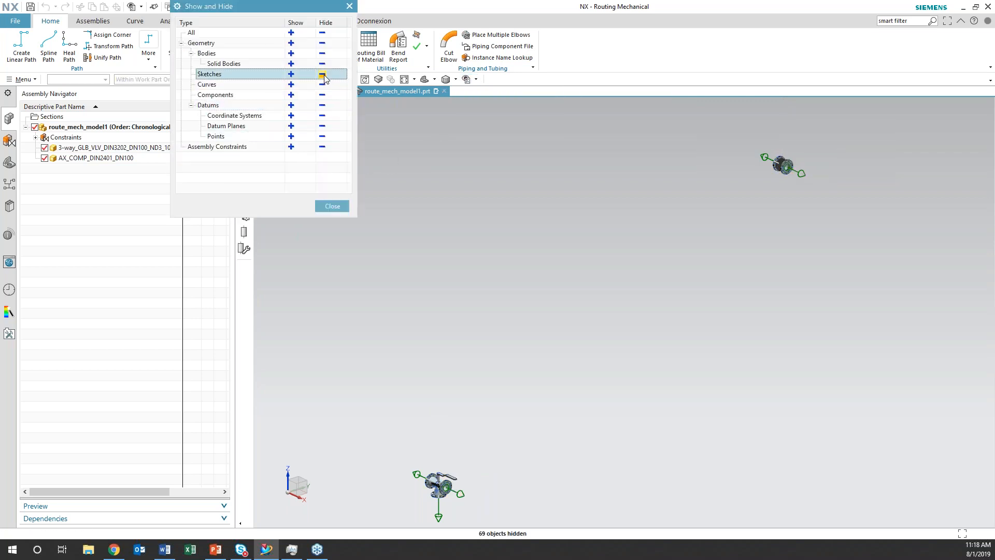
pyautogui.click(334, 207)
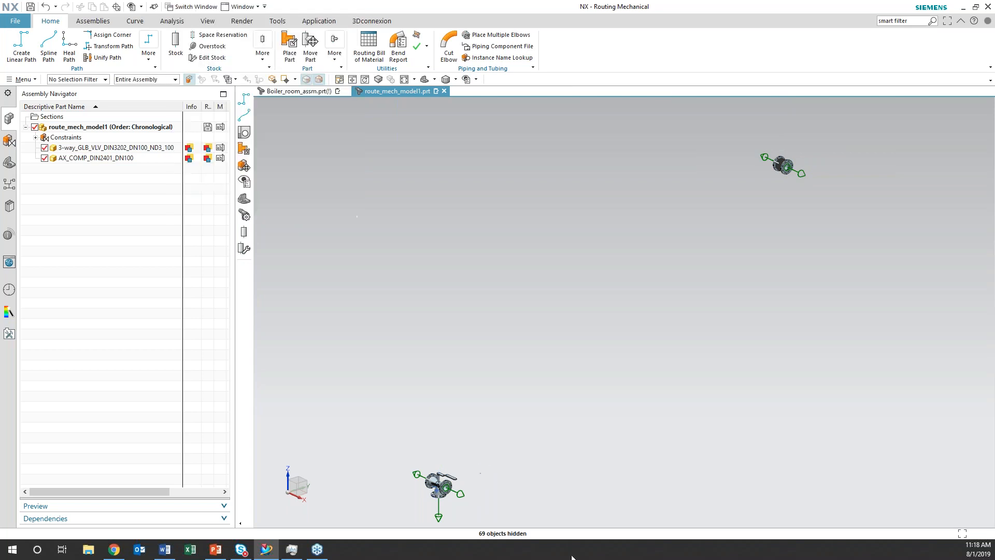
# Start a linear path at port P2 of the 3-way globe valve and extend the first segment along XC in Dynamic Axis mode
pyautogui.moveTo(609, 400)
pyautogui.mouseDown(button='middle')
pyautogui.moveTo(638, 405)
pyautogui.moveTo(631, 414)
pyautogui.moveTo(613, 403)
pyautogui.mouseUp(button='middle')
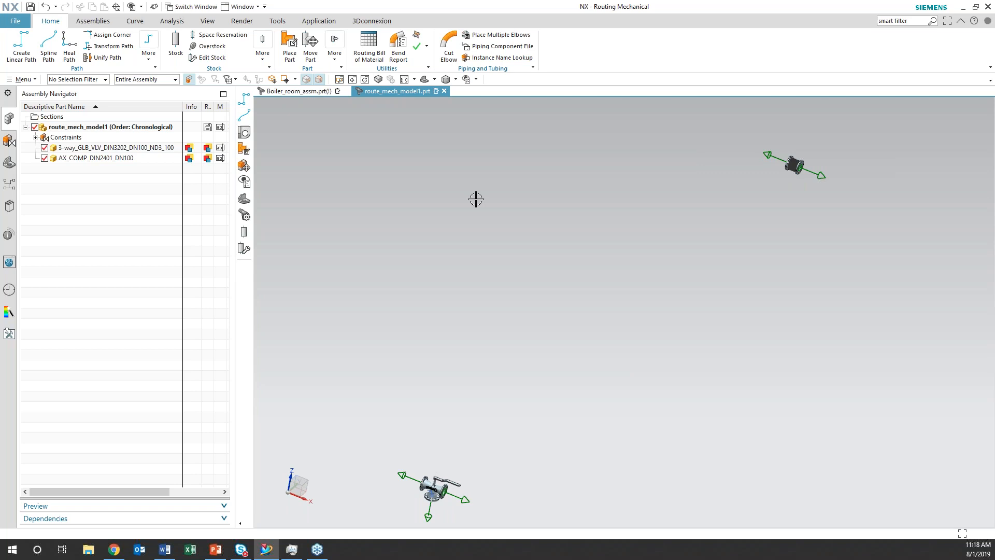
pyautogui.scroll(1, 563, 250)
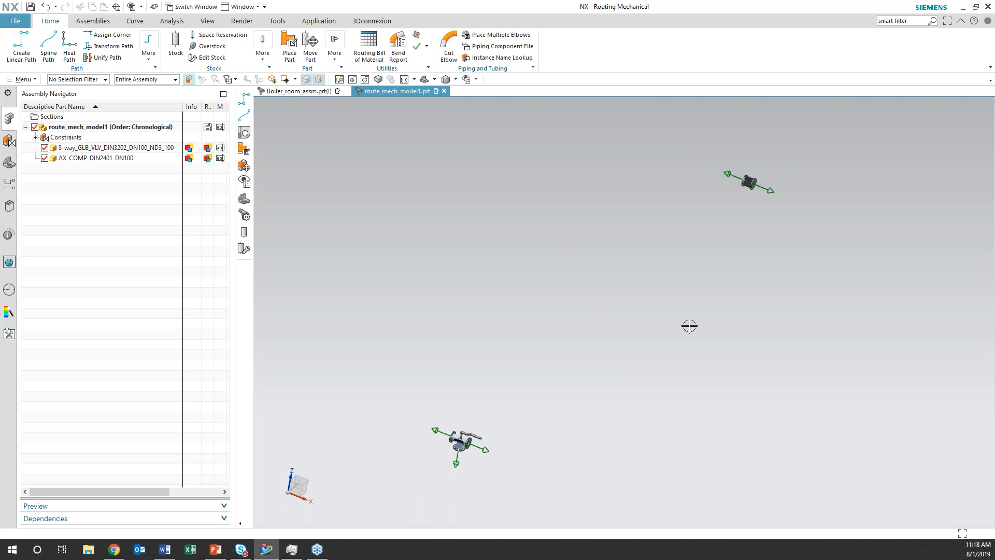
pyautogui.click(22, 57)
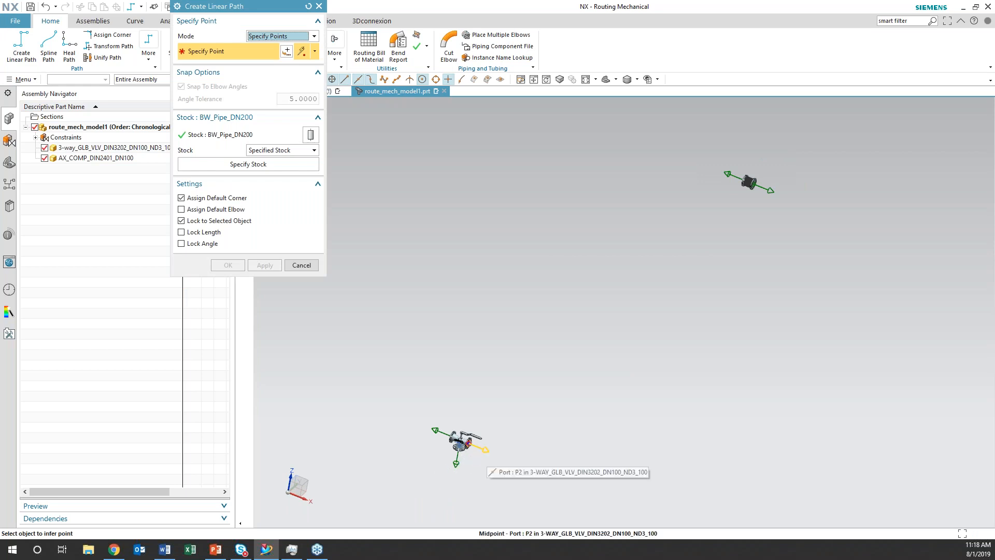
pyautogui.click(469, 445)
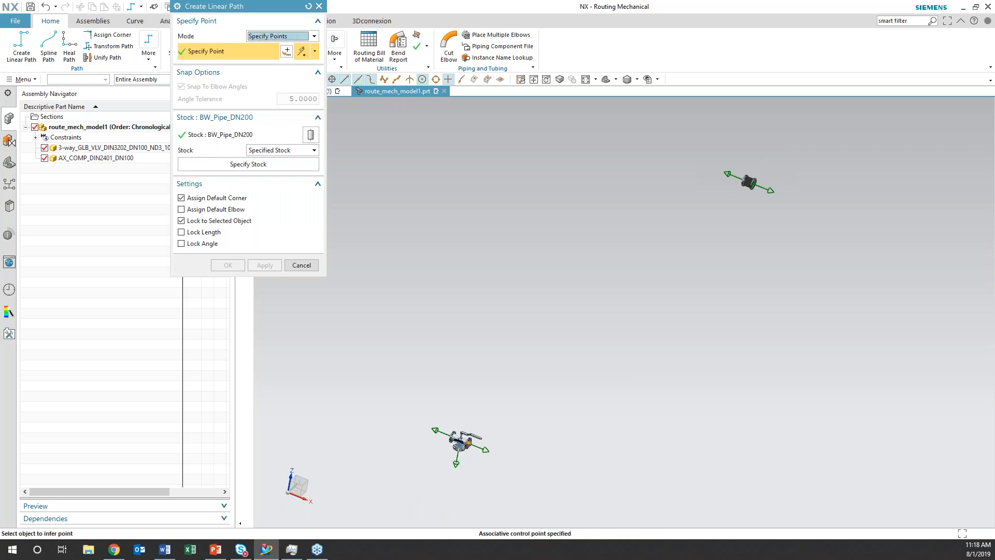
pyautogui.click(315, 37)
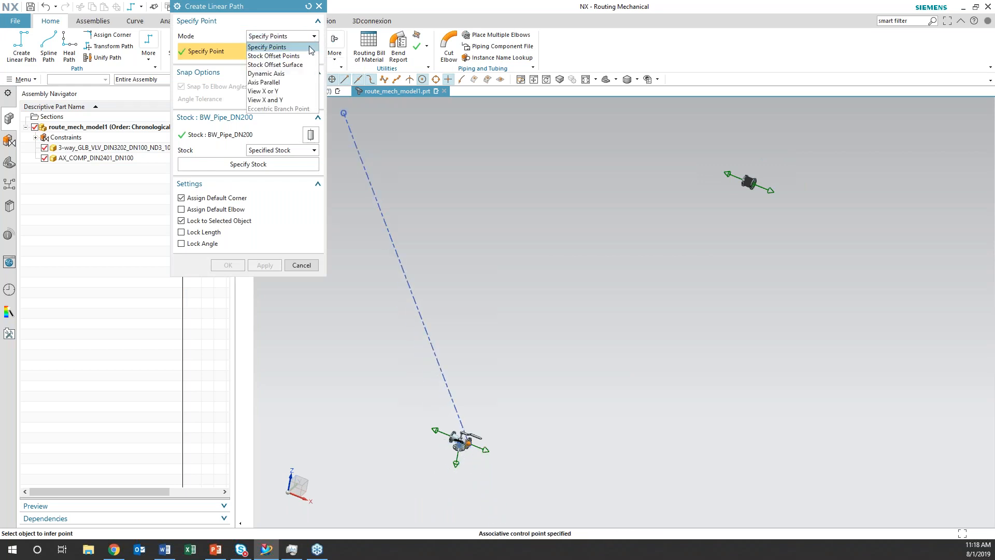
pyautogui.click(306, 74)
pyautogui.moveTo(517, 463); pyautogui.dragTo(578, 482)
pyautogui.moveTo(582, 455); pyautogui.dragTo(609, 433, button='middle')
# Add two Axis Parallel segments: 5000 mm upward along Z to the compensator's height, and one along Y to line up with its port
pyautogui.click(315, 36)
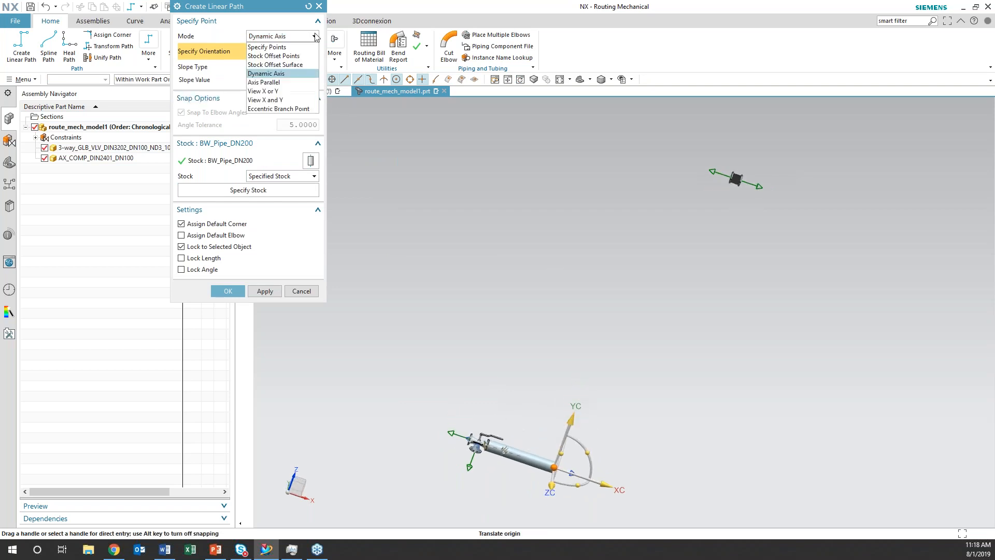
pyautogui.click(283, 82)
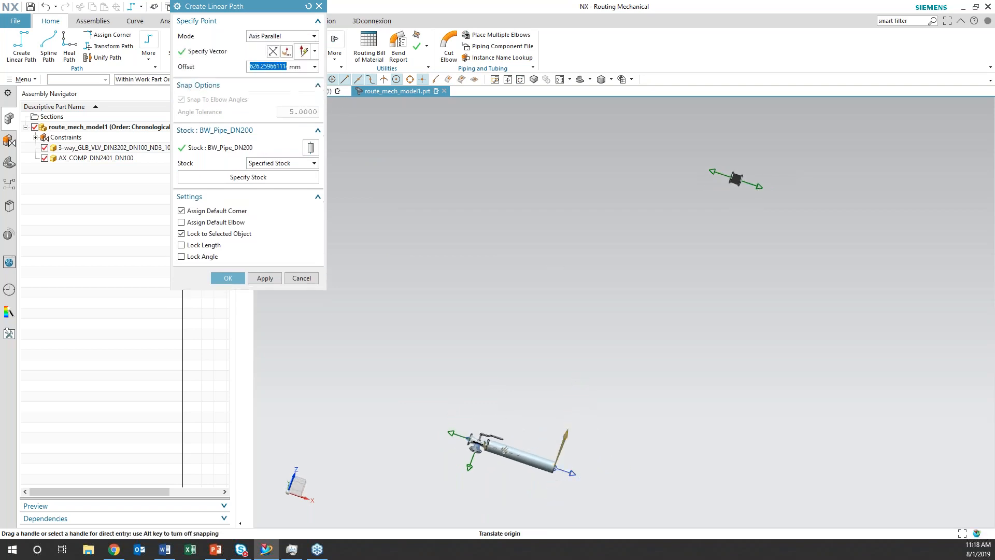
pyautogui.click(718, 175)
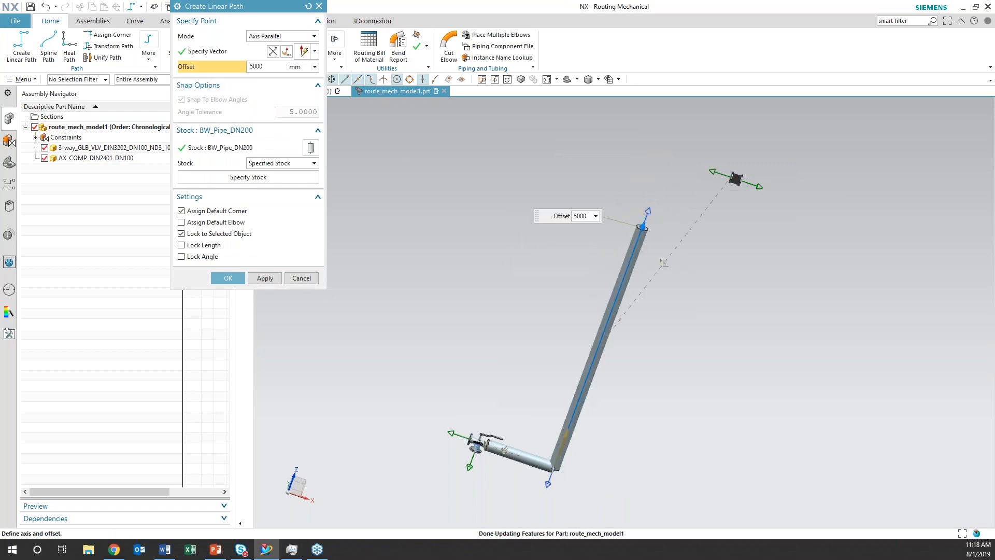
pyautogui.moveTo(673, 361); pyautogui.dragTo(690, 387, button='middle')
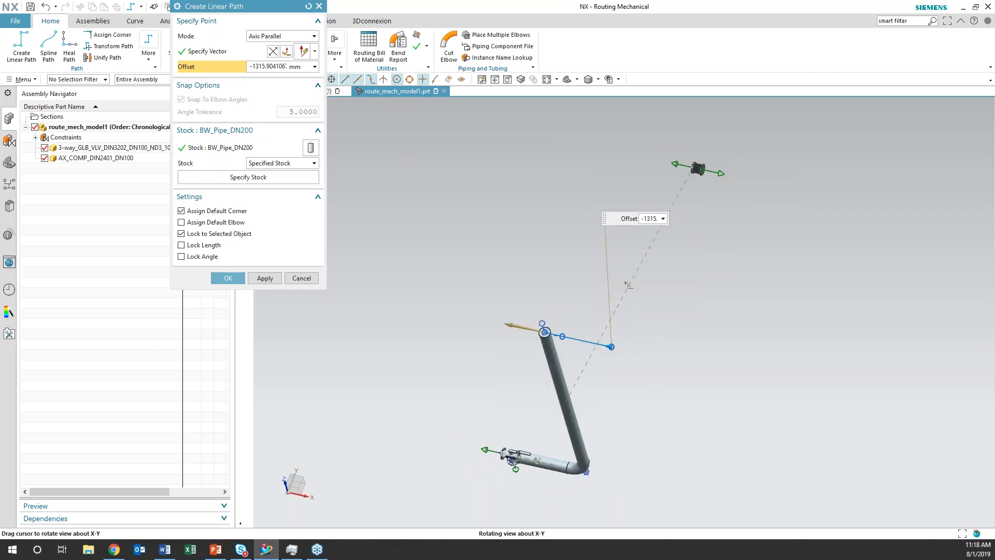
pyautogui.click(254, 51)
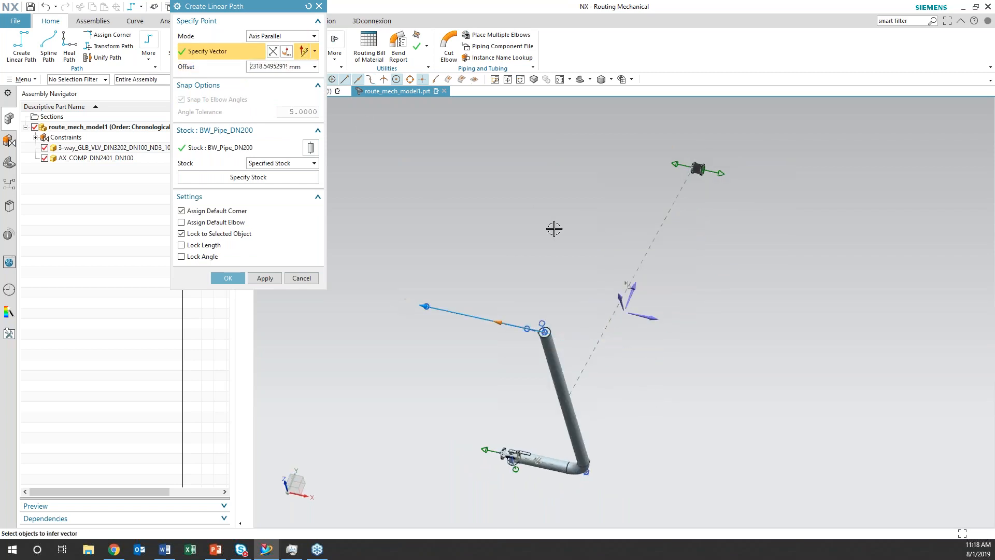
pyautogui.click(687, 153)
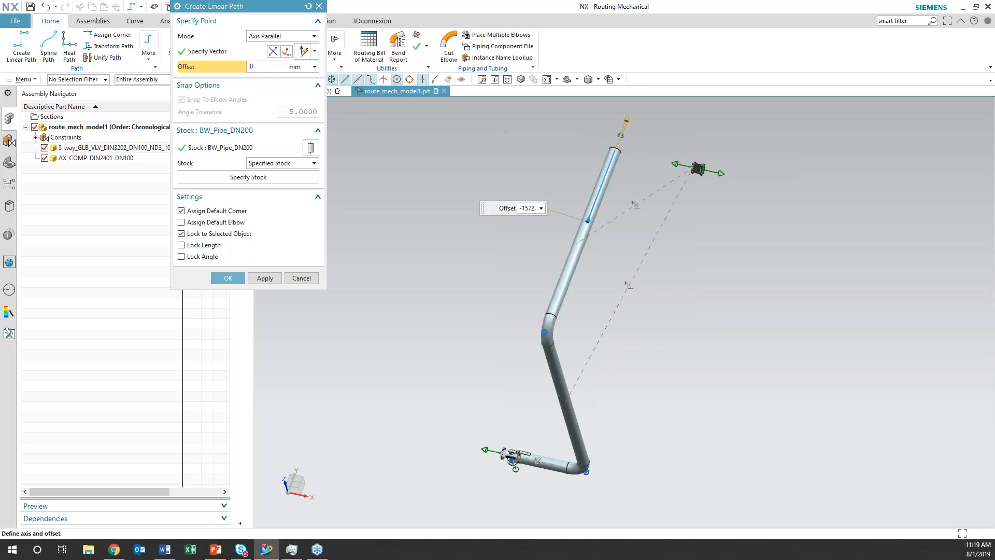
# Finish the linear path at the axial compensator's near port using Specify Points mode, and dismiss the design rule violations
pyautogui.moveTo(675, 302); pyautogui.dragTo(711, 346, button='middle')
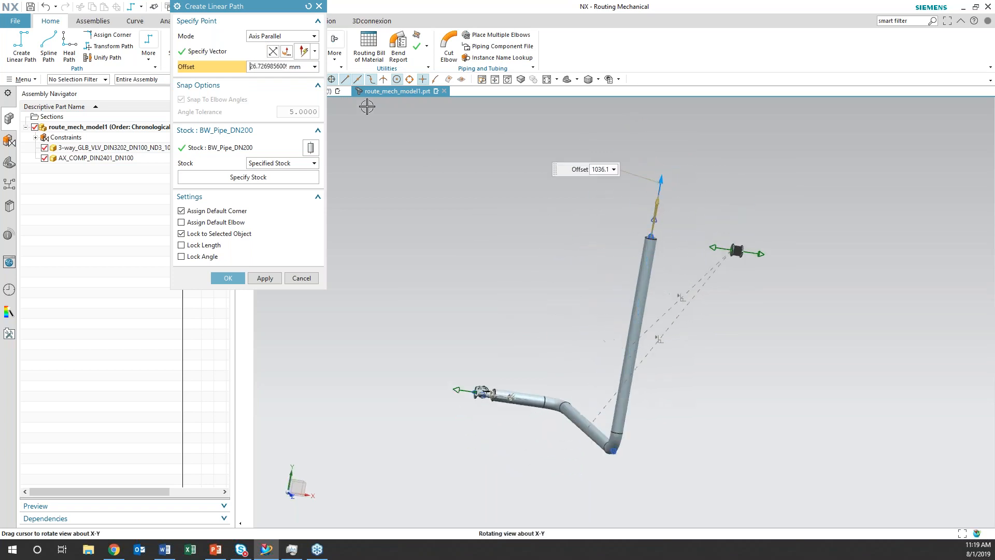
pyautogui.click(315, 37)
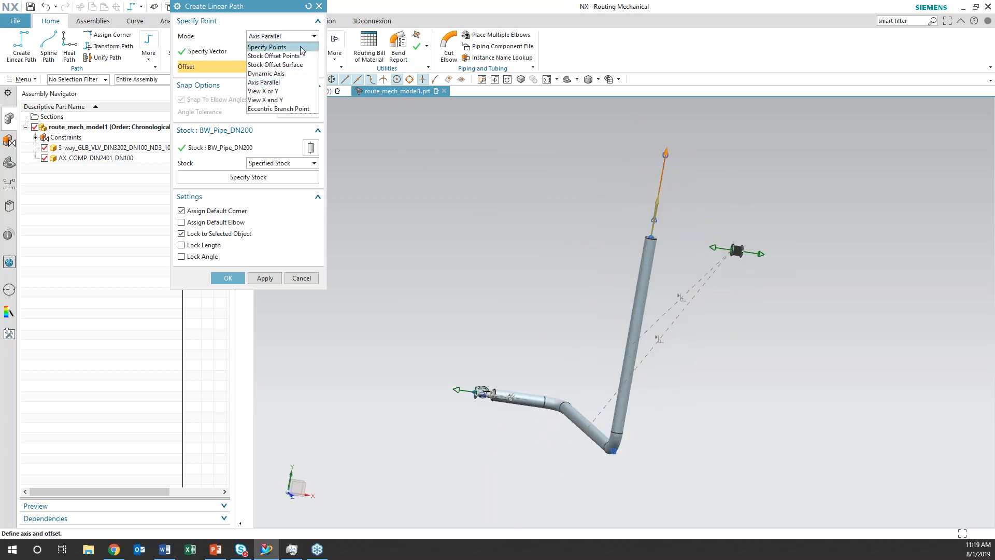
pyautogui.click(270, 45)
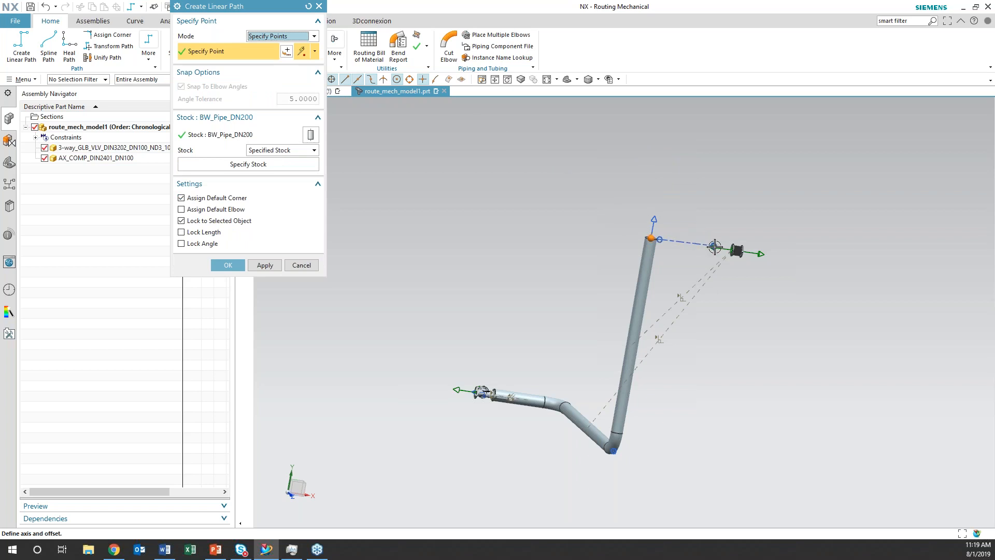
pyautogui.click(724, 251)
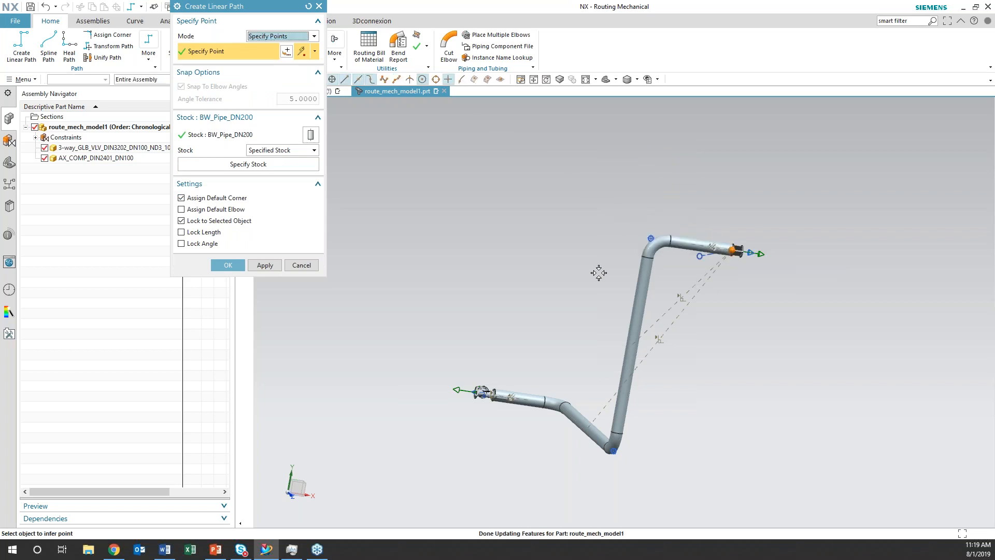
pyautogui.click(229, 266)
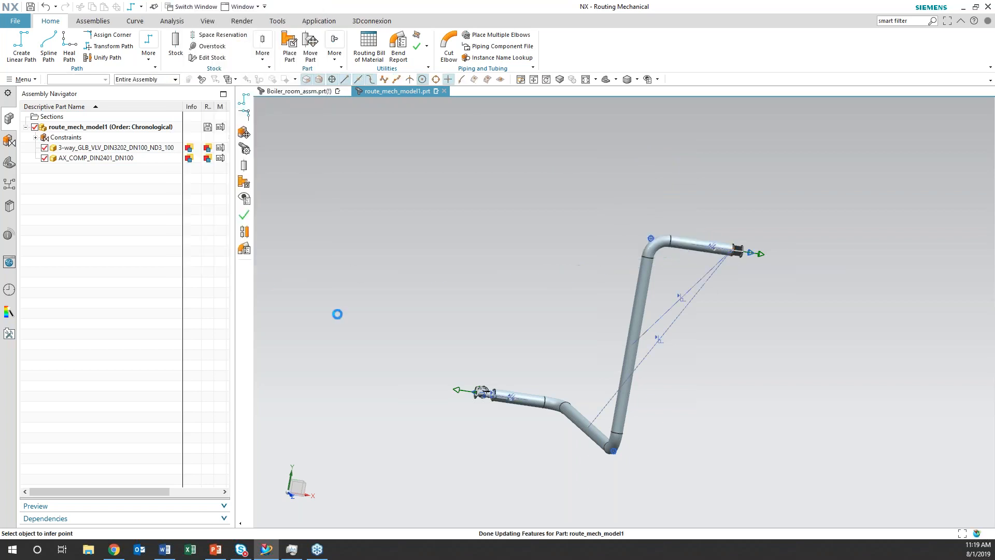
pyautogui.moveTo(559, 353); pyautogui.dragTo(425, 318, button='middle')
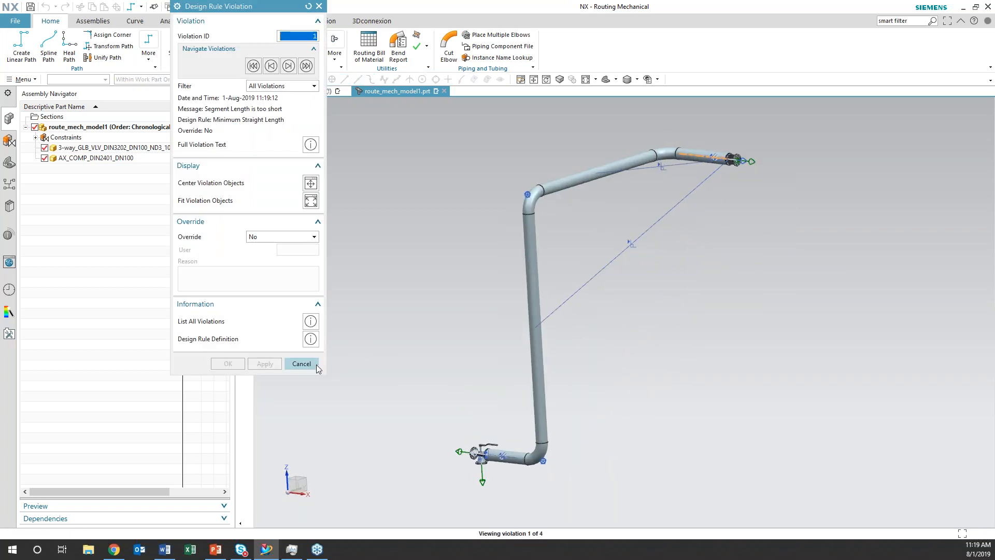
pyautogui.click(302, 363)
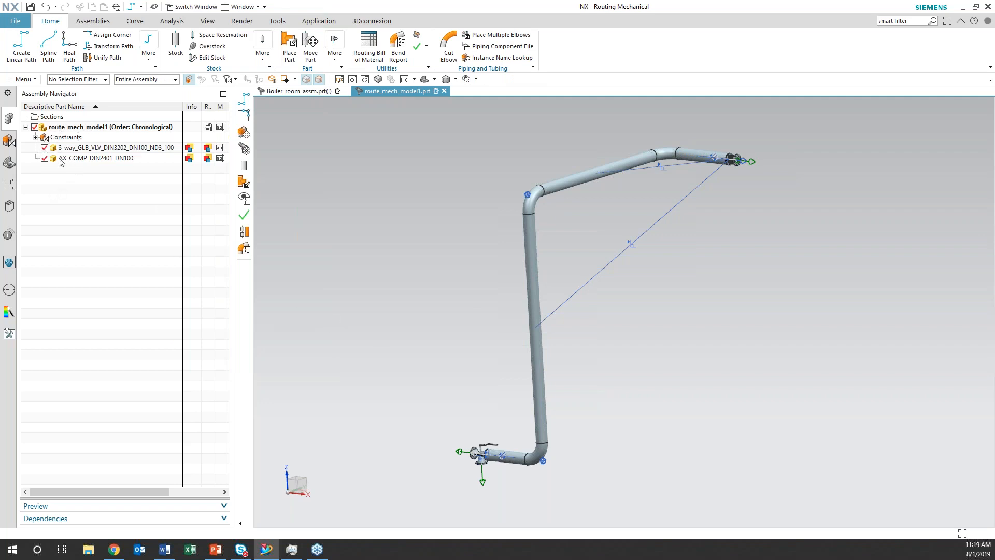
# Delete all routing objects of the pipe run between the valve and the compensator with Delete Routing Objects
pyautogui.click(9, 163)
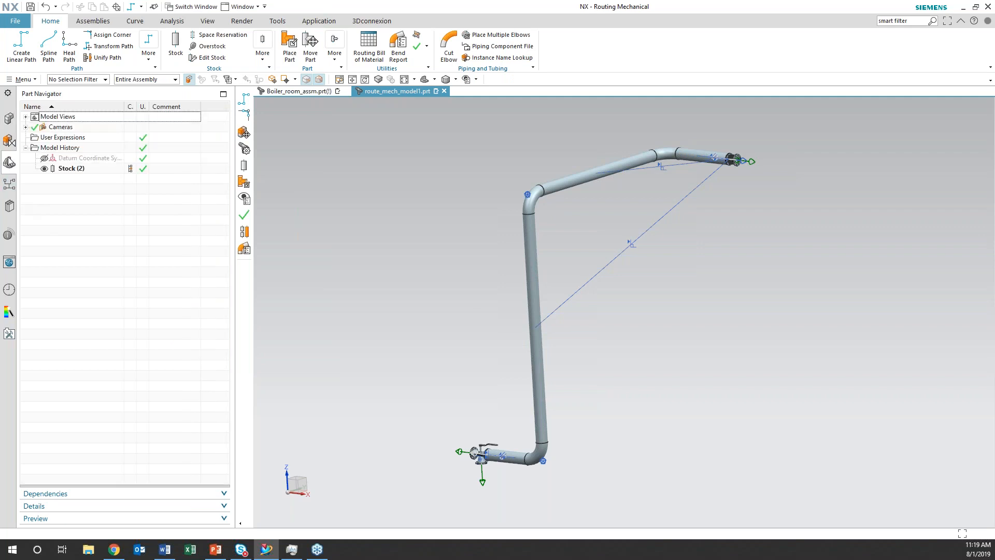
pyautogui.click(71, 169)
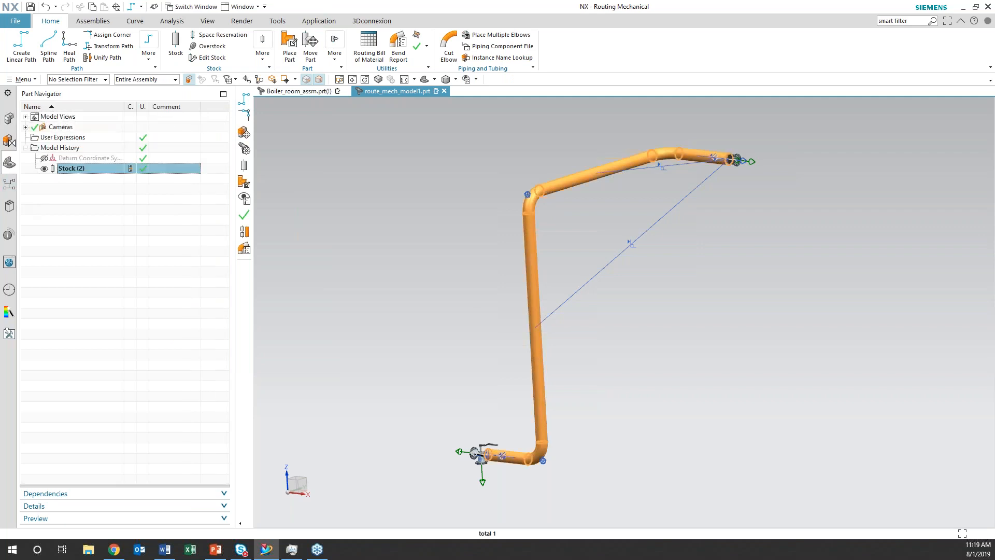
pyautogui.rightClick(71, 169)
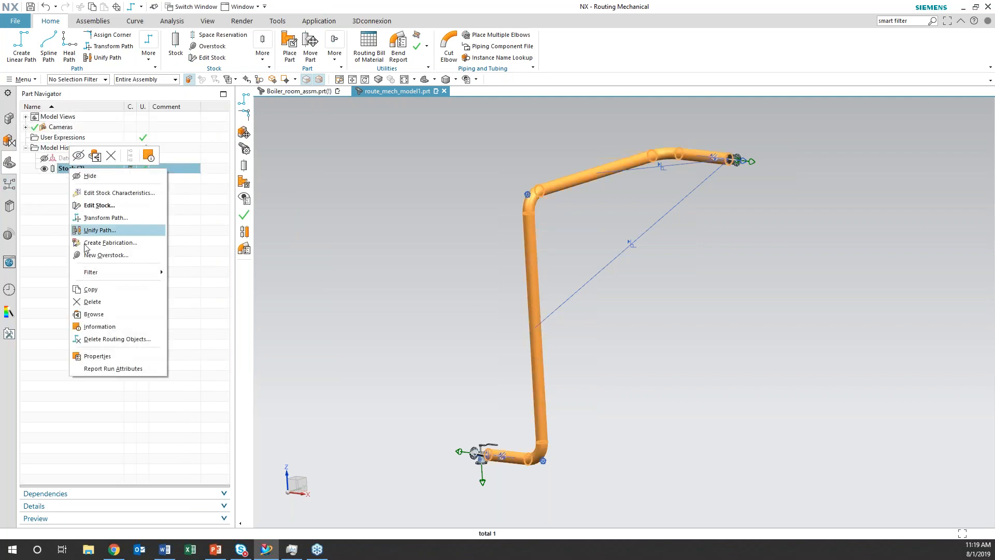
pyautogui.click(103, 339)
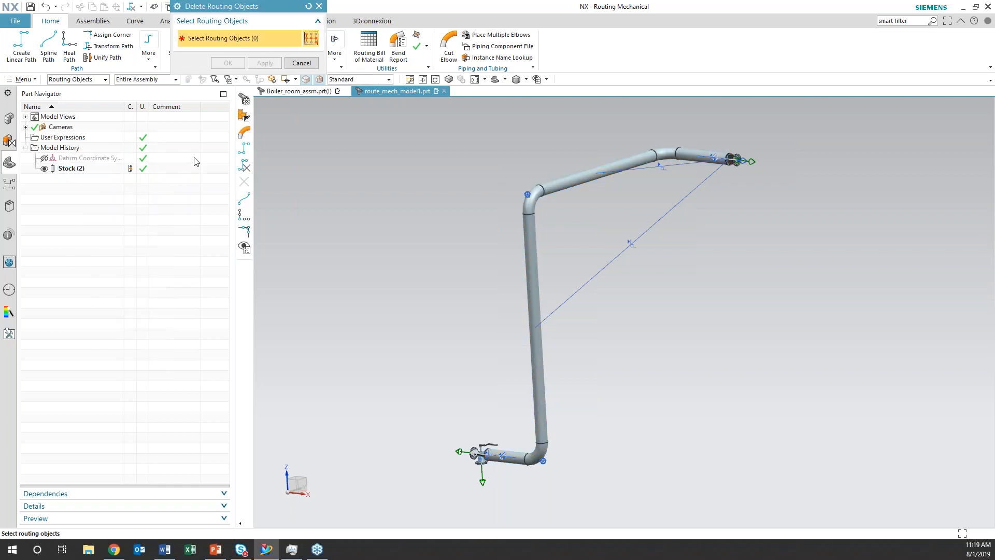
pyautogui.moveTo(903, 504); pyautogui.dragTo(391, 123)
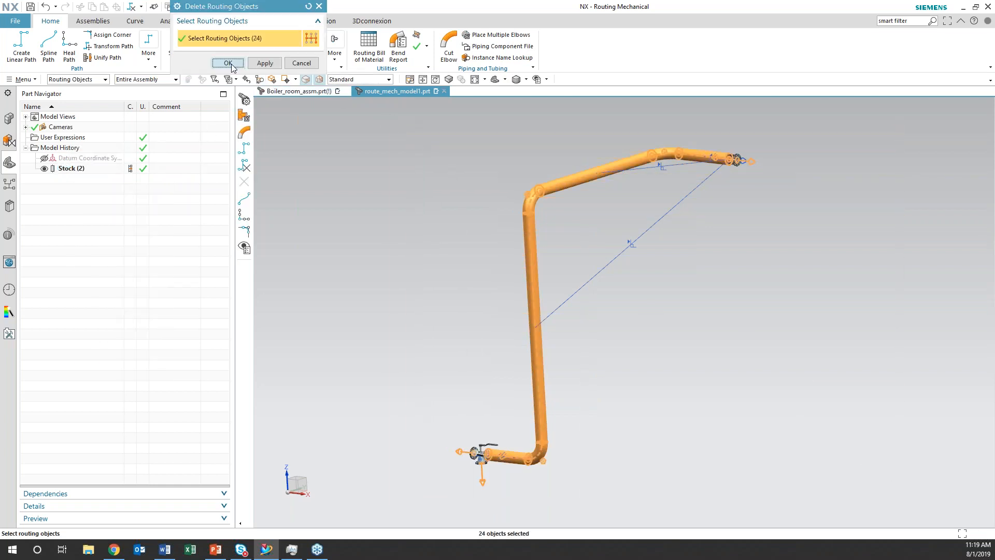
pyautogui.click(228, 63)
# Lay out a spline path from valve port P2 through about (235, 1597, 2379) and (971, 2495, 4397) to the compensator's near port
pyautogui.click(150, 59)
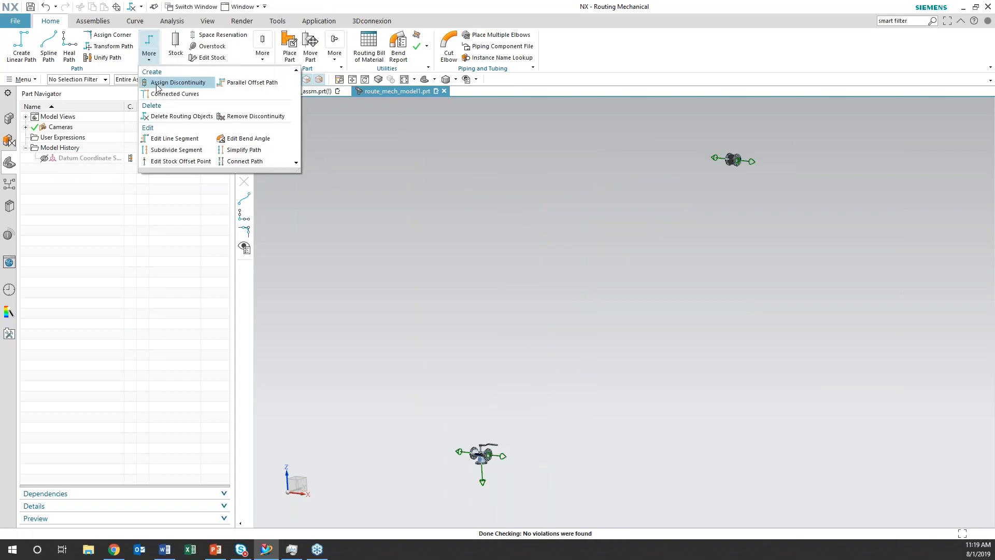
pyautogui.moveTo(665, 338); pyautogui.dragTo(529, 377, button='middle')
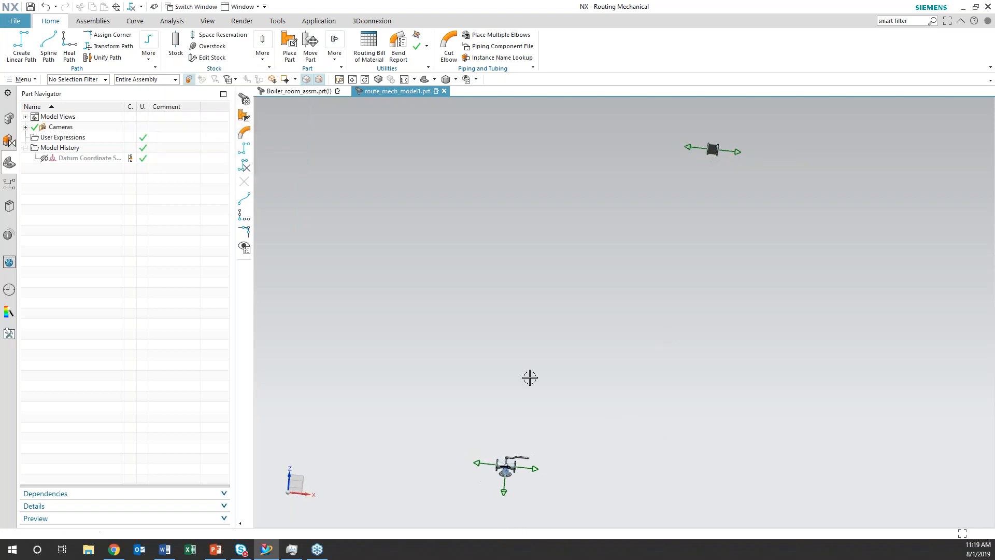
pyautogui.click(47, 52)
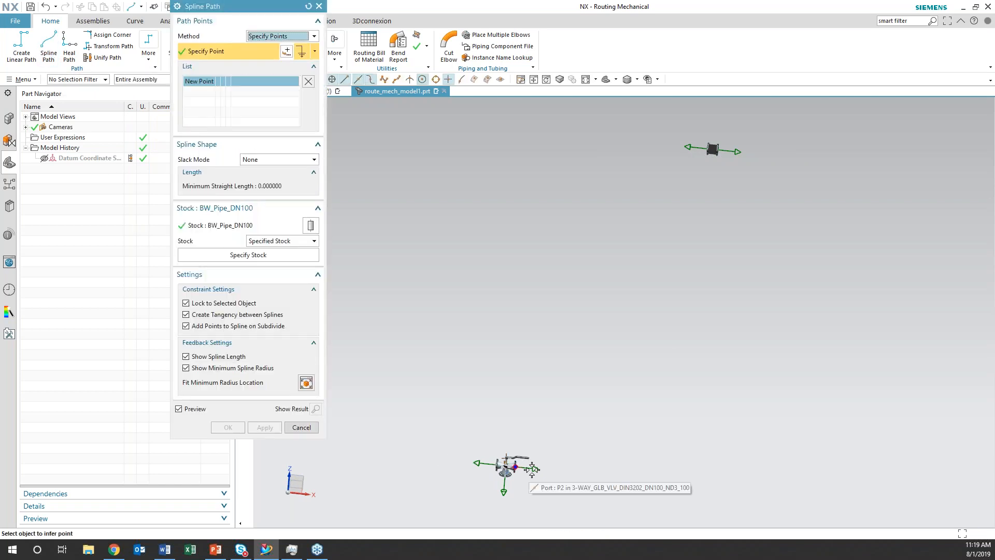
pyautogui.click(513, 467)
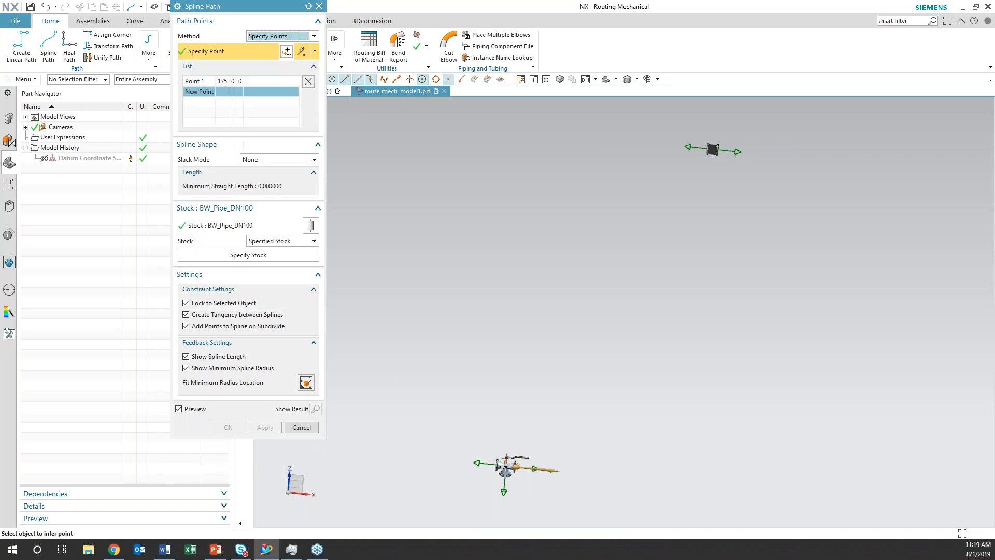
pyautogui.click(536, 315)
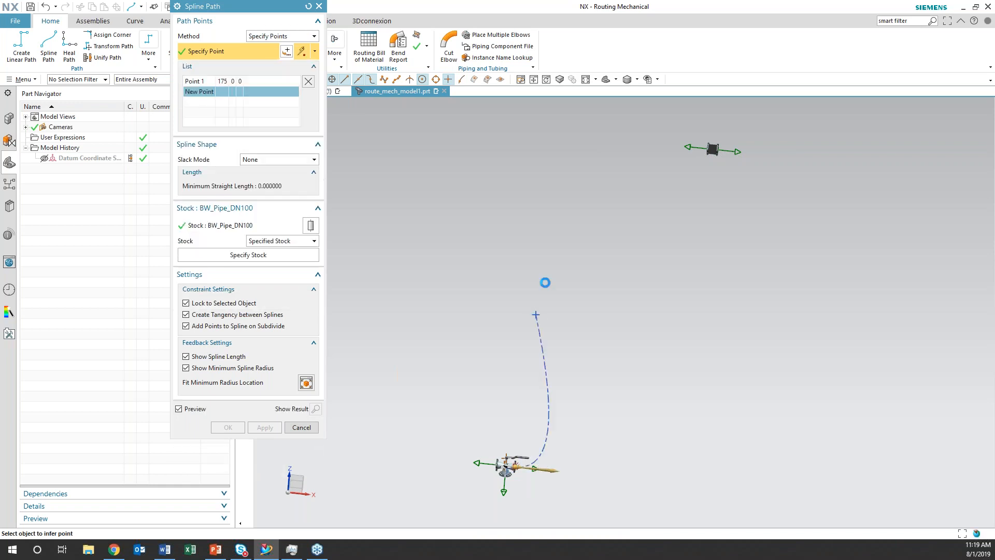
pyautogui.click(589, 198)
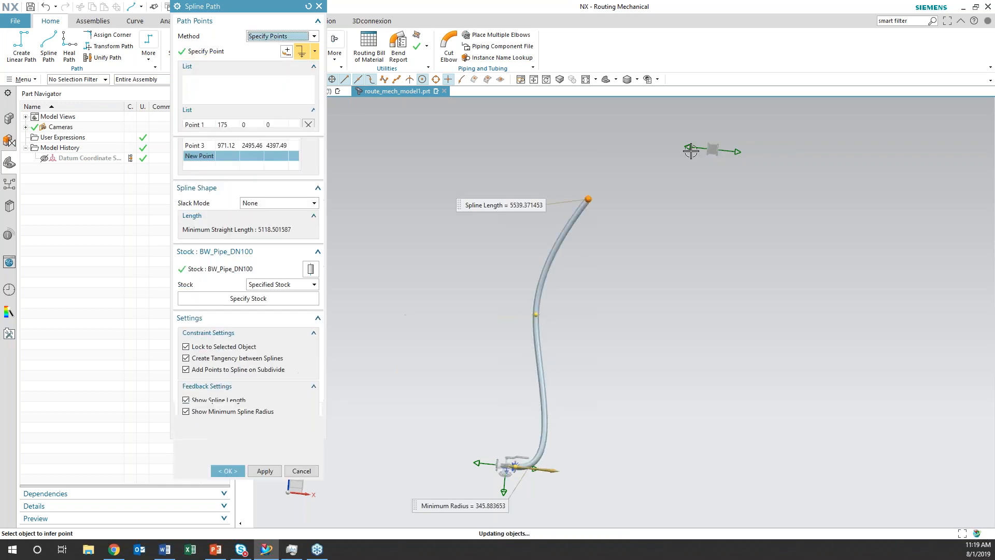
pyautogui.click(708, 149)
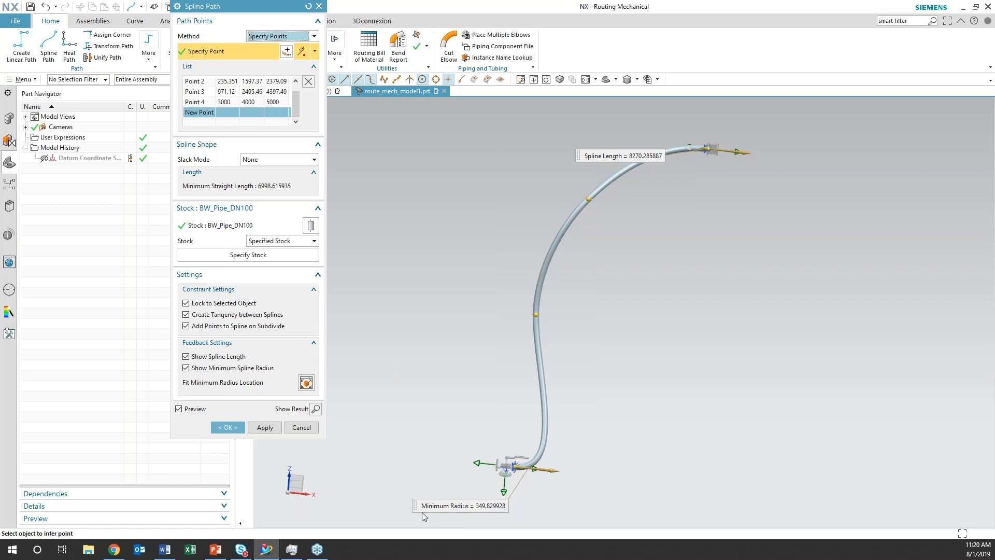
# Move the spline's Point 2 to about (996, 1465, 2119) and Point 3 to about (1790, 1466, 3766)
pyautogui.moveTo(546, 497); pyautogui.dragTo(529, 468, button='middle')
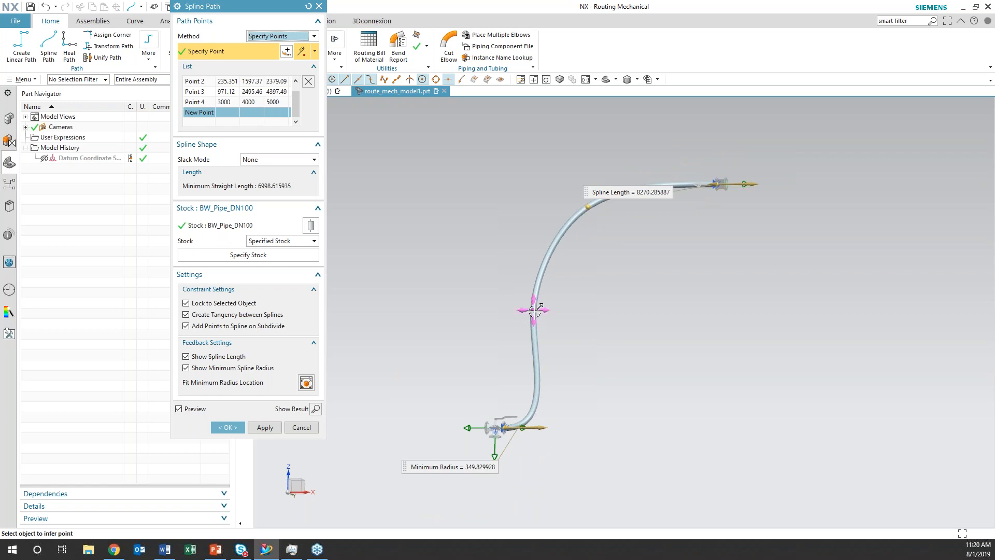
pyautogui.moveTo(534, 309); pyautogui.dragTo(571, 323)
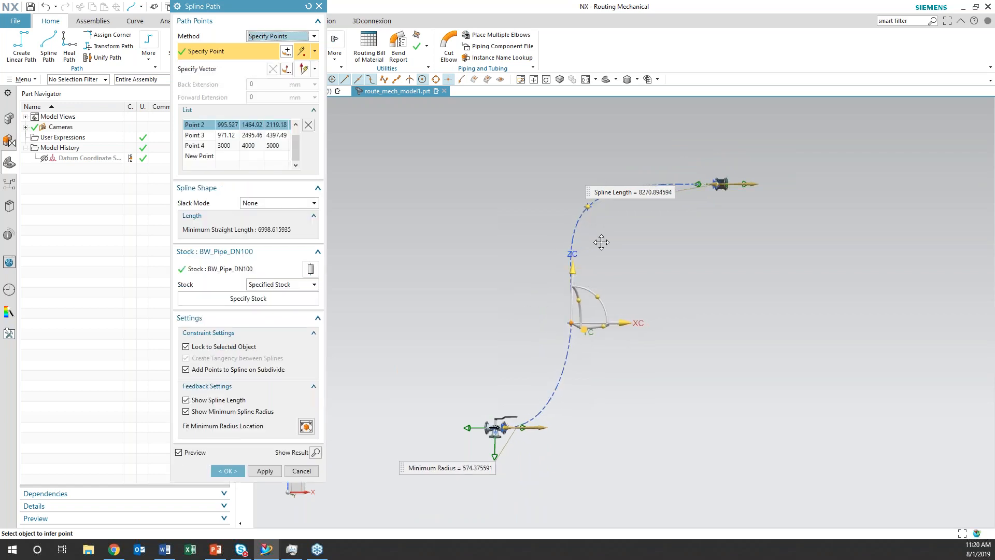
pyautogui.moveTo(588, 206); pyautogui.dragTo(616, 234)
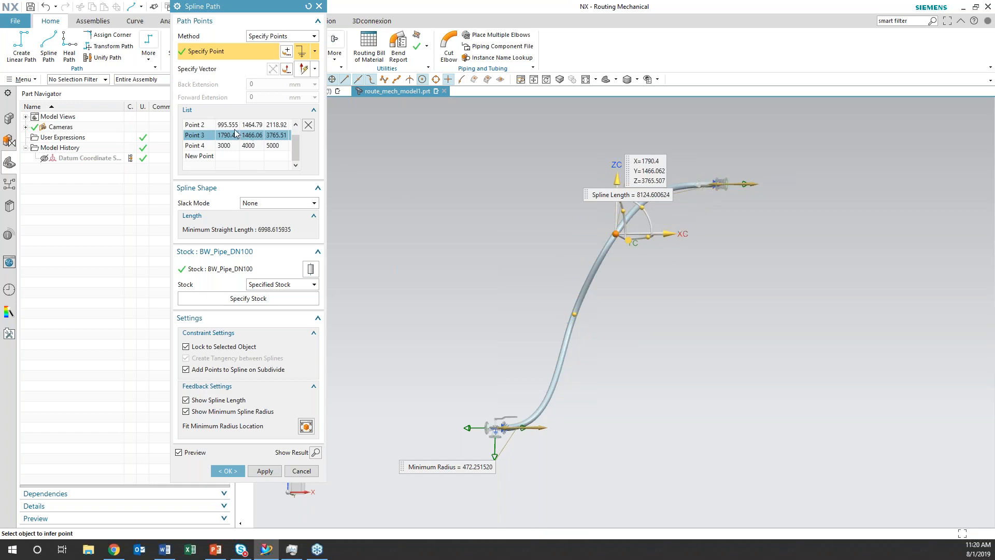
# Try a 500 mm forward extension at the spline's Point 1 and settle on 750 mm
pyautogui.scroll(1, 297, 133)
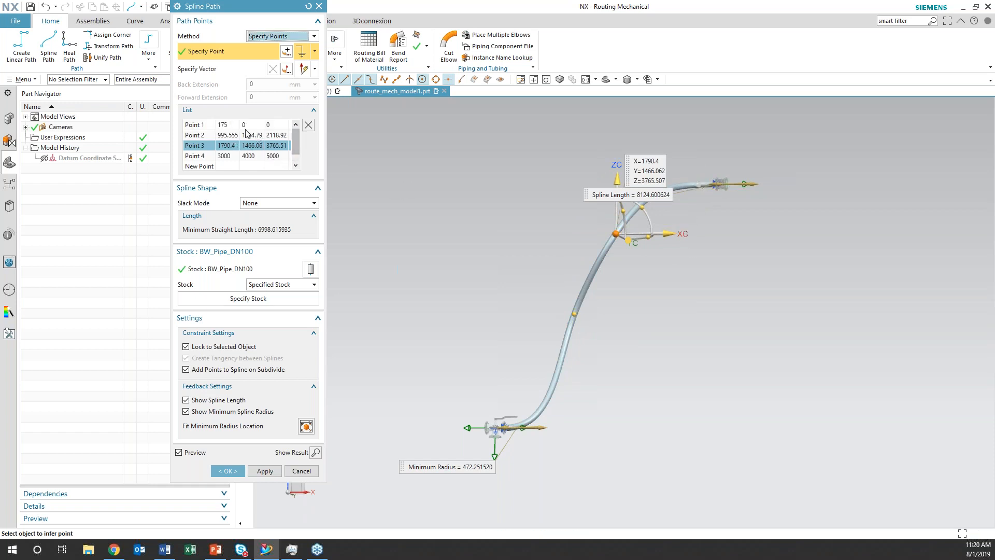
pyautogui.click(228, 124)
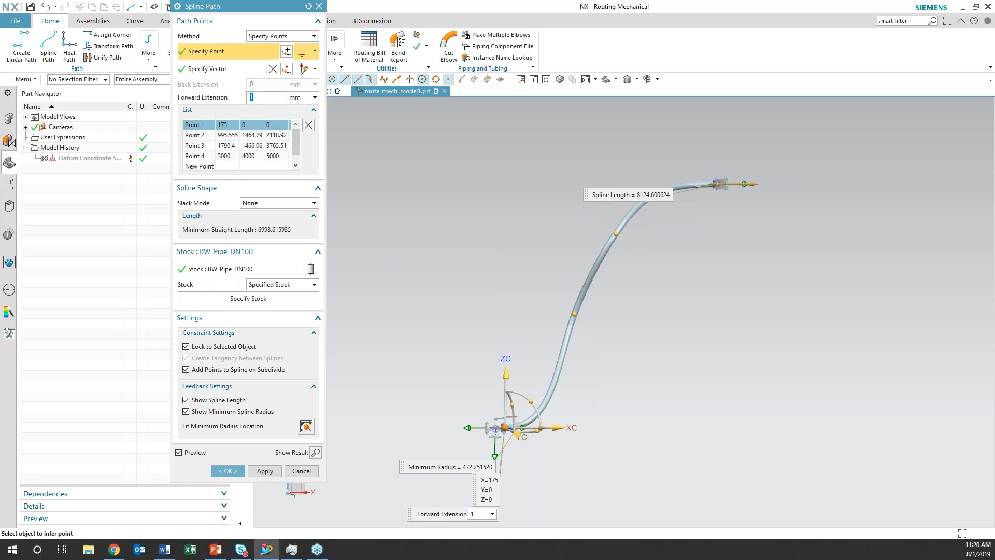
pyautogui.press('Return')
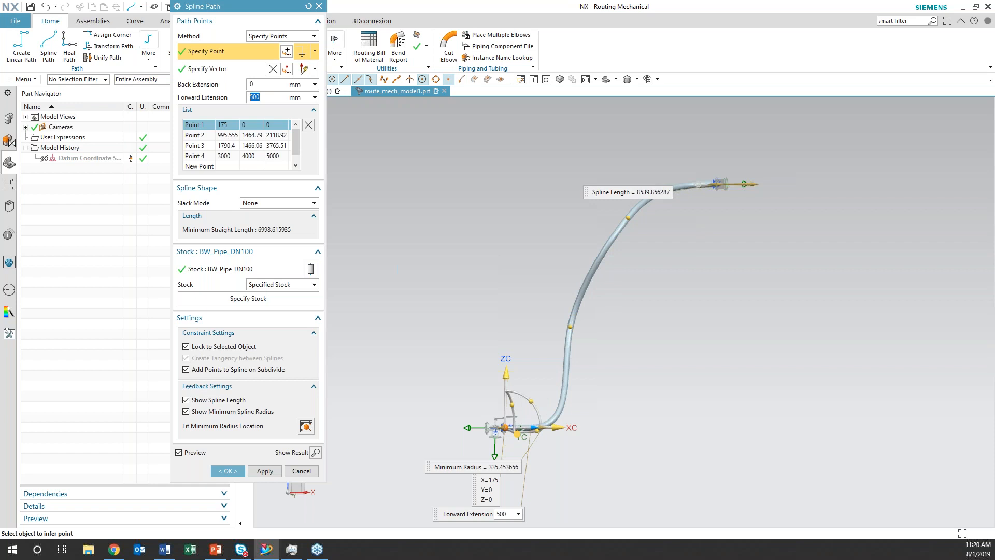
pyautogui.scroll(3, 565, 476)
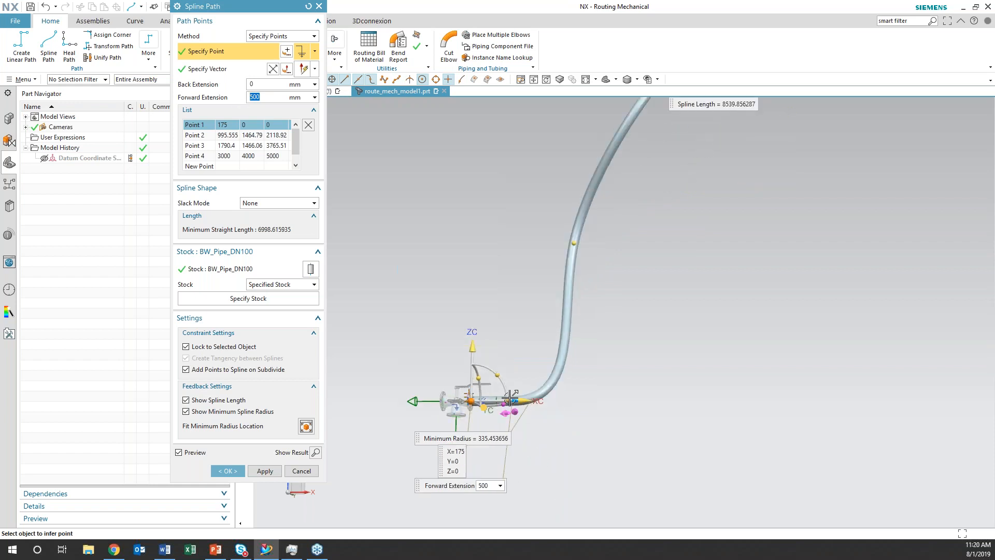
pyautogui.moveTo(525, 338); pyautogui.dragTo(529, 340, button='middle')
pyautogui.scroll(-2, 530, 341)
pyautogui.moveTo(536, 382)
pyautogui.mouseDown()
pyautogui.moveTo(590, 382)
pyautogui.moveTo(543, 381)
pyautogui.mouseUp()
pyautogui.moveTo(680, 201); pyautogui.dragTo(673, 208, button='middle')
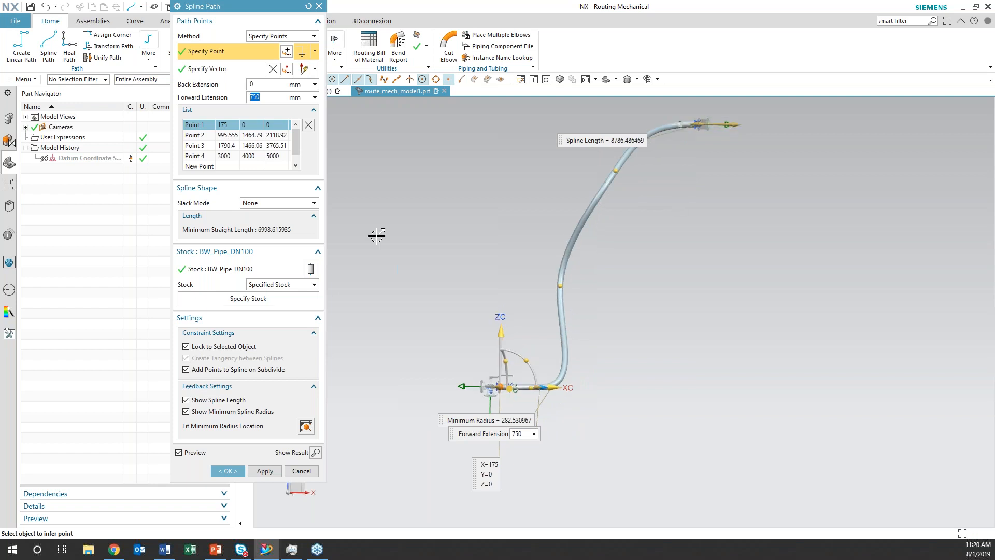
# Set the back extension at the spline's Point 4 to 400 mm and finish the spline path
pyautogui.click(236, 157)
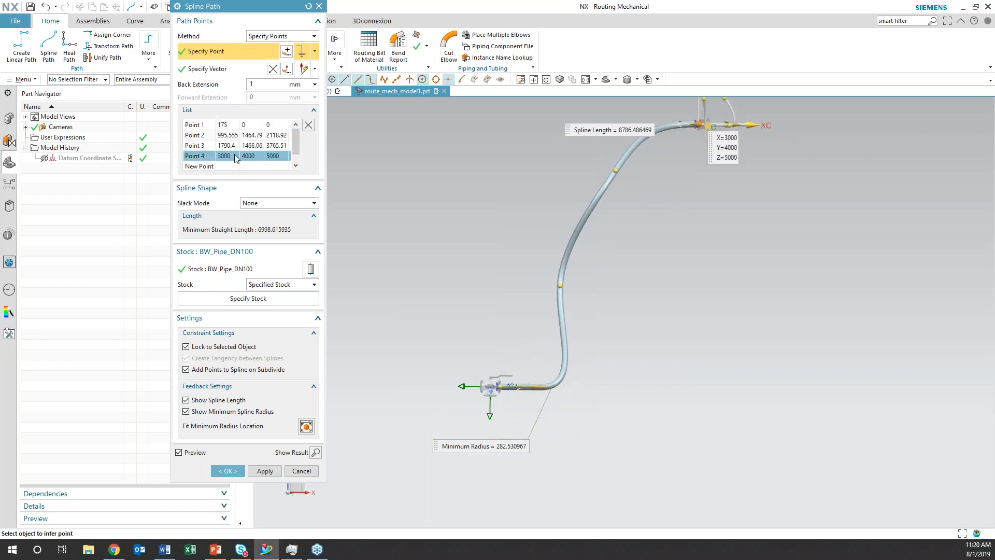
pyautogui.click(266, 85)
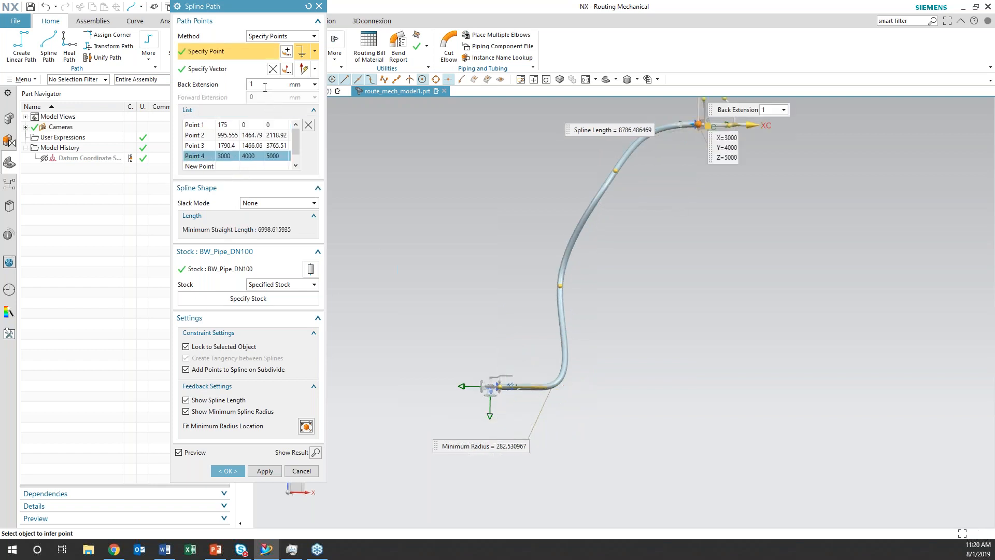
pyautogui.press('Return')
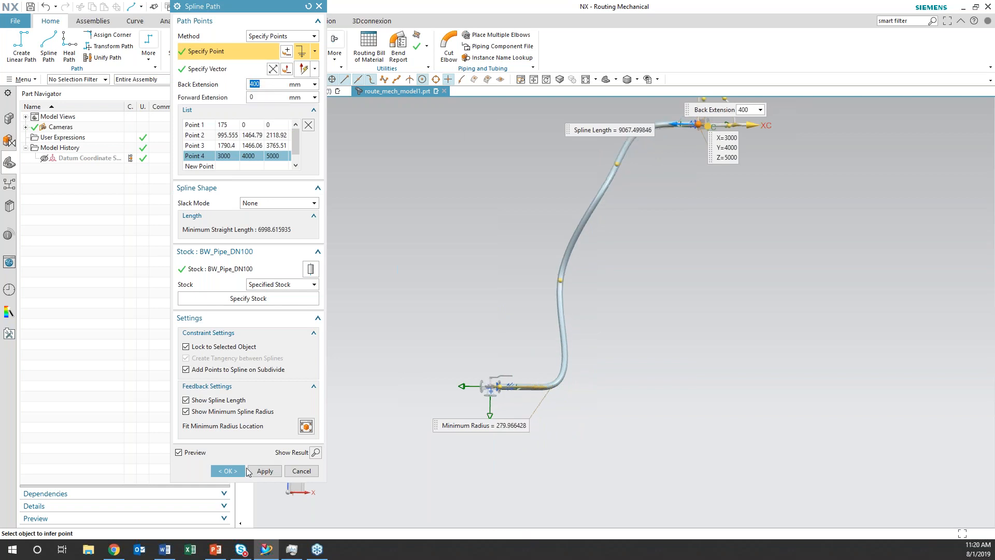
pyautogui.click(228, 471)
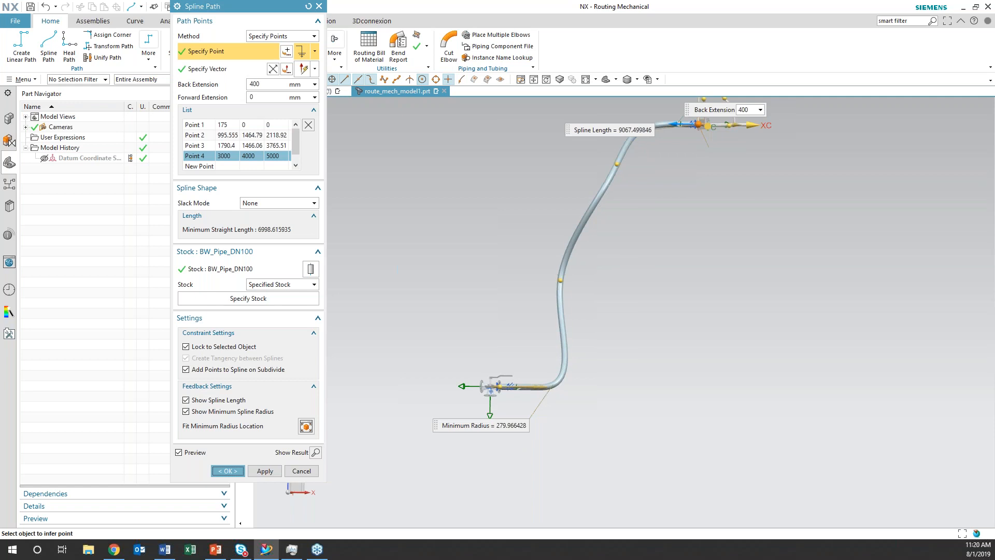
# Dismiss the design rule violations reported for the new spline pipe
pyautogui.moveTo(657, 358); pyautogui.dragTo(634, 328, button='middle')
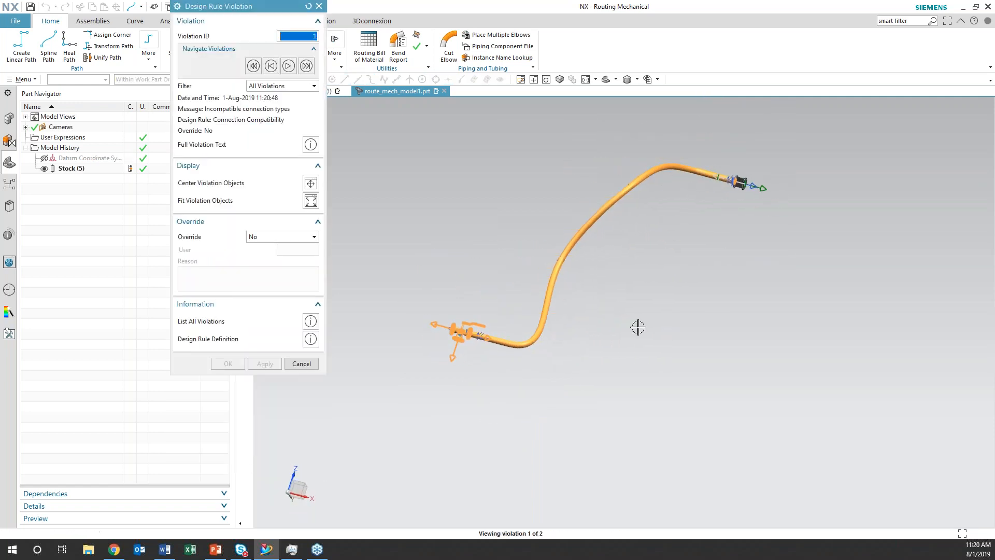
pyautogui.rightClick(586, 229)
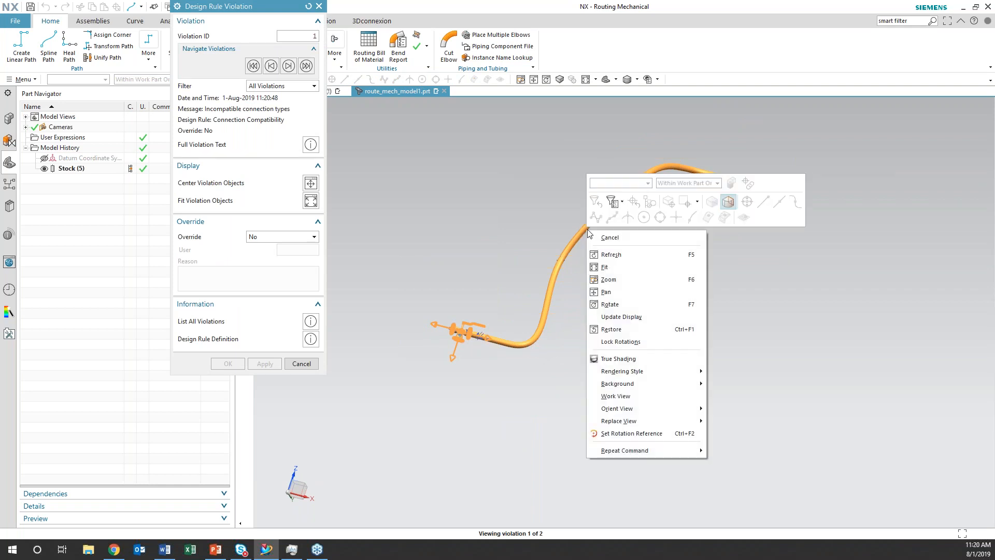
pyautogui.click(319, 6)
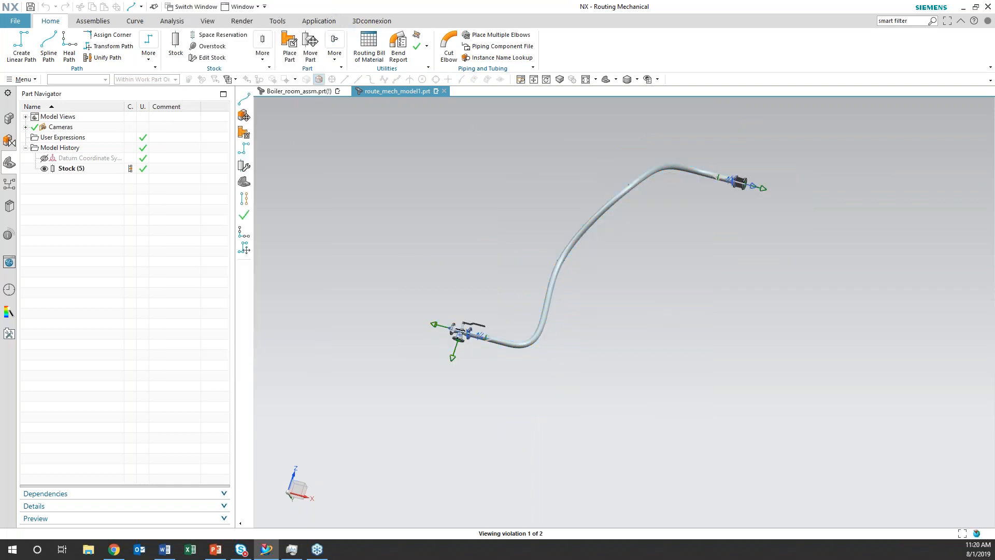
# Switch from mechanical routing to the Piping and Tubing application
pyautogui.click(319, 21)
pyautogui.click(523, 54)
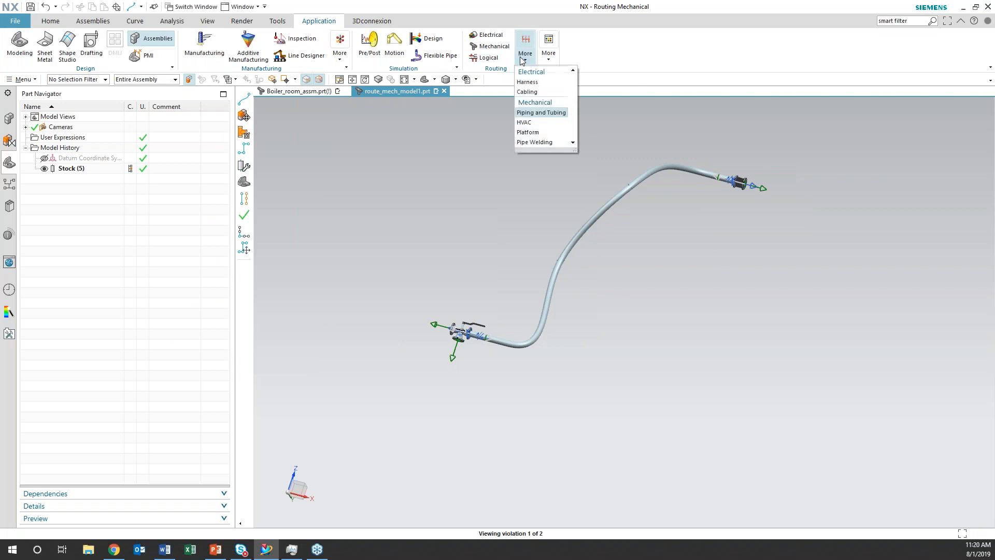
pyautogui.click(534, 114)
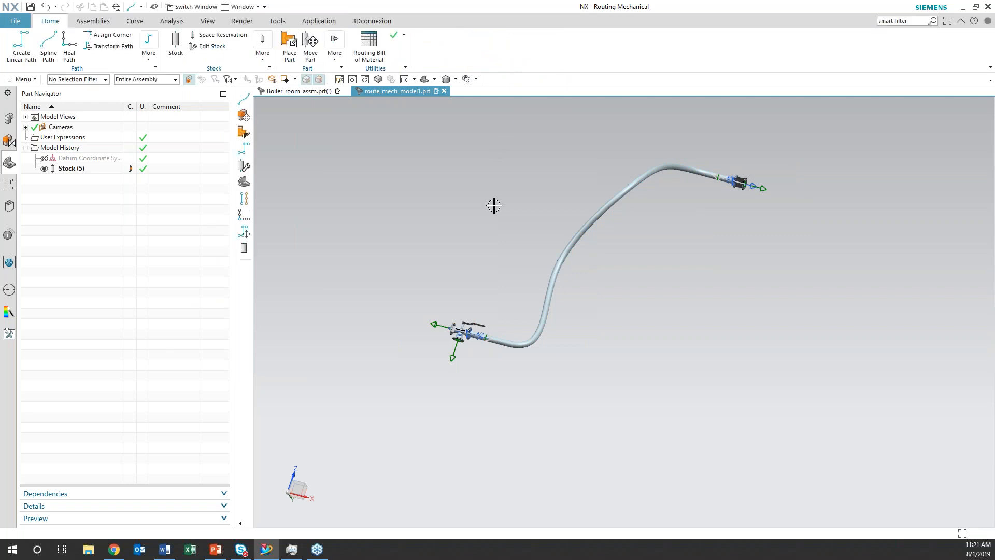
# Request a Stock Length report for the spline pipe with Specified stock and Detail mode
pyautogui.keyDown('shift'); pyautogui.moveTo(611, 271); pyautogui.dragTo(579, 348, button='middle'); pyautogui.keyUp('shift')
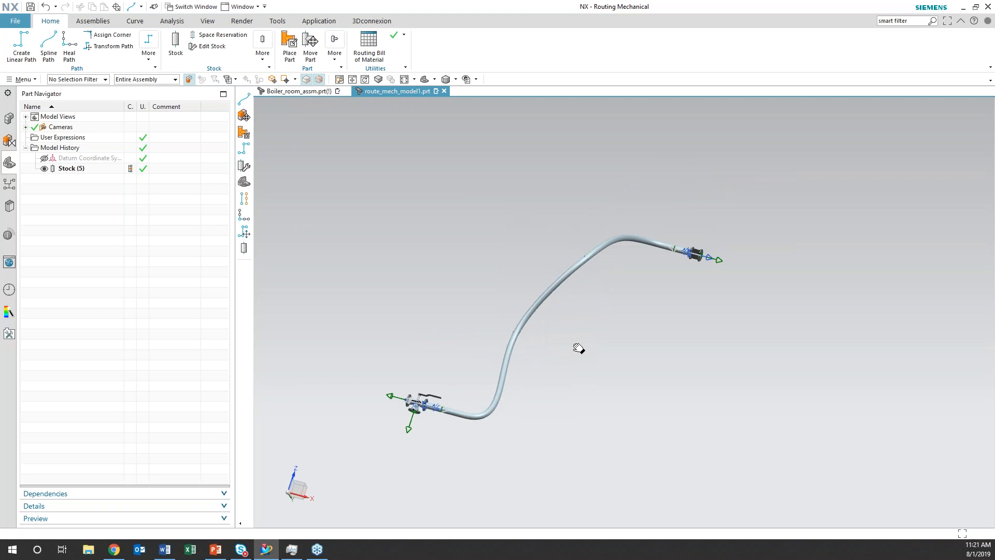
pyautogui.moveTo(573, 360); pyautogui.dragTo(254, 129, button='middle')
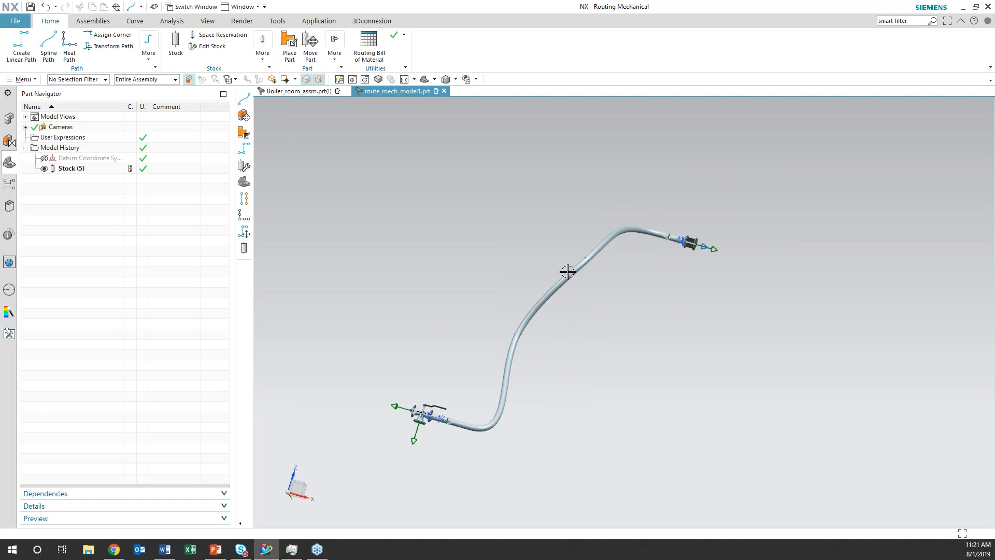
pyautogui.click(21, 79)
pyautogui.moveTo(45, 194)
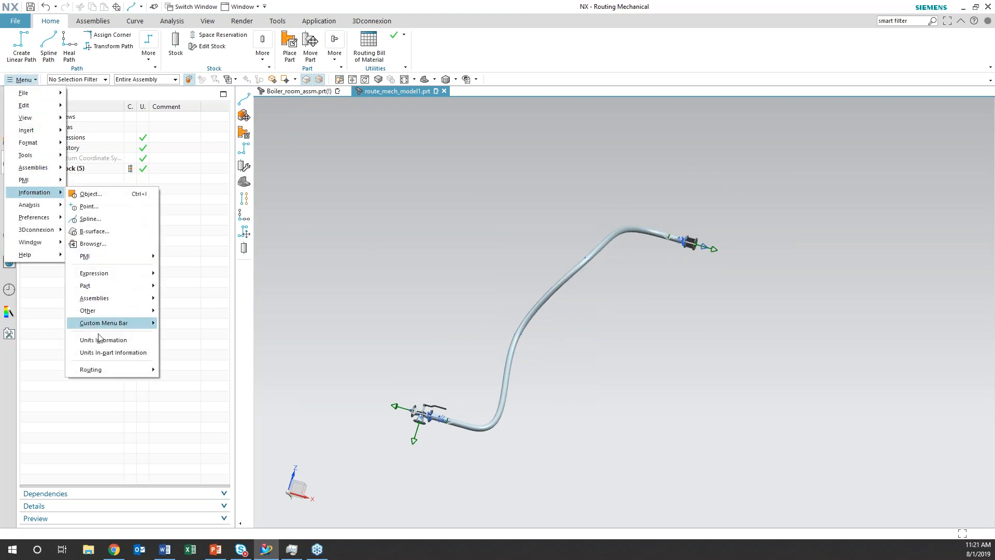
pyautogui.moveTo(111, 369)
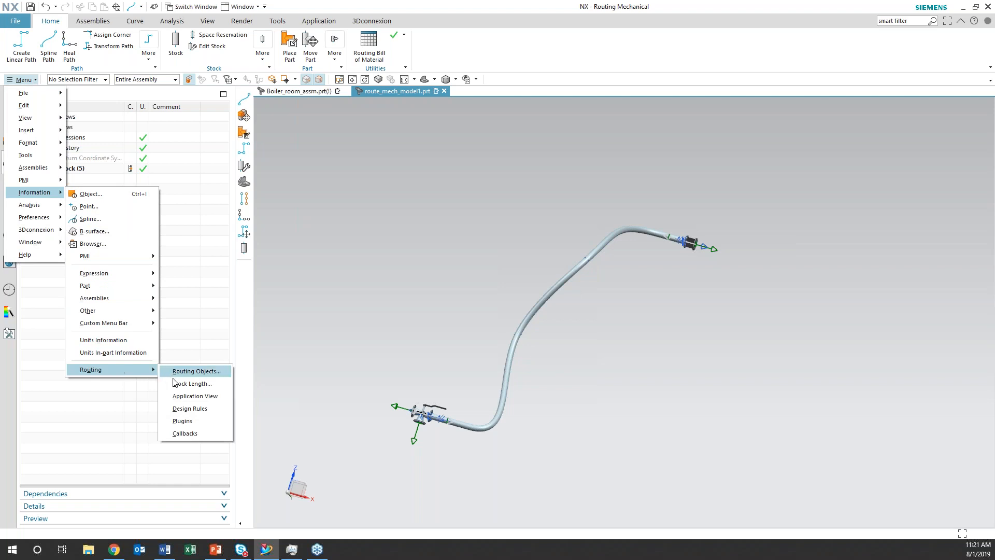
pyautogui.click(190, 385)
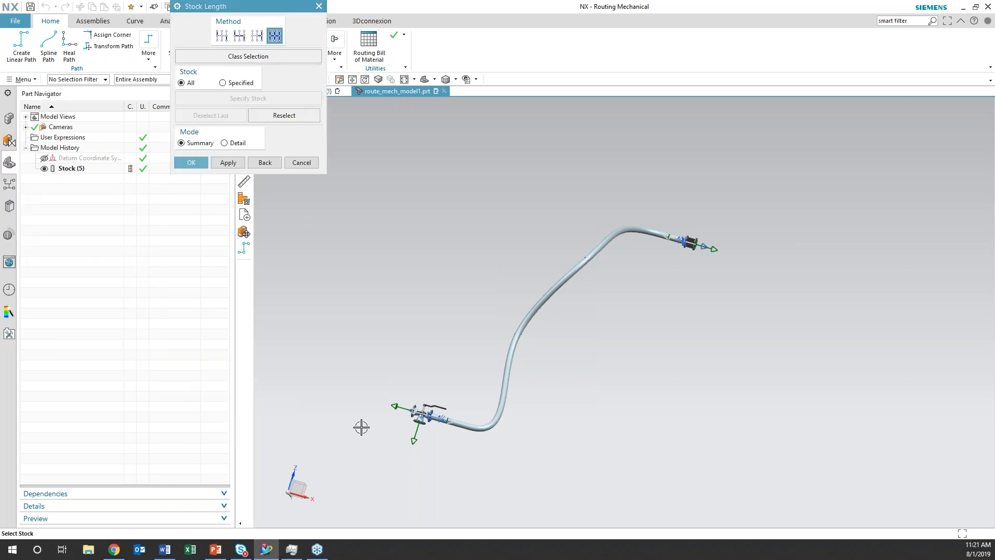
pyautogui.click(223, 83)
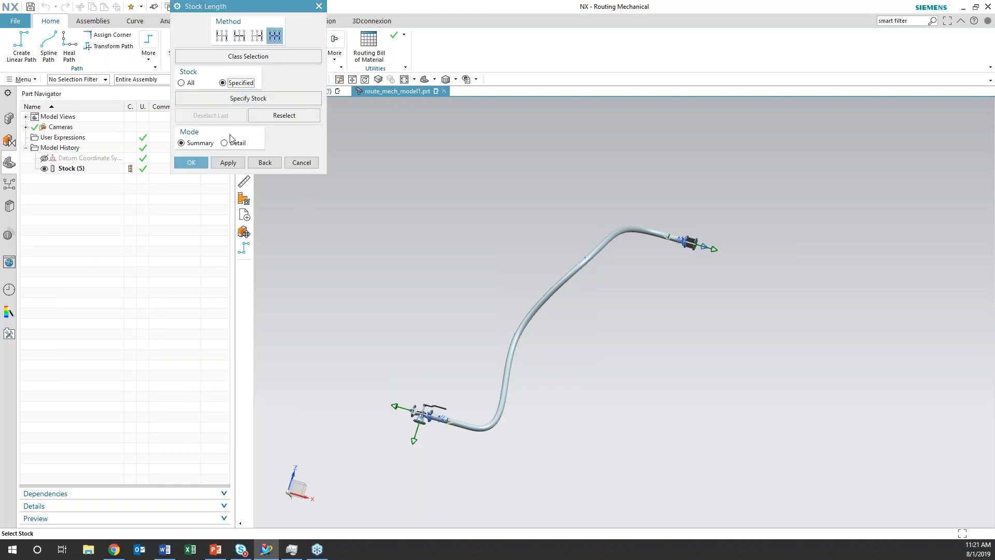
pyautogui.click(225, 143)
pyautogui.click(534, 312)
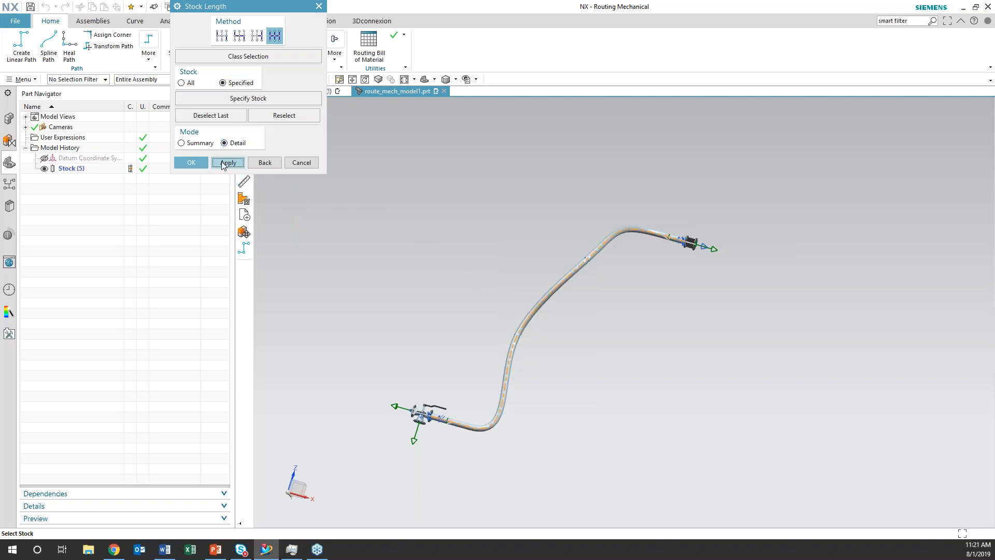
pyautogui.click(192, 163)
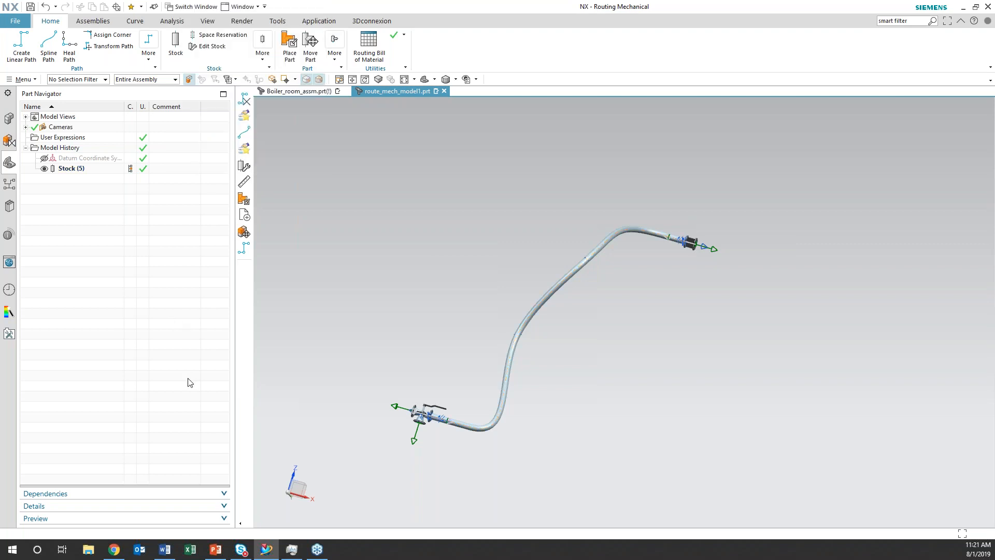
pyautogui.click(963, 8)
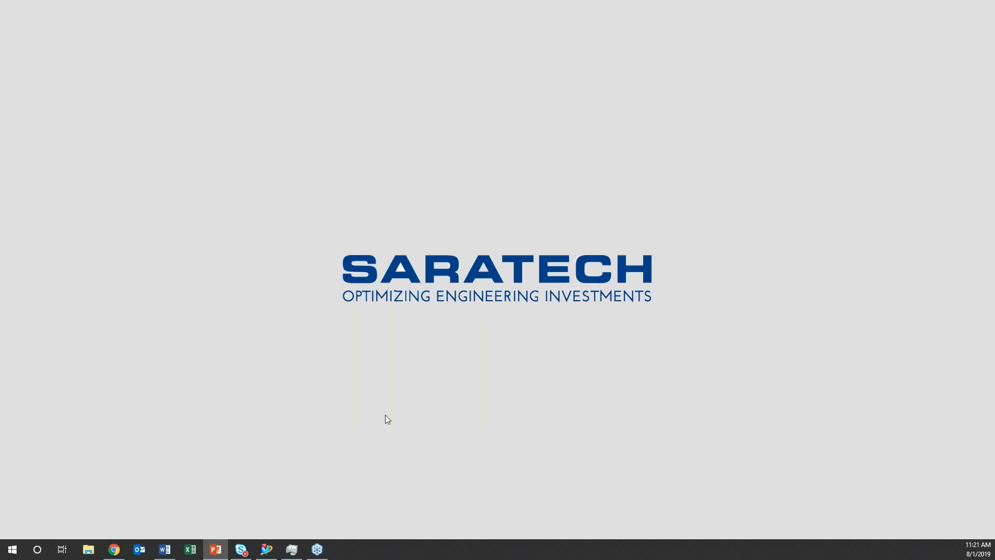
pyautogui.click(264, 554)
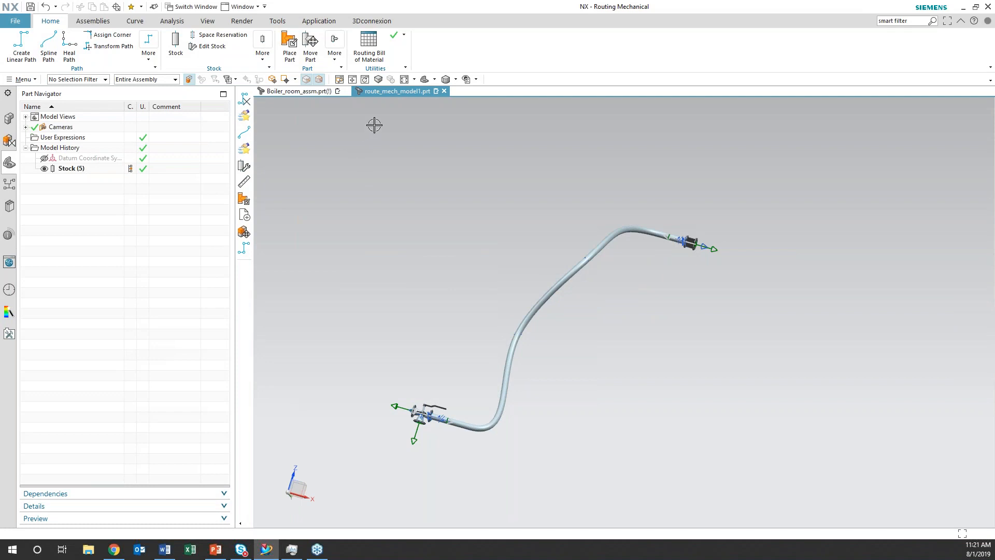
# Generate a Stock Length report for the spline pipe with All stock and Summary mode
pyautogui.moveTo(422, 327); pyautogui.dragTo(360, 315, button='middle')
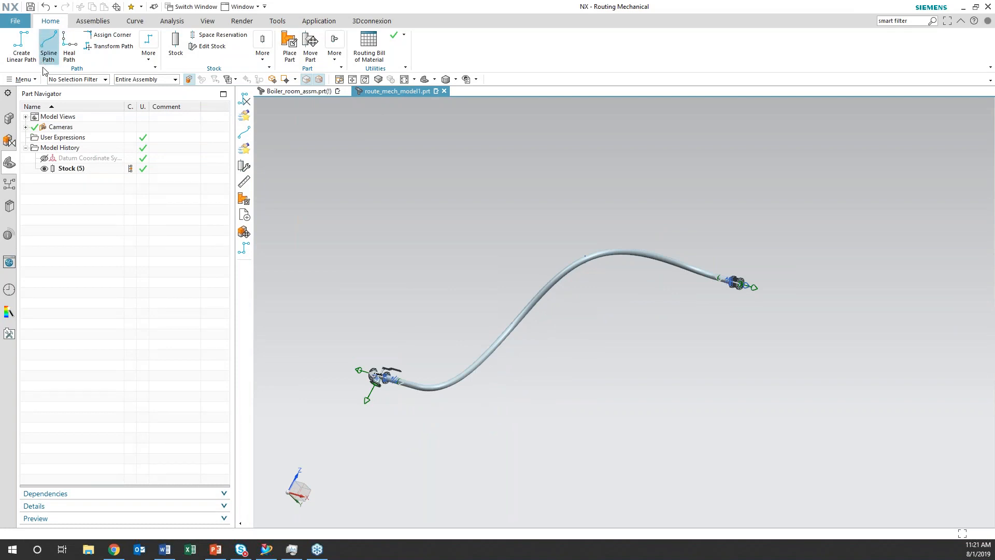
pyautogui.moveTo(422, 320); pyautogui.dragTo(424, 335, button='middle')
pyautogui.click(22, 79)
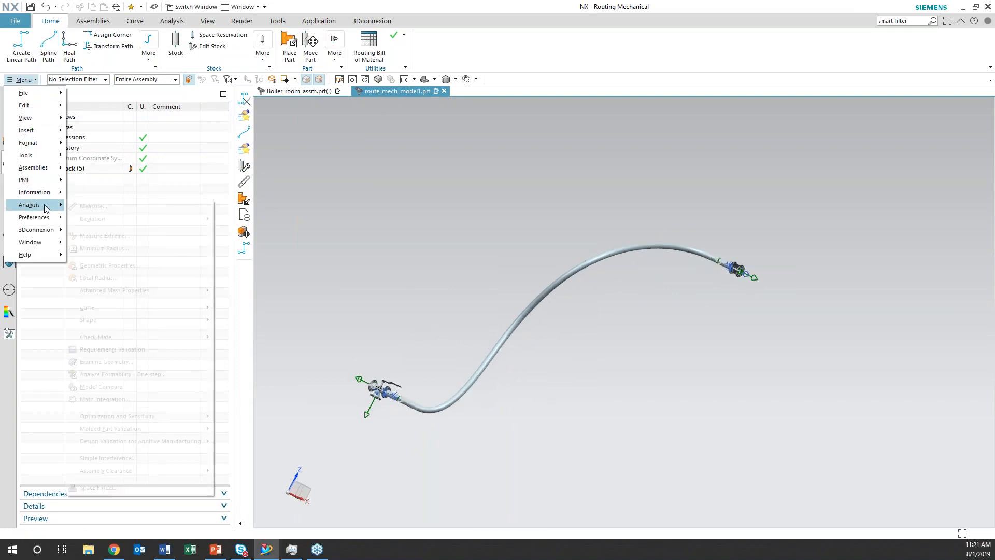
pyautogui.moveTo(47, 197)
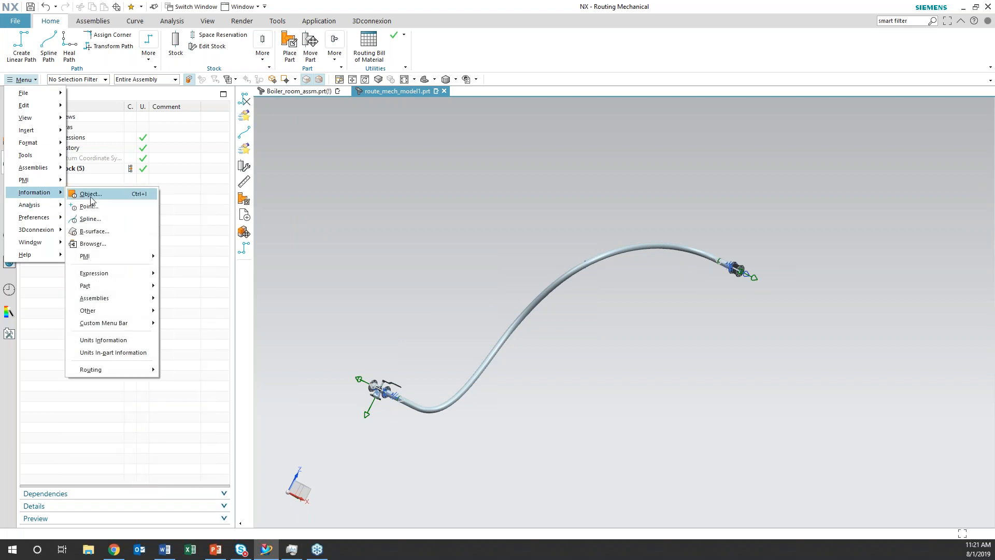
pyautogui.moveTo(134, 373)
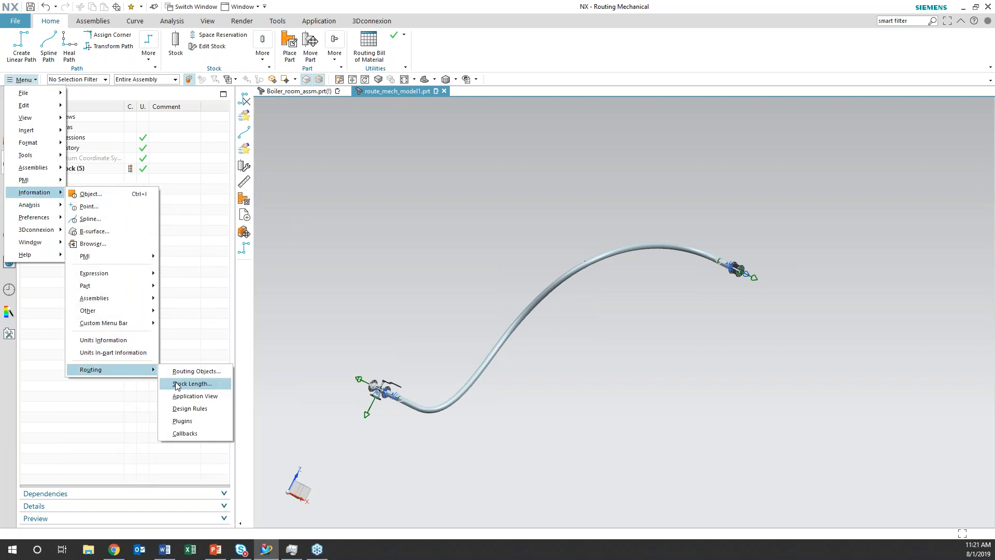
pyautogui.click(177, 383)
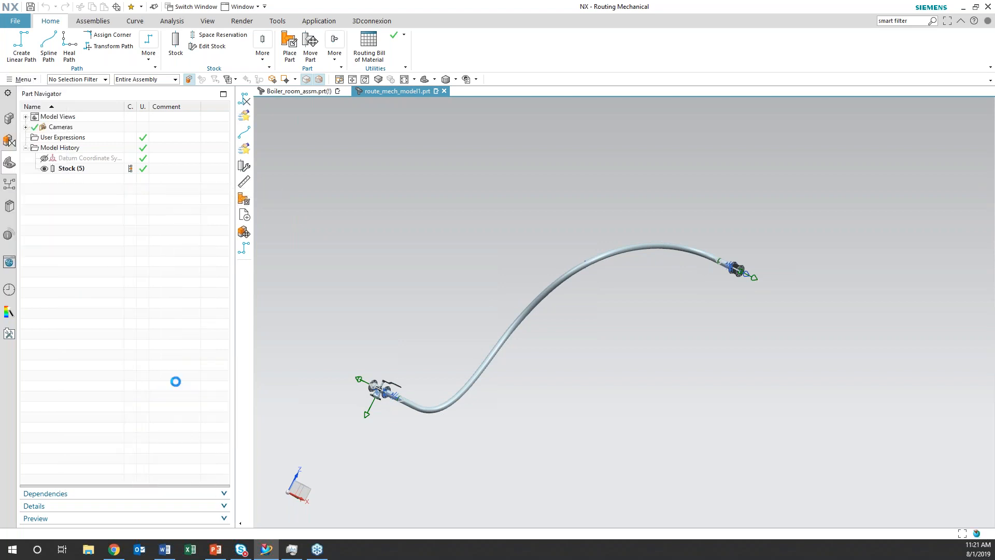
pyautogui.click(420, 408)
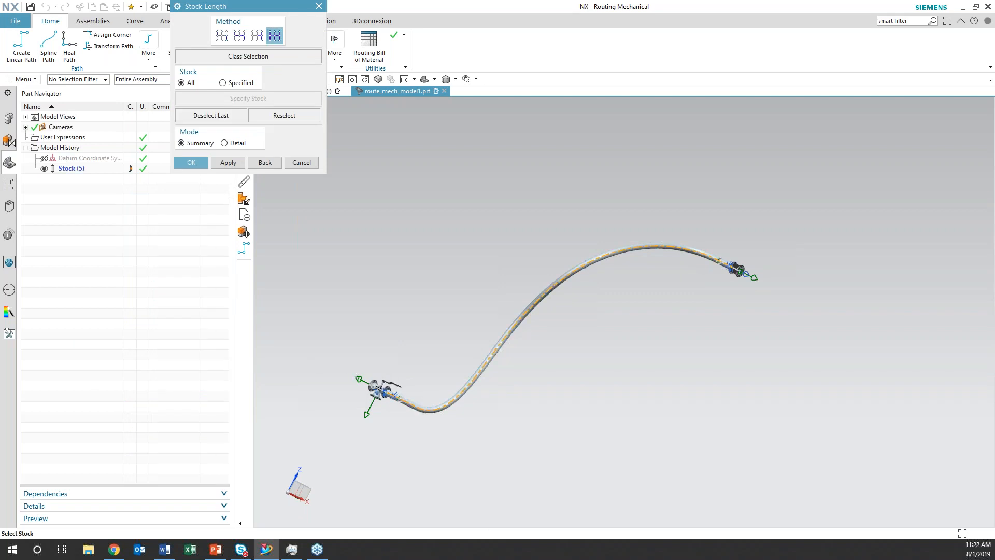
pyautogui.click(228, 163)
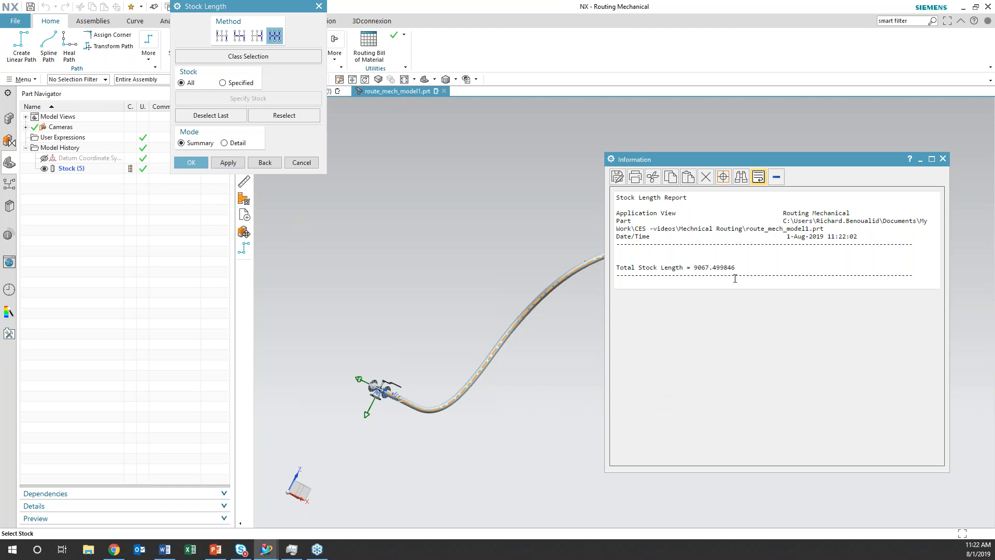
# Try switching the stock length query to Specified stock and Detail mode, and close the query and its report
pyautogui.click(223, 83)
pyautogui.click(228, 163)
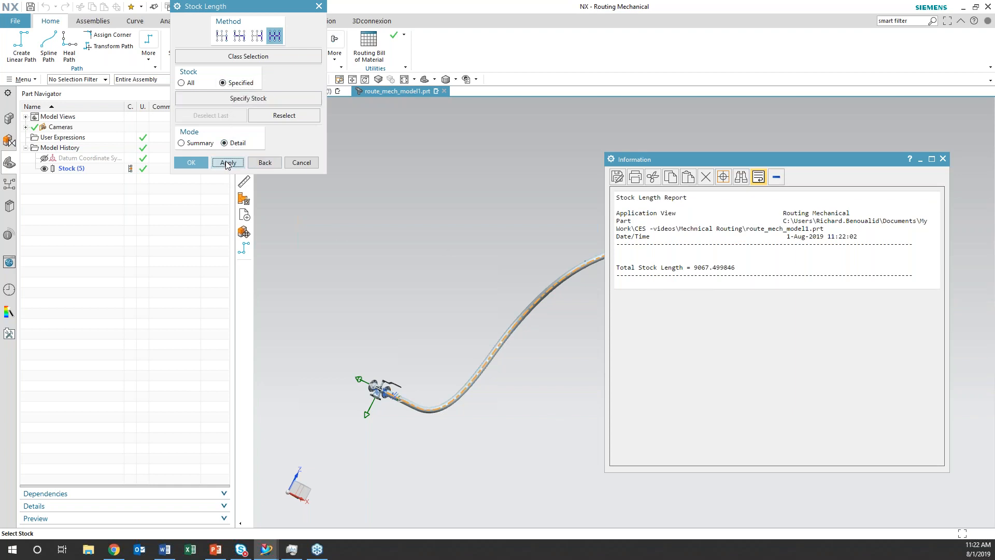
pyautogui.click(302, 162)
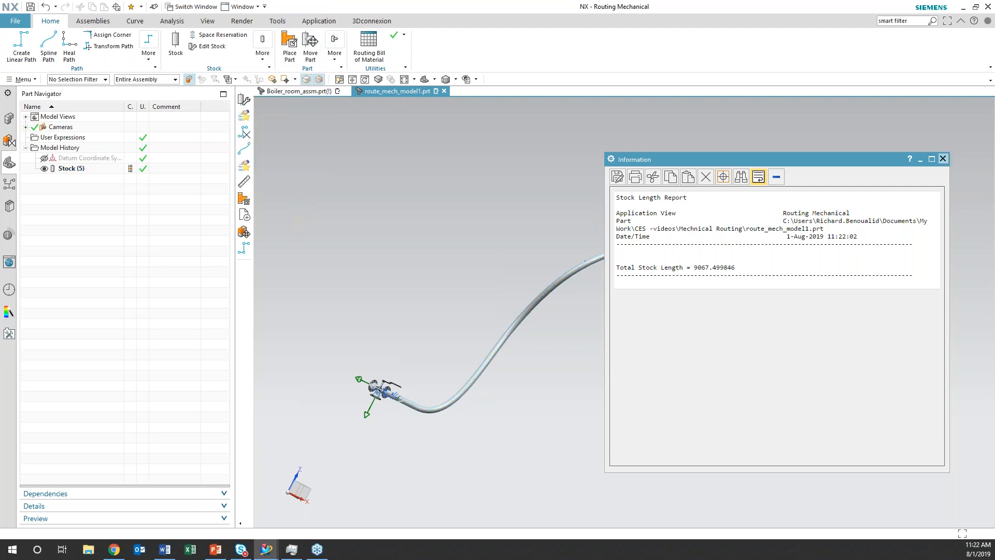
pyautogui.click(943, 159)
# Edit the spline path of the DN100 pipe and set its slack mode to Moving Points
pyautogui.moveTo(688, 397)
pyautogui.mouseDown(button='middle')
pyautogui.moveTo(702, 378)
pyautogui.moveTo(695, 398)
pyautogui.moveTo(679, 391)
pyautogui.mouseUp(button='middle')
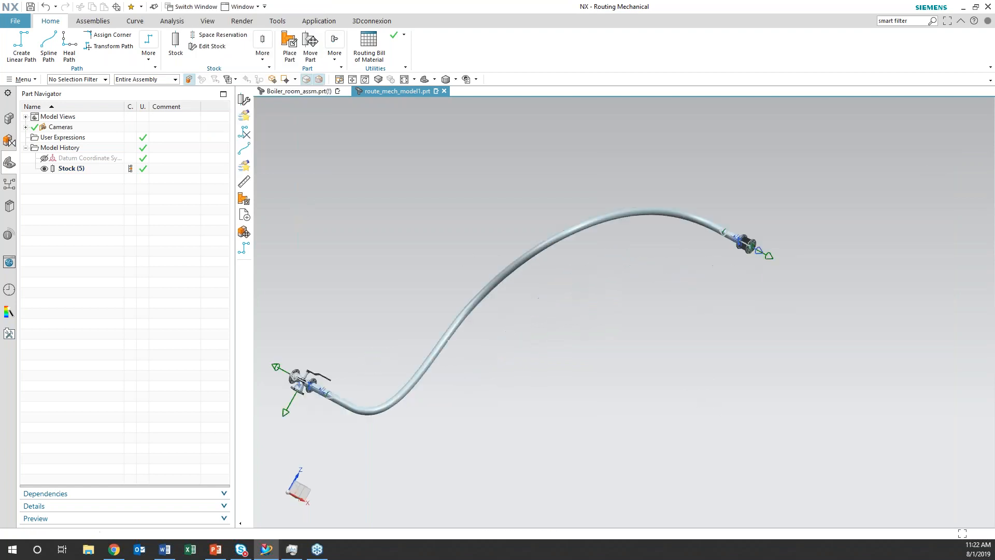
pyautogui.rightClick(520, 258)
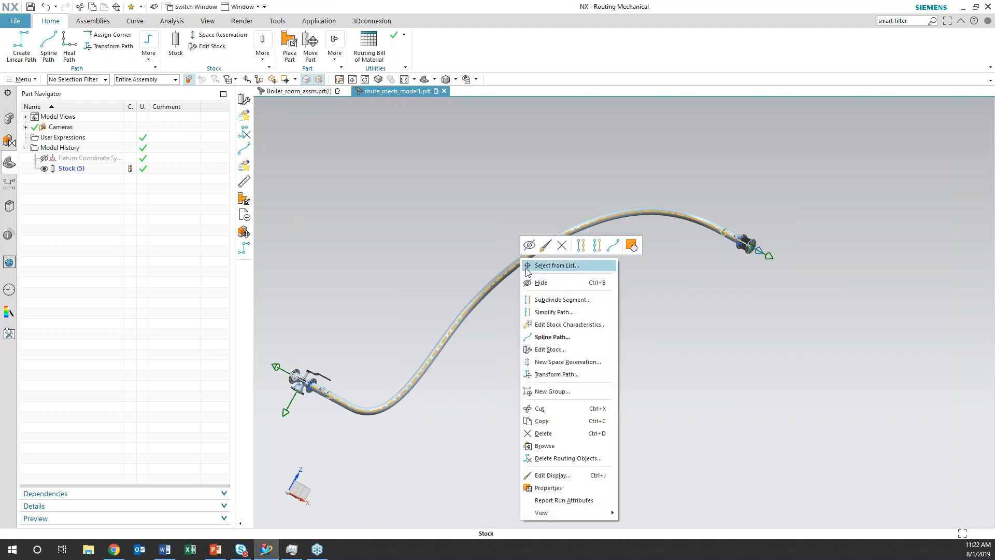
pyautogui.click(549, 337)
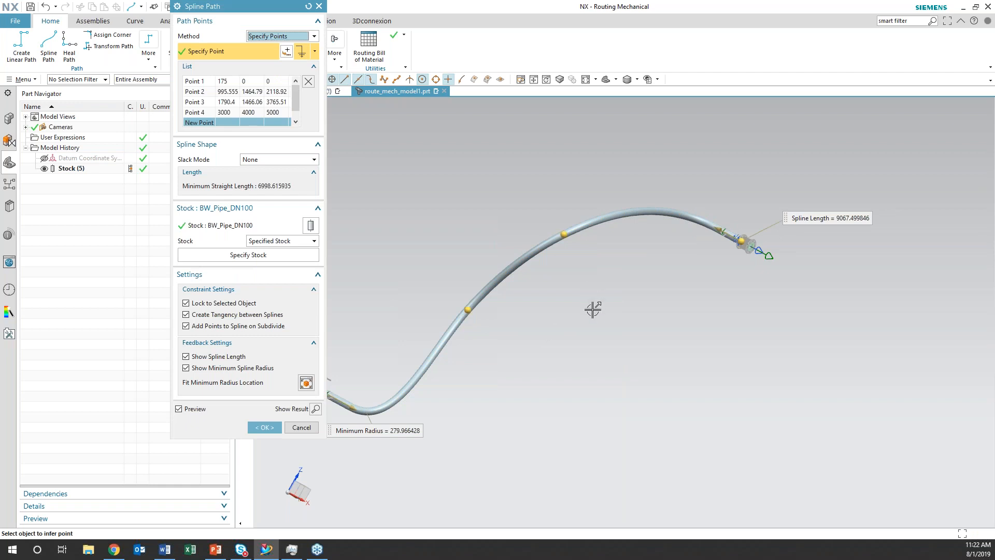
pyautogui.moveTo(586, 317); pyautogui.dragTo(667, 305, button='middle')
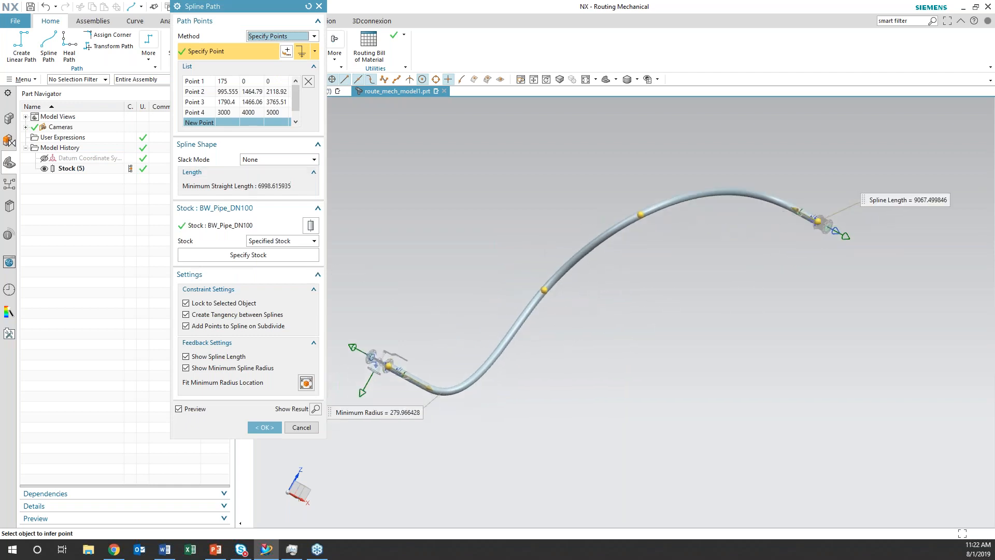
pyautogui.click(314, 159)
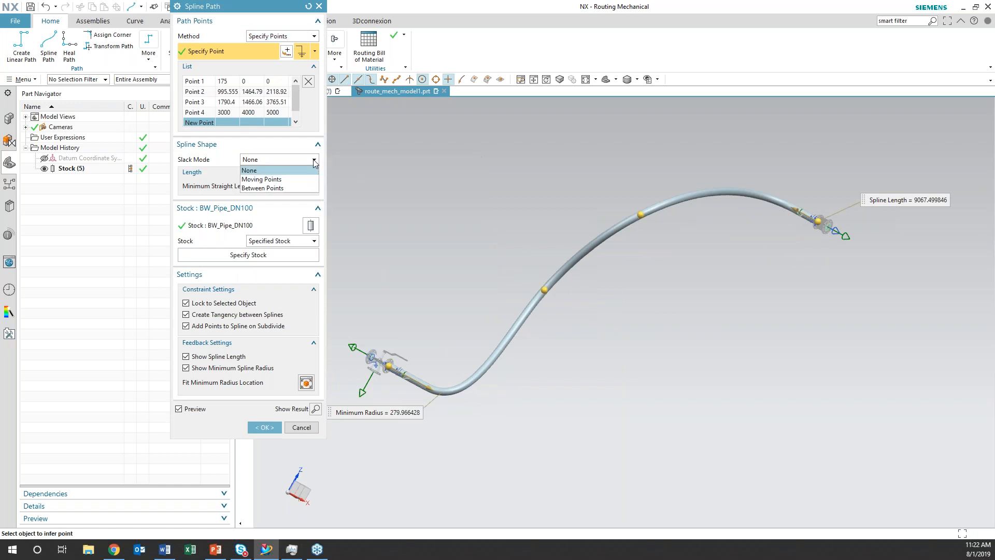
pyautogui.click(288, 179)
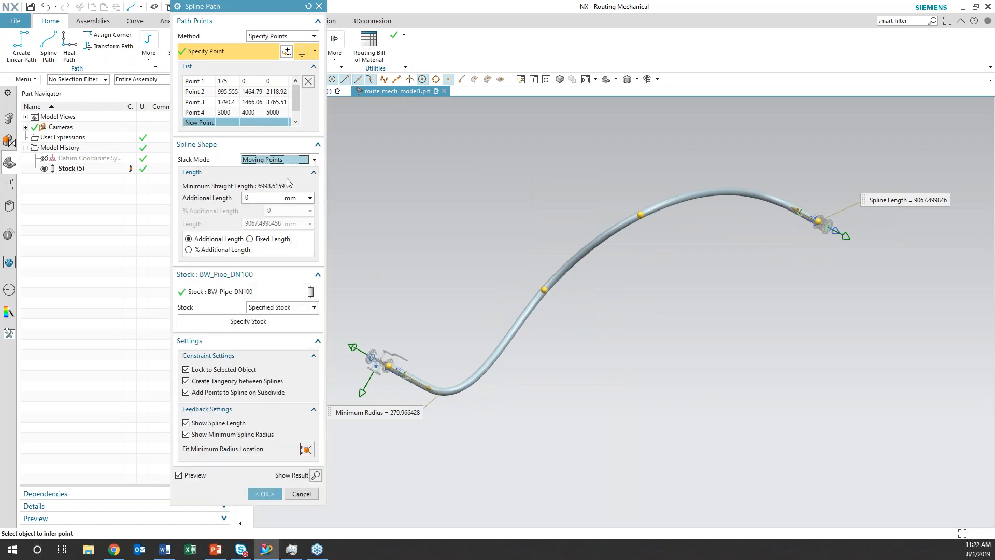
# Add 500 mm of additional length to the spline path and accept the edit
pyautogui.click(252, 200)
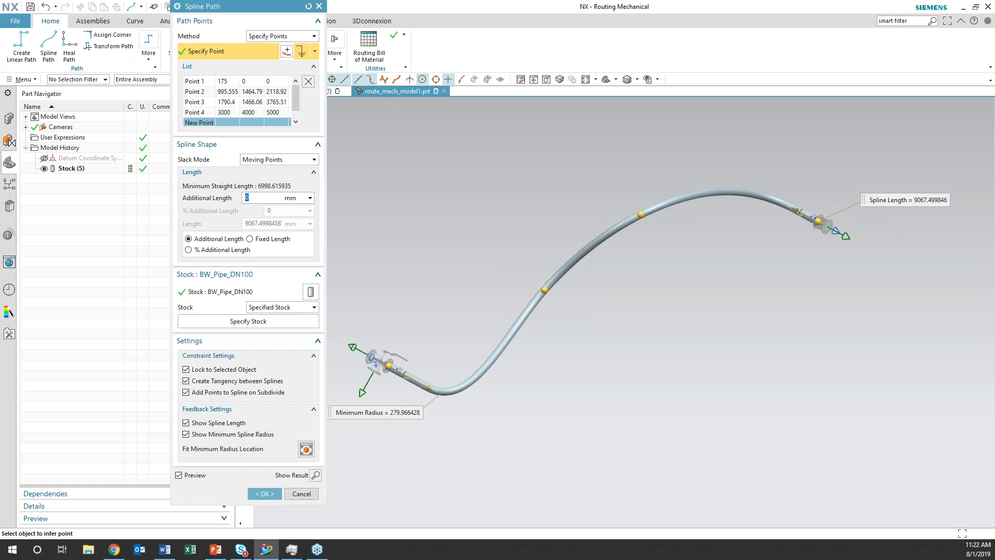
pyautogui.write('500')
pyautogui.press('Return')
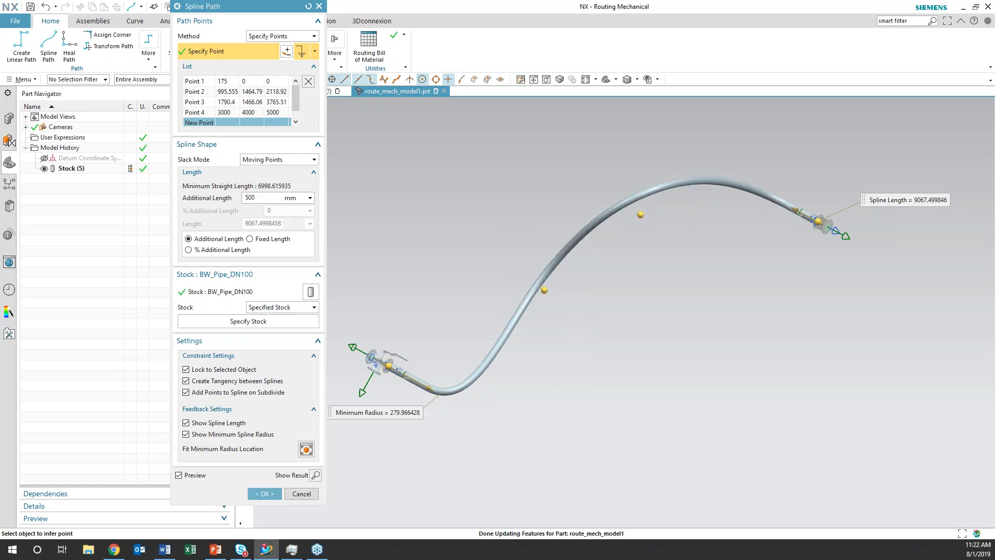
pyautogui.moveTo(655, 396); pyautogui.dragTo(437, 243, button='middle')
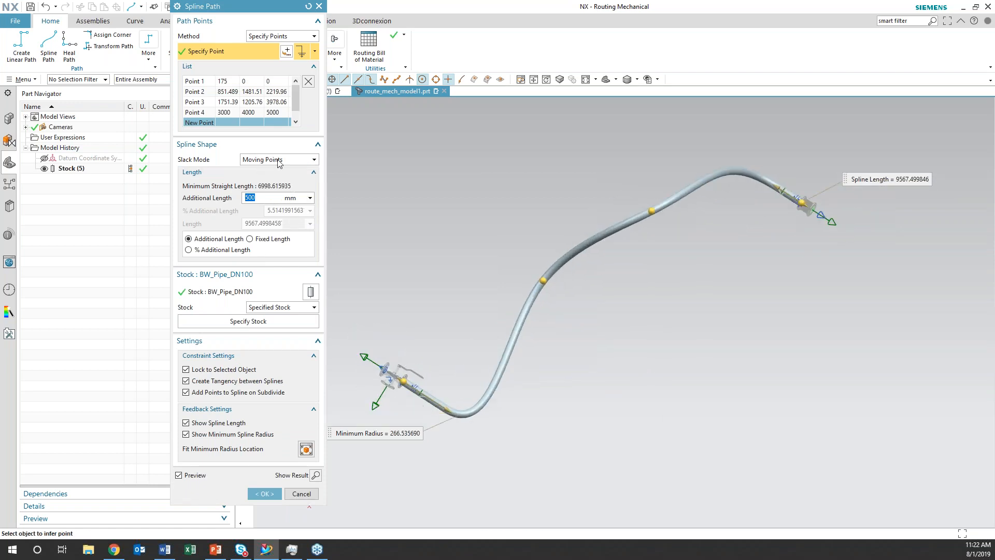
pyautogui.click(313, 159)
pyautogui.click(317, 163)
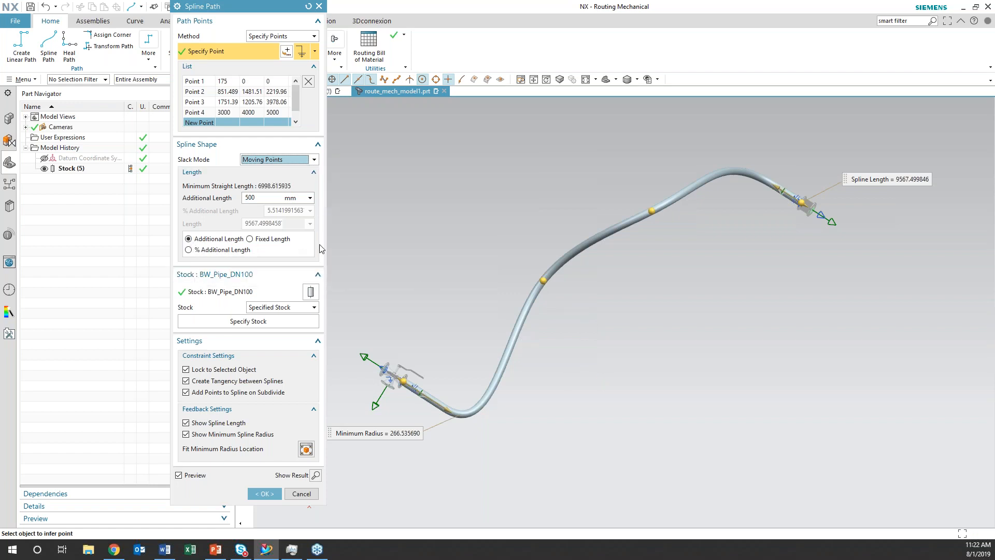
pyautogui.click(263, 493)
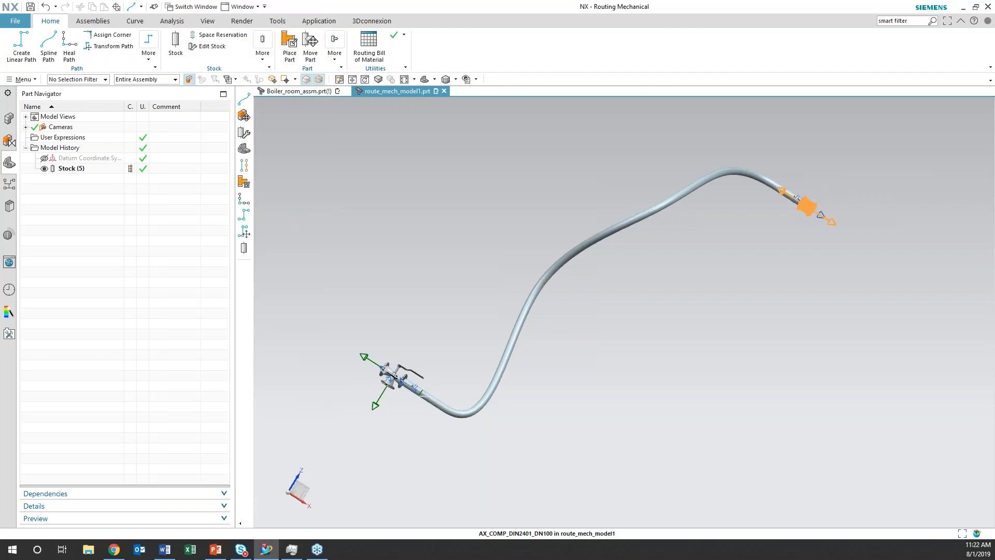
# Try moving the axial compensator dynamically to about X 3093, Y 4000, Z 5068, and discard the move
pyautogui.rightClick(811, 207)
pyautogui.click(837, 245)
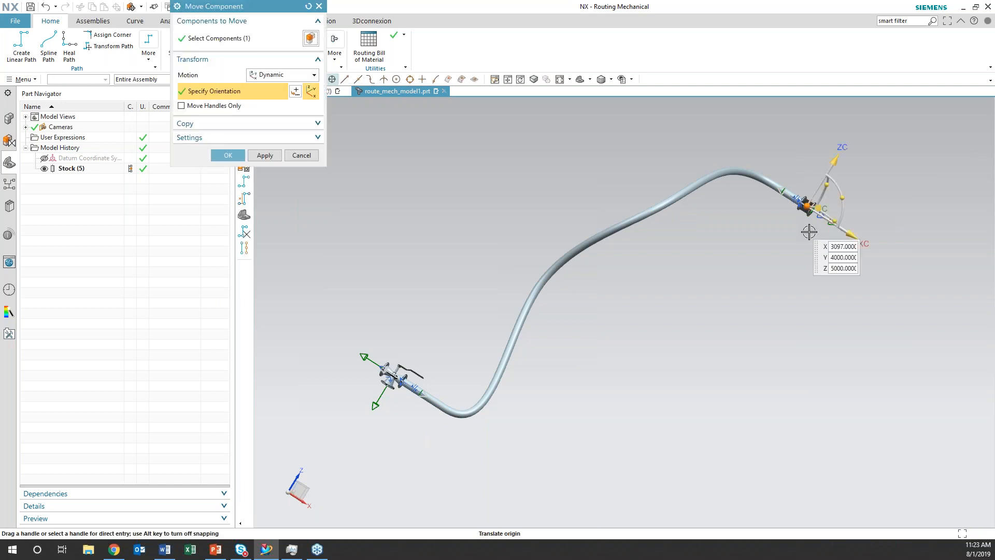
pyautogui.moveTo(804, 209); pyautogui.dragTo(790, 184)
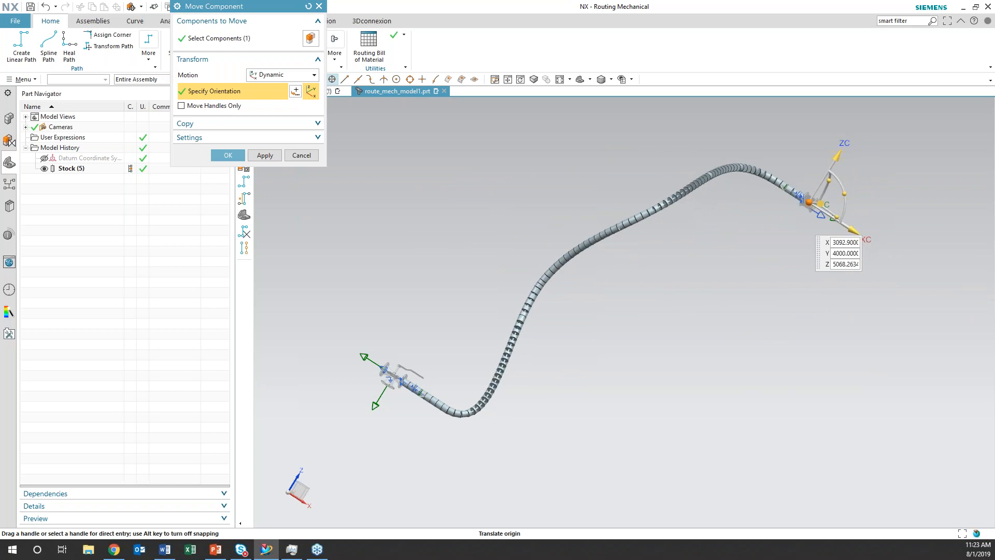
pyautogui.click(302, 156)
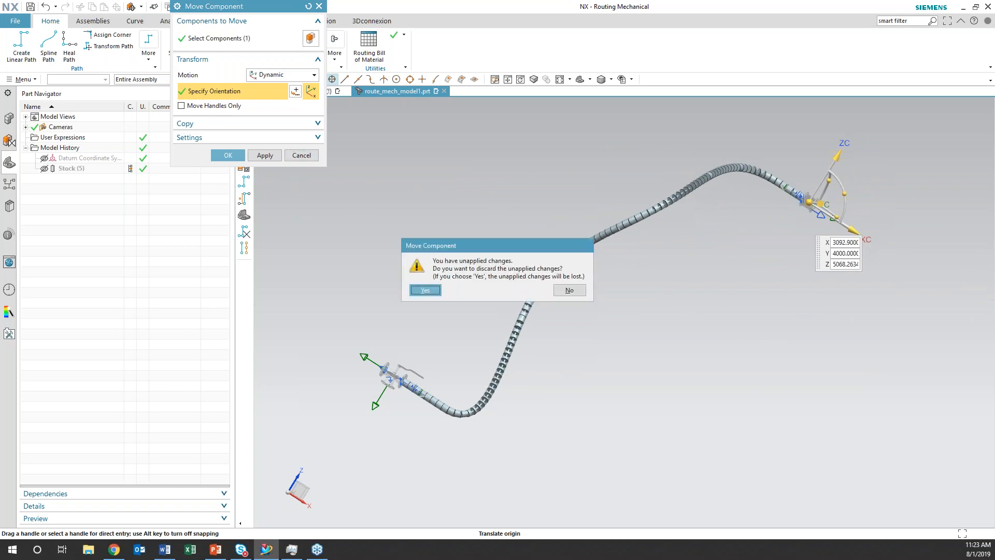
pyautogui.click(425, 291)
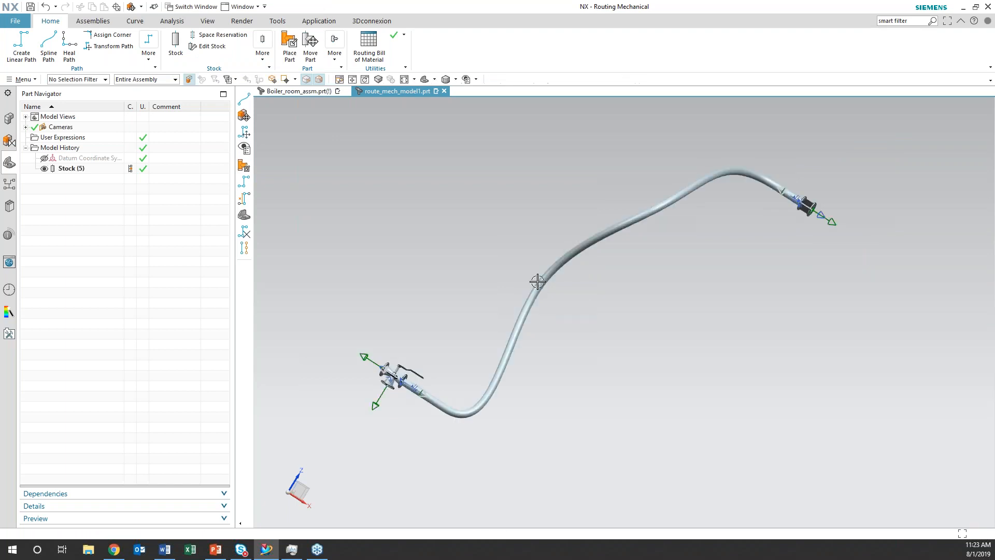
# Edit the pipe's spline path again with Moving Points slack, give it a fixed length of 10000 mm, and accept
pyautogui.rightClick(541, 280)
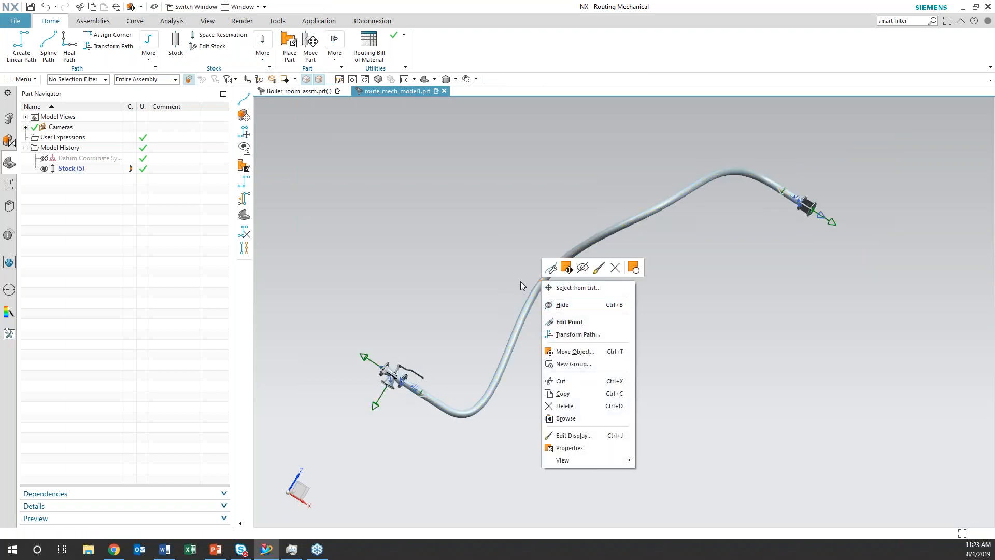
pyautogui.press('Escape')
pyautogui.rightClick(558, 262)
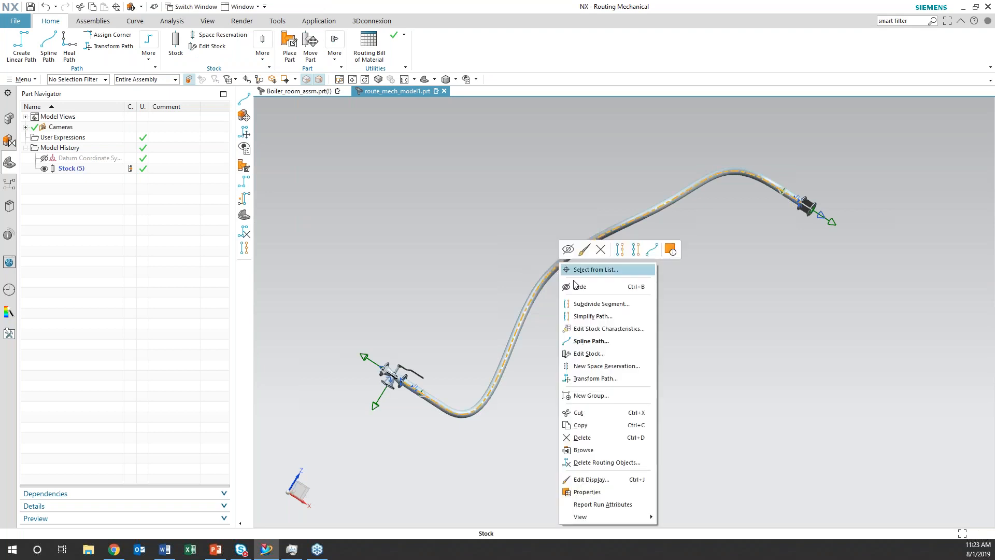
pyautogui.click(594, 338)
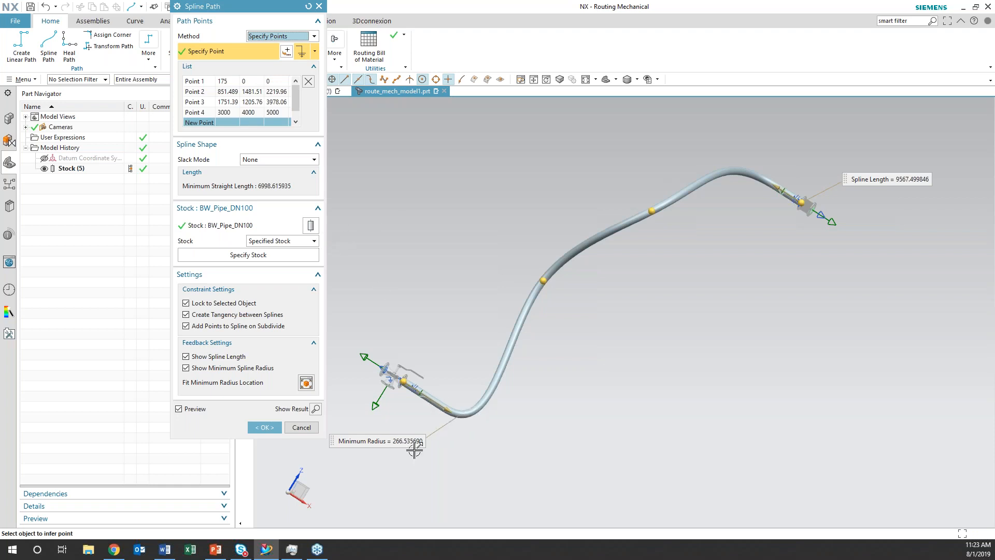
pyautogui.click(284, 162)
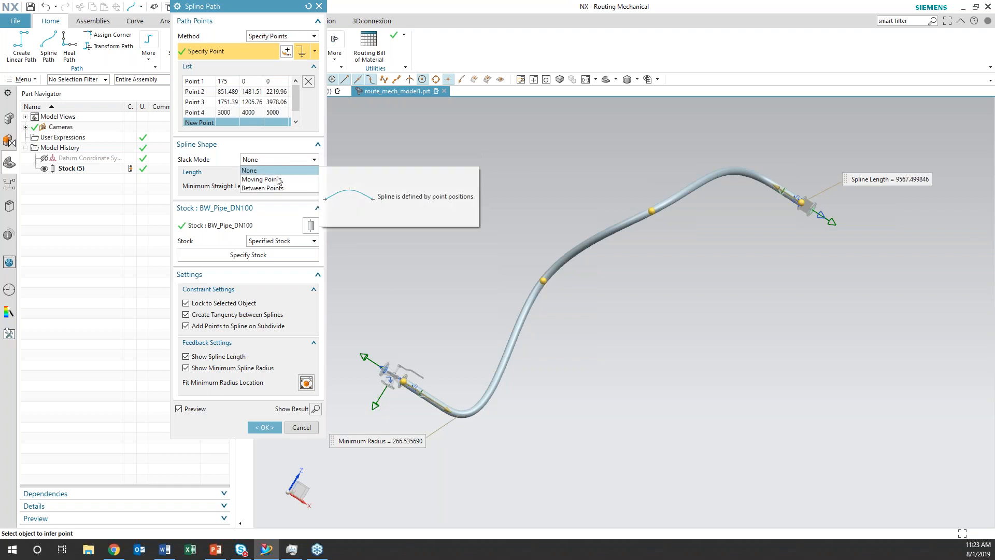
pyautogui.click(278, 180)
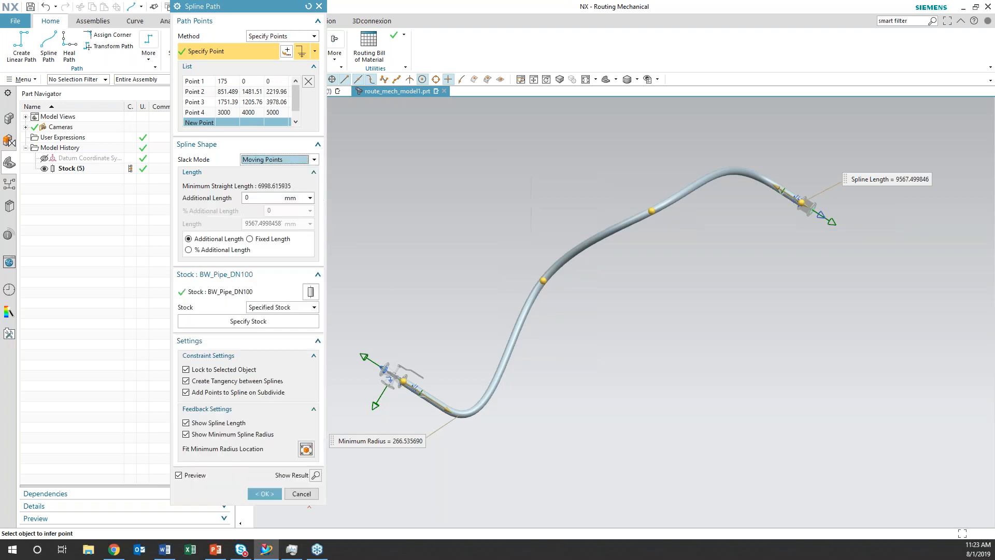
pyautogui.click(249, 239)
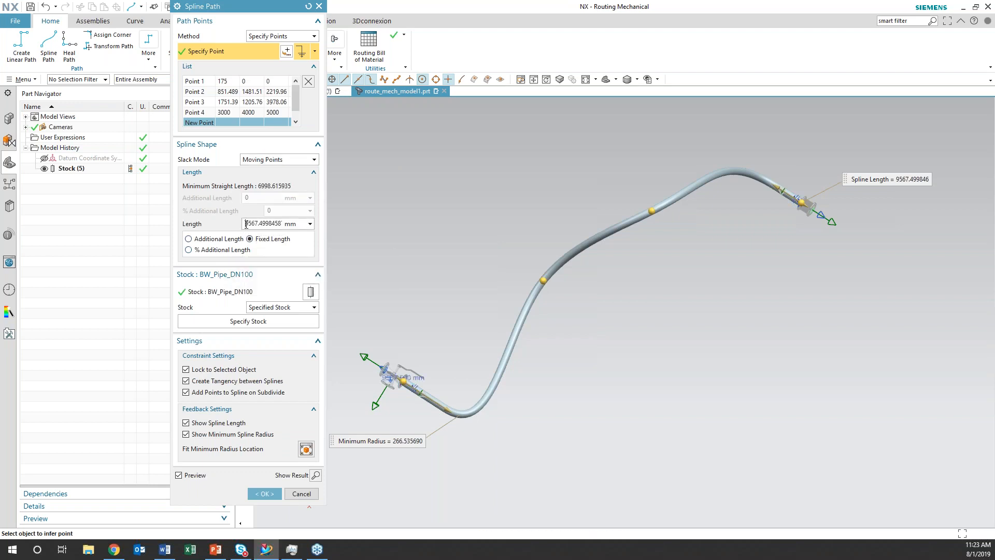
pyautogui.write('10000')
pyautogui.press('Return')
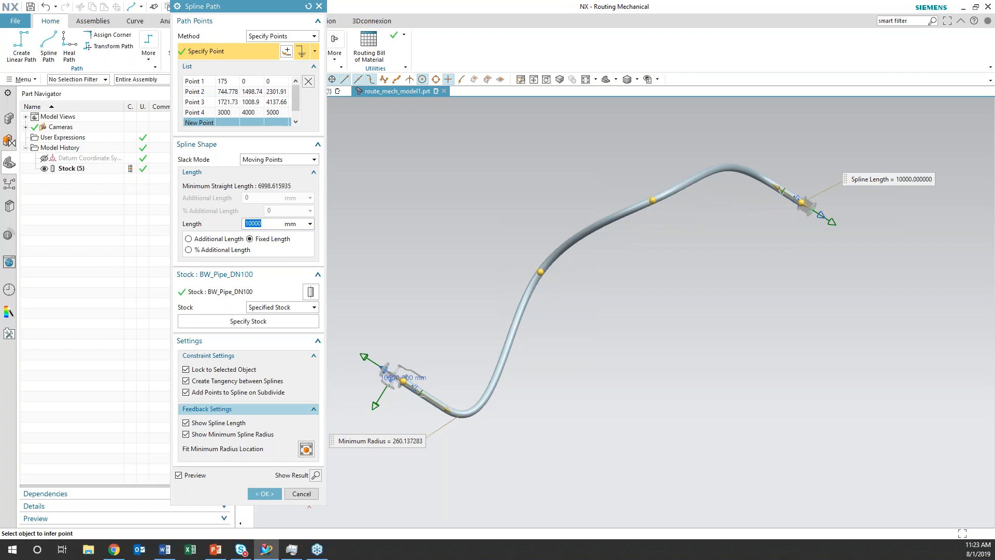
pyautogui.click(264, 494)
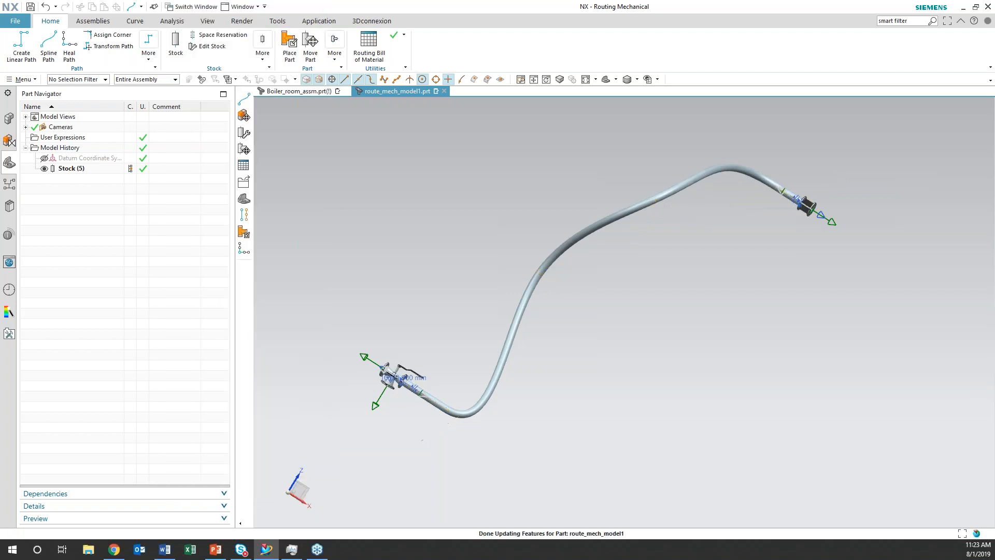
# Try moving the axial compensator dynamically to about X 4604, Y 4000, Z 4715 with the fixed-length pipe attached
pyautogui.rightClick(807, 204)
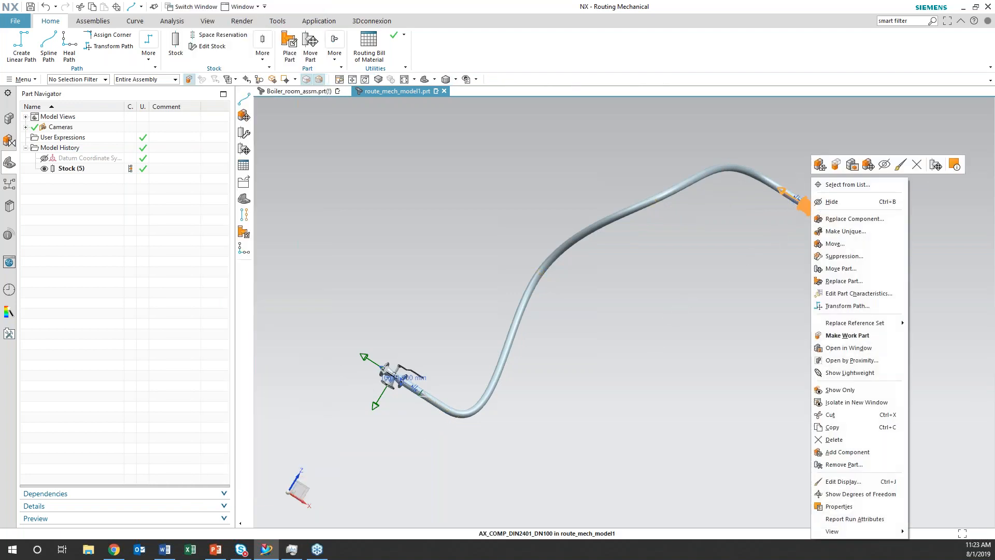
pyautogui.click(834, 245)
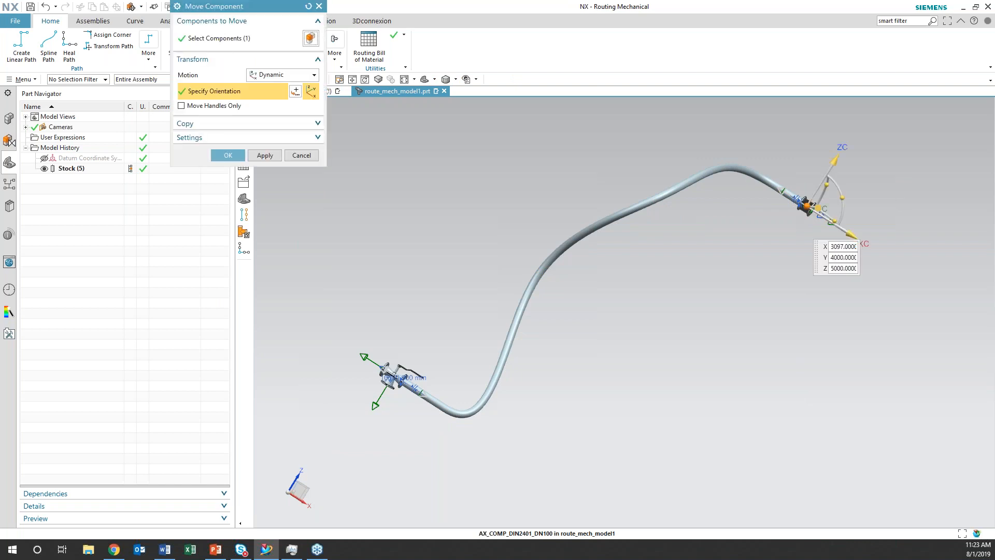
pyautogui.moveTo(774, 228); pyautogui.dragTo(992, 182)
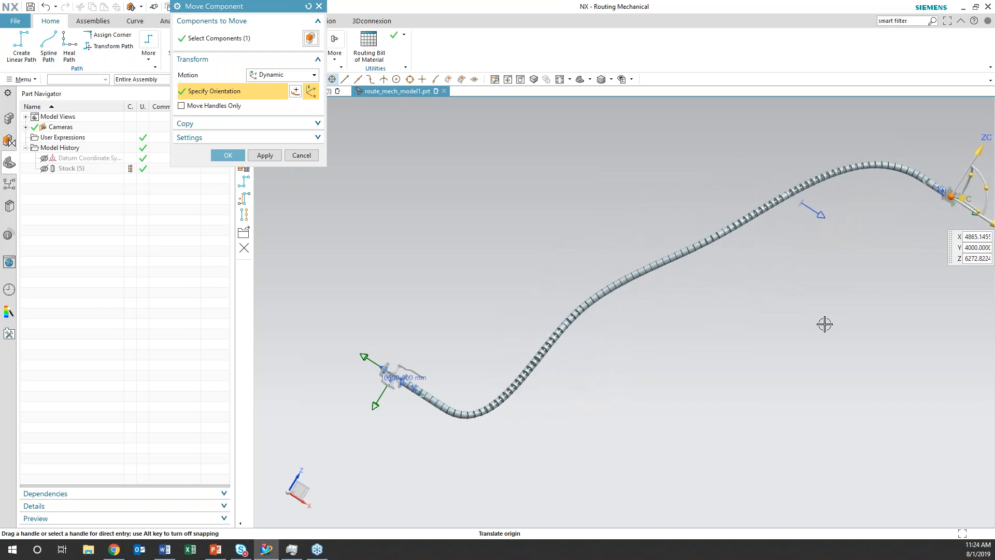
pyautogui.scroll(-2, 826, 324)
pyautogui.keyDown('shift'); pyautogui.moveTo(831, 323); pyautogui.dragTo(498, 340, button='middle'); pyautogui.keyUp('shift')
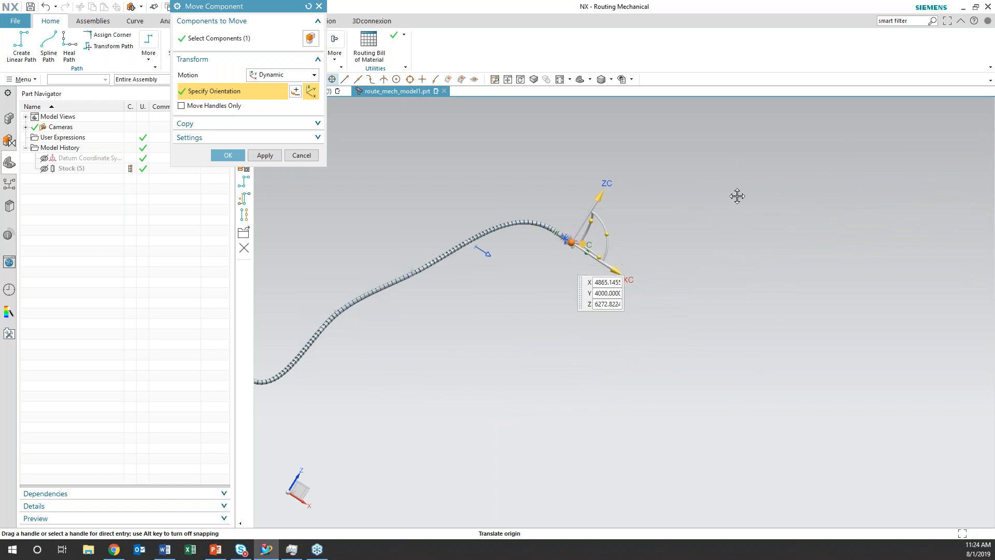
pyautogui.moveTo(570, 239); pyautogui.dragTo(526, 294)
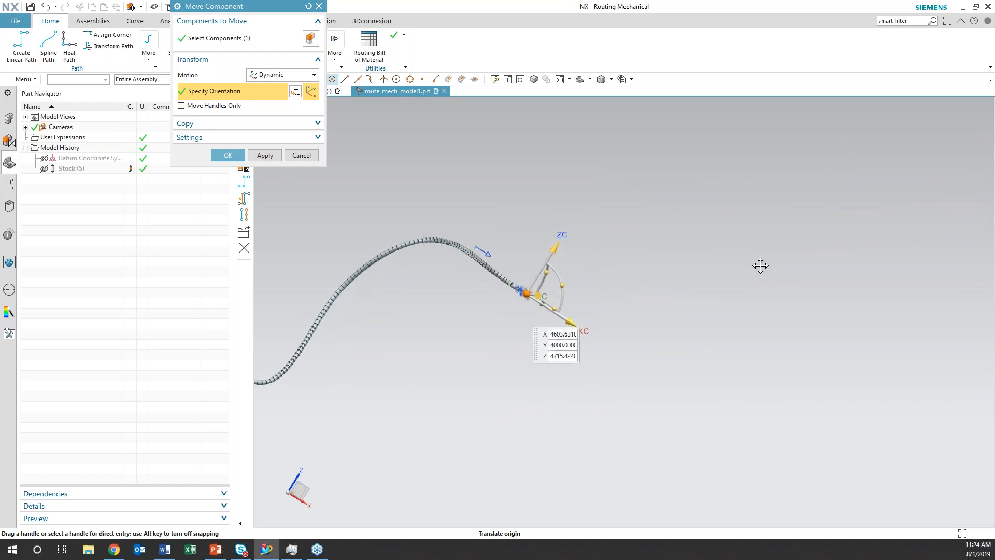
# Try moving the axial compensator further to about X 6293, Y 3309, Z 4715, and discard the whole move
pyautogui.moveTo(529, 314); pyautogui.dragTo(511, 342, button='middle')
pyautogui.moveTo(501, 294); pyautogui.dragTo(497, 293, button='middle')
pyautogui.moveTo(501, 299); pyautogui.dragTo(681, 504)
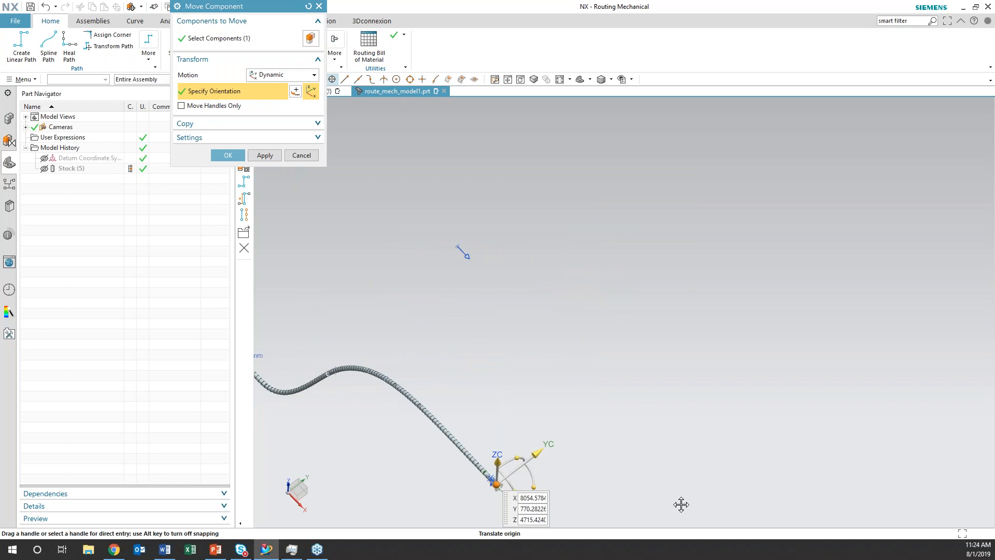
pyautogui.moveTo(499, 384); pyautogui.dragTo(682, 285, button='middle')
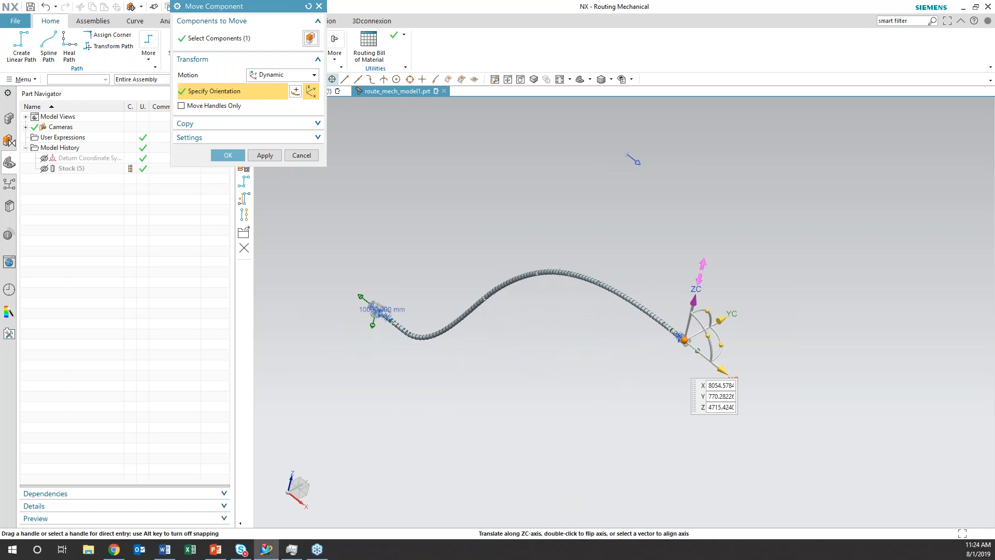
pyautogui.moveTo(684, 343); pyautogui.dragTo(705, 258)
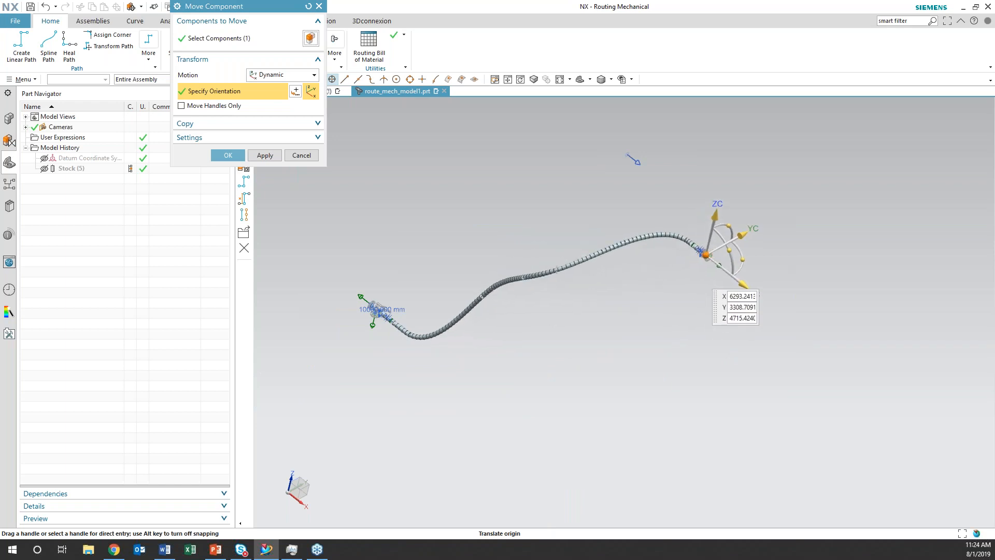
pyautogui.moveTo(617, 460)
pyautogui.mouseDown(button='middle')
pyautogui.moveTo(639, 454)
pyautogui.moveTo(651, 473)
pyautogui.moveTo(645, 484)
pyautogui.moveTo(623, 440)
pyautogui.moveTo(631, 431)
pyautogui.moveTo(670, 444)
pyautogui.moveTo(660, 455)
pyautogui.moveTo(617, 447)
pyautogui.mouseUp(button='middle')
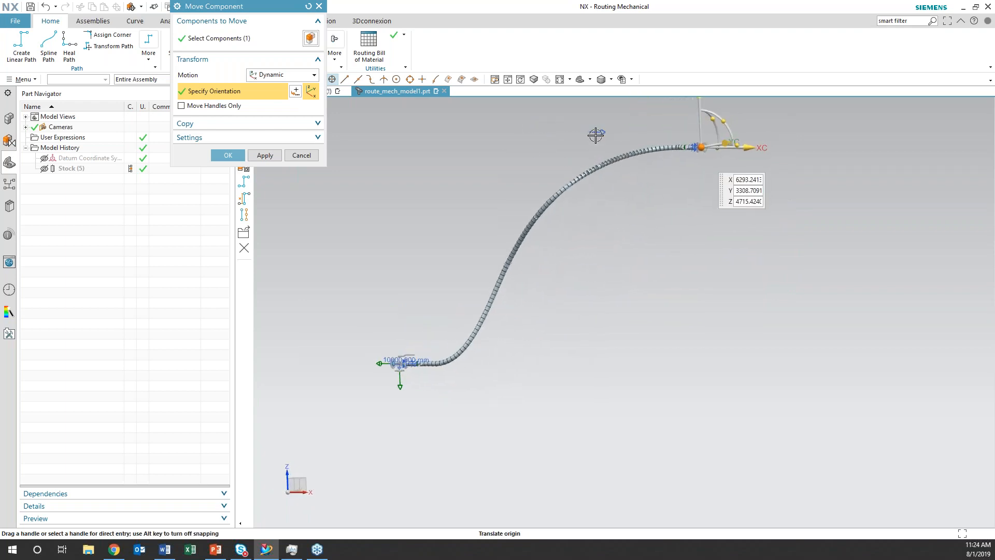
pyautogui.click(301, 156)
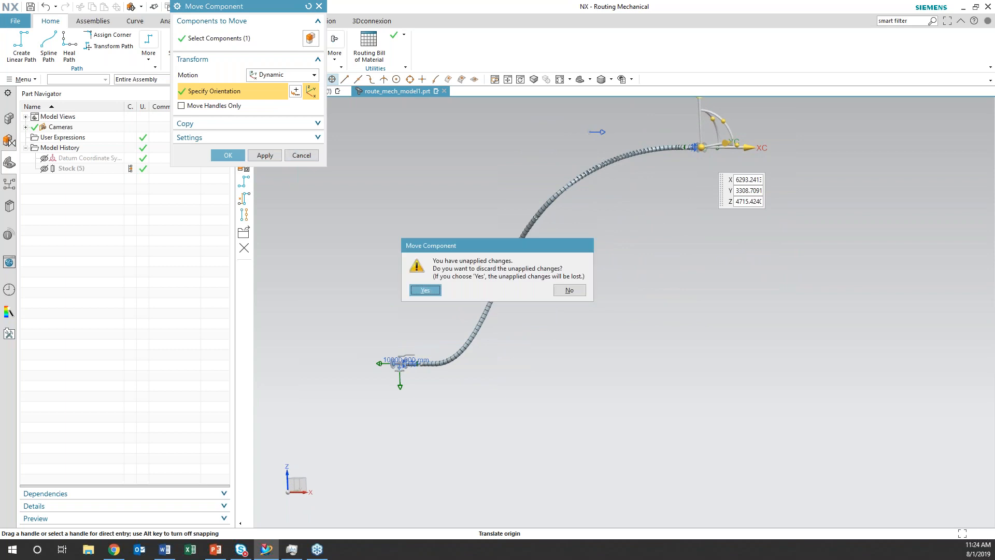
pyautogui.click(425, 290)
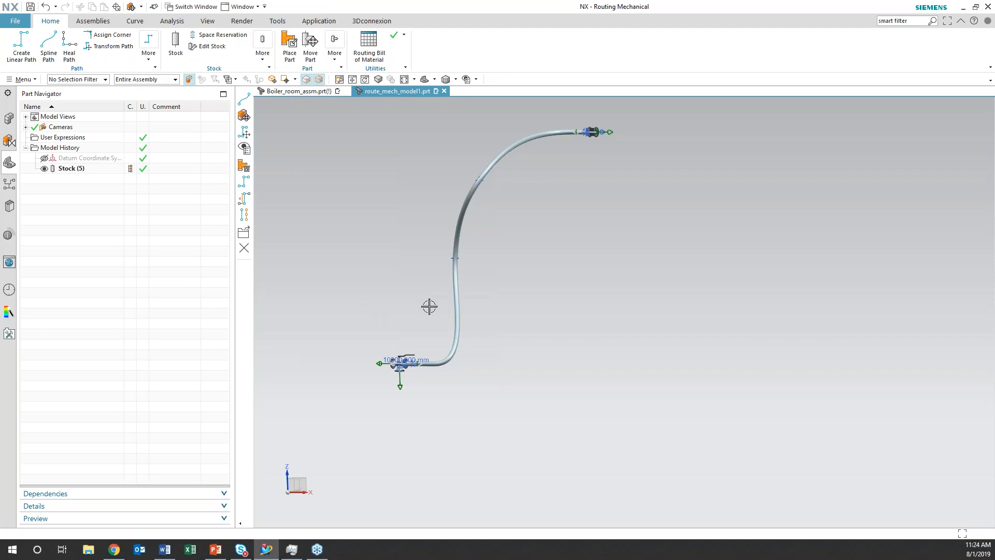
pyautogui.keyDown('shift'); pyautogui.moveTo(536, 262); pyautogui.dragTo(606, 336, button='middle'); pyautogui.keyUp('shift')
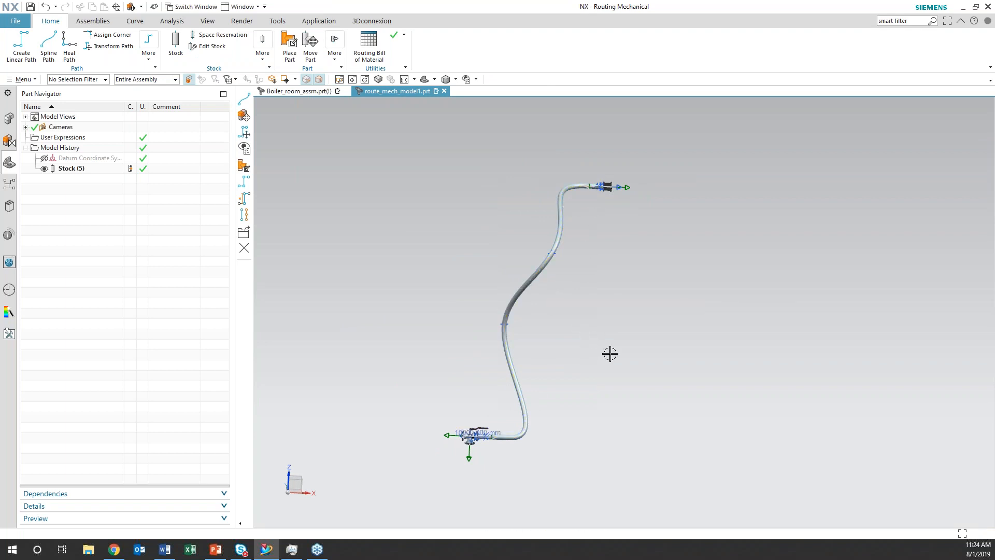
pyautogui.moveTo(584, 364); pyautogui.dragTo(562, 350, button='middle')
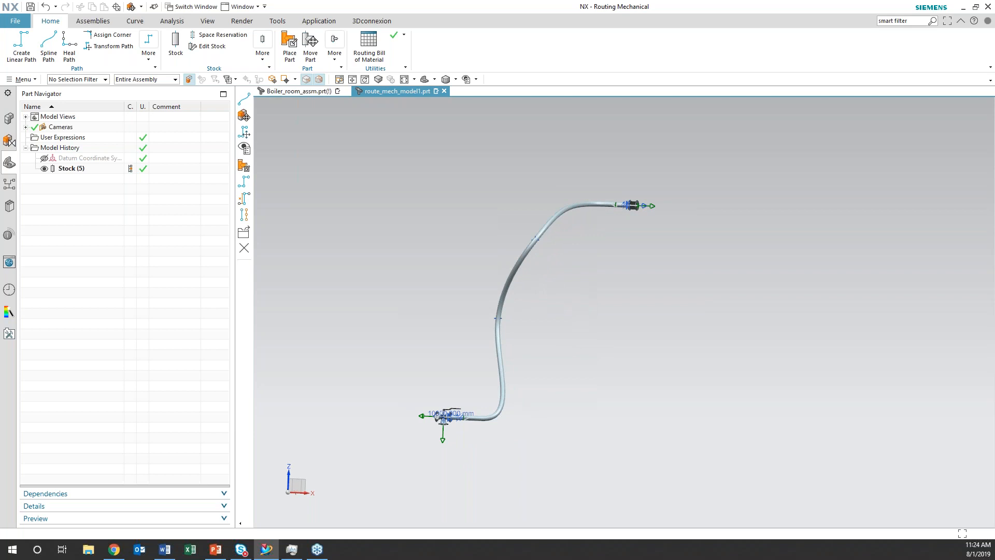
pyautogui.moveTo(557, 357)
pyautogui.mouseDown(button='middle')
pyautogui.moveTo(529, 344)
pyautogui.moveTo(540, 347)
pyautogui.mouseUp(button='middle')
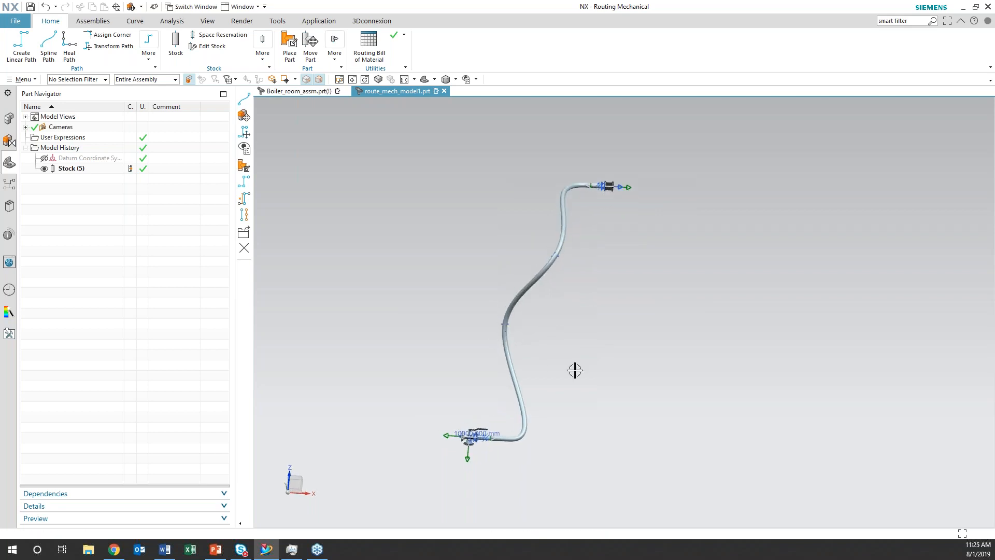
pyautogui.scroll(1, 575, 371)
pyautogui.keyDown('shift'); pyautogui.moveTo(653, 290); pyautogui.dragTo(478, 475, button='middle'); pyautogui.keyUp('shift')
pyautogui.scroll(2, 477, 475)
pyautogui.keyDown('shift'); pyautogui.moveTo(532, 351); pyautogui.dragTo(559, 402, button='middle'); pyautogui.keyUp('shift')
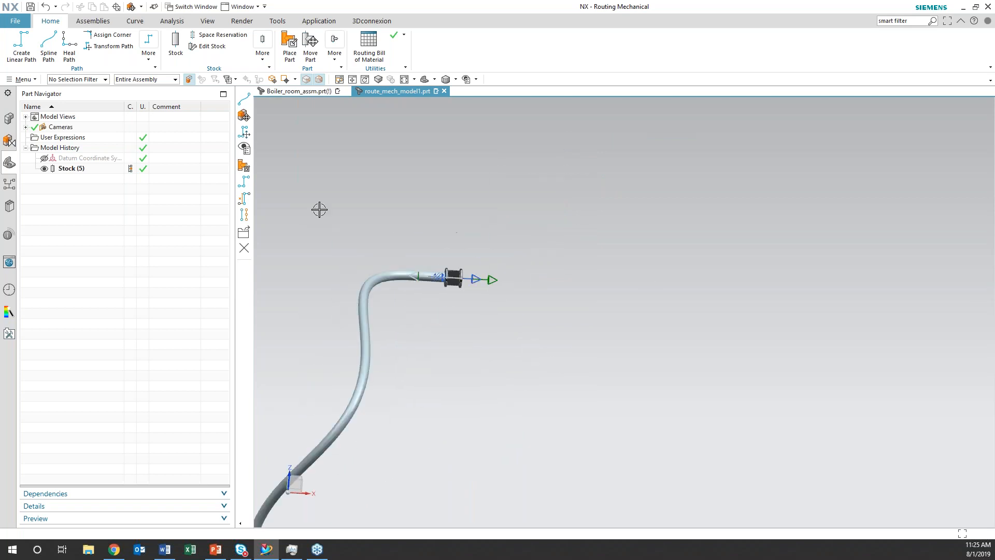
# Open the part file my_fitting_15mm_hose.prt from the Mechnical Routing folder
pyautogui.click(16, 22)
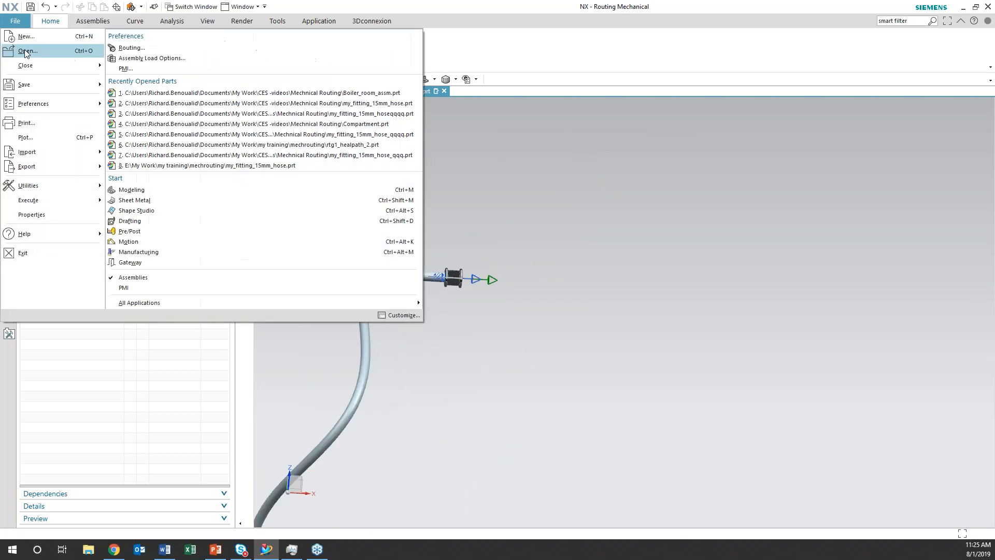
pyautogui.click(24, 49)
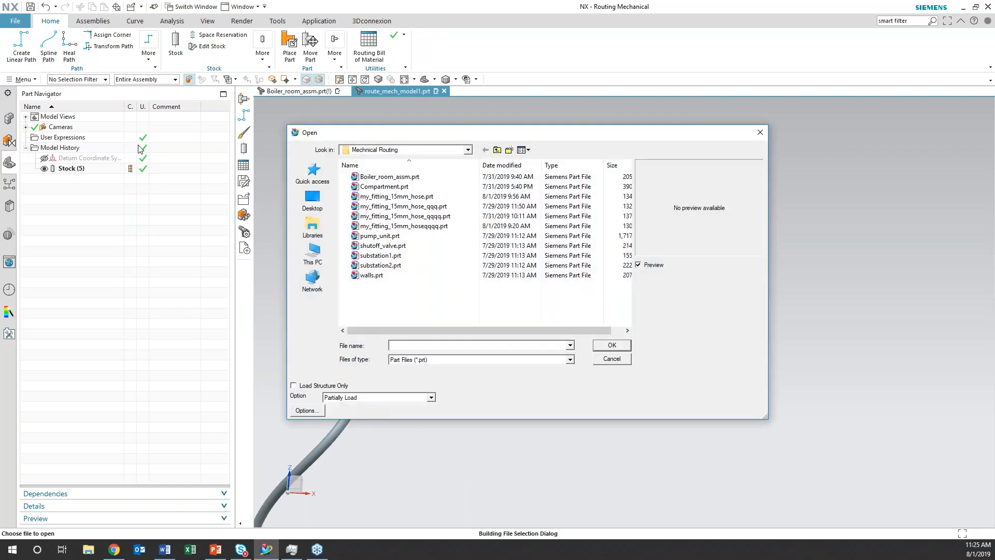
pyautogui.click(418, 198)
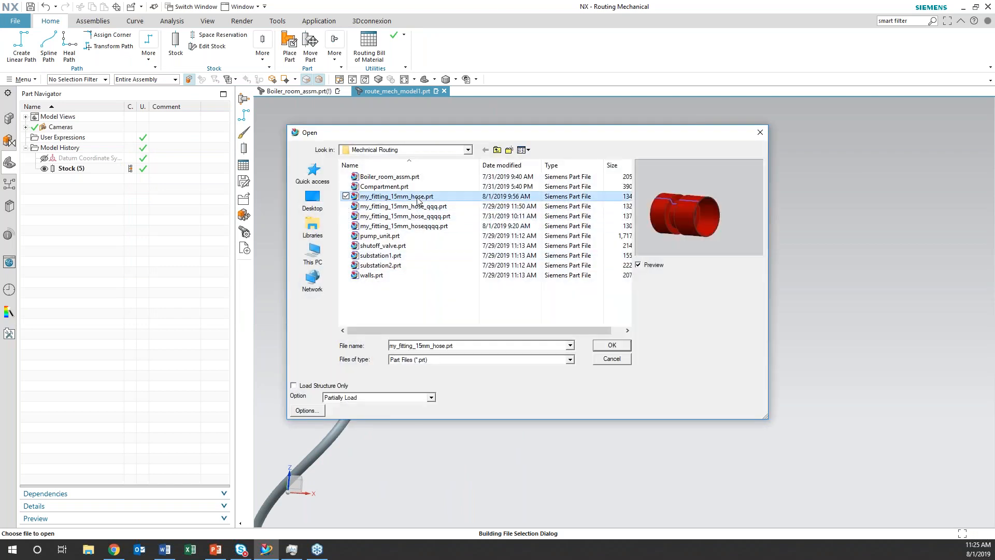
pyautogui.click(609, 346)
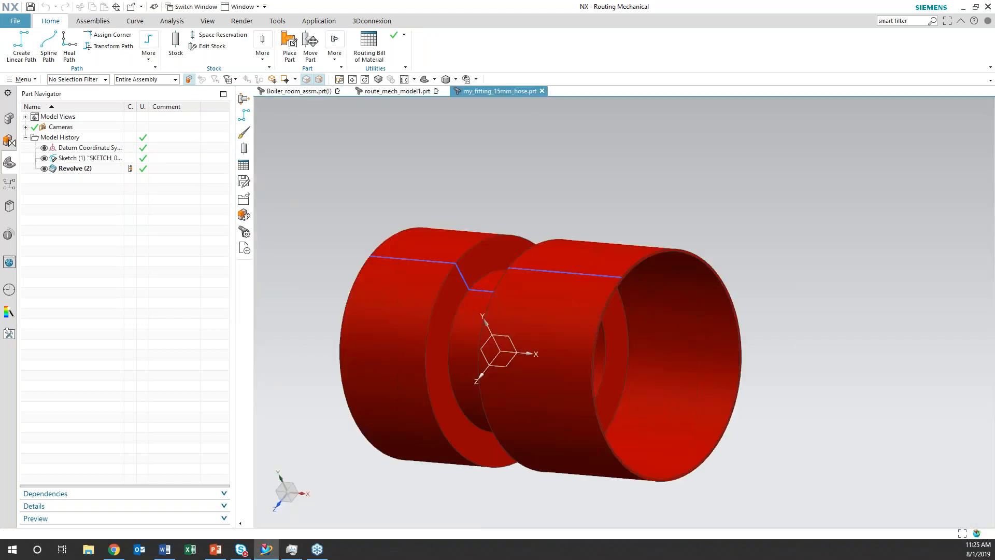
# Start a new fitting port with Qualify Part, placing its origin at the centre of the +X end opening and reversing its align vector to point outward
pyautogui.moveTo(306, 330); pyautogui.dragTo(315, 284, button='middle')
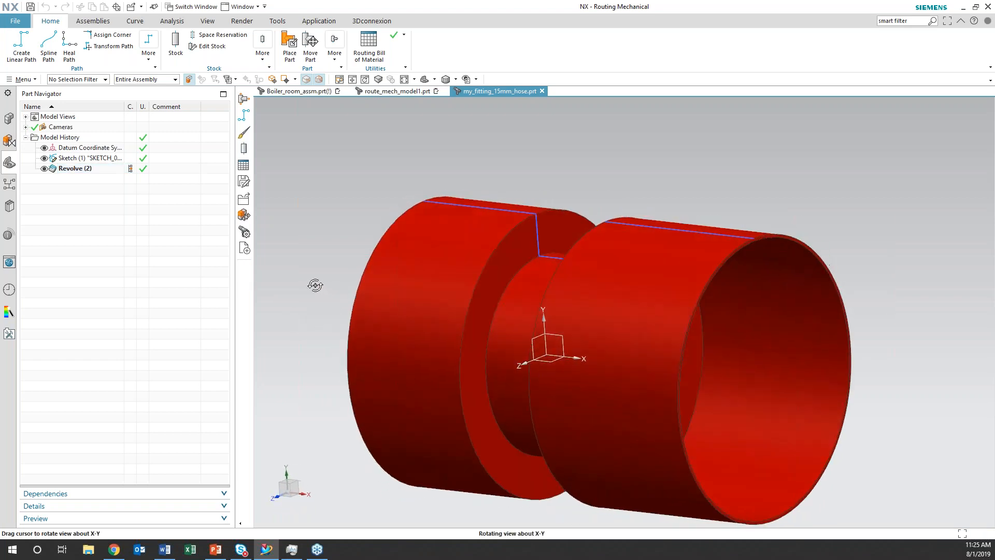
pyautogui.scroll(-3, 315, 284)
pyautogui.moveTo(481, 444); pyautogui.dragTo(513, 404, button='middle')
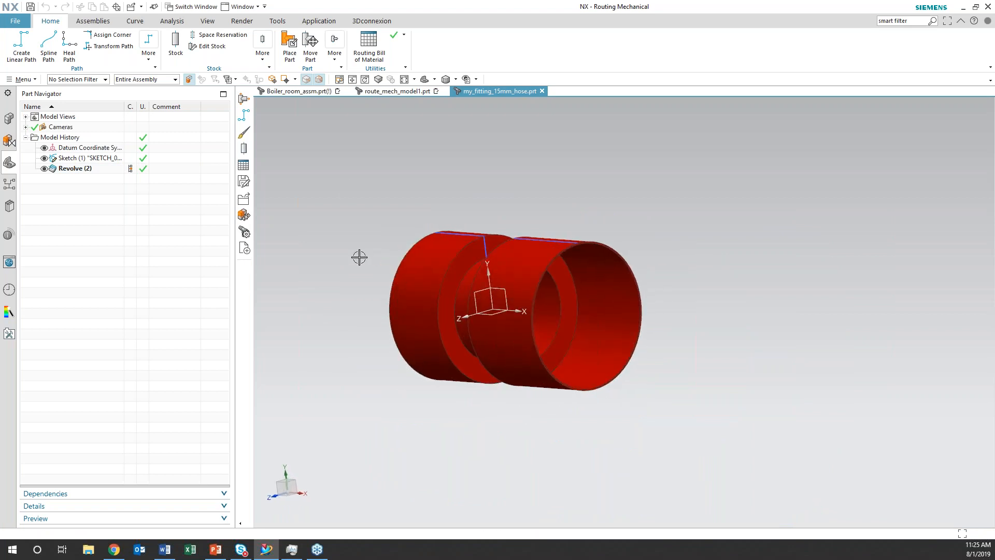
pyautogui.click(335, 60)
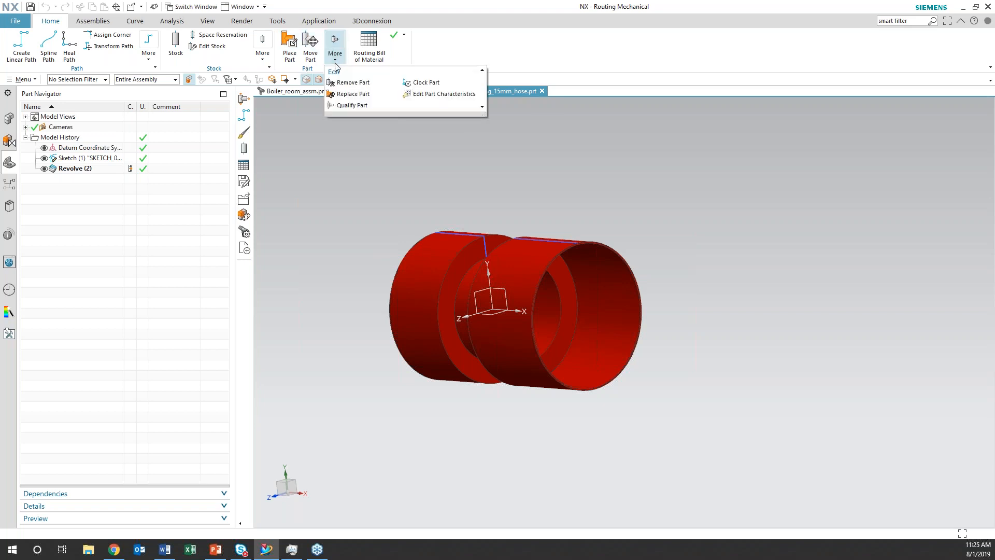
pyautogui.click(352, 106)
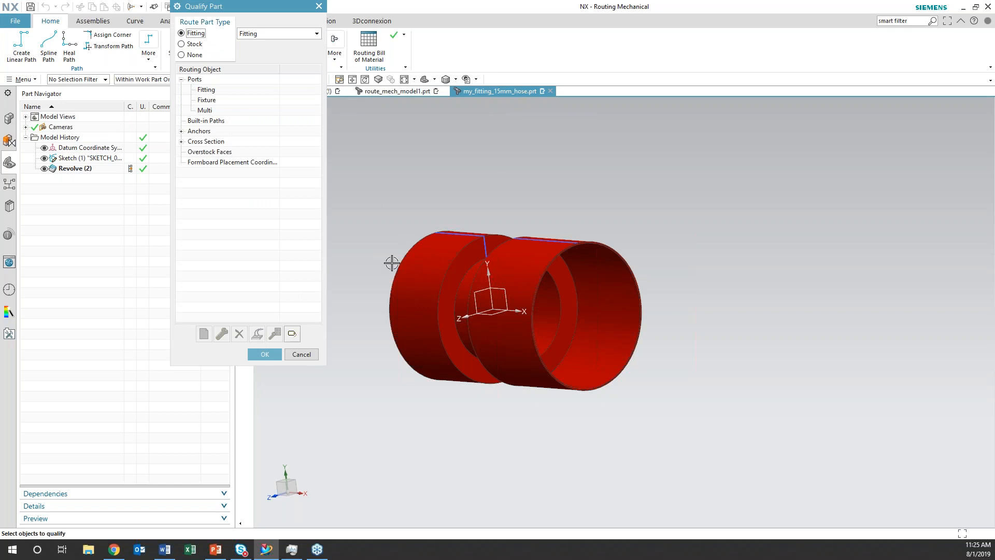
pyautogui.click(207, 92)
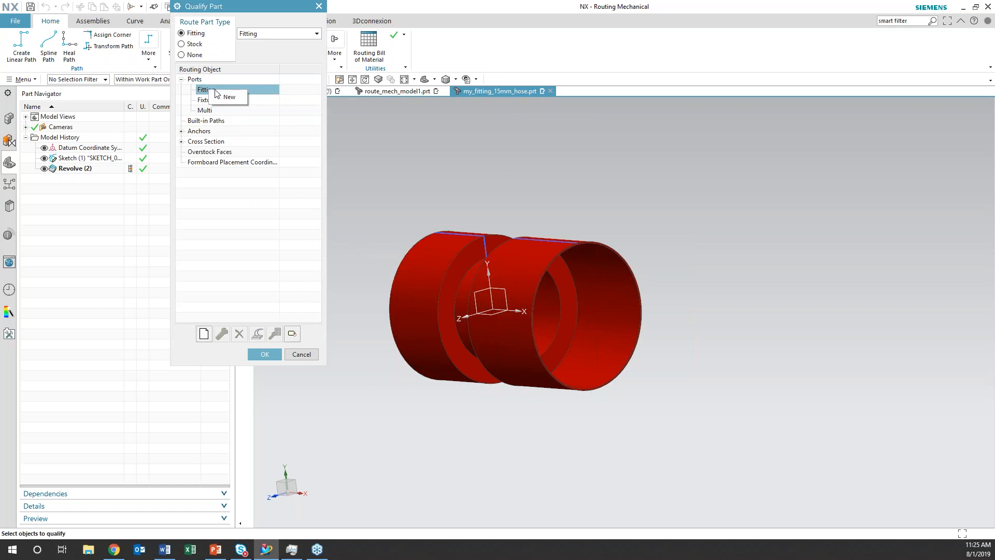
pyautogui.doubleClick(218, 92)
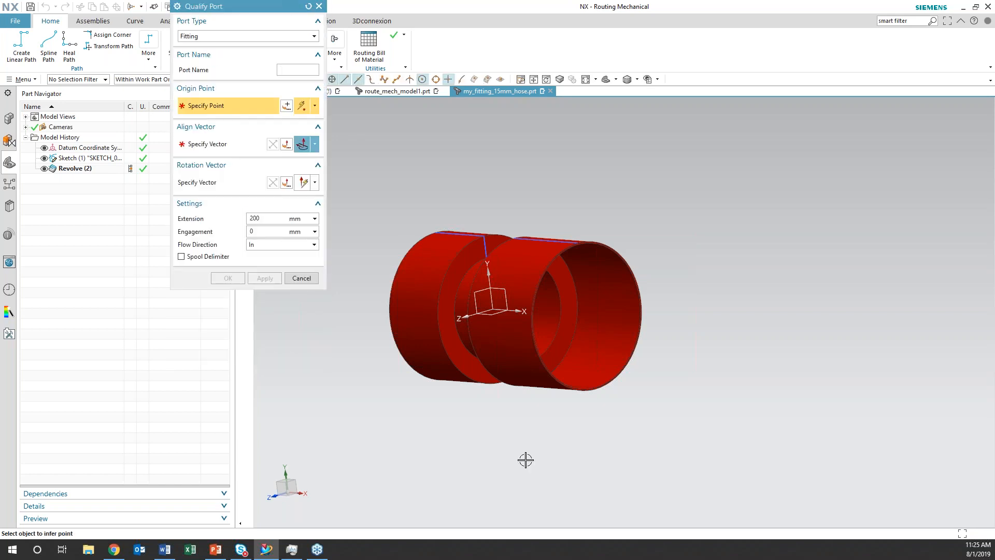
pyautogui.moveTo(560, 449); pyautogui.dragTo(569, 449, button='middle')
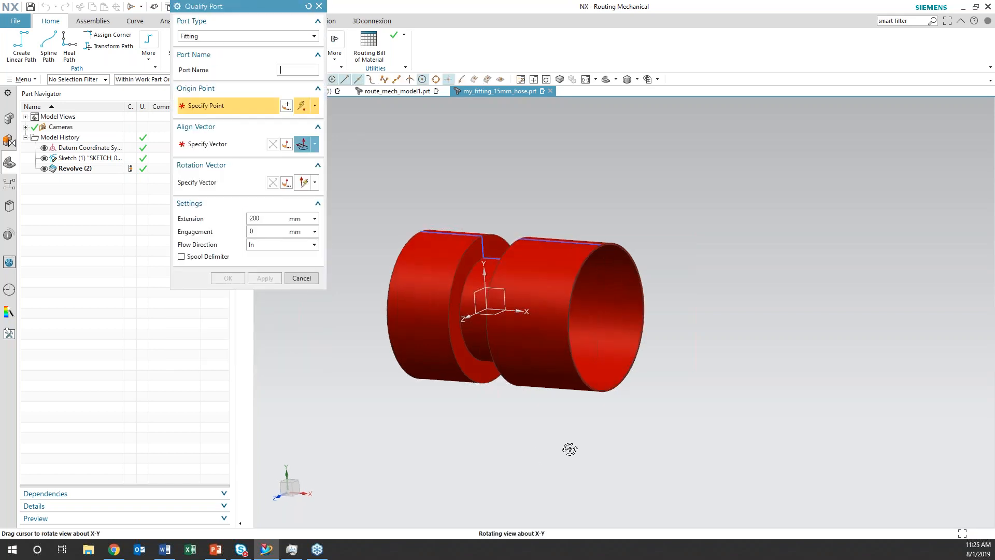
pyautogui.click(606, 316)
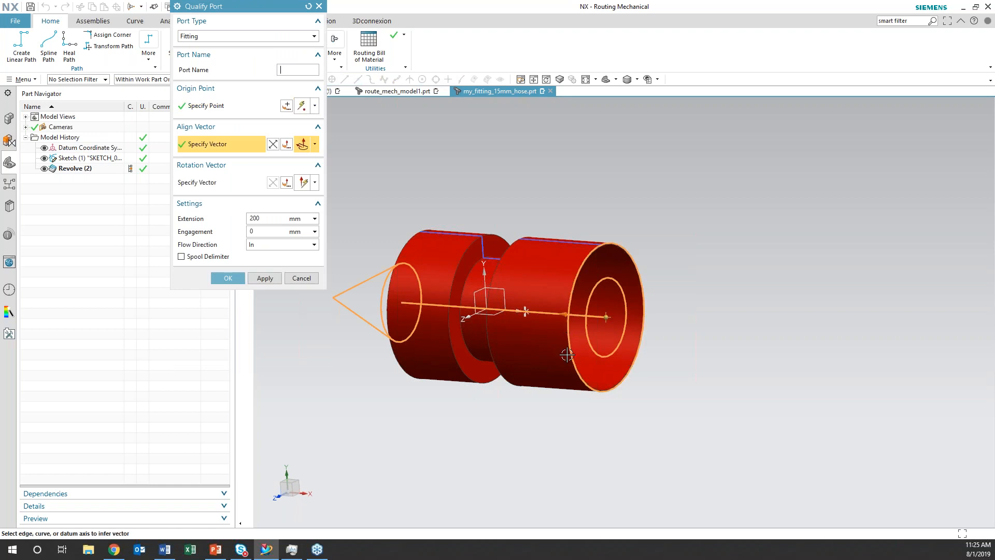
pyautogui.click(273, 144)
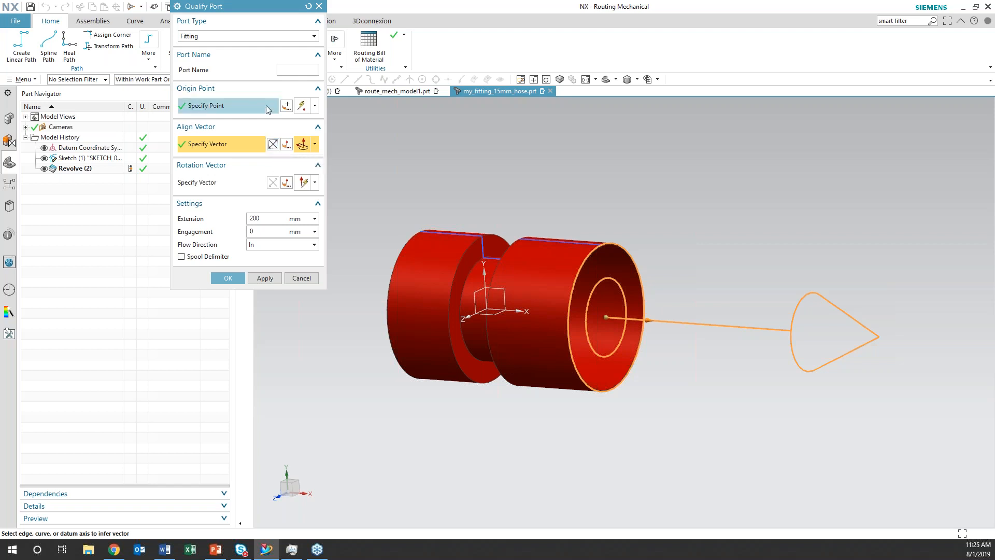
# Name the port out1, set its flow direction to Either, and accept it
pyautogui.click(288, 69)
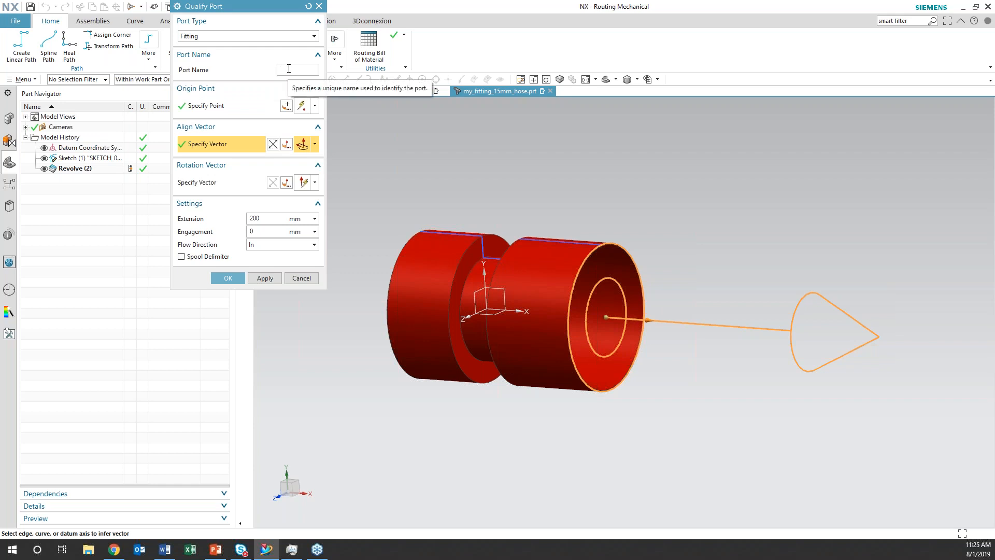
pyautogui.click(305, 250)
pyautogui.click(302, 258)
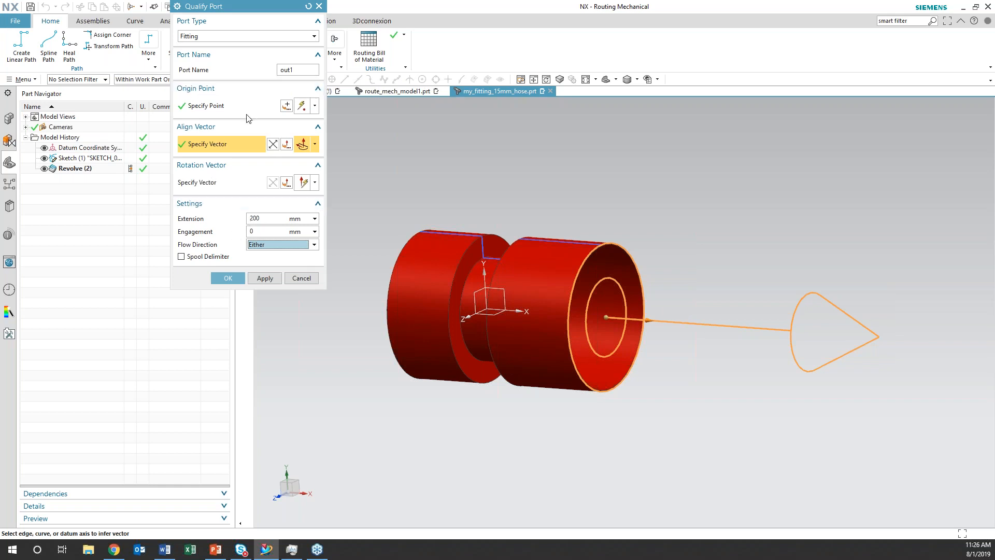
pyautogui.scroll(-1, 568, 447)
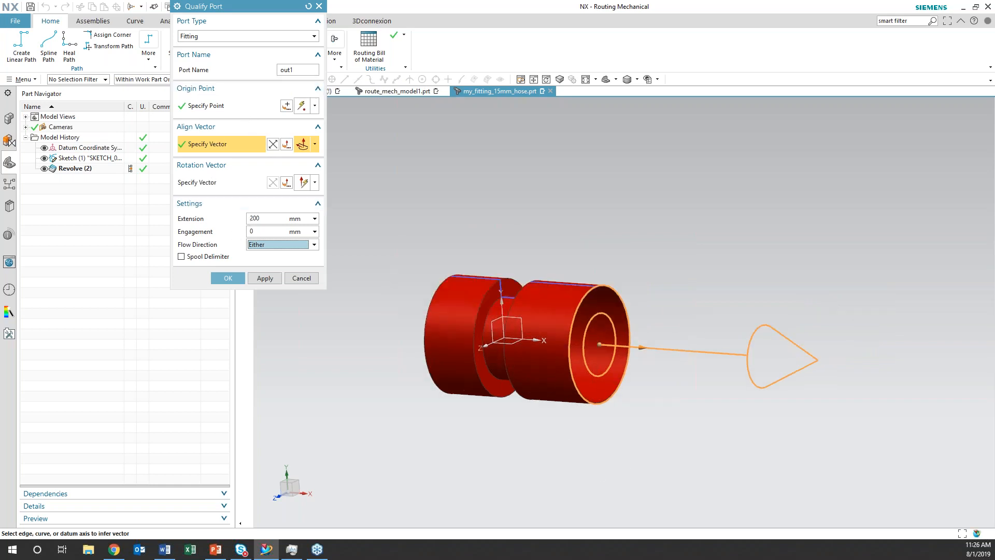
pyautogui.moveTo(566, 446); pyautogui.dragTo(589, 444, button='middle')
pyautogui.click(228, 278)
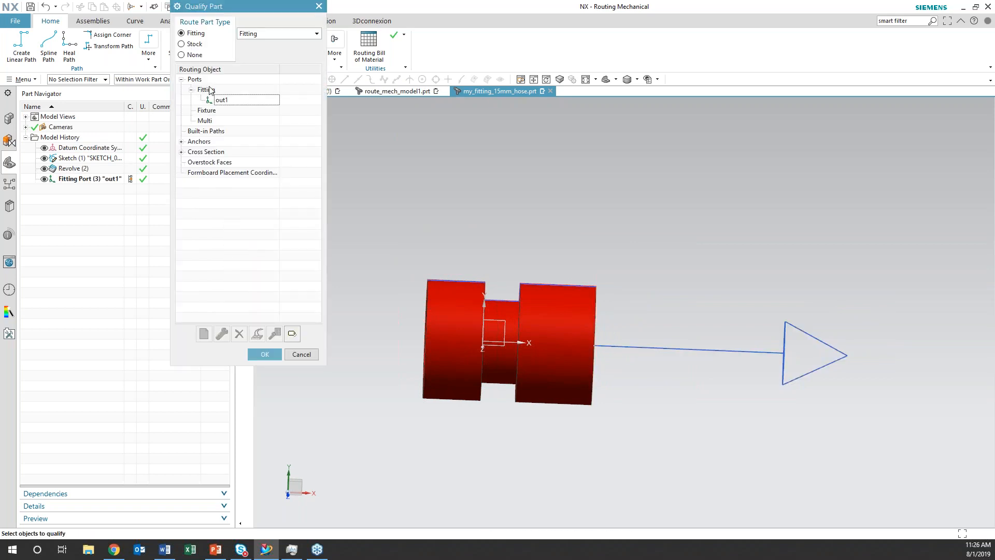
# Start a second fitting port with its origin at the centre of the opposite end opening and its align vector pointing outward
pyautogui.doubleClick(212, 93)
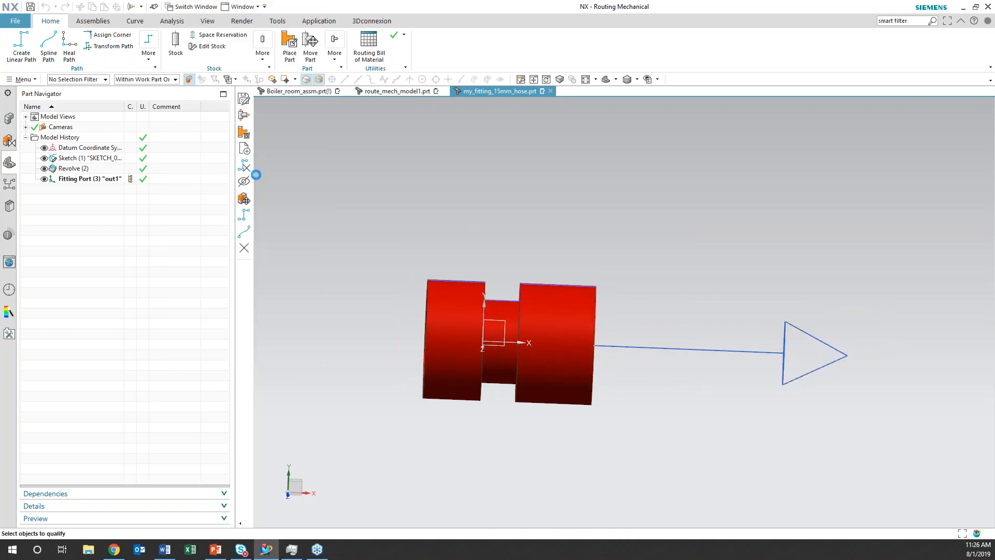
pyautogui.moveTo(366, 340); pyautogui.dragTo(417, 387, button='middle')
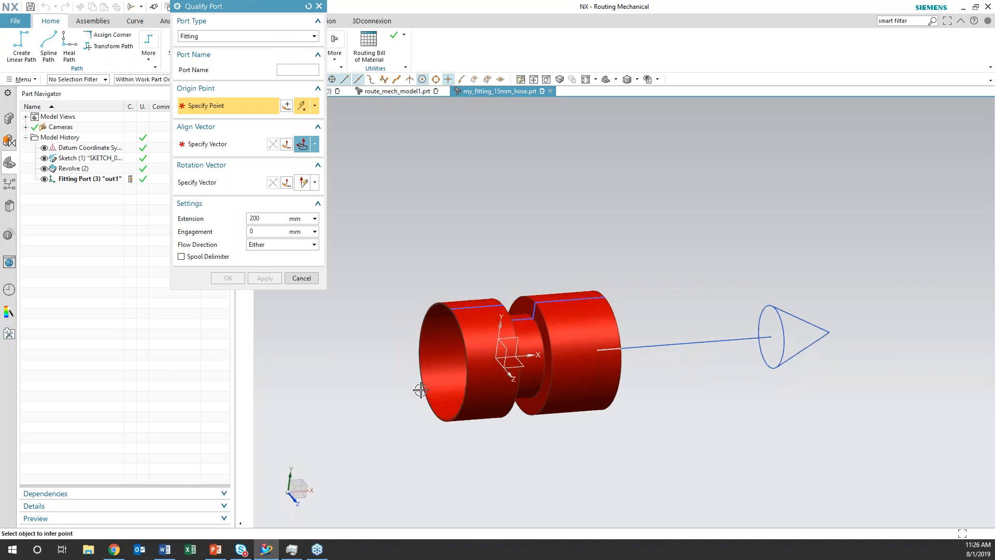
pyautogui.click(465, 381)
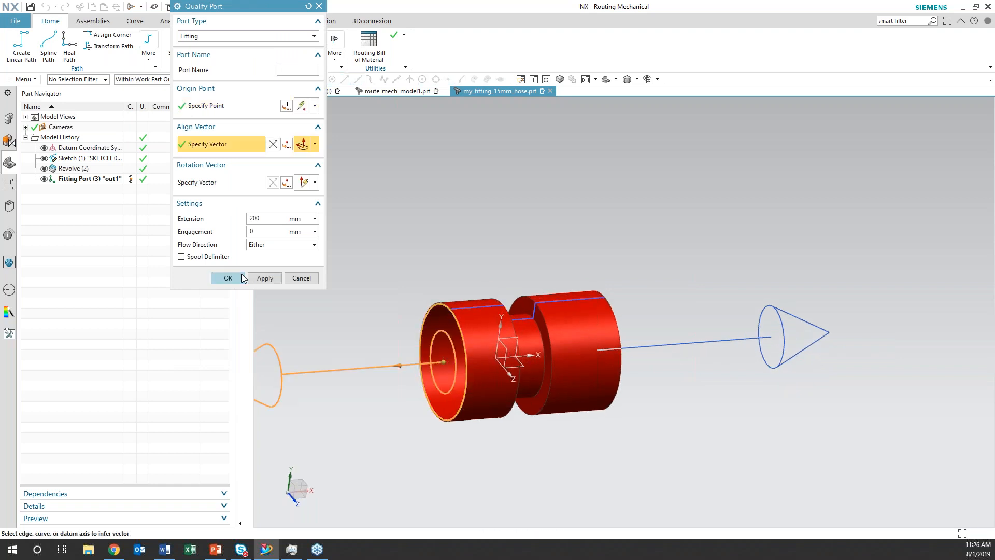
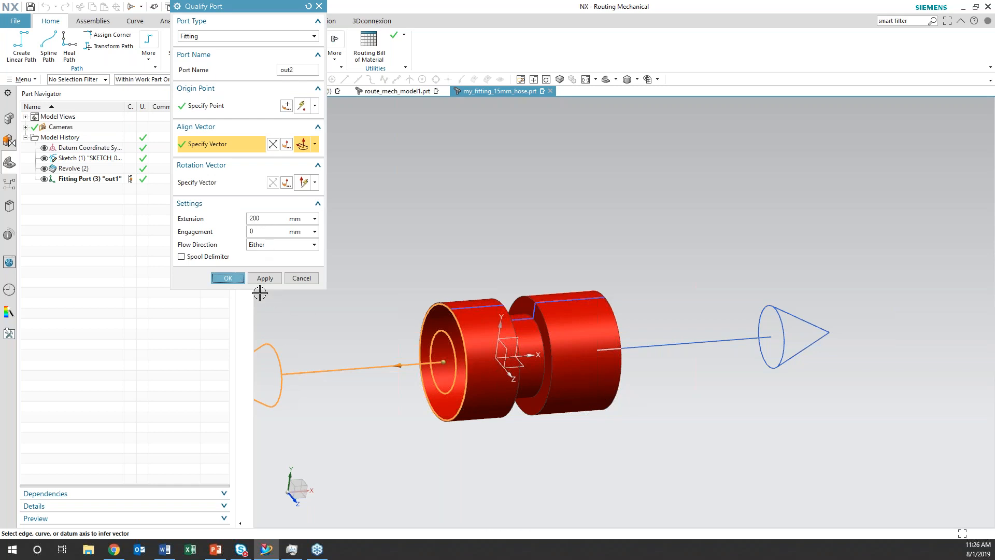
# Accept the second fitting port as out2 and complete the part's qualification as a fitting
pyautogui.click(228, 279)
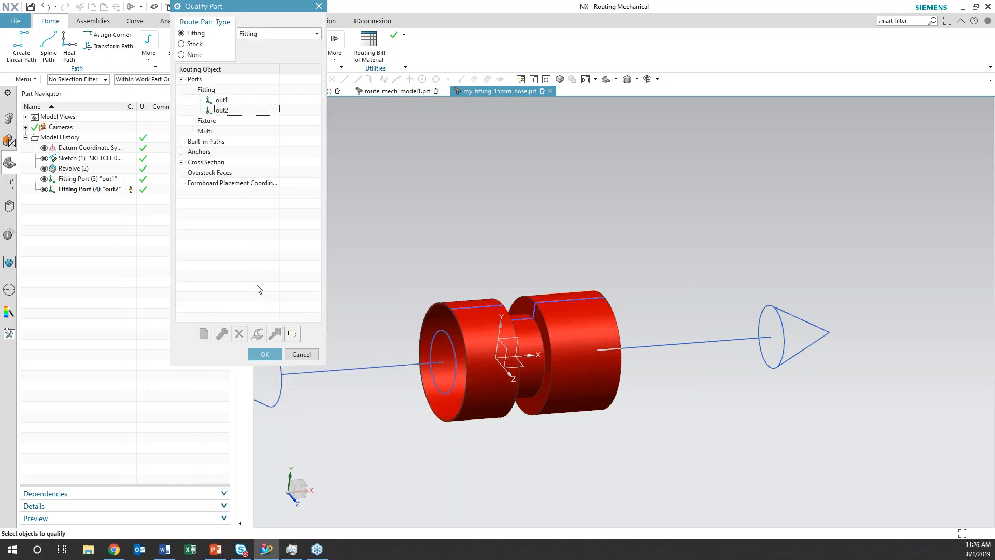
pyautogui.click(265, 354)
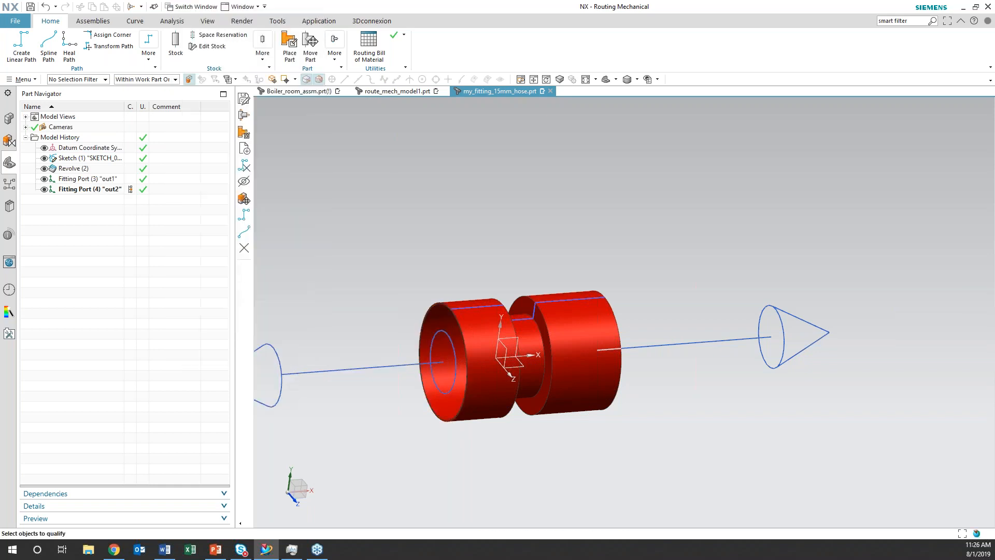
pyautogui.scroll(-1, 522, 225)
pyautogui.moveTo(523, 224); pyautogui.dragTo(654, 223, button='middle')
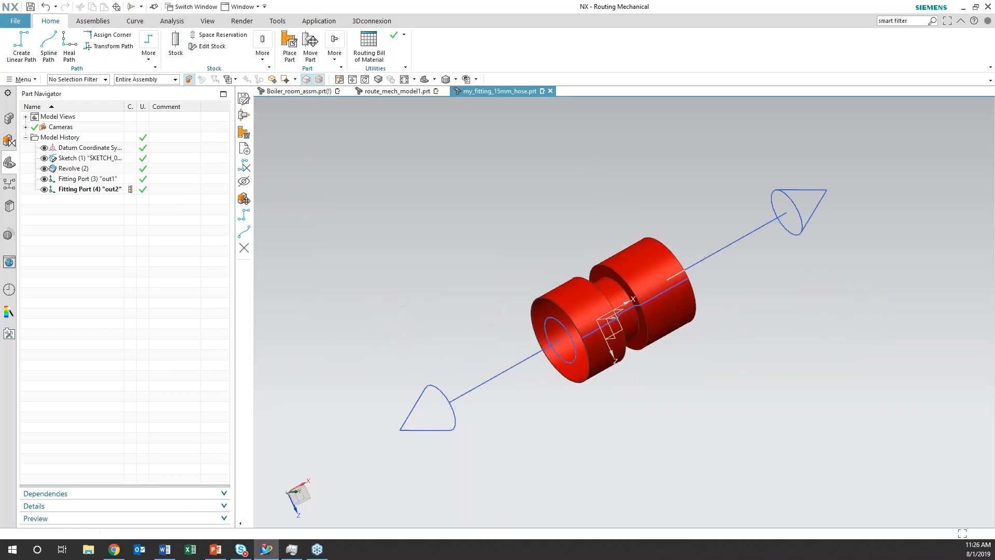
pyautogui.moveTo(586, 223); pyautogui.dragTo(577, 182, button='middle')
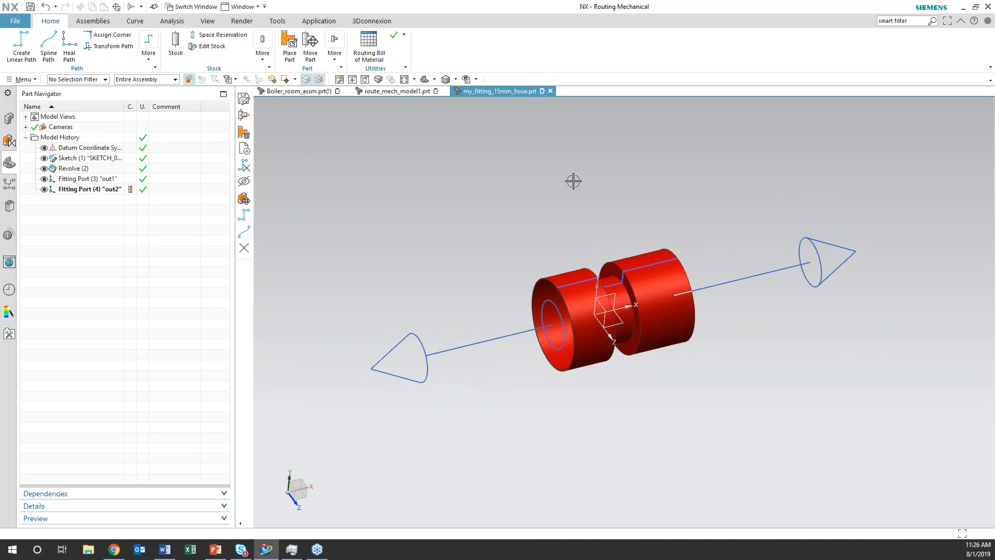
pyautogui.moveTo(609, 218)
pyautogui.mouseDown(button='middle')
pyautogui.moveTo(610, 203)
pyautogui.moveTo(612, 220)
pyautogui.mouseUp(button='middle')
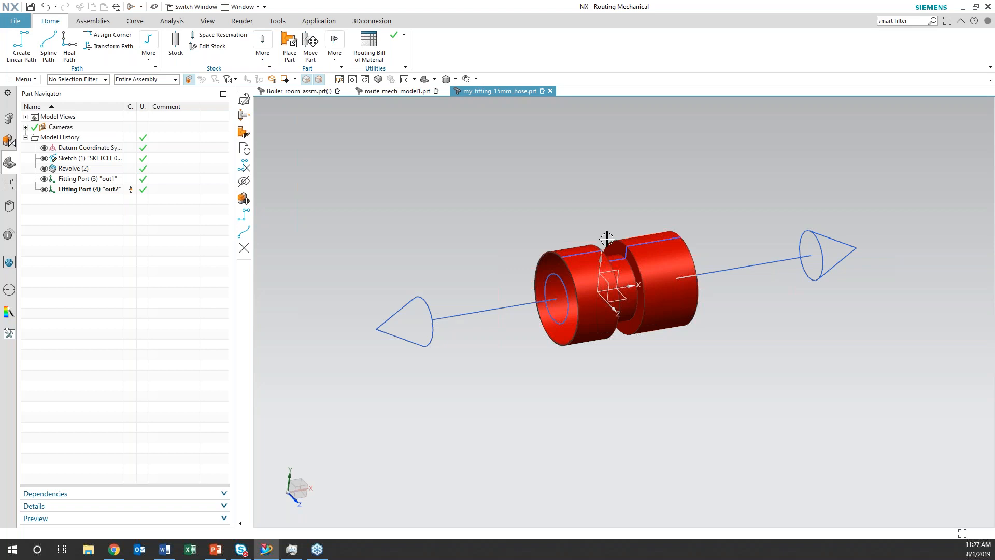
pyautogui.keyDown('shift'); pyautogui.moveTo(544, 375); pyautogui.dragTo(490, 411, button='middle'); pyautogui.keyUp('shift')
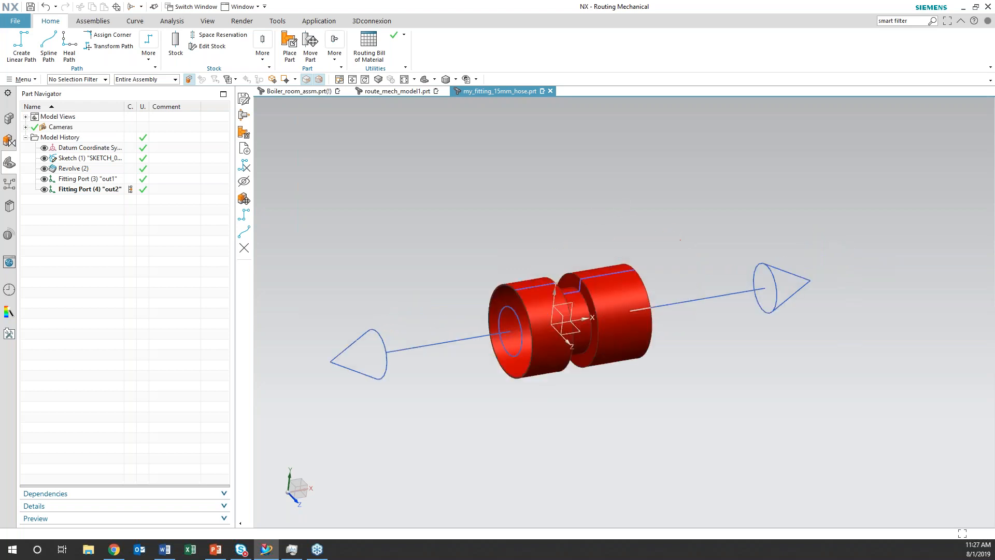
# Save the qualified fitting under the new name my_fitting_15mm_hose_qualified.prt in the Mechnical Routing folder
pyautogui.click(16, 21)
pyautogui.moveTo(31, 91)
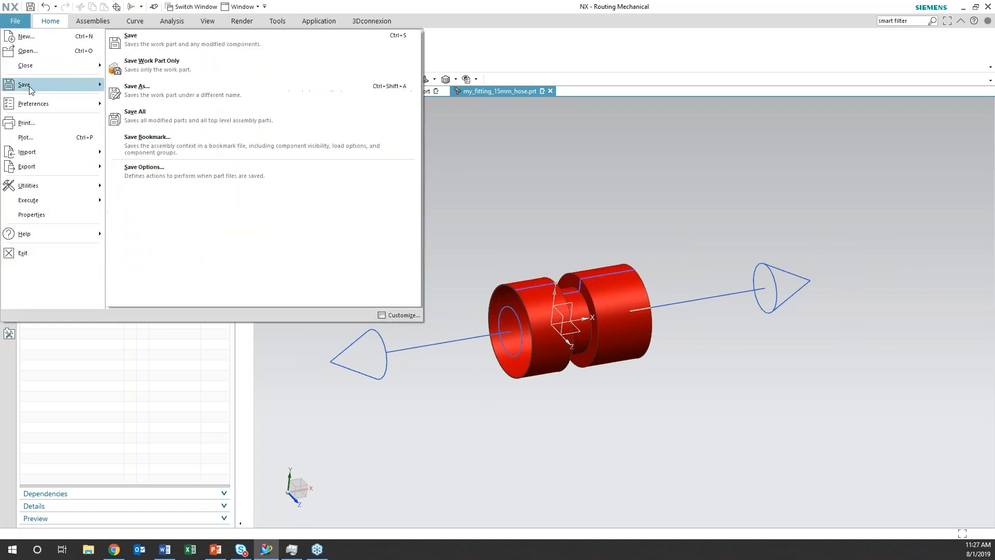
pyautogui.click(137, 89)
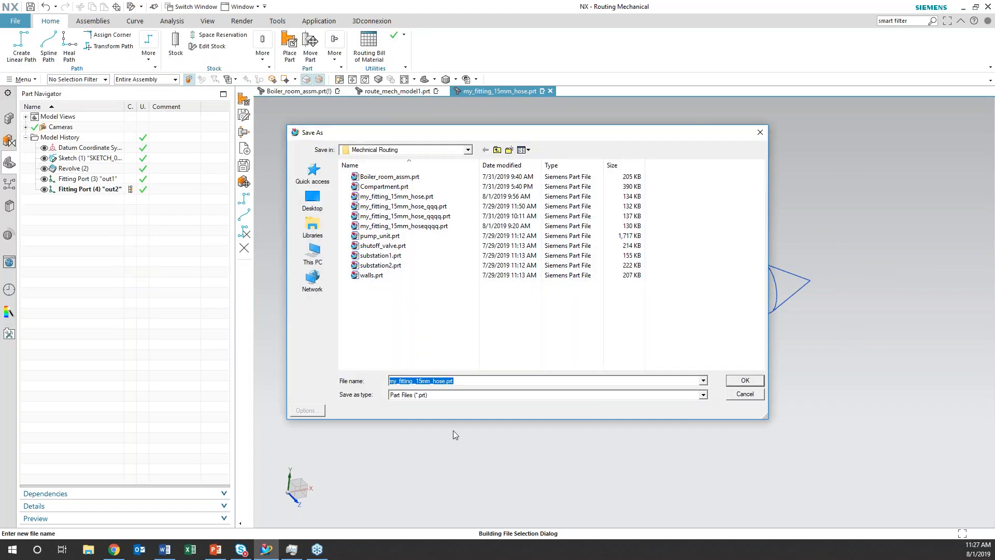
pyautogui.click(446, 381)
pyautogui.write('_qualified')
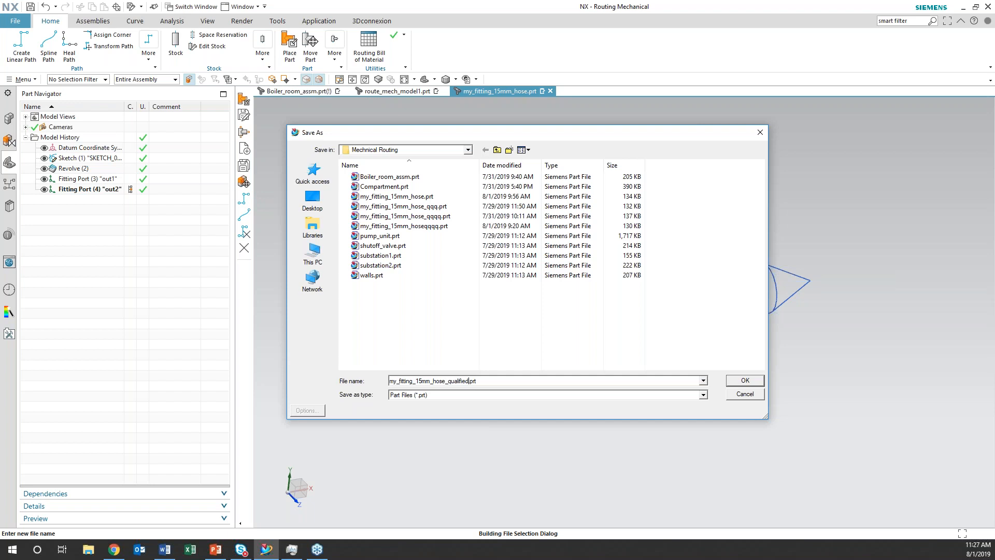
pyautogui.click(740, 384)
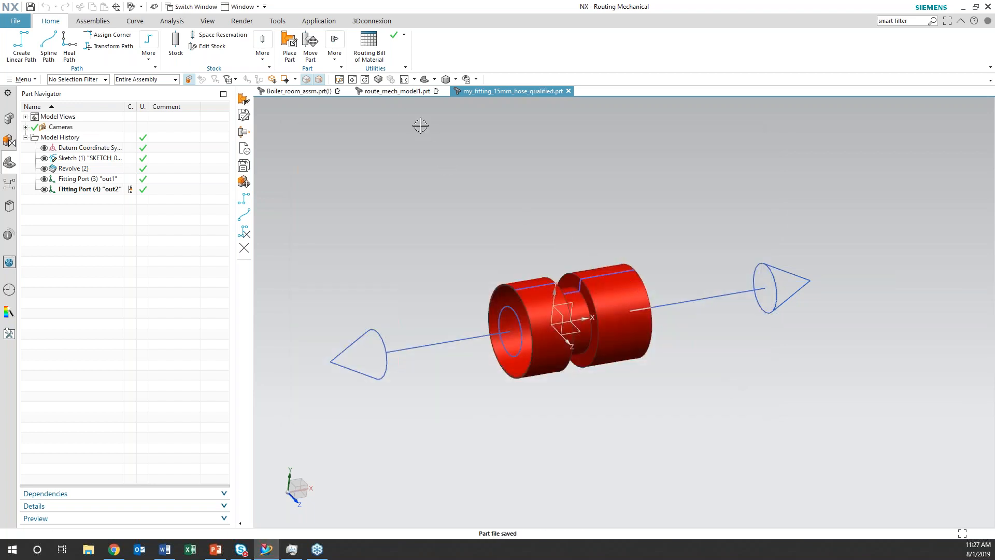
# Switch to route_mech_model1.prt and save it
pyautogui.click(405, 92)
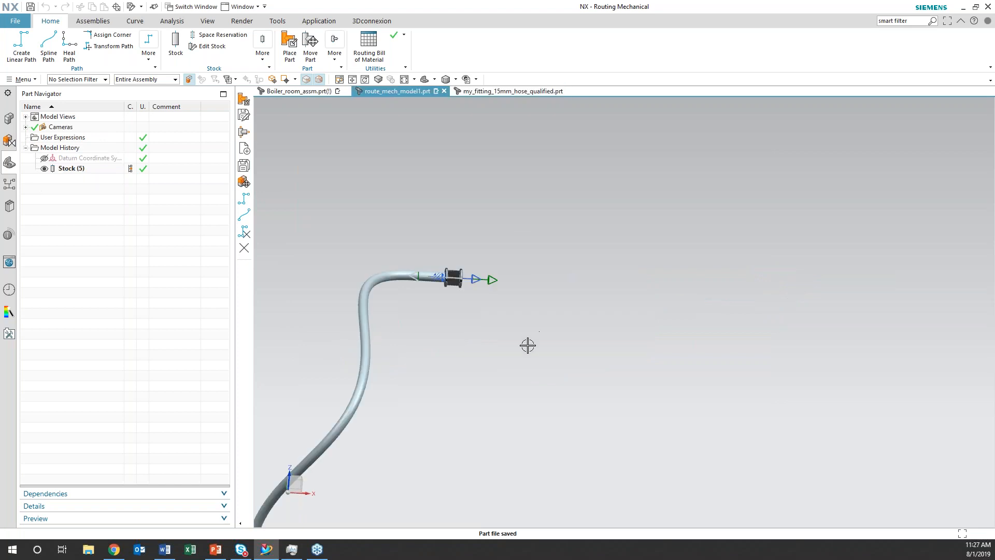
pyautogui.keyDown('shift'); pyautogui.moveTo(480, 374); pyautogui.dragTo(588, 361, button='middle'); pyautogui.keyUp('shift')
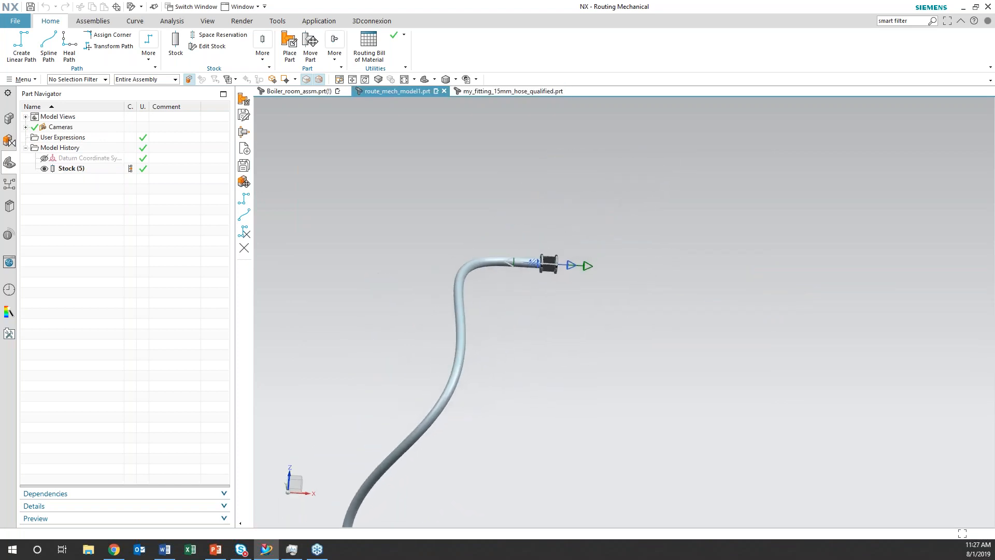
pyautogui.hotkey('ctrl', 's')
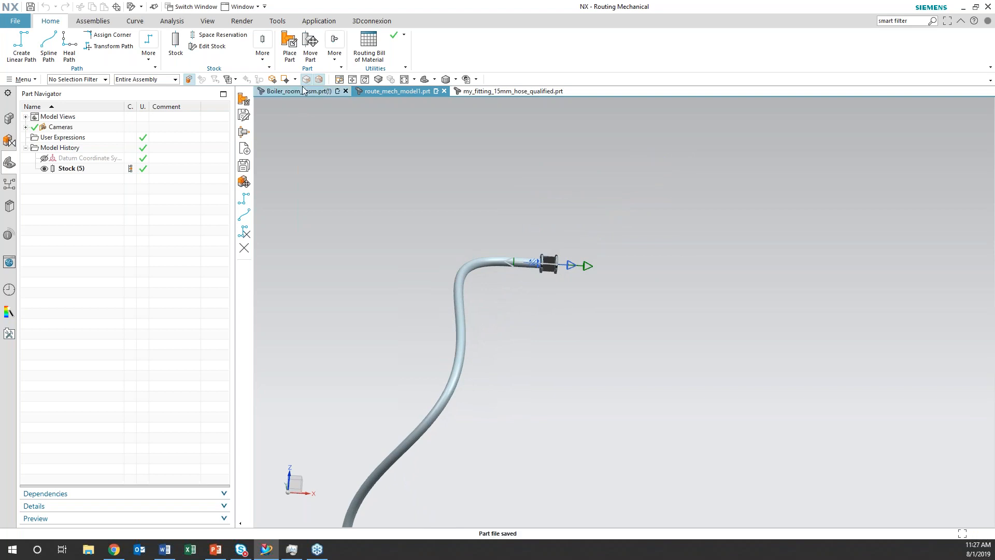
# Place my_fitting_15mm_hose_qualified.prt from the Mechnical Routing folder in free space beyond the pipe's open end, at about X 8325, Y 20197, Z 0
pyautogui.click(290, 57)
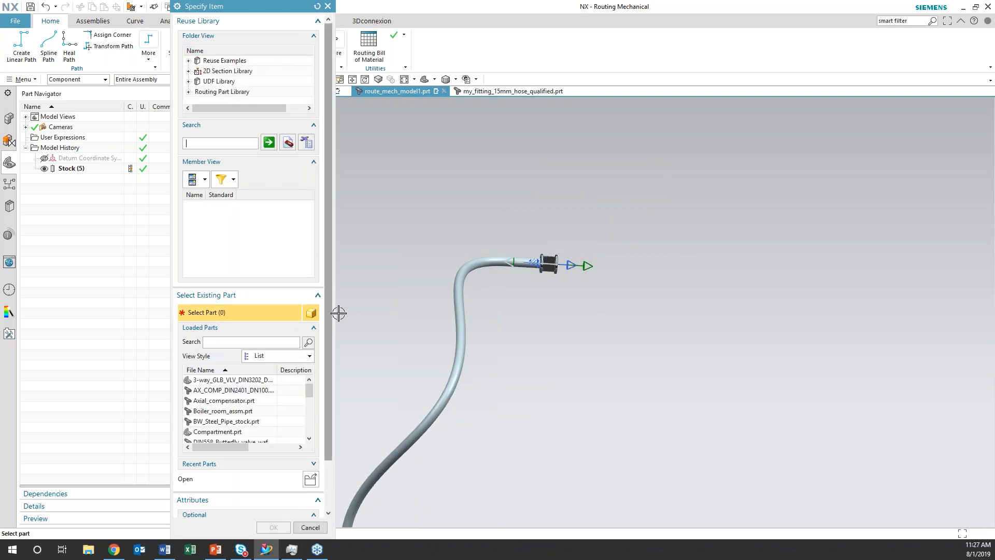
pyautogui.moveTo(331, 312); pyautogui.dragTo(328, 386)
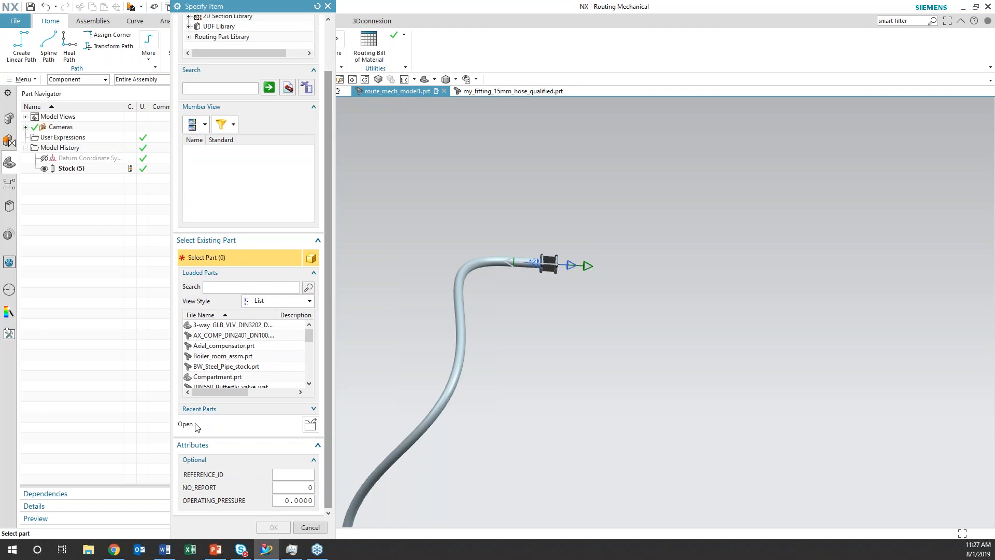
pyautogui.click(310, 425)
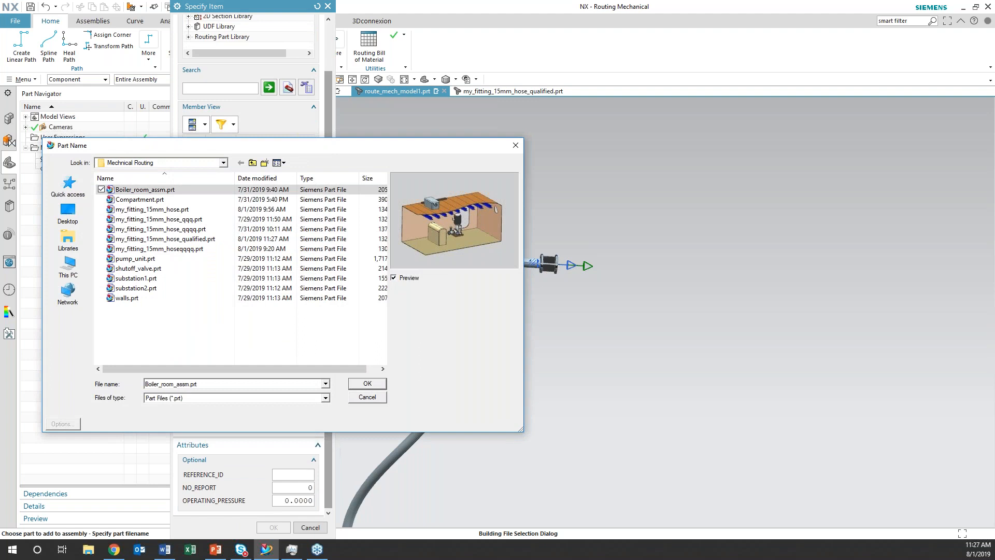
pyautogui.click(170, 240)
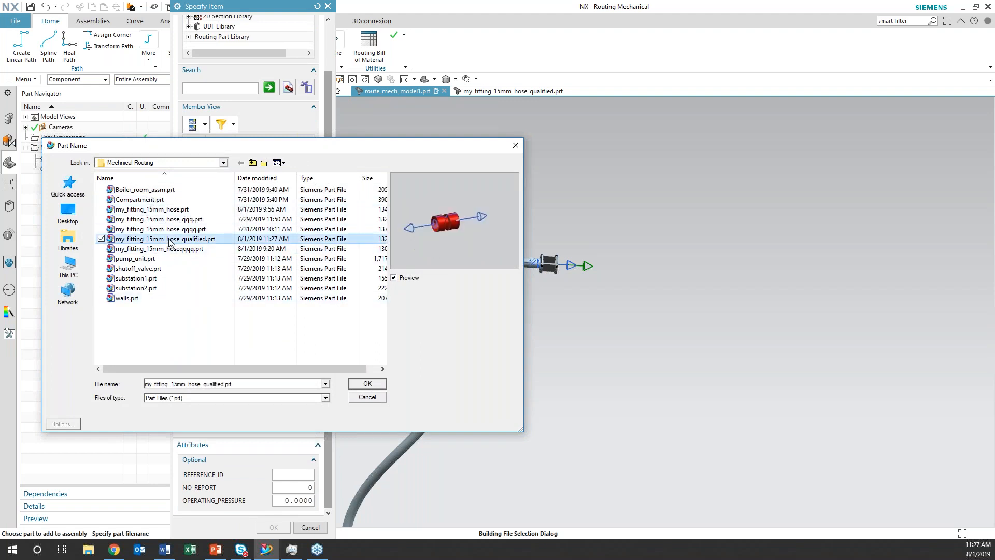
pyautogui.click(367, 383)
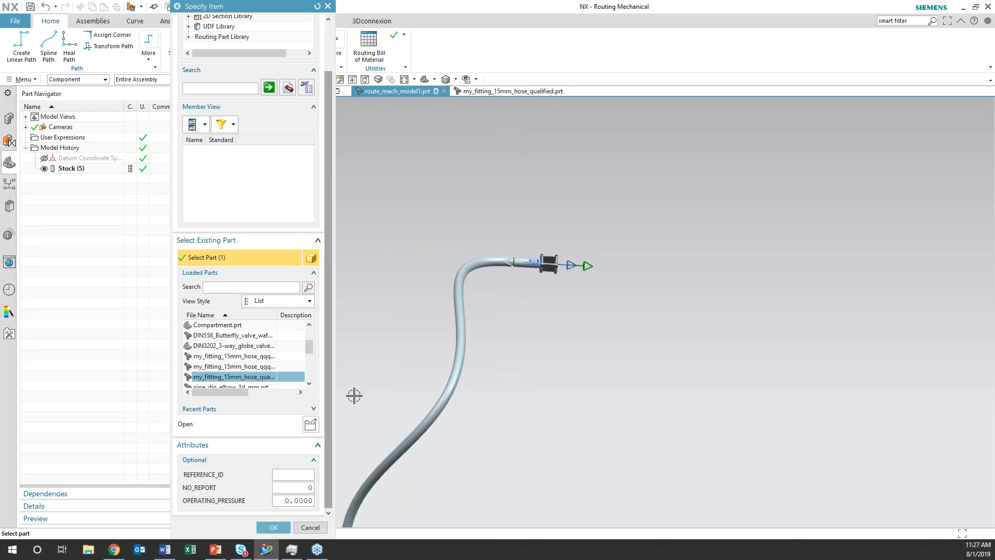
pyautogui.click(273, 527)
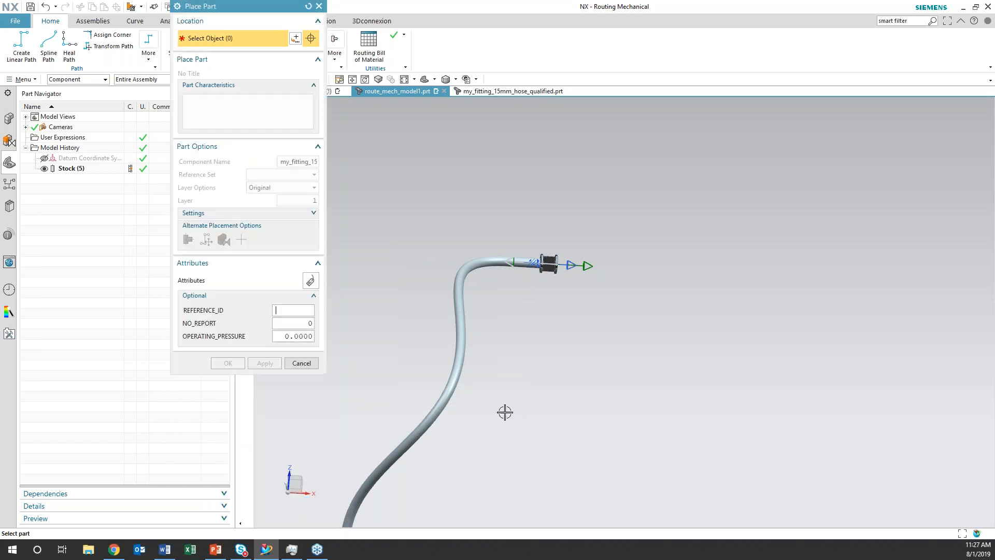
pyautogui.click(851, 306)
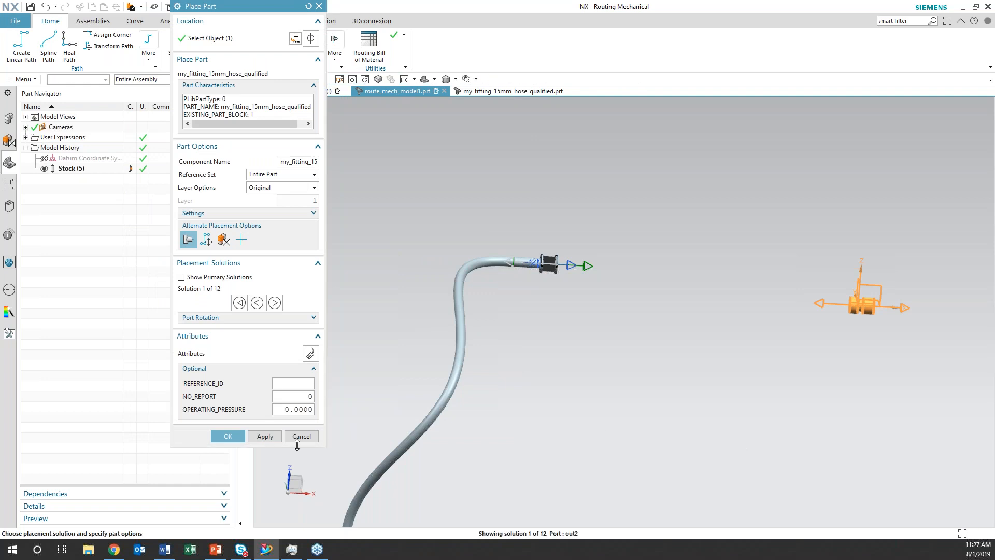
pyautogui.click(228, 436)
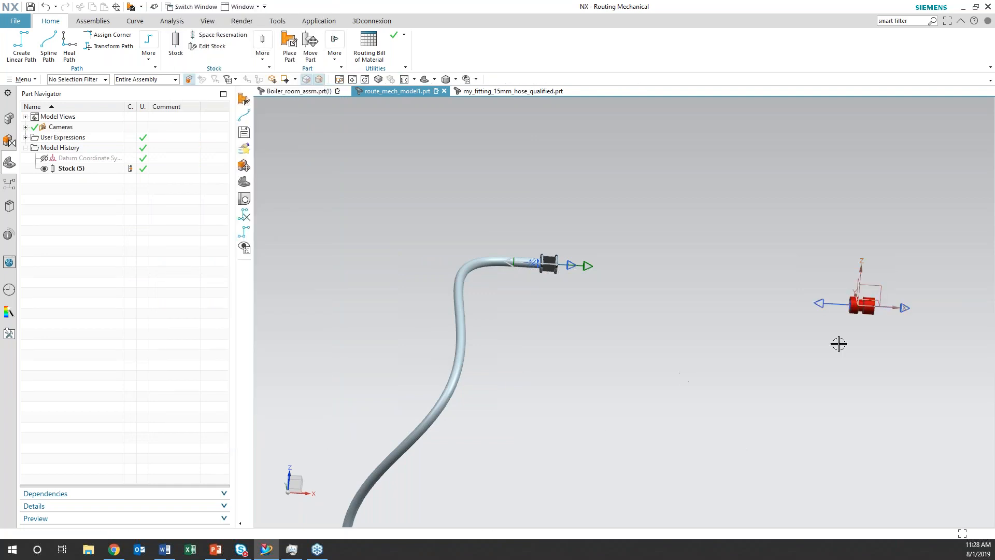
# Create a spline path with BW_Pipe_DN100 stock from the axial compensator's free port P2 to the facing port of the placed hose fitting
pyautogui.keyDown('shift'); pyautogui.moveTo(838, 342); pyautogui.dragTo(619, 344, button='middle'); pyautogui.keyUp('shift')
pyautogui.moveTo(555, 419); pyautogui.dragTo(524, 351, button='middle')
pyautogui.click(49, 45)
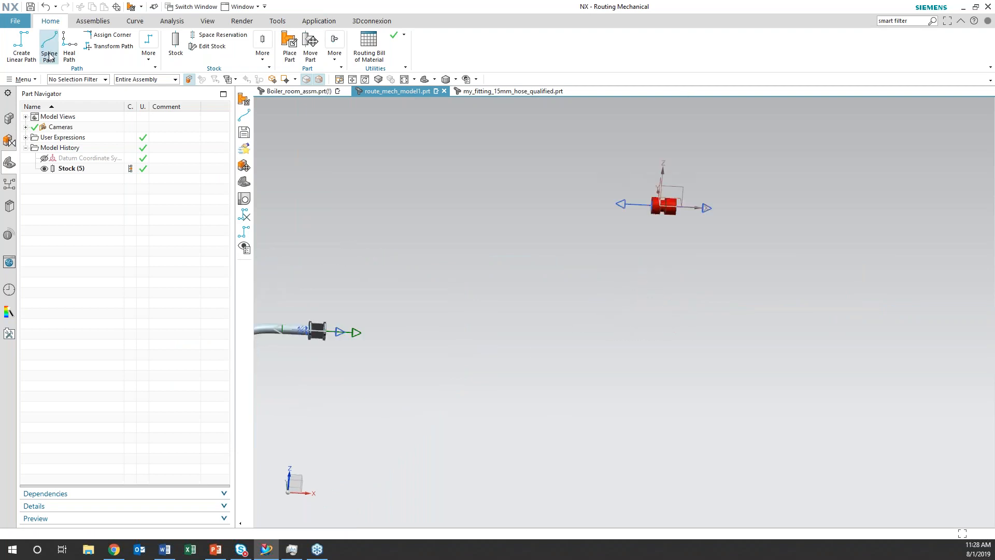
pyautogui.click(354, 322)
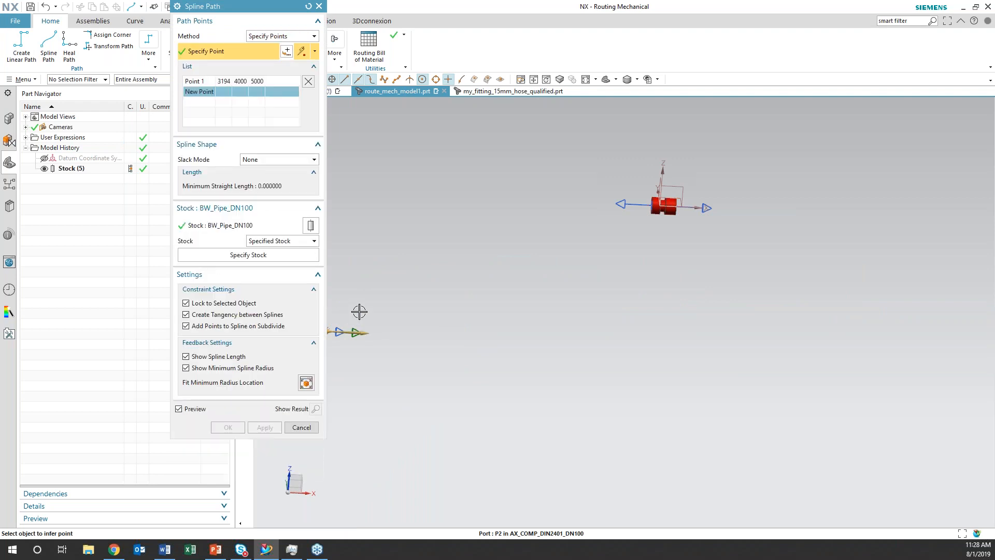
pyautogui.keyDown('shift'); pyautogui.moveTo(376, 321); pyautogui.dragTo(451, 325, button='middle'); pyautogui.keyUp('shift')
pyautogui.click(707, 211)
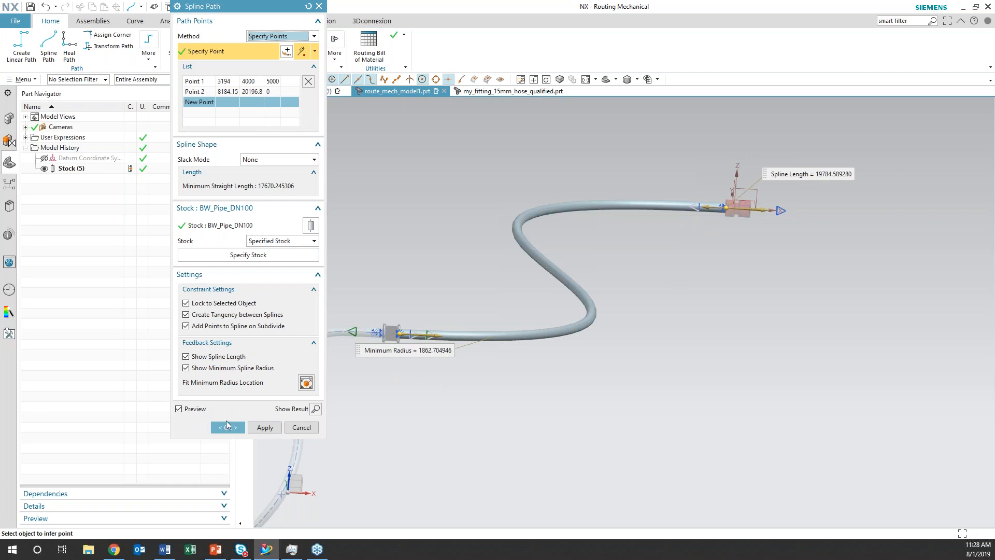
pyautogui.click(227, 426)
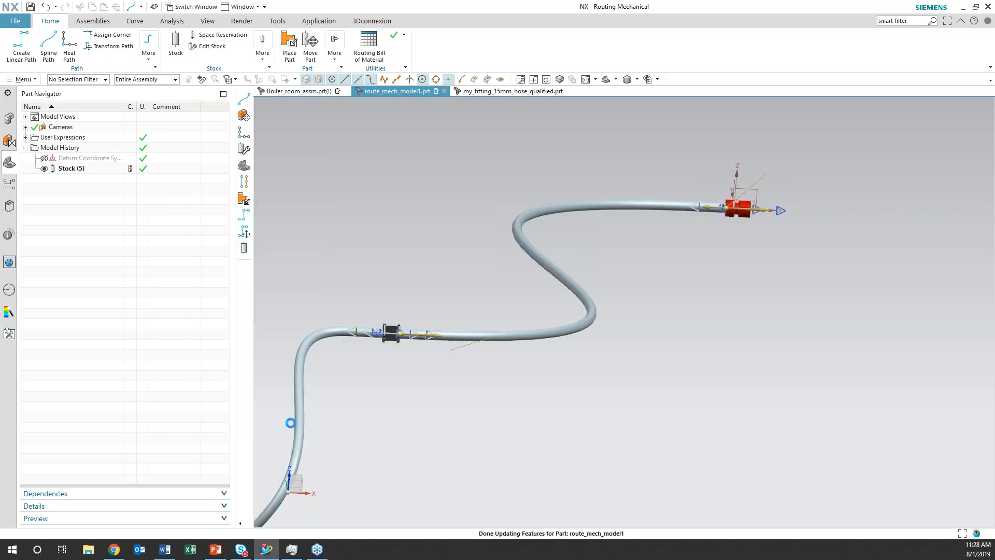
# Move the hose fitting component dynamically with its connected spline pipe to about X 8954, Y 20197, Z -302
pyautogui.rightClick(743, 206)
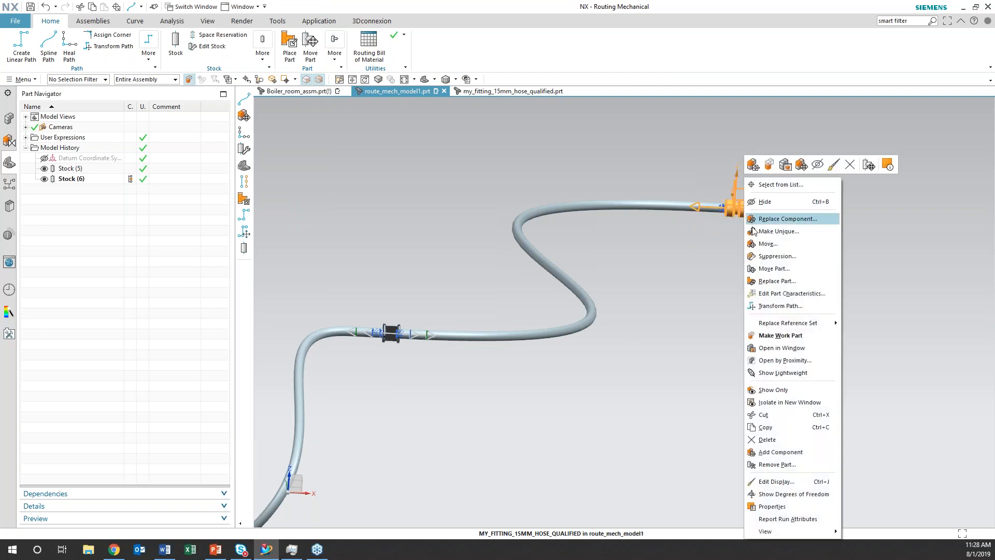
pyautogui.click(758, 244)
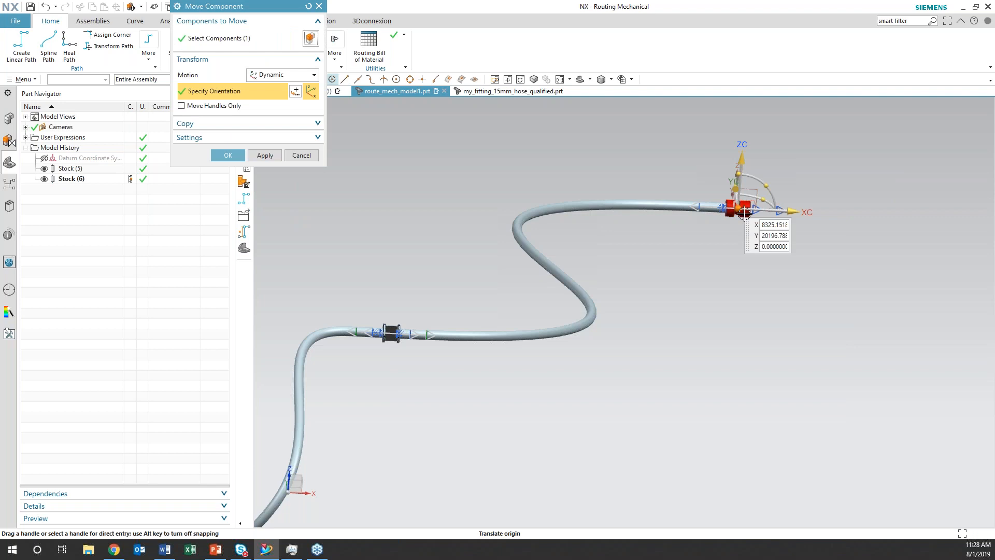
pyautogui.moveTo(744, 208); pyautogui.dragTo(795, 248)
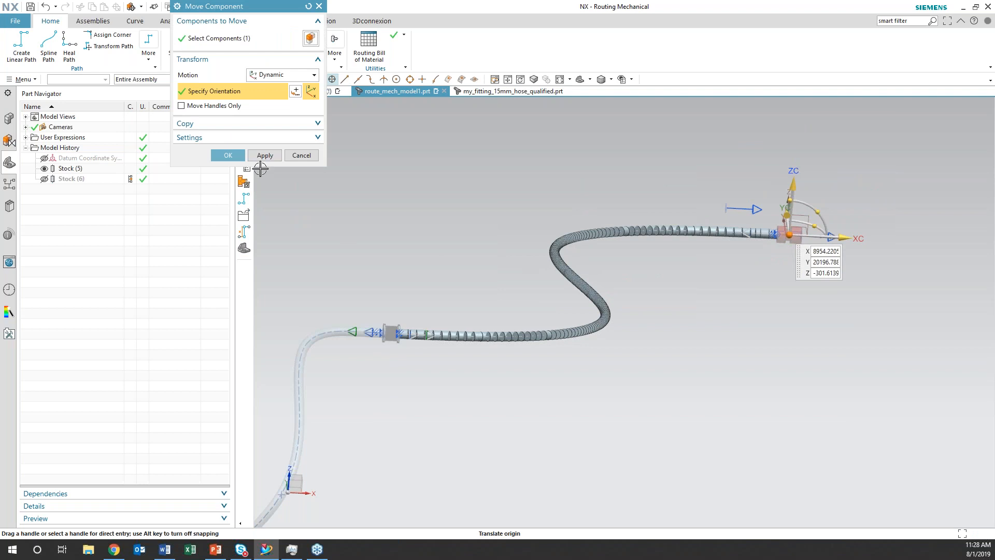
pyautogui.click(236, 157)
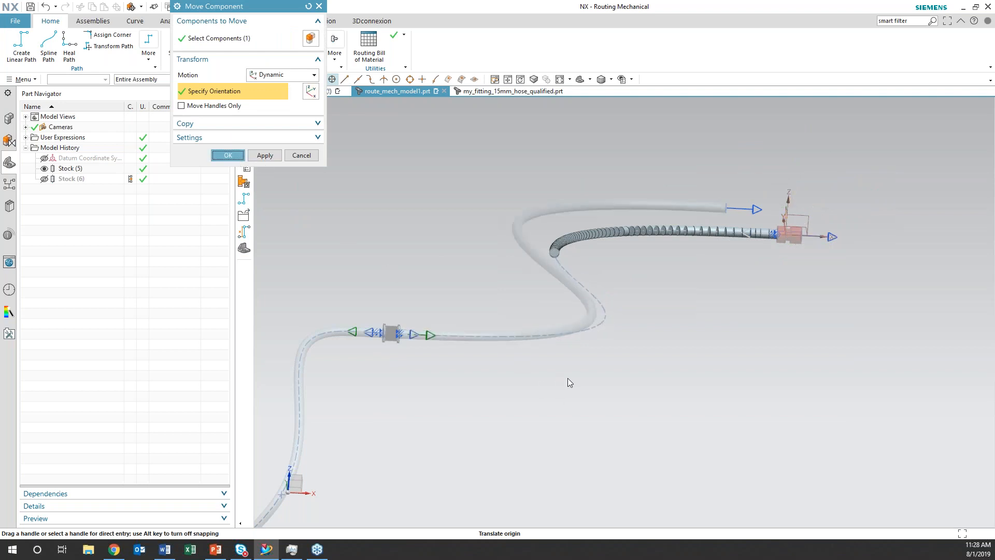
pyautogui.middleClick(554, 382)
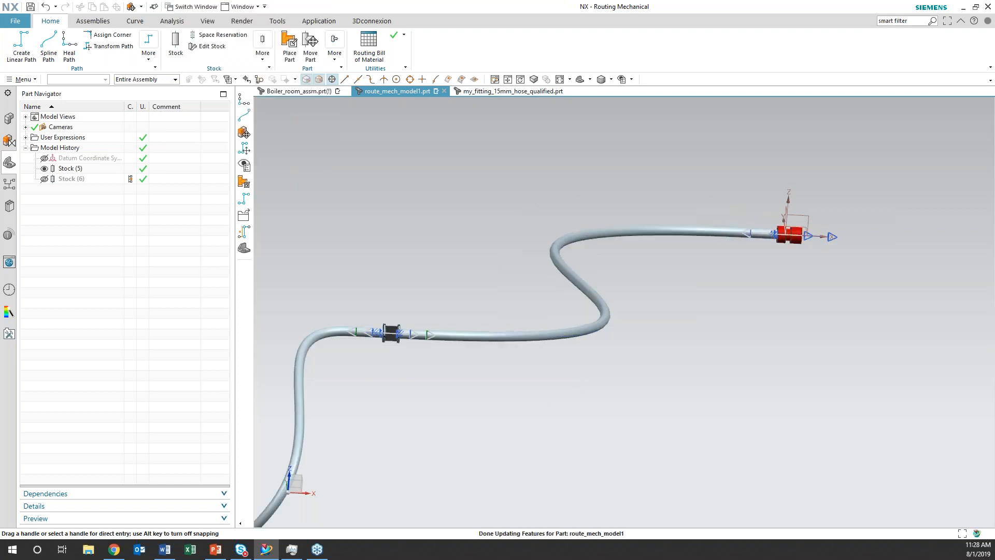
pyautogui.scroll(-4, 637, 360)
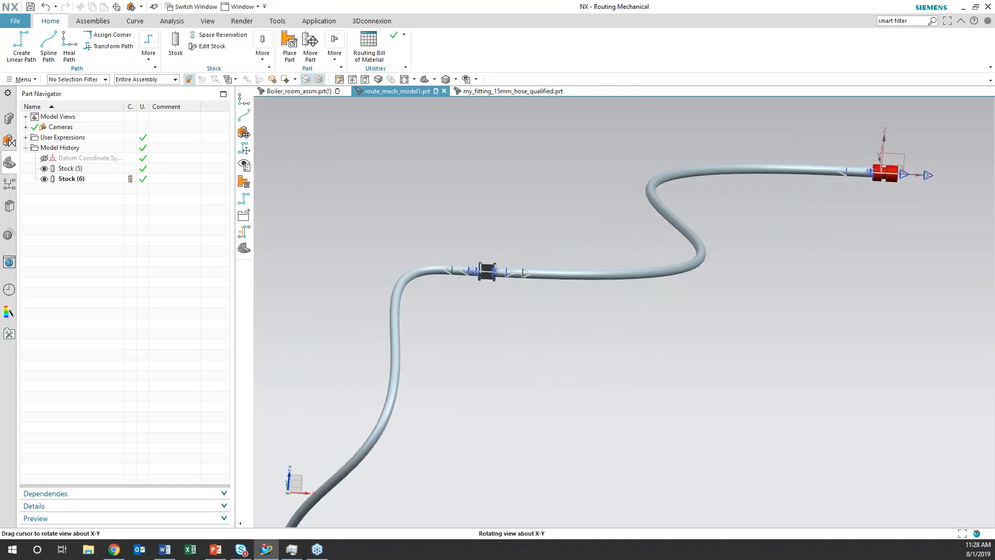
pyautogui.keyDown('shift'); pyautogui.moveTo(643, 399); pyautogui.dragTo(642, 339, button='middle'); pyautogui.keyUp('shift')
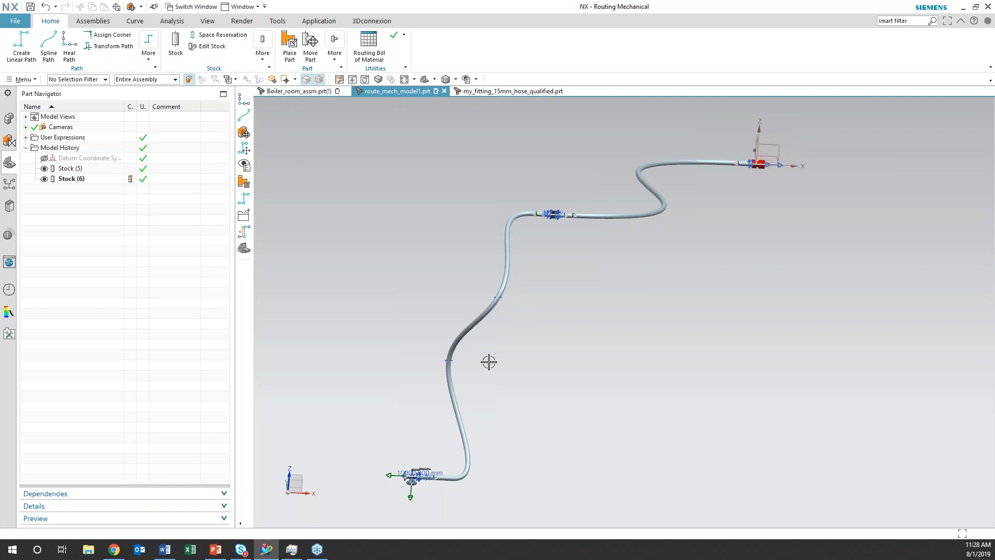
pyautogui.moveTo(570, 340); pyautogui.dragTo(557, 366, button='middle')
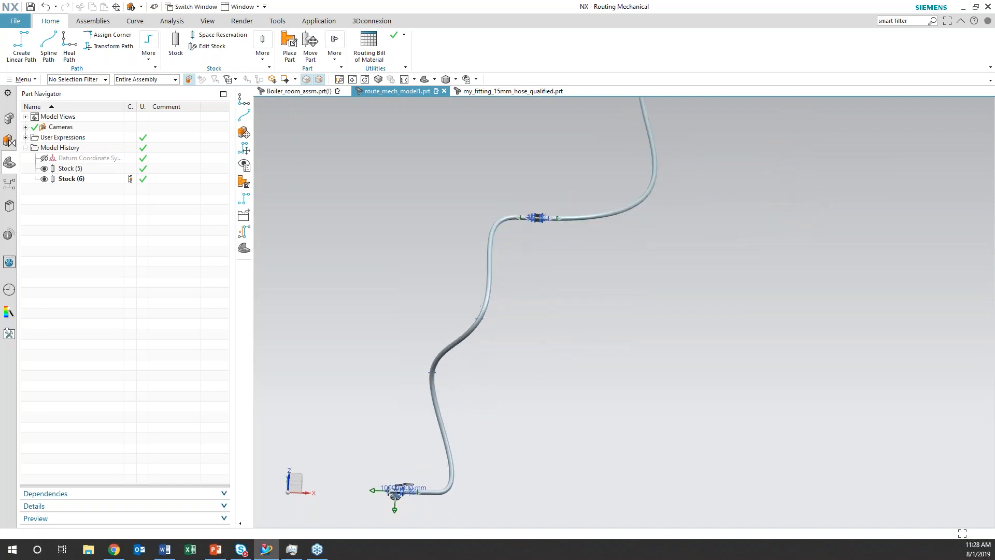
# Switch to the Boiler_room_assm.prt assembly
pyautogui.click(304, 92)
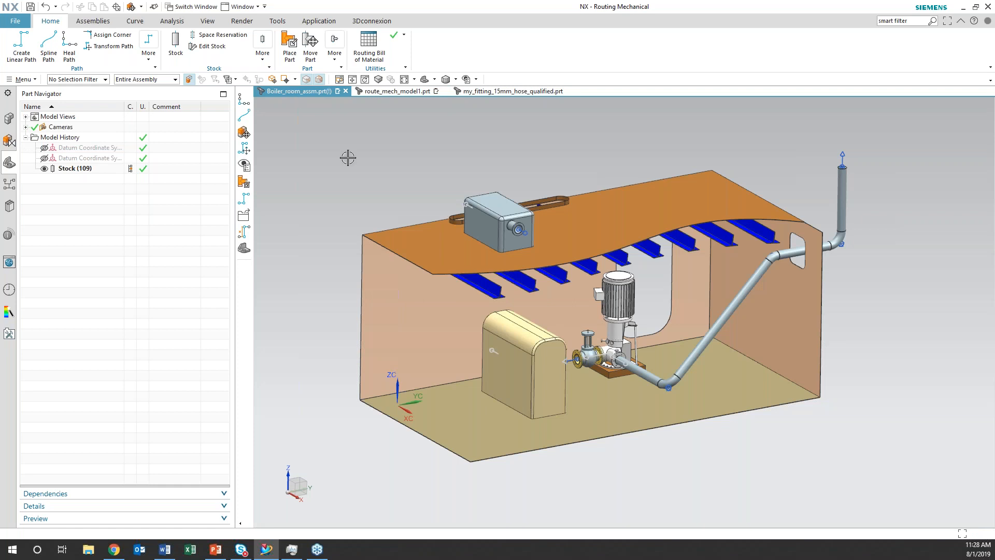
pyautogui.moveTo(395, 185)
pyautogui.mouseDown(button='middle')
pyautogui.moveTo(386, 171)
pyautogui.moveTo(415, 185)
pyautogui.mouseUp(button='middle')
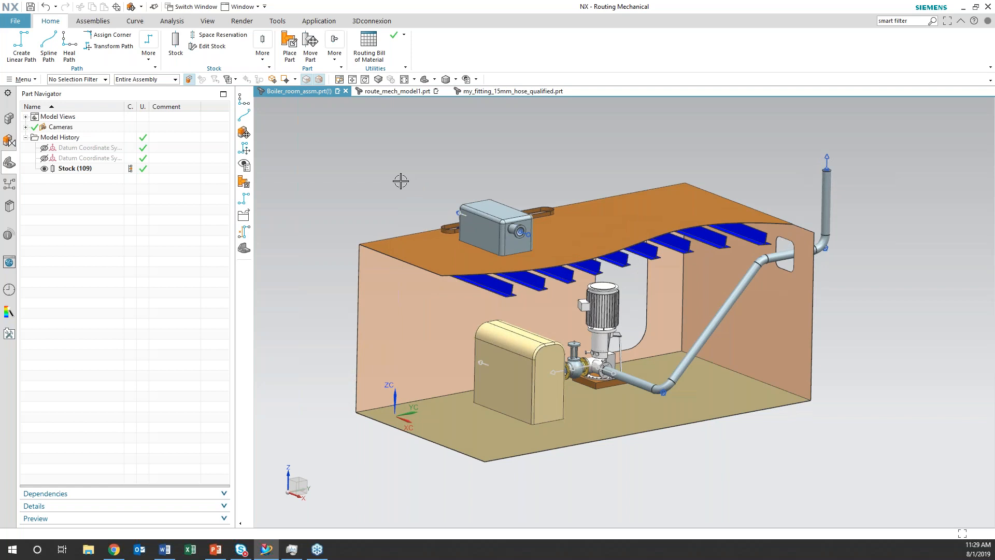
# Edit the routed pipe's stock at its vertical outlet run, setting its style to Detailed Solid
pyautogui.moveTo(394, 185); pyautogui.dragTo(394, 192, button='middle')
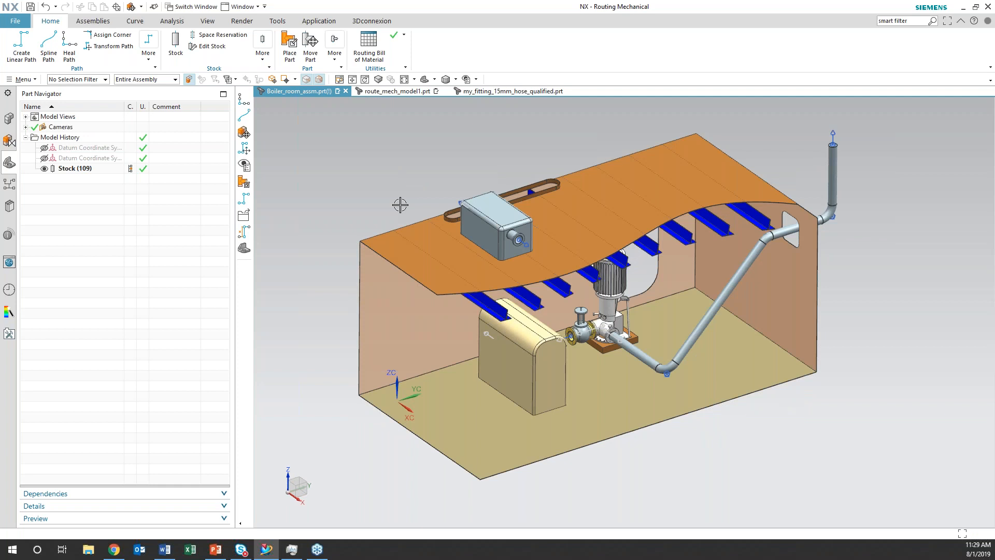
pyautogui.moveTo(671, 453)
pyautogui.keyDown('shift'); pyautogui.mouseDown(button='middle')
pyautogui.moveTo(585, 490)
pyautogui.moveTo(657, 446)
pyautogui.moveTo(655, 437)
pyautogui.moveTo(652, 451)
pyautogui.mouseUp(button='middle'); pyautogui.keyUp('shift')
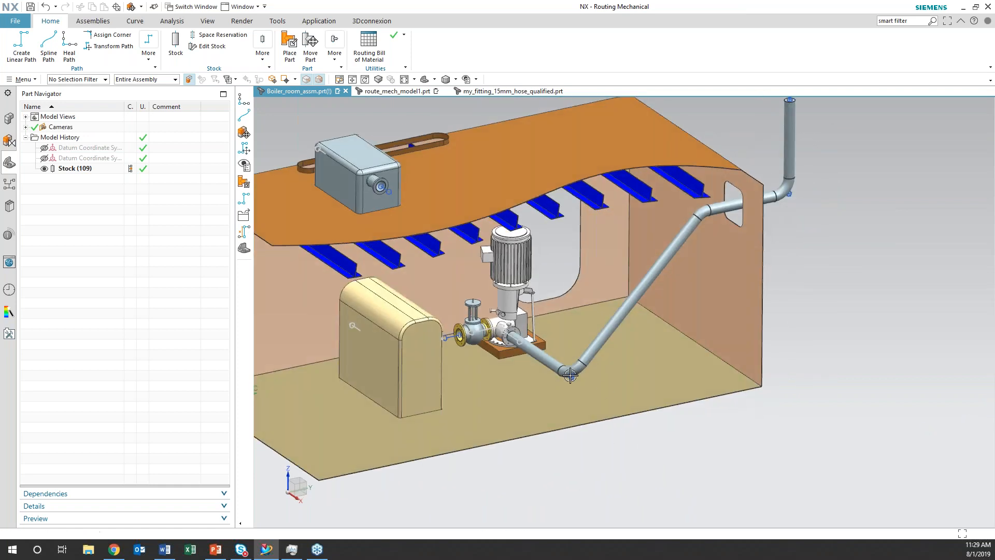
pyautogui.moveTo(671, 342); pyautogui.dragTo(666, 373, button='middle')
pyautogui.keyDown('shift'); pyautogui.moveTo(666, 372); pyautogui.dragTo(527, 458, button='middle'); pyautogui.keyUp('shift')
pyautogui.scroll(1, 616, 336)
pyautogui.scroll(3, 616, 335)
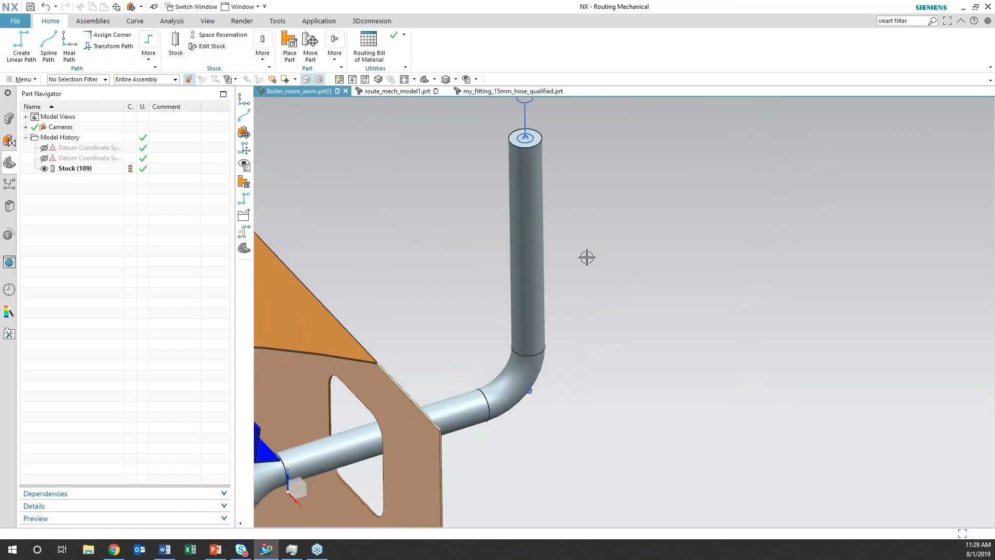
pyautogui.keyDown('shift'); pyautogui.moveTo(566, 202); pyautogui.dragTo(633, 328, button='middle'); pyautogui.keyUp('shift')
pyautogui.scroll(1, 622, 321)
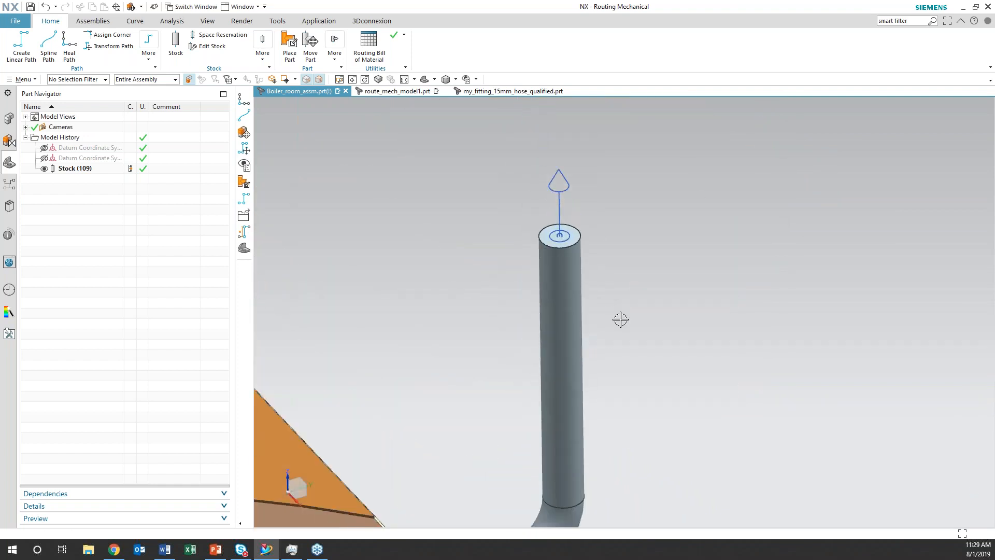
pyautogui.click(572, 308)
pyautogui.rightClick(573, 308)
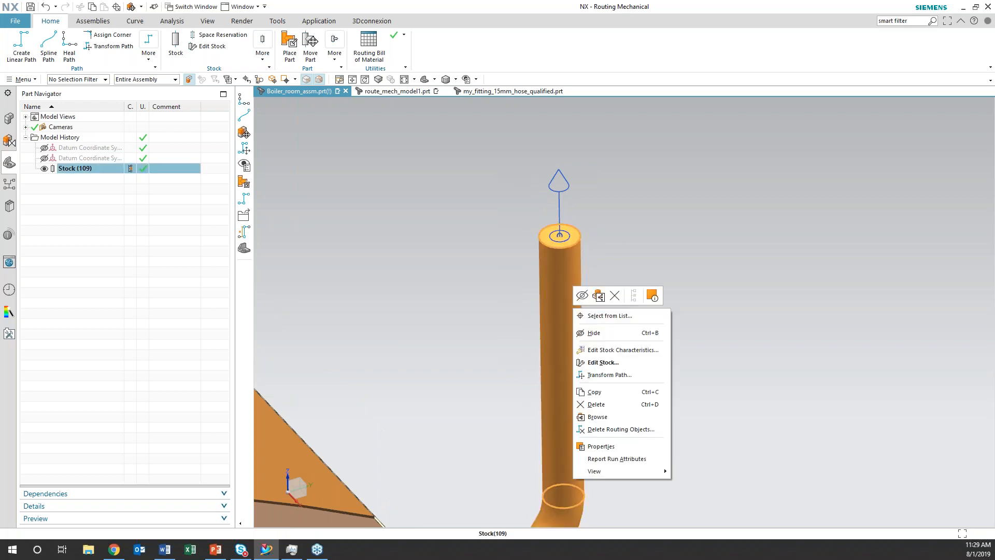
pyautogui.click(602, 362)
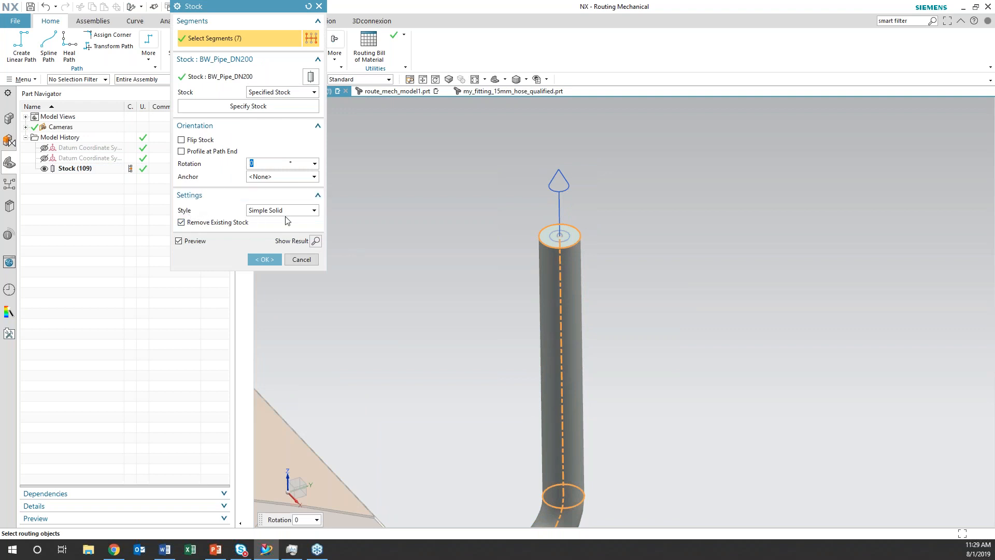
pyautogui.click(315, 211)
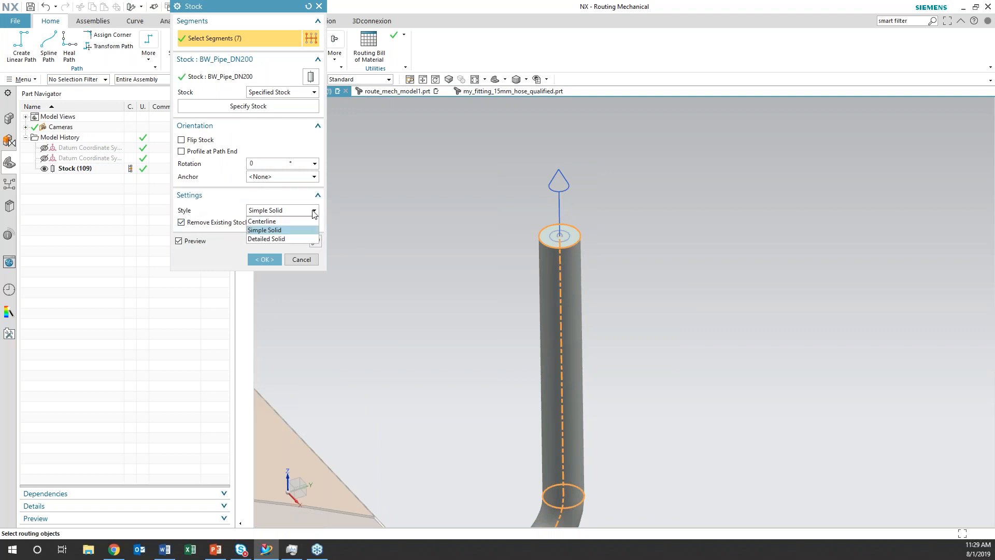
pyautogui.click(290, 239)
pyautogui.click(264, 259)
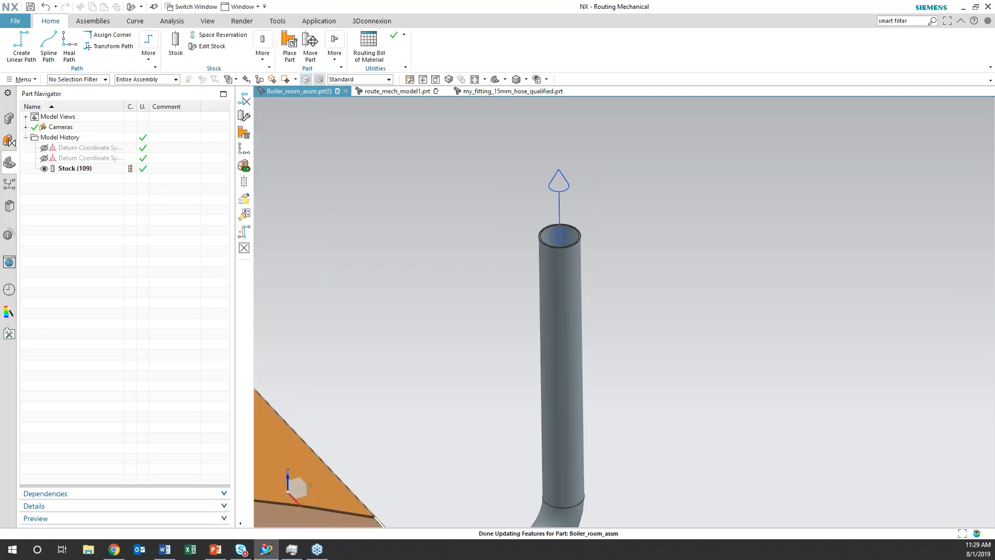
# Set the default stock style to Detail in the routing preferences
pyautogui.moveTo(473, 273); pyautogui.dragTo(642, 262, button='middle')
pyautogui.scroll(-3, 642, 262)
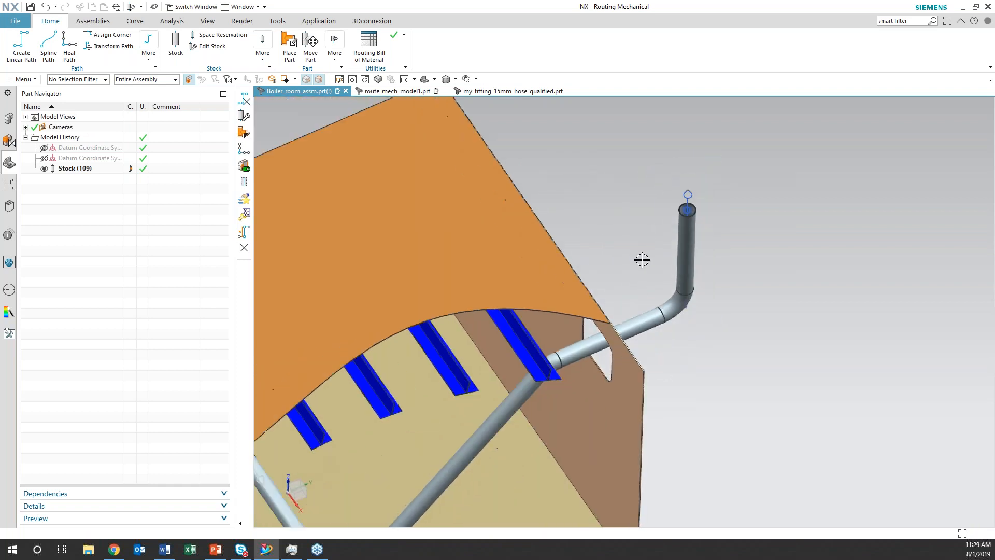
pyautogui.moveTo(549, 418); pyautogui.dragTo(631, 349, button='middle')
pyautogui.keyDown('shift'); pyautogui.moveTo(630, 349); pyautogui.dragTo(742, 325, button='middle'); pyautogui.keyUp('shift')
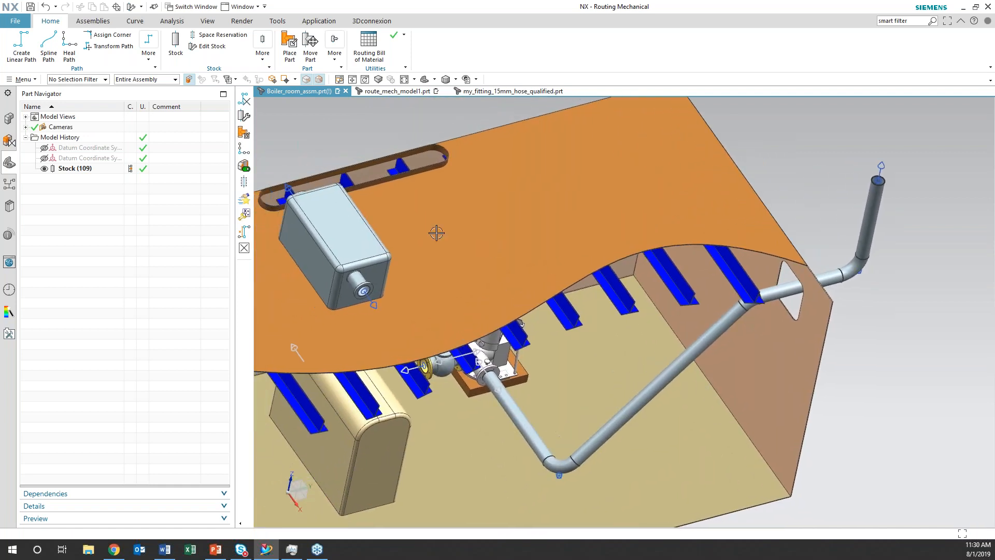
pyautogui.click(23, 80)
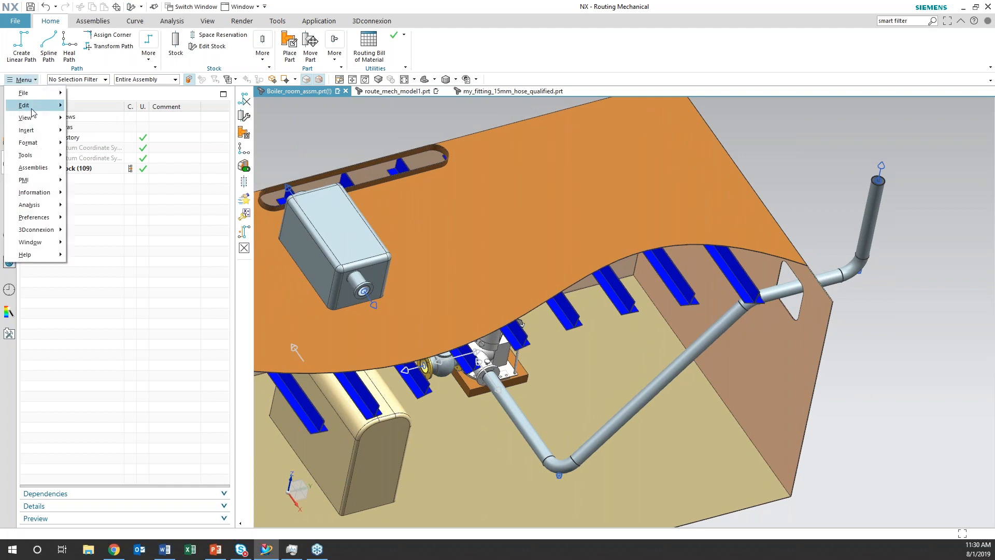
pyautogui.moveTo(41, 208)
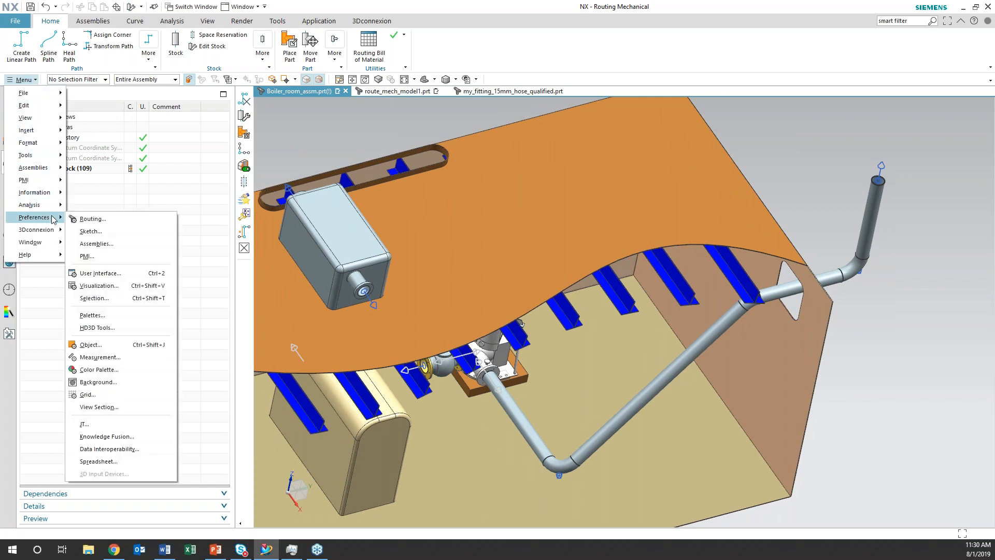
pyautogui.click(86, 217)
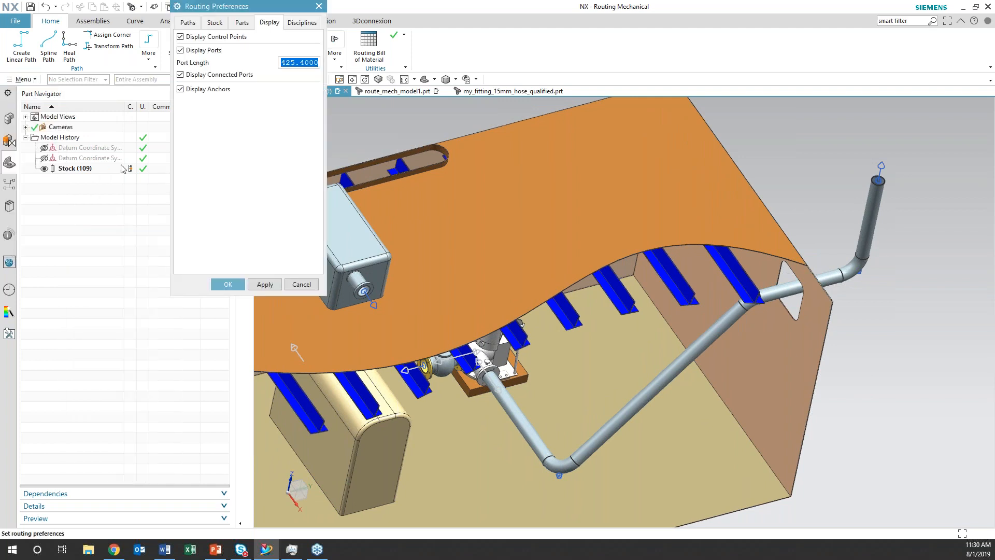
pyautogui.click(211, 23)
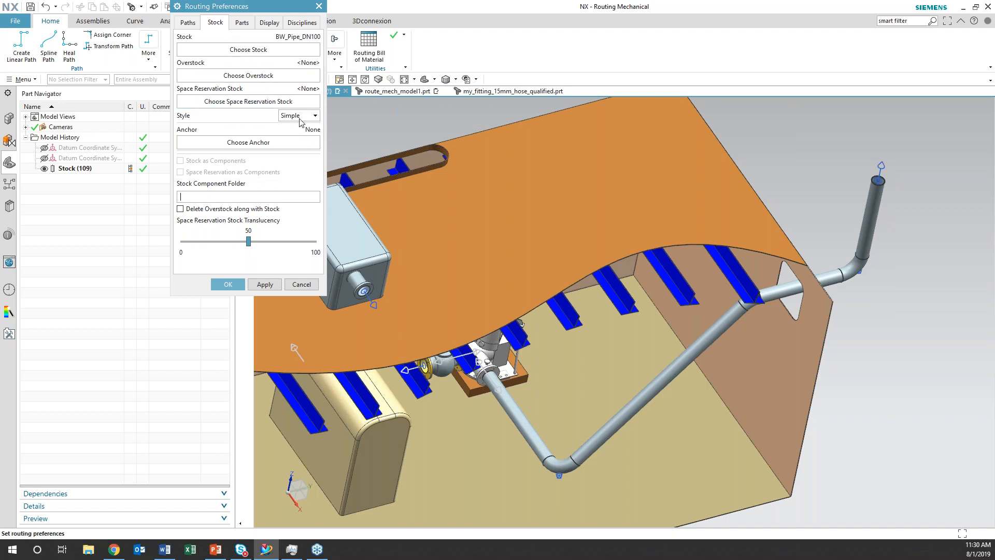
pyautogui.click(315, 116)
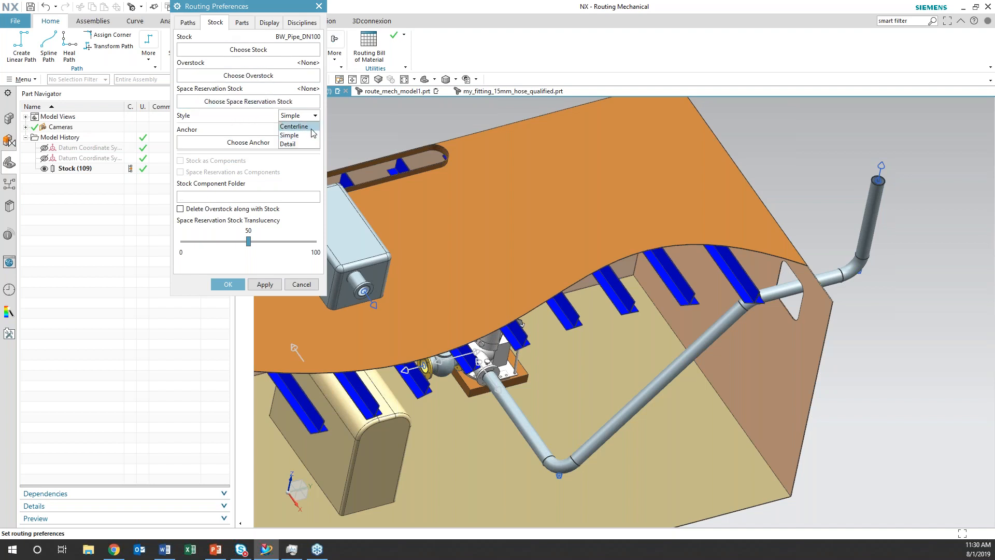
pyautogui.click(307, 145)
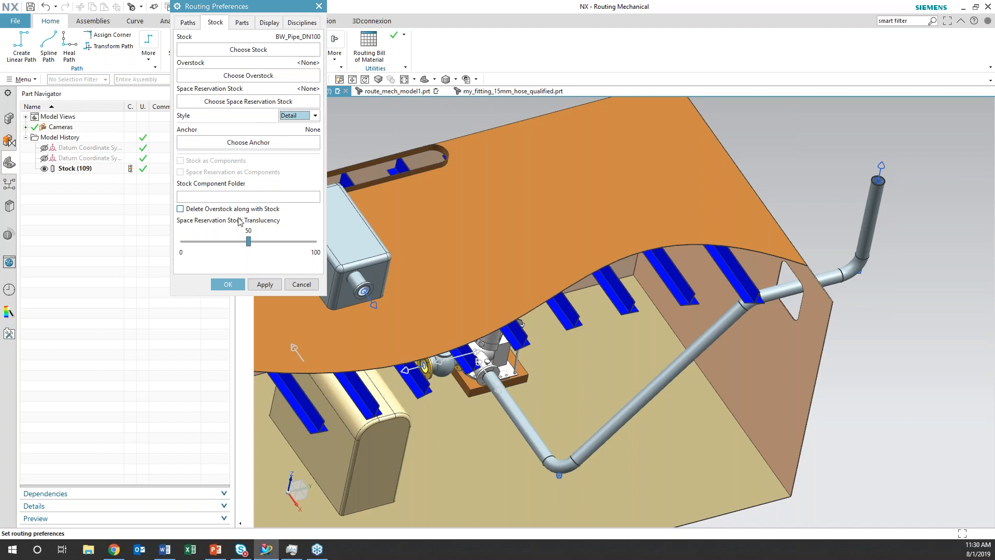
pyautogui.click(229, 285)
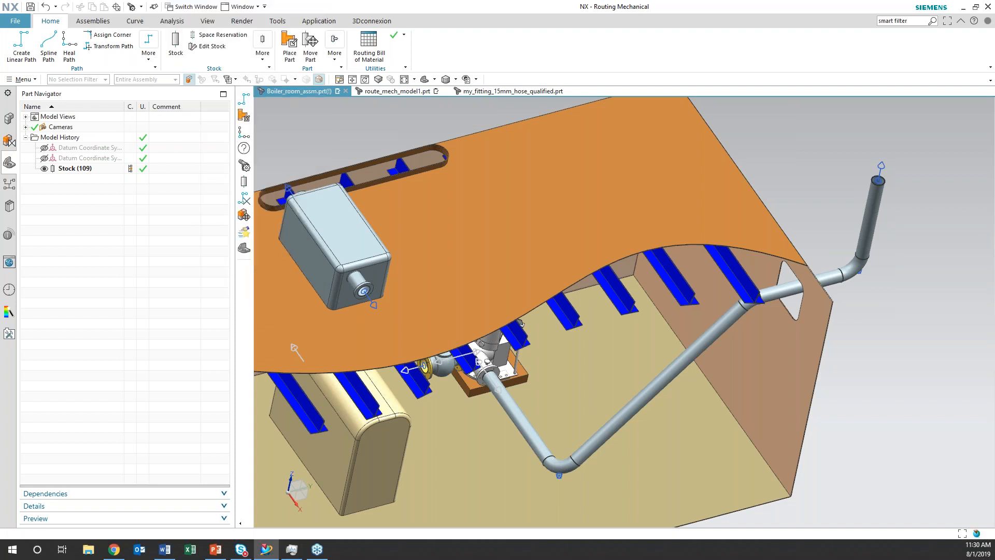
# Start a Heal Path from the port on the front face of the rooftop substation box
pyautogui.scroll(-5, 391, 289)
pyautogui.moveTo(438, 406); pyautogui.dragTo(463, 417, button='middle')
pyautogui.keyDown('shift'); pyautogui.moveTo(462, 417); pyautogui.dragTo(541, 414, button='middle'); pyautogui.keyUp('shift')
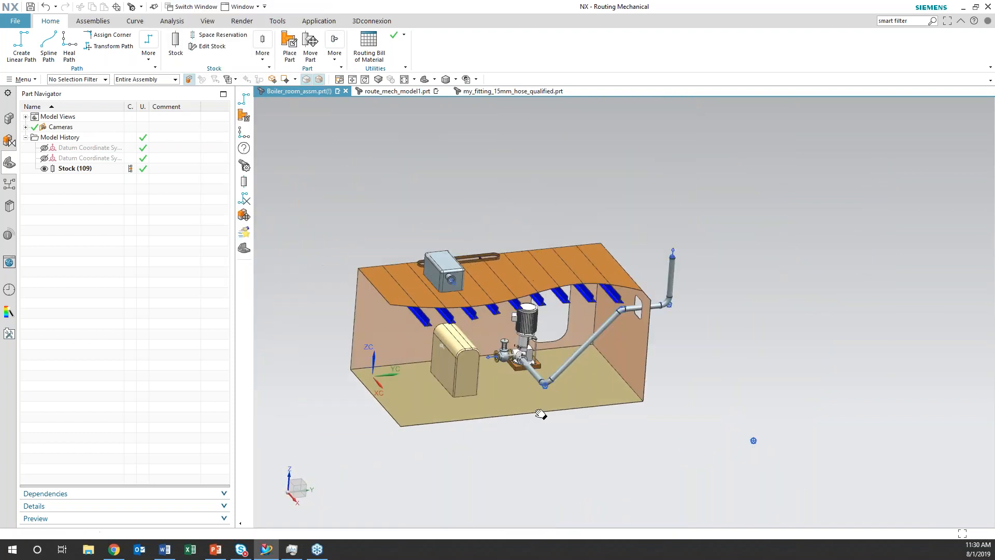
pyautogui.scroll(3, 559, 406)
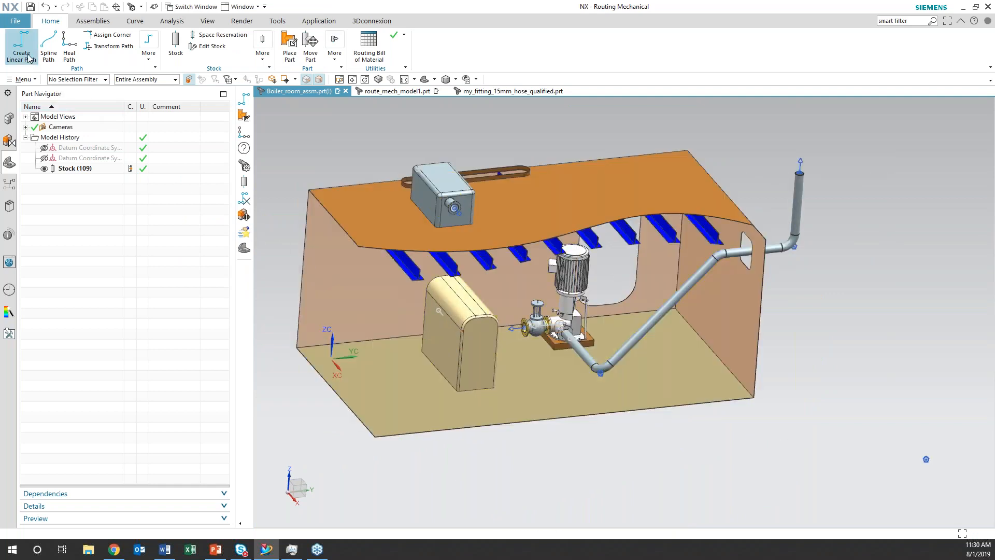
pyautogui.click(69, 54)
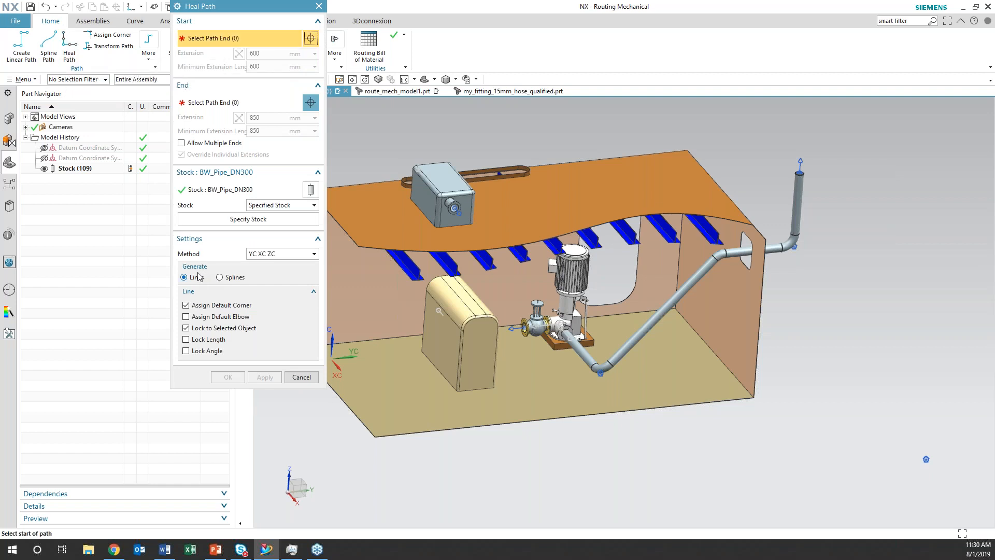
pyautogui.keyDown('shift'); pyautogui.moveTo(568, 447); pyautogui.dragTo(668, 498, button='middle'); pyautogui.keyUp('shift')
pyautogui.keyDown('ctrl'); pyautogui.moveTo(537, 345); pyautogui.dragTo(361, 438, button='middle'); pyautogui.keyUp('ctrl')
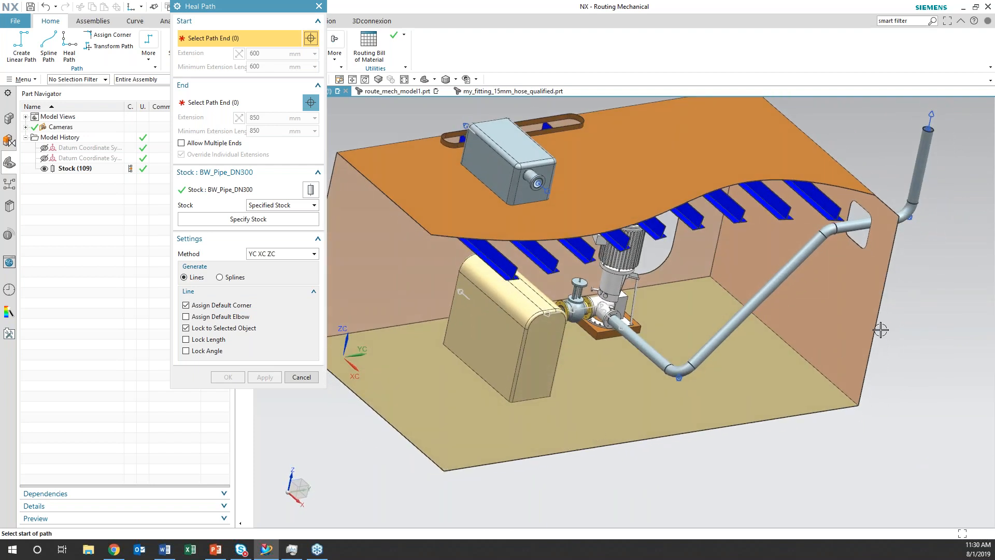
pyautogui.rightClick(904, 309)
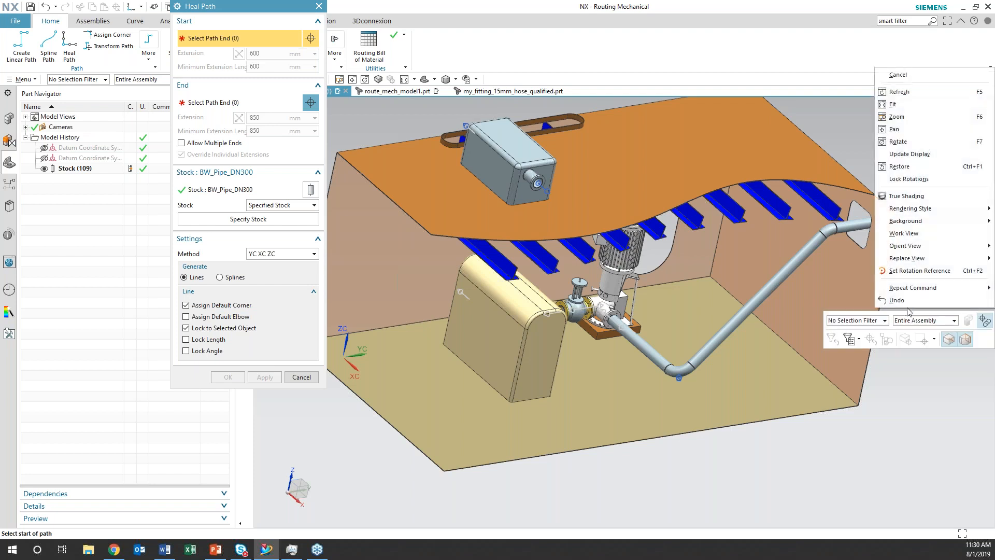
pyautogui.click(911, 271)
pyautogui.click(515, 401)
pyautogui.moveTo(656, 449); pyautogui.dragTo(636, 471, button='middle')
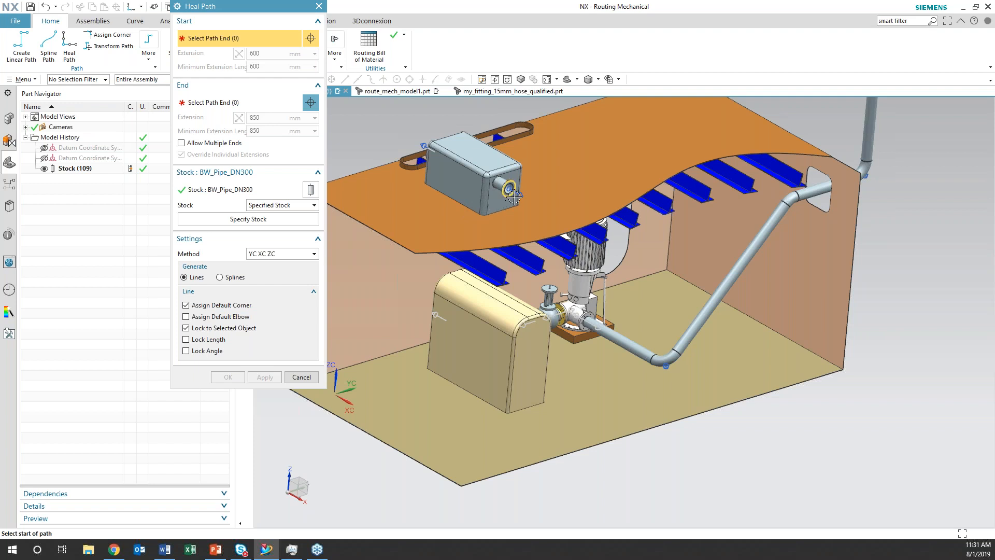
pyautogui.click(517, 196)
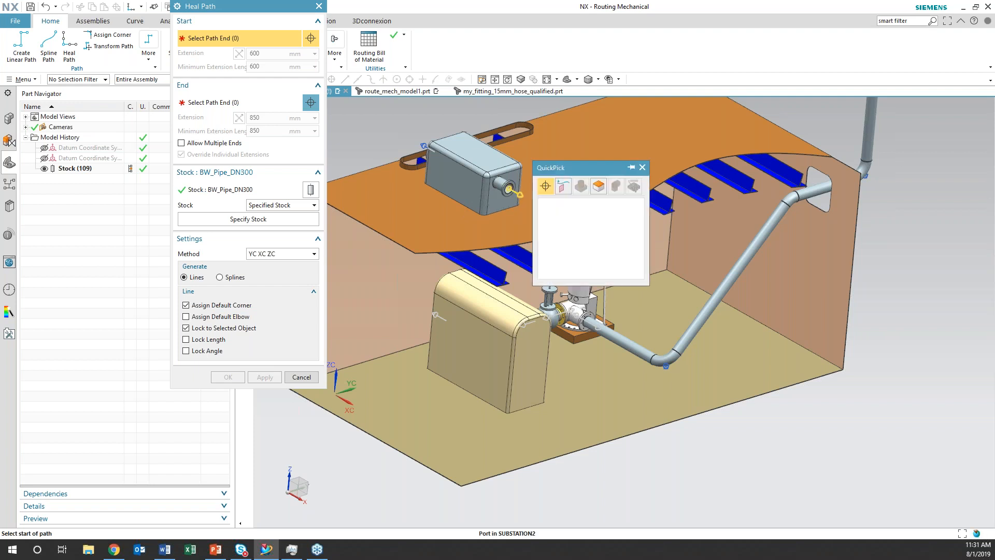
pyautogui.click(563, 204)
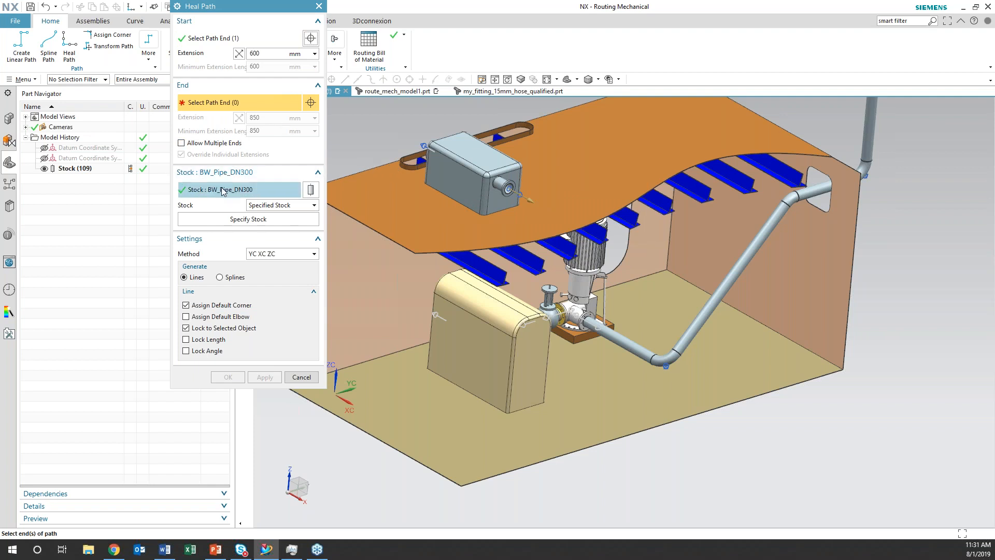
# Specify BW_Pipe_DN200 from the DIN-BW-PIPE folder of the Routing Part Library as the heal path's stock
pyautogui.click(247, 219)
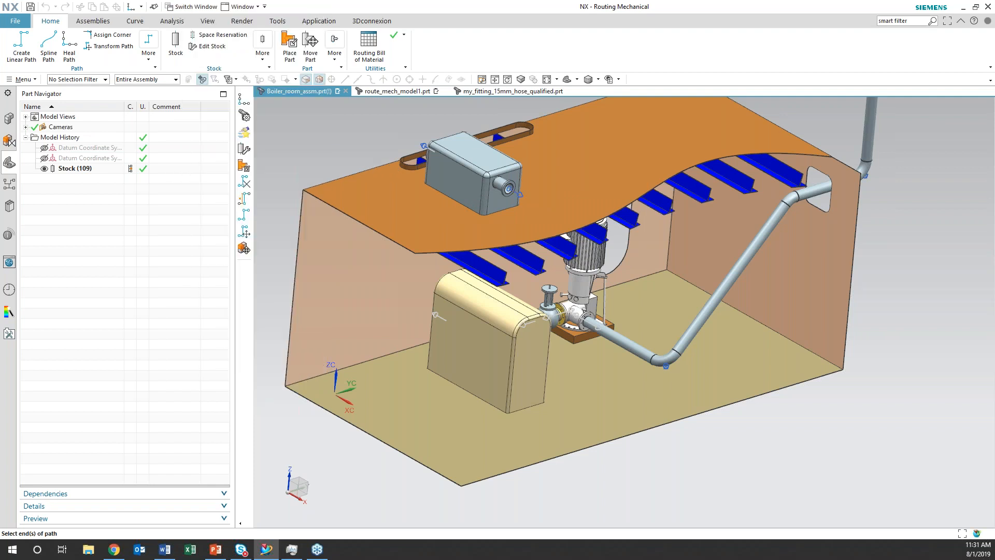
pyautogui.click(244, 249)
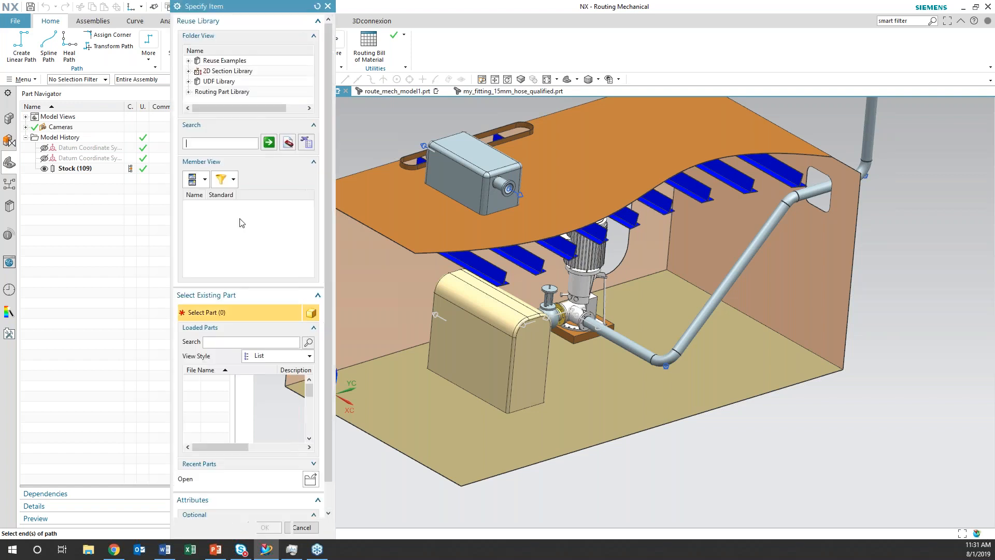
pyautogui.click(188, 92)
pyautogui.click(197, 92)
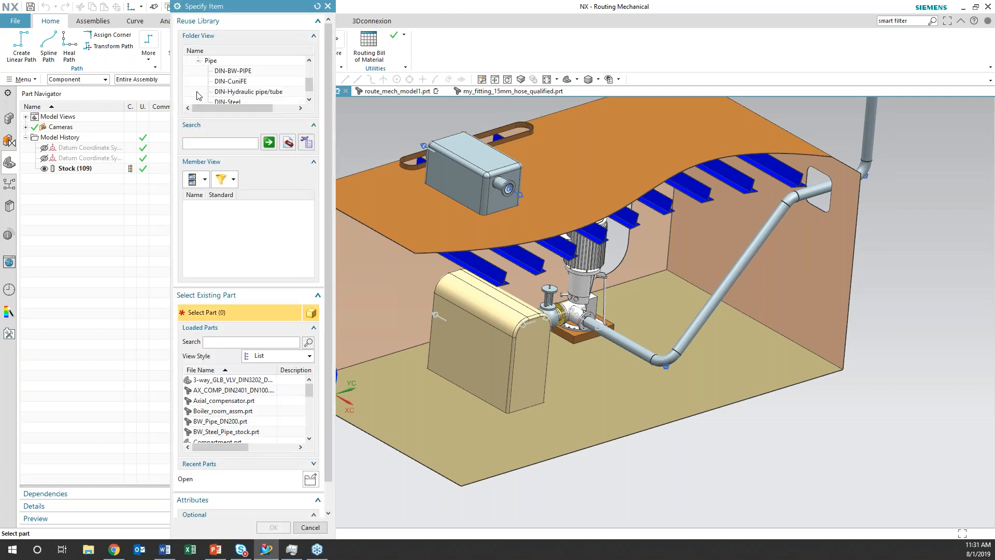
pyautogui.click(228, 71)
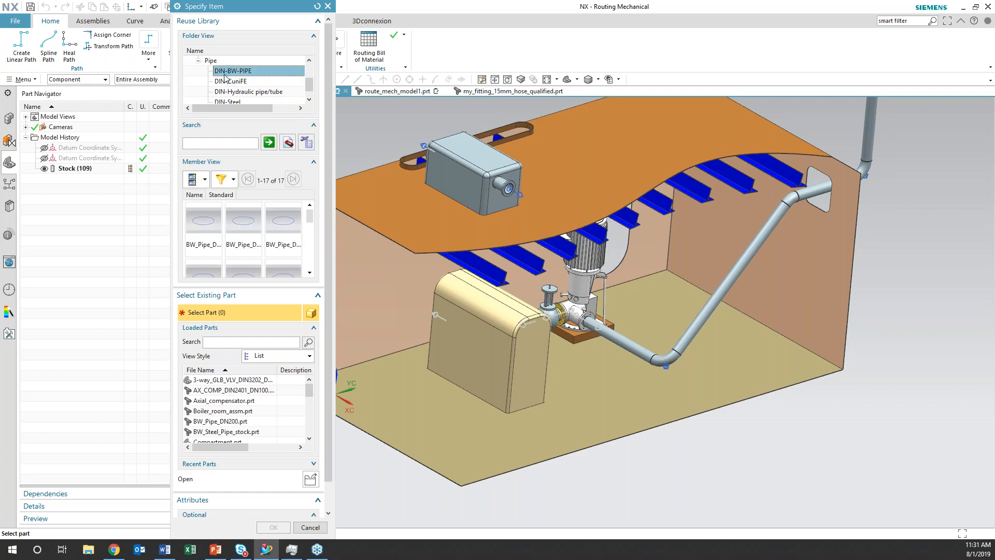
pyautogui.click(206, 179)
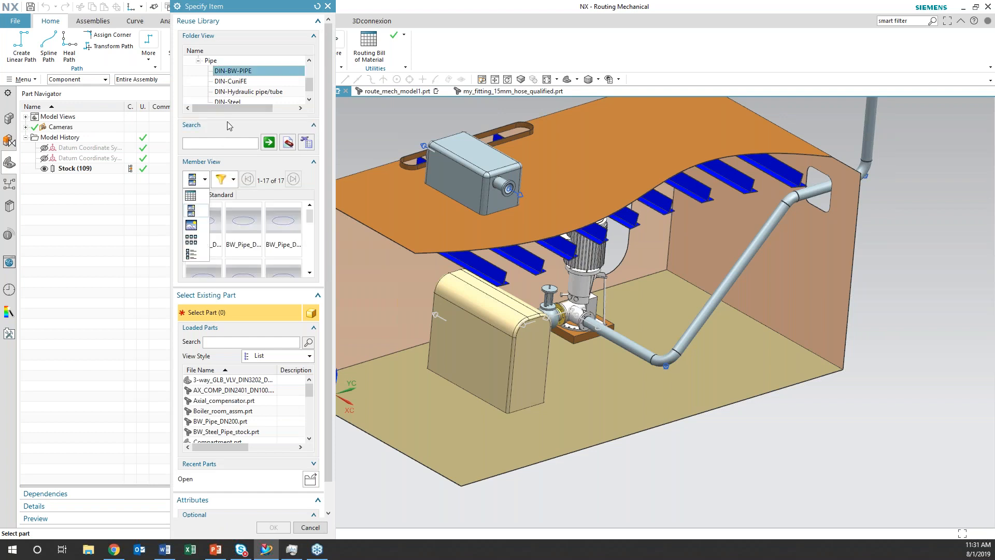
pyautogui.click(192, 196)
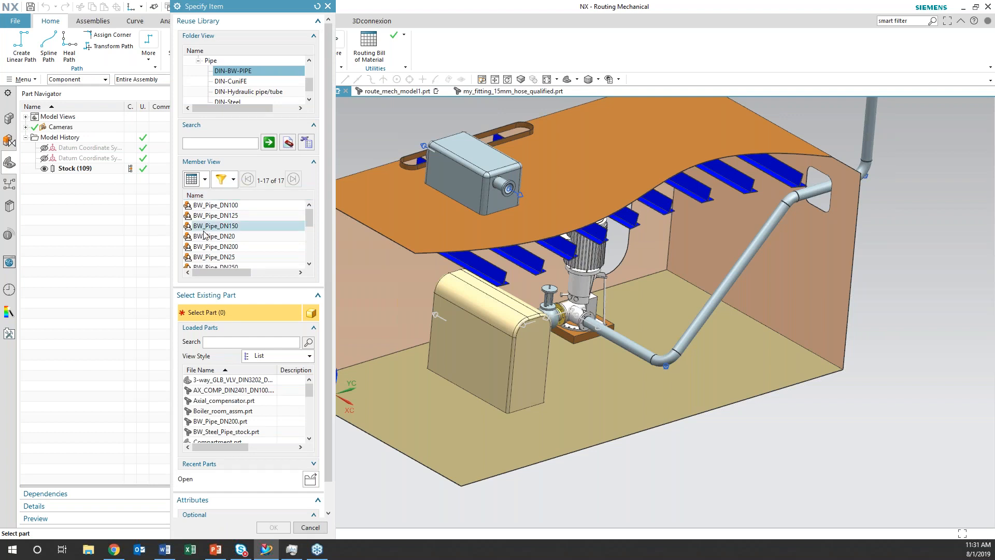
pyautogui.click(209, 247)
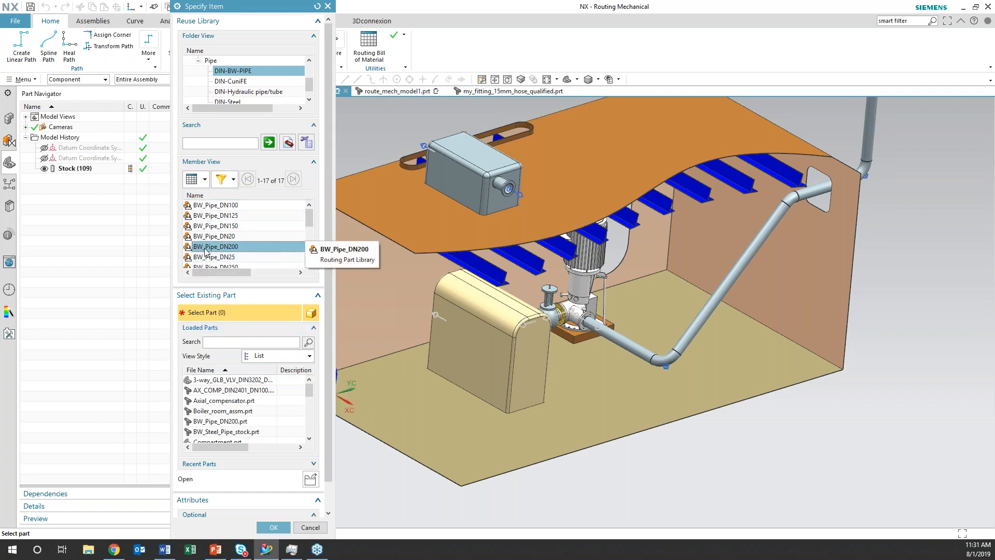
pyautogui.click(272, 528)
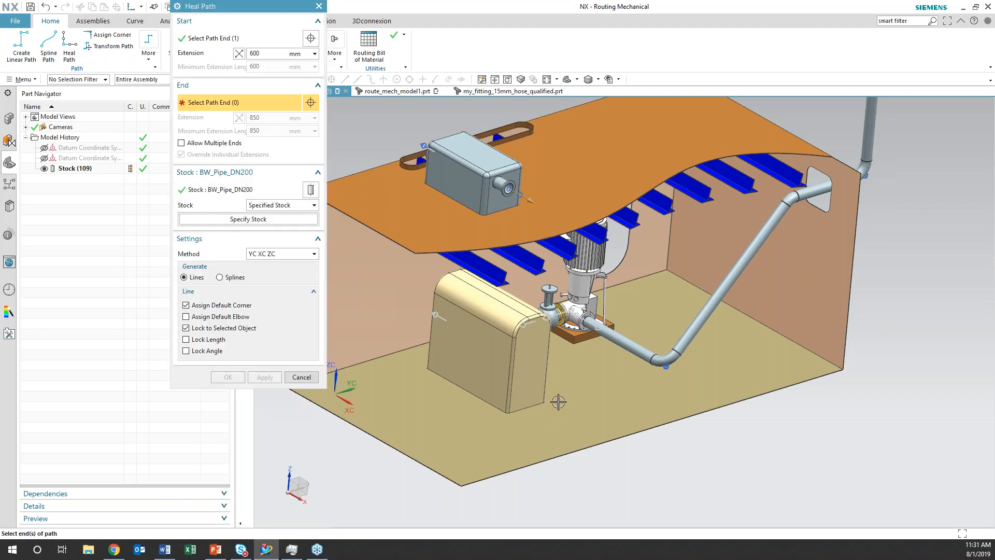
pyautogui.moveTo(552, 415); pyautogui.dragTo(600, 425, button='middle')
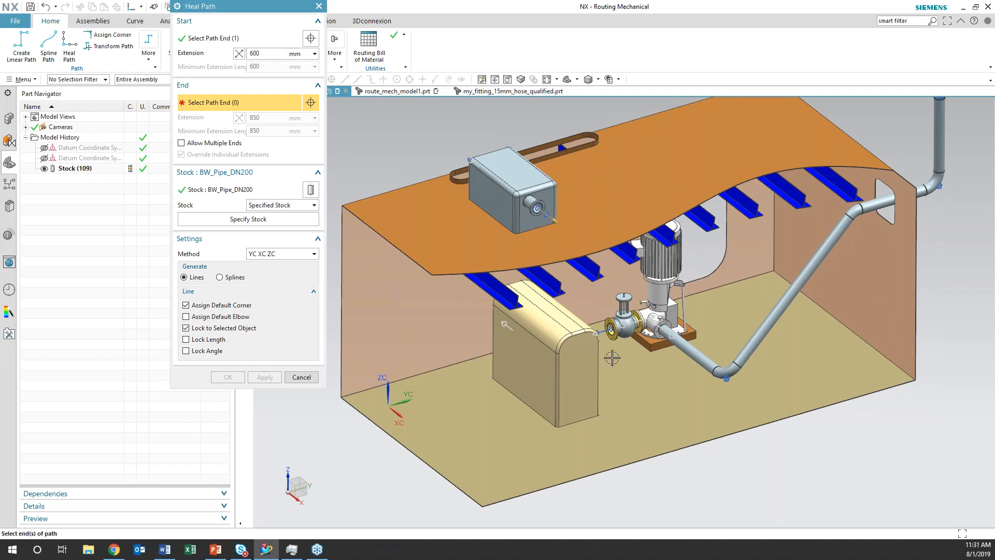
pyautogui.click(554, 222)
pyautogui.moveTo(486, 325); pyautogui.dragTo(494, 332, button='middle')
pyautogui.moveTo(499, 333); pyautogui.dragTo(520, 347, button='middle')
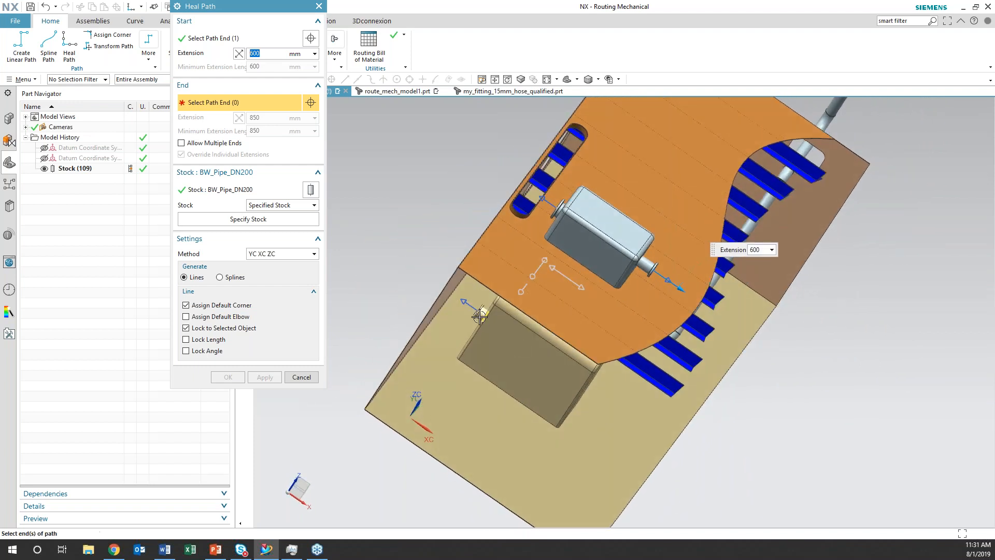
pyautogui.click(467, 302)
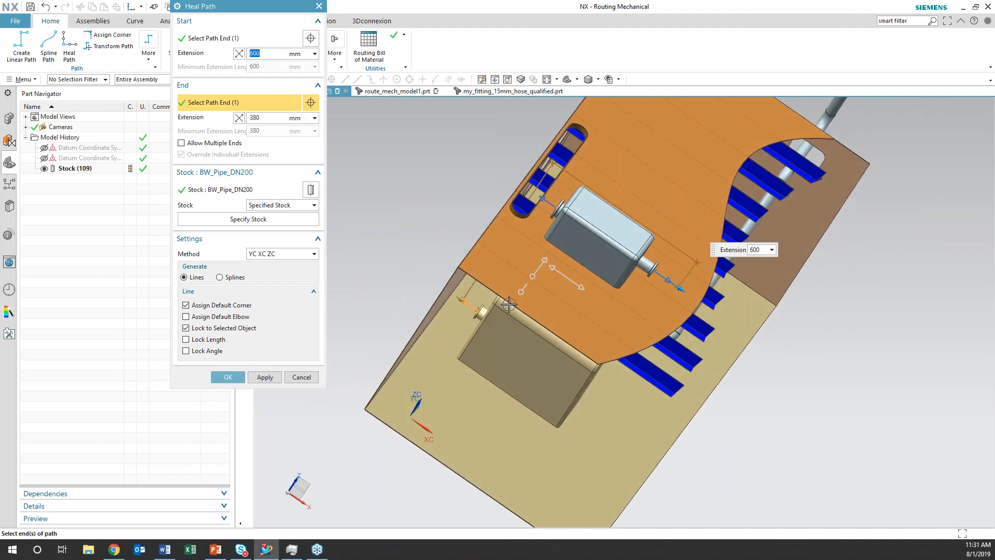
pyautogui.click(293, 378)
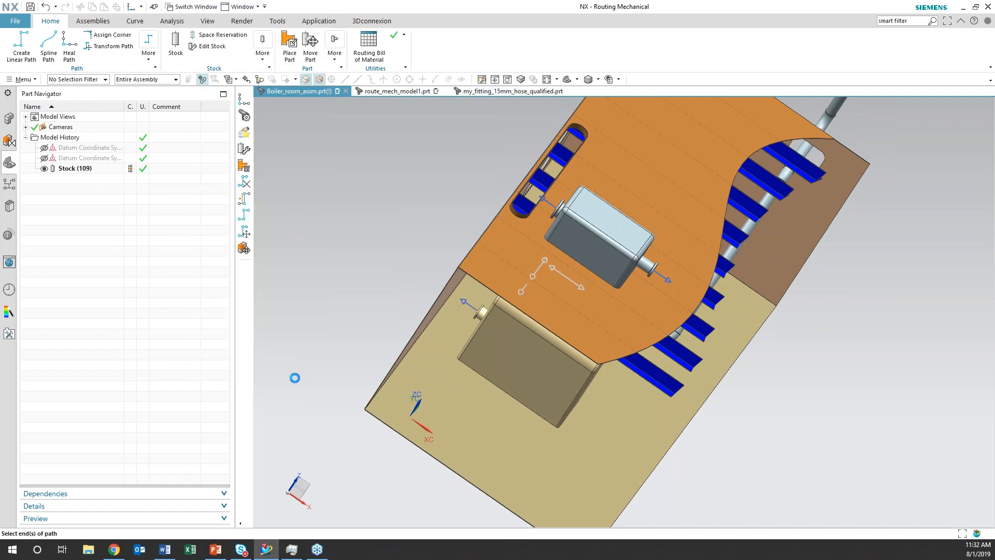
# Create an empty component named my_routes.prt in the boiler room assembly from the Routing Mechanical template
pyautogui.moveTo(380, 301); pyautogui.dragTo(352, 275, button='middle')
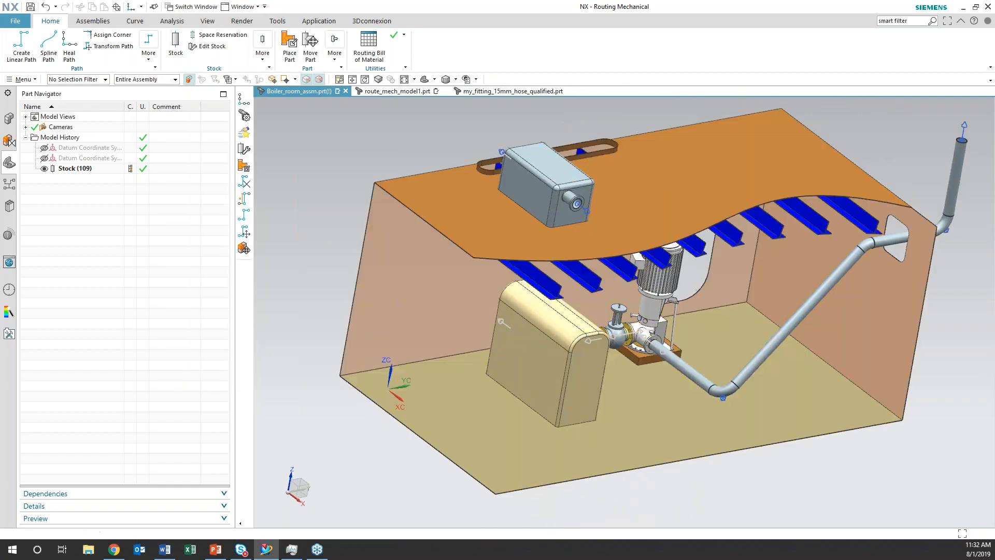
pyautogui.click(8, 120)
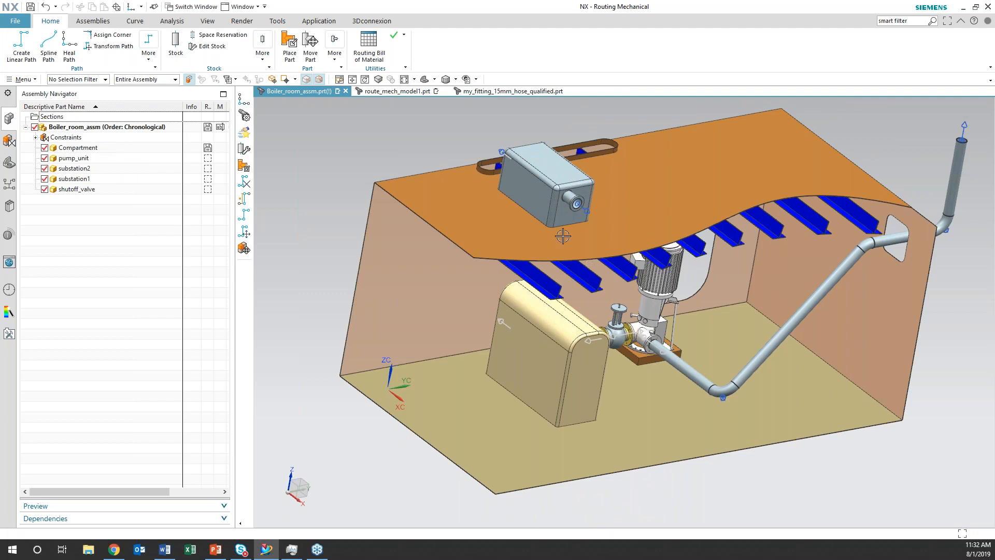
pyautogui.click(71, 130)
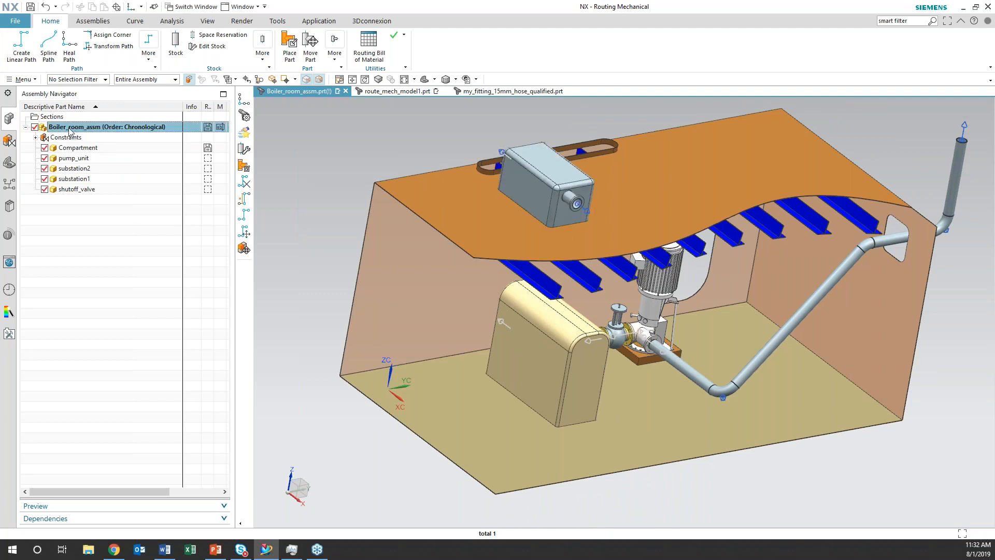
pyautogui.click(97, 25)
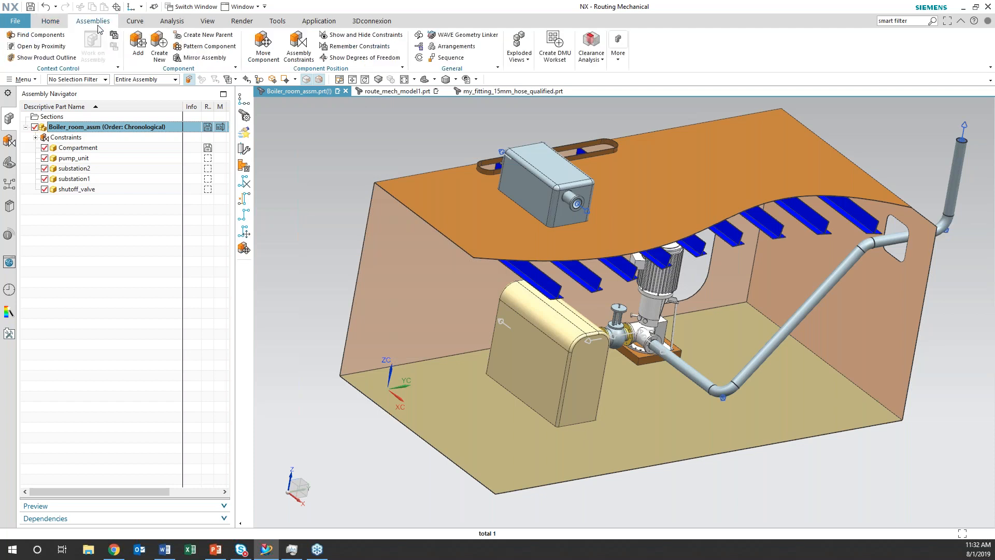
pyautogui.click(159, 46)
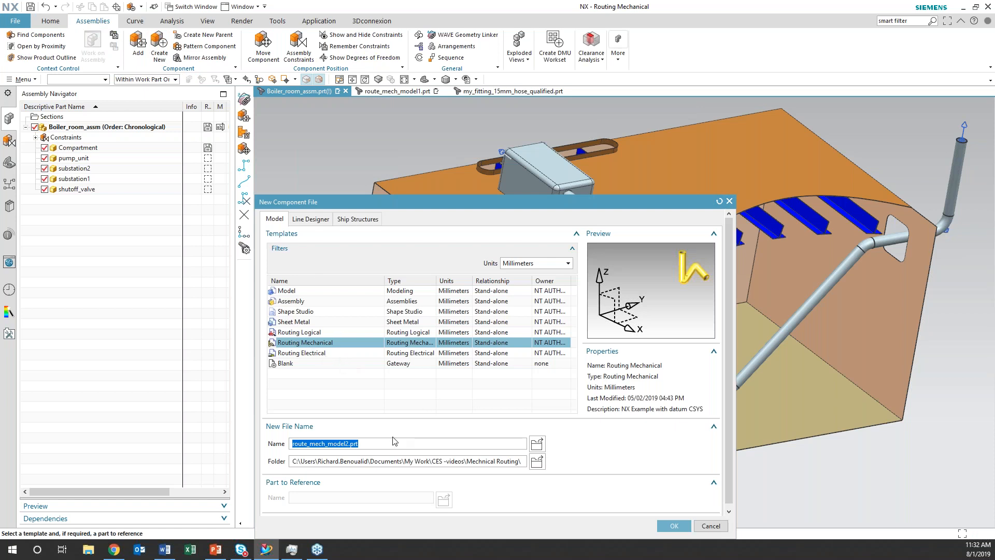
pyautogui.moveTo(350, 445); pyautogui.dragTo(283, 446)
pyautogui.write('my_routes')
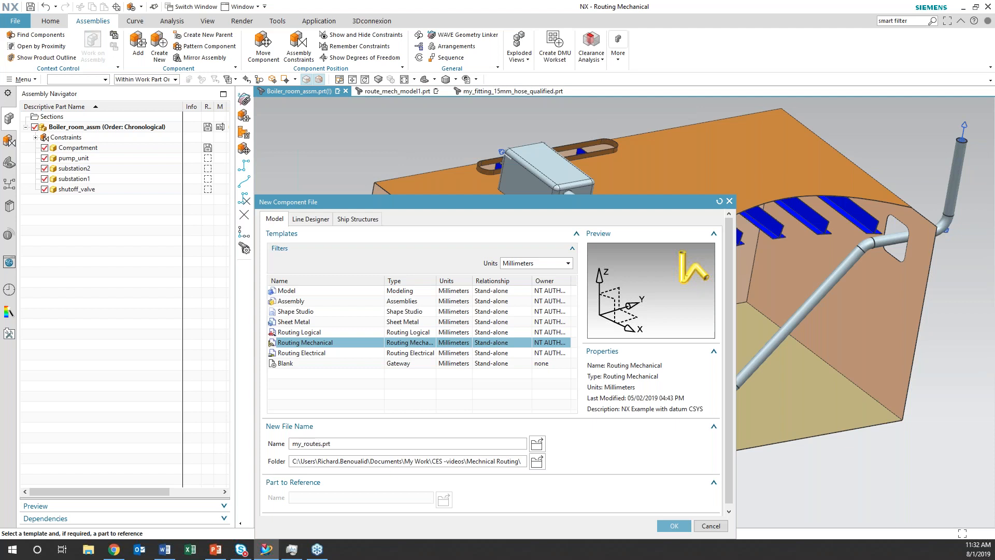
pyautogui.click(674, 526)
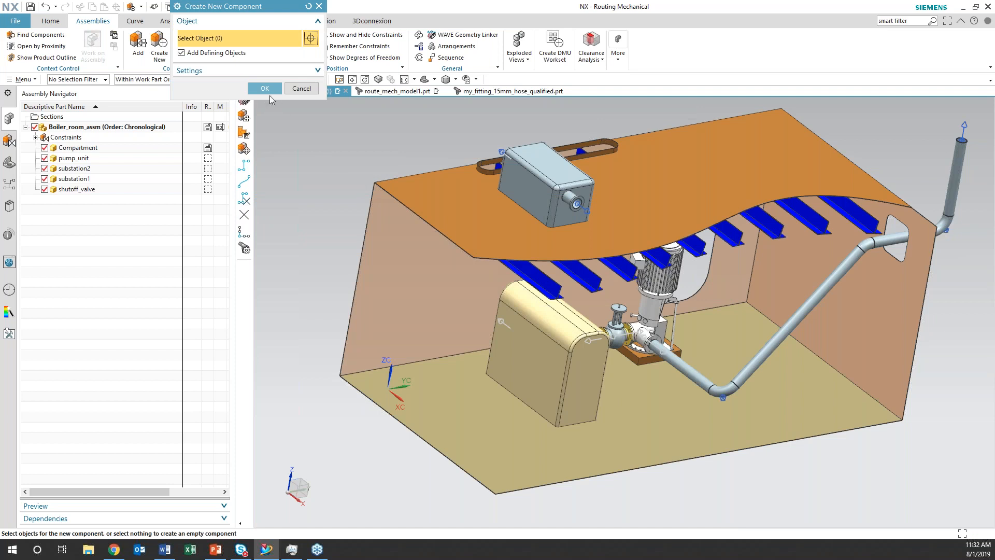
pyautogui.click(265, 89)
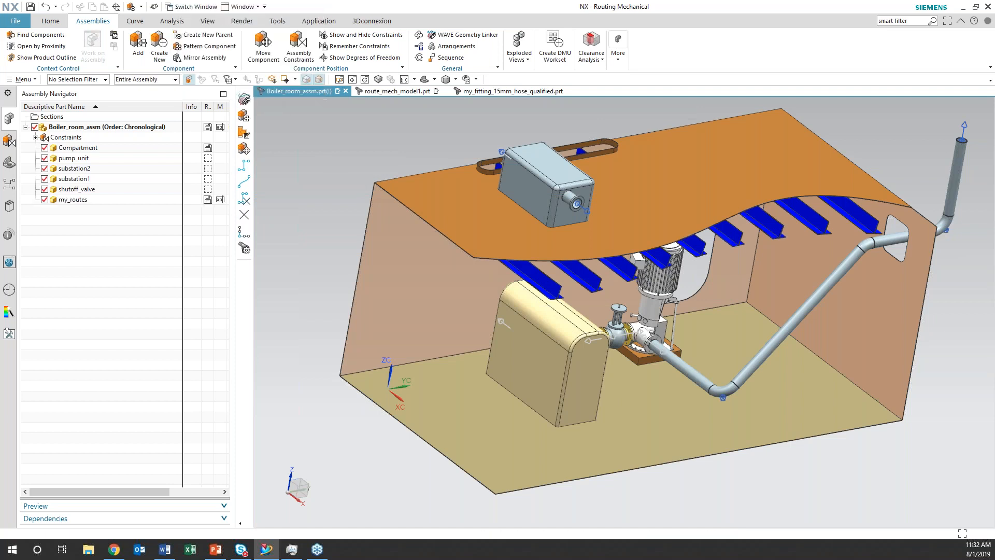
# Make the my_routes component the work part
pyautogui.click(75, 201)
pyautogui.rightClick(76, 202)
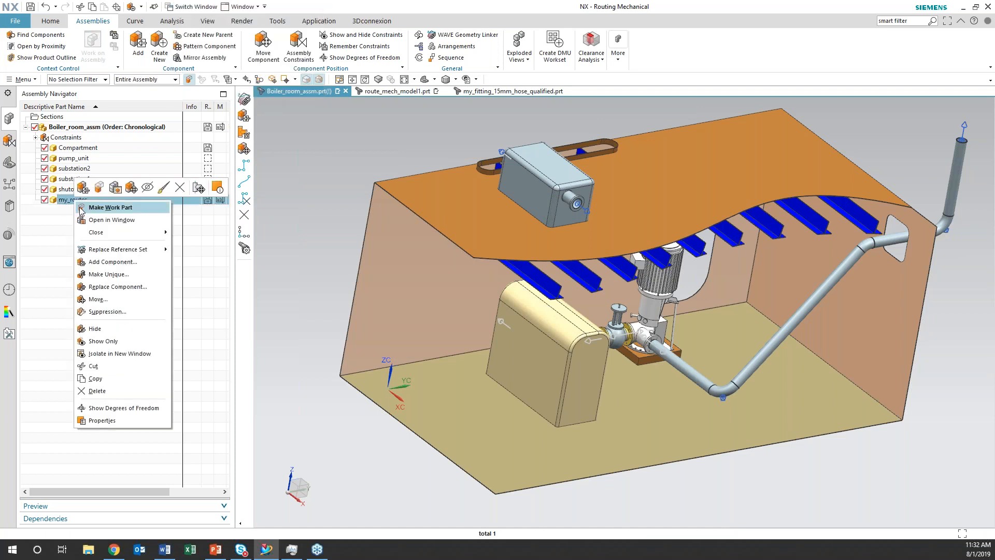
pyautogui.click(82, 209)
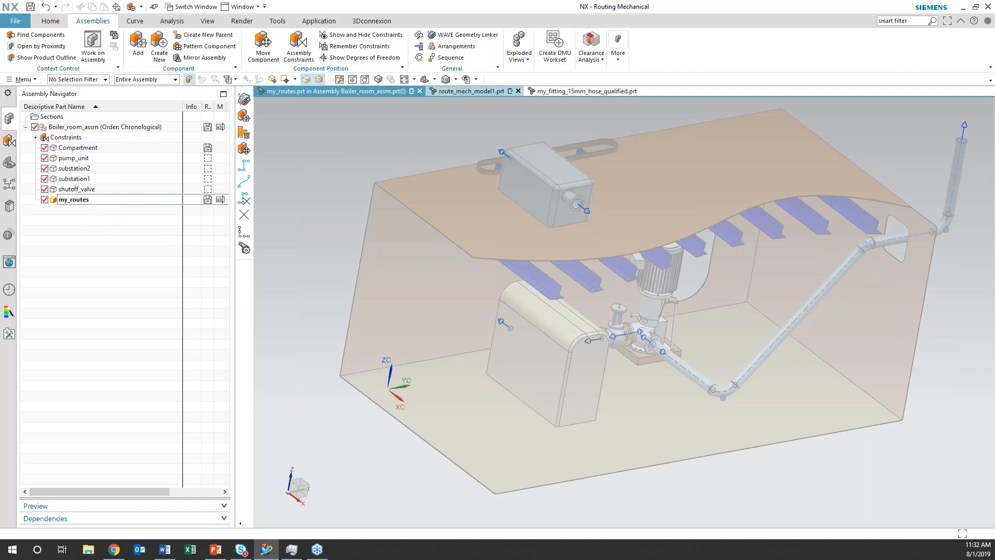
# WAVE-link the shutoff valve's port, both rooftop substation ports and the floor substation's rear port into my_routes as routing objects
pyautogui.click(458, 35)
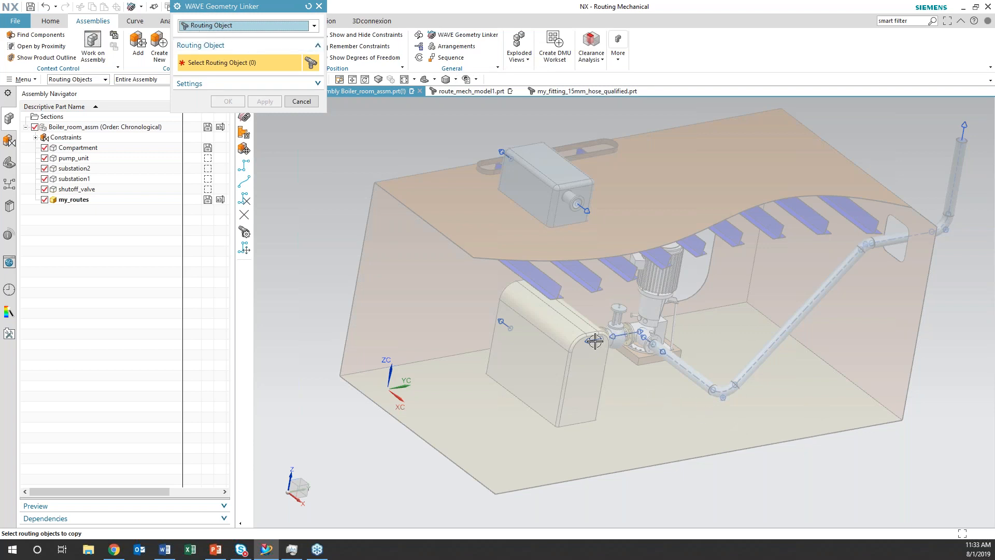
pyautogui.click(595, 340)
pyautogui.click(580, 207)
pyautogui.click(507, 155)
pyautogui.click(504, 322)
pyautogui.click(228, 102)
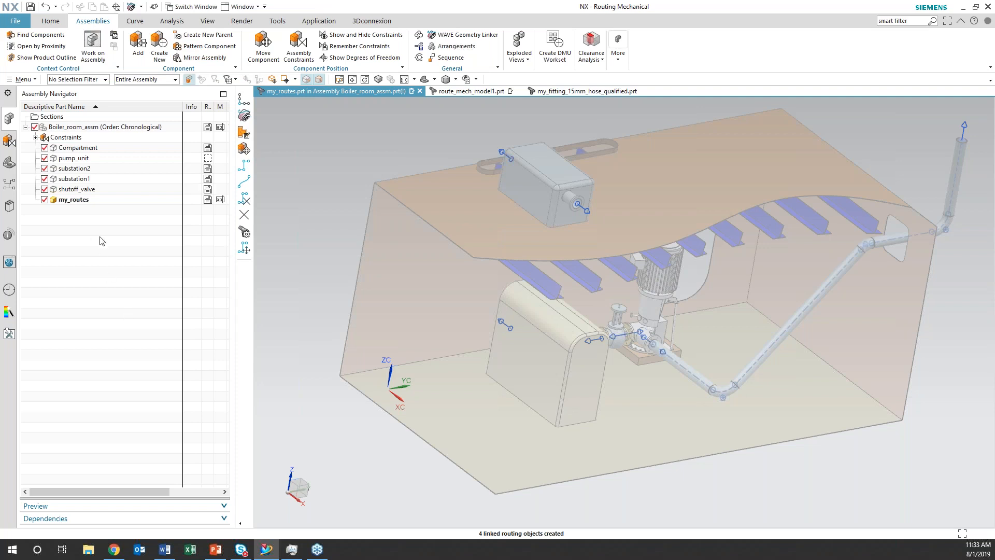
# Highlight substation2 and my_routes in the assembly tree to check which ports belong to my_routes
pyautogui.click(78, 199)
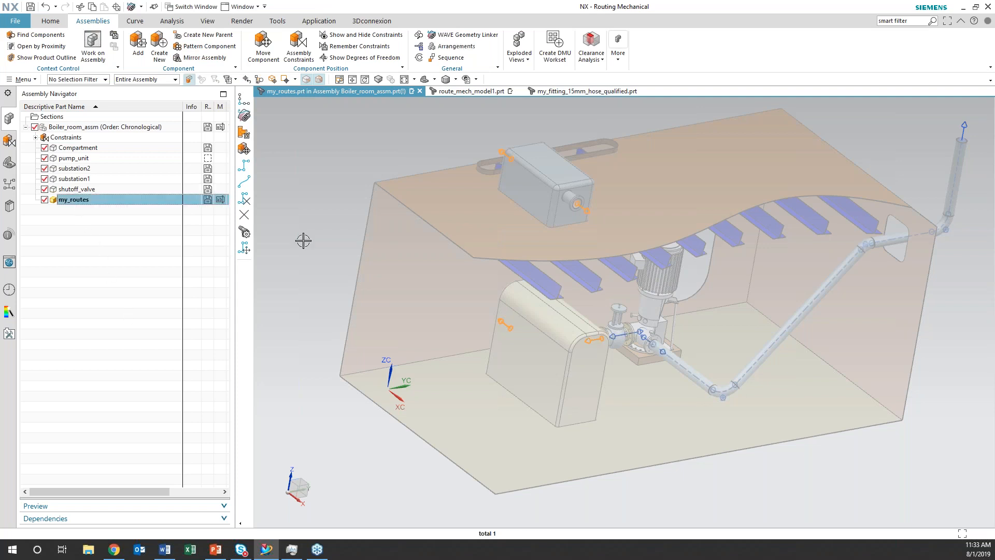
pyautogui.click(87, 158)
pyautogui.click(87, 167)
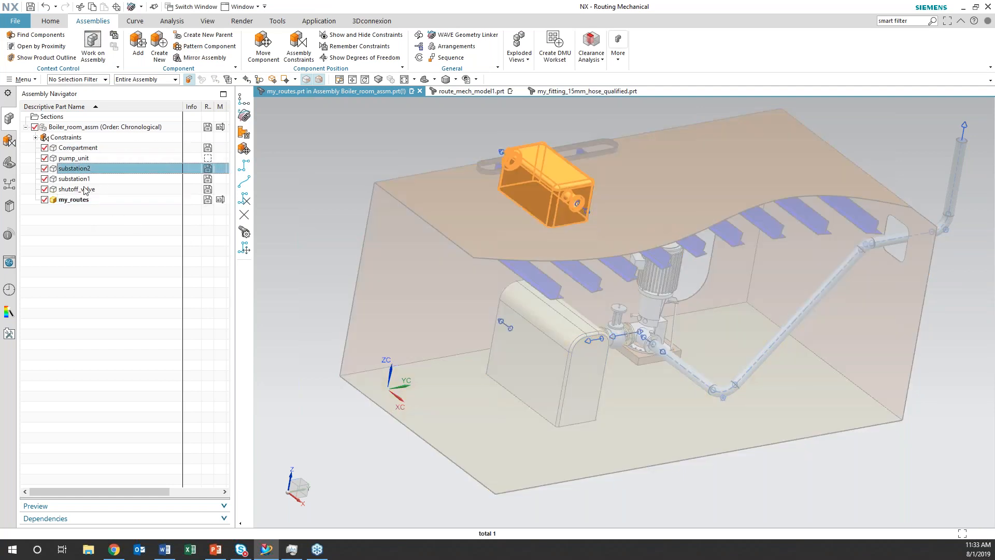
pyautogui.click(82, 200)
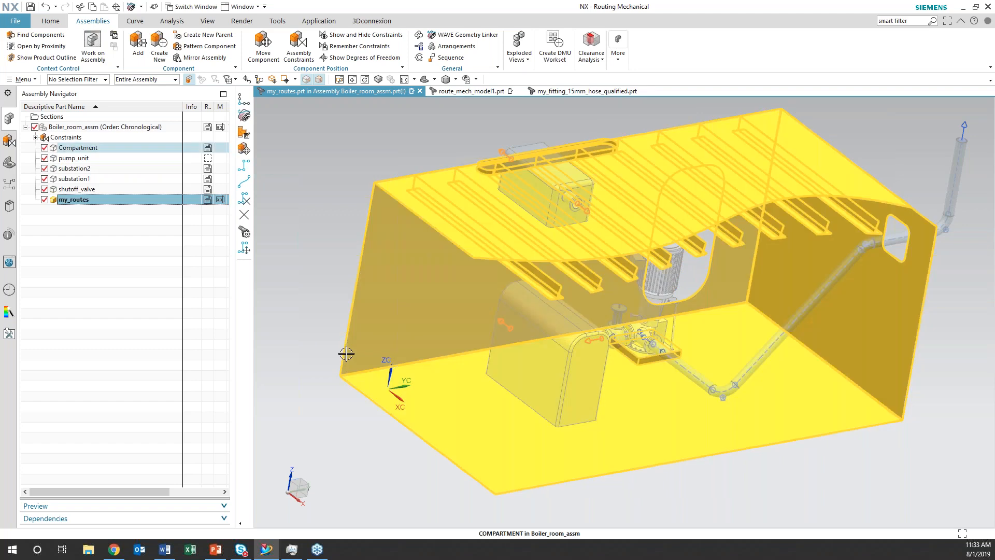
pyautogui.moveTo(326, 238); pyautogui.dragTo(307, 238, button='middle')
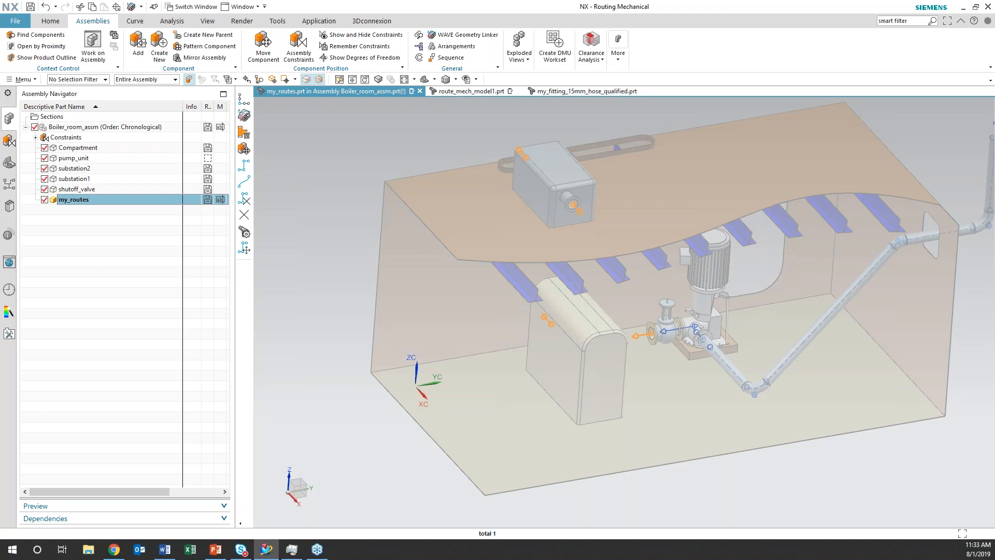
# Search the commands for "deformable part" and view the Define Deformable Part definition page for my_routes without applying it
pyautogui.click(908, 23)
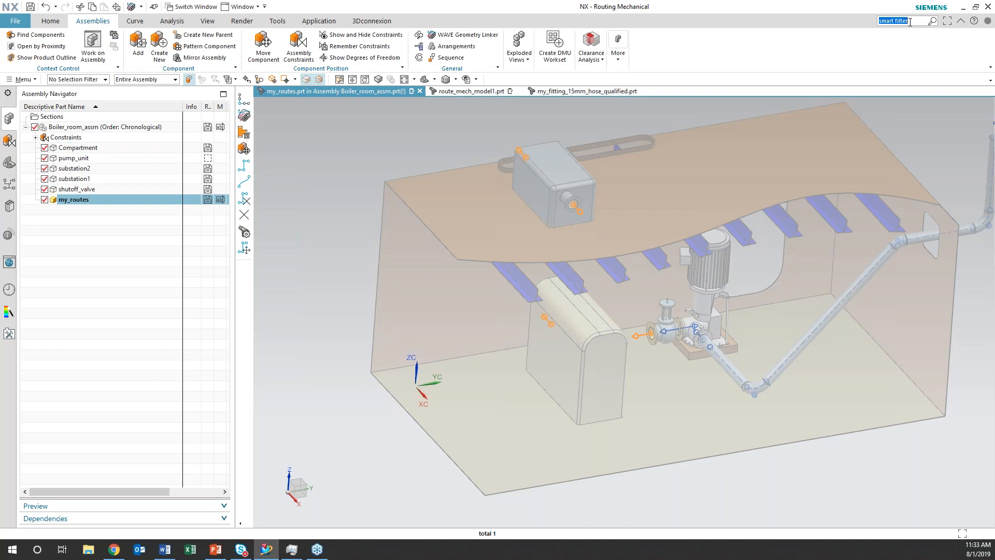
pyautogui.write('deformable part')
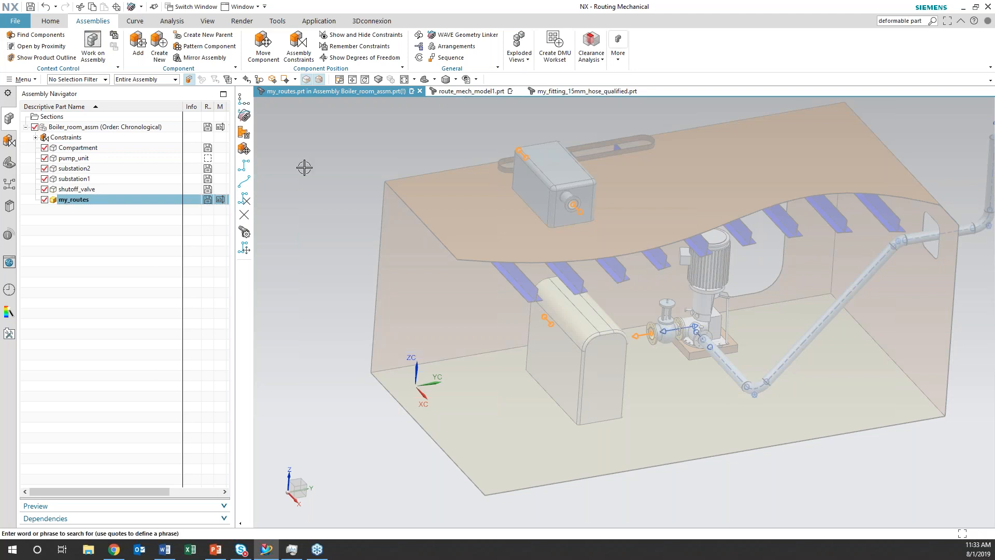
pyautogui.press('Return')
pyautogui.click(373, 223)
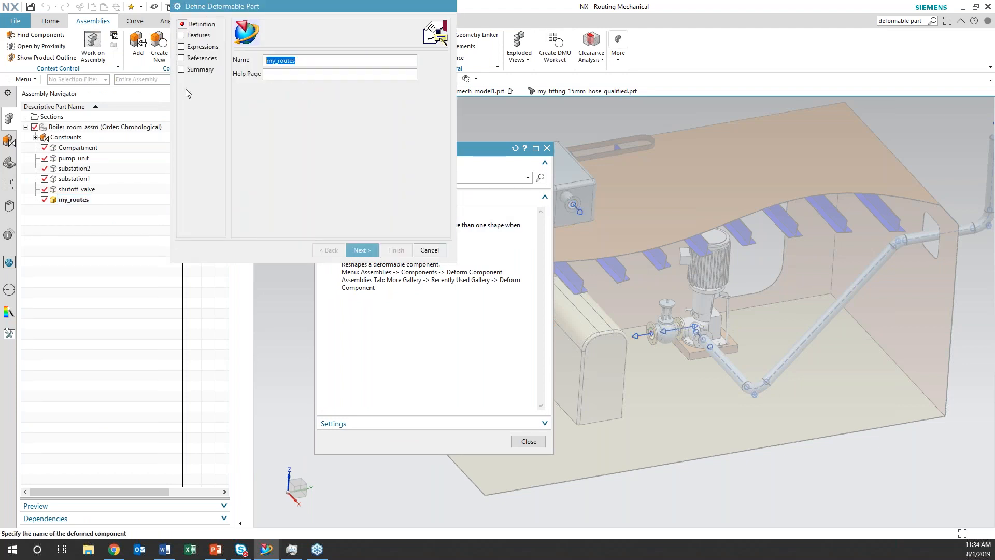
pyautogui.click(423, 255)
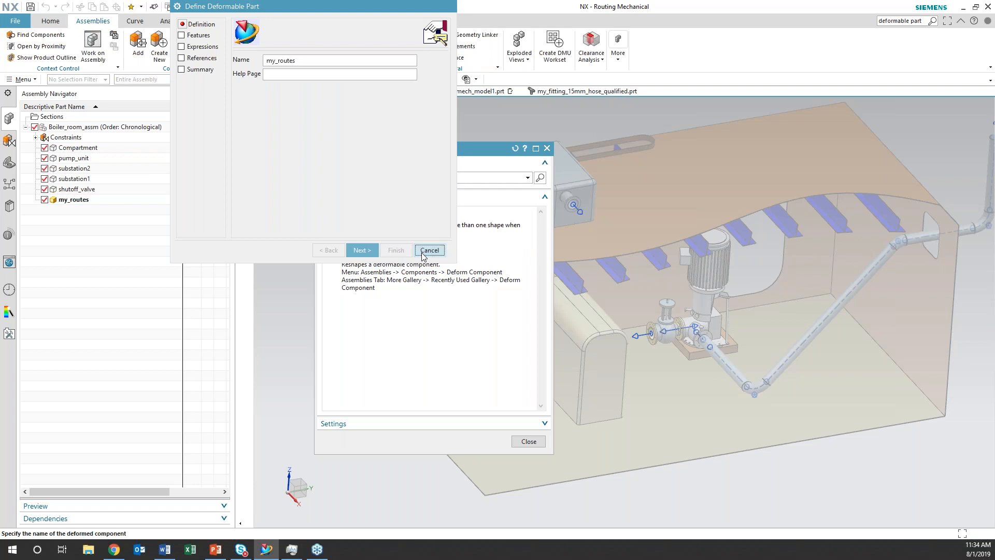
pyautogui.moveTo(421, 274)
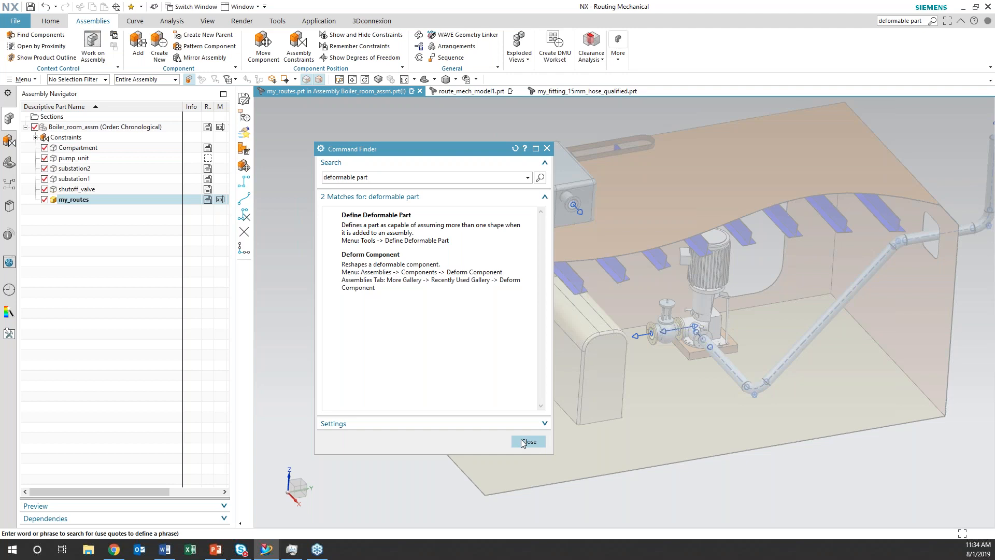
pyautogui.click(523, 443)
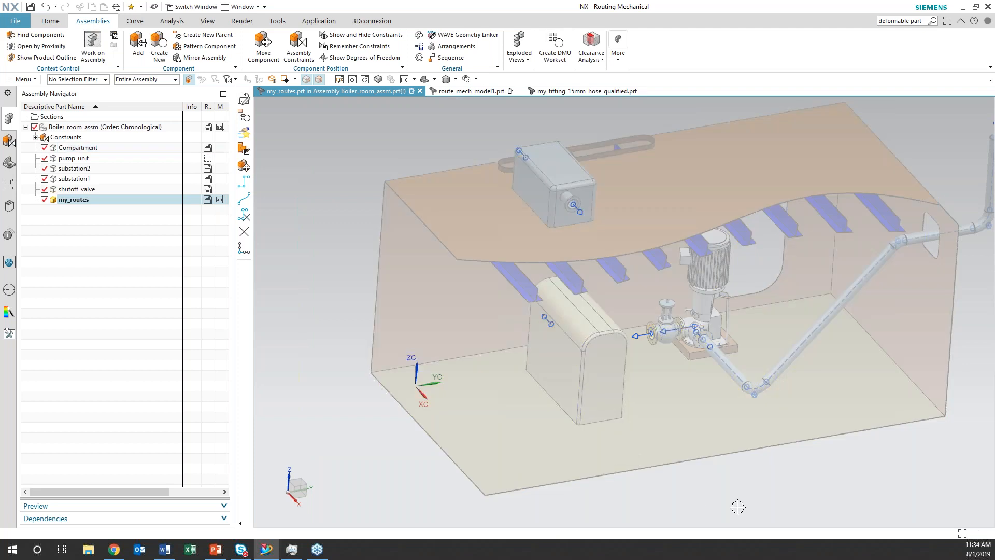
# Start a Heal Path in my_routes from the linked port on the rooftop substation's front face
pyautogui.keyDown('shift'); pyautogui.moveTo(757, 480); pyautogui.dragTo(741, 496, button='middle'); pyautogui.keyUp('shift')
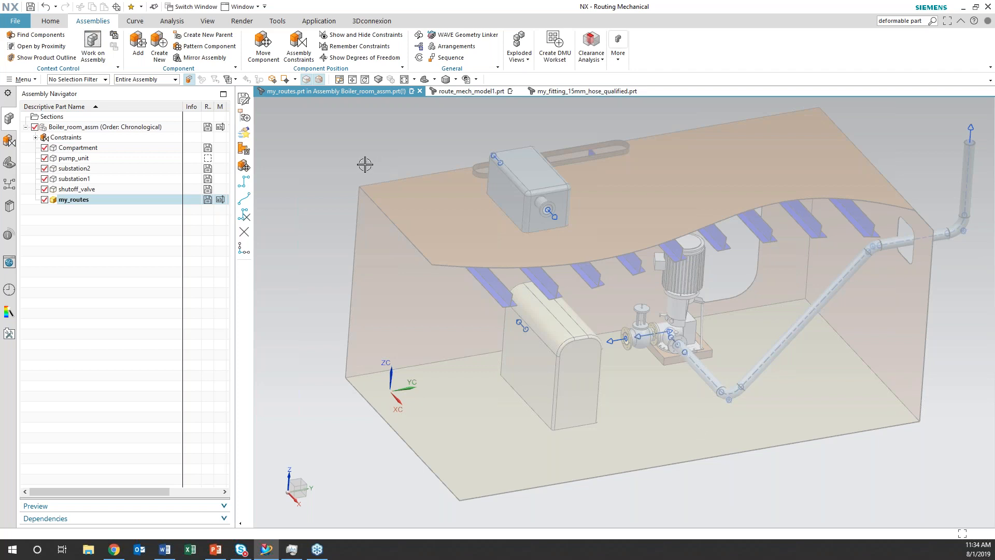
pyautogui.click(308, 23)
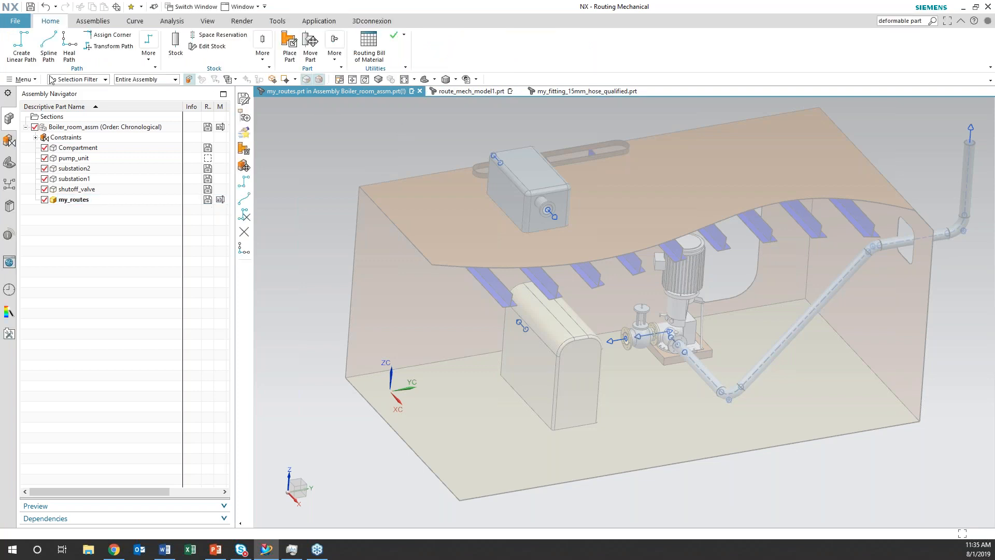
pyautogui.click(67, 47)
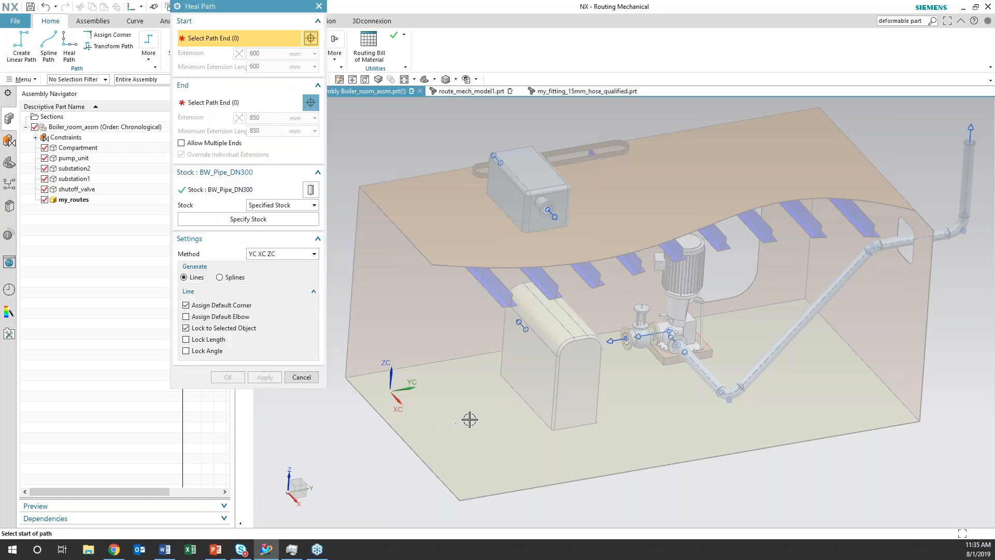
pyautogui.moveTo(490, 421)
pyautogui.mouseDown(button='middle')
pyautogui.moveTo(493, 473)
pyautogui.moveTo(539, 311)
pyautogui.mouseUp(button='middle')
pyautogui.click(563, 213)
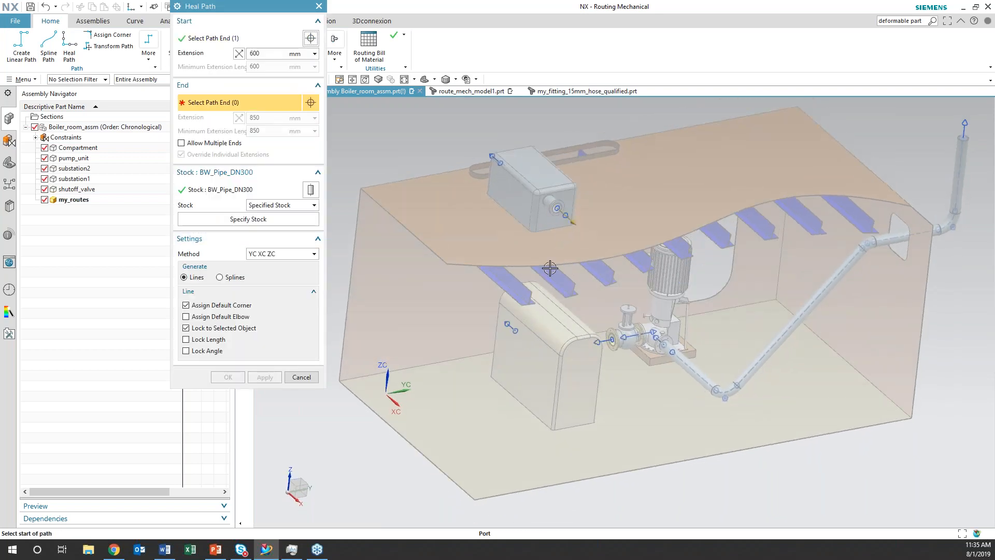
# Specify BW_Pipe_DN200 from the Routing Part Library's DIN-BW-PIPE folder as the stock for the path in my_routes
pyautogui.click(278, 218)
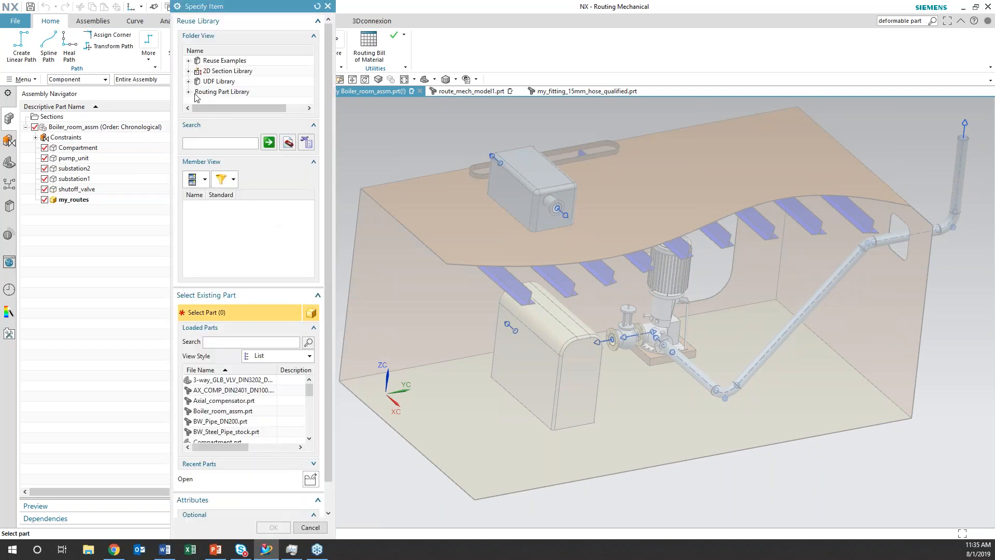
pyautogui.doubleClick(197, 92)
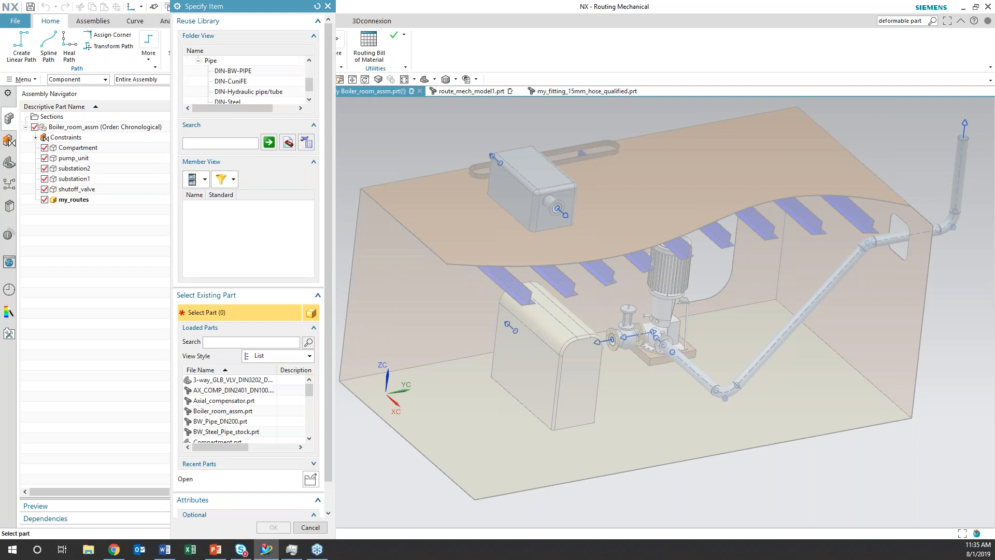
pyautogui.click(231, 72)
pyautogui.click(204, 179)
pyautogui.click(203, 195)
pyautogui.click(213, 246)
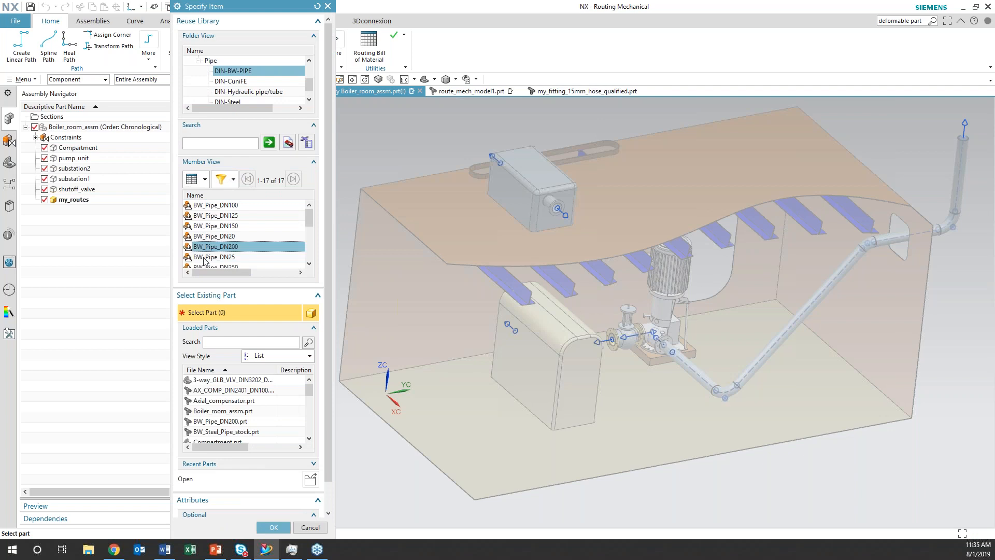
pyautogui.click(273, 528)
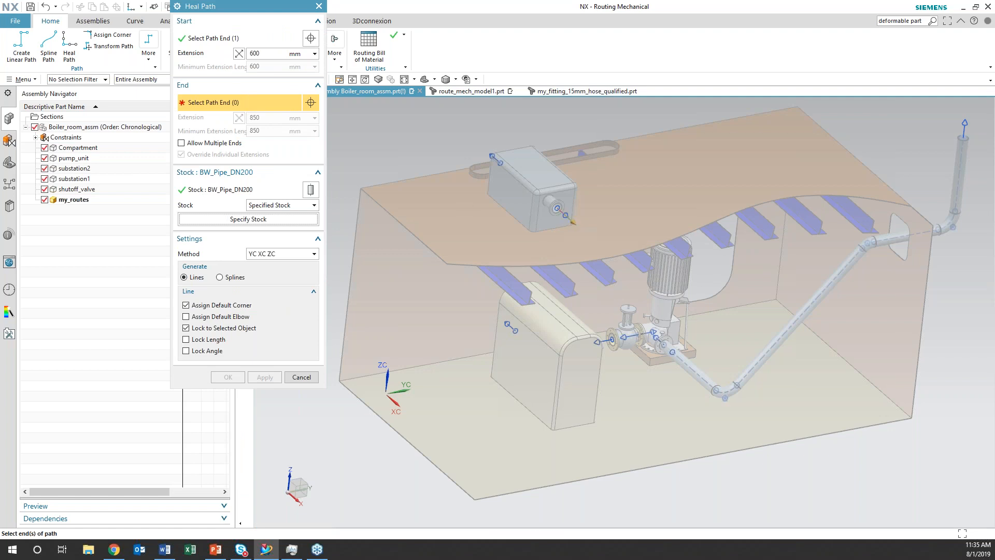
# Set the path's end at the linked port on the floor substation's rear face
pyautogui.moveTo(487, 407); pyautogui.dragTo(508, 341, button='middle')
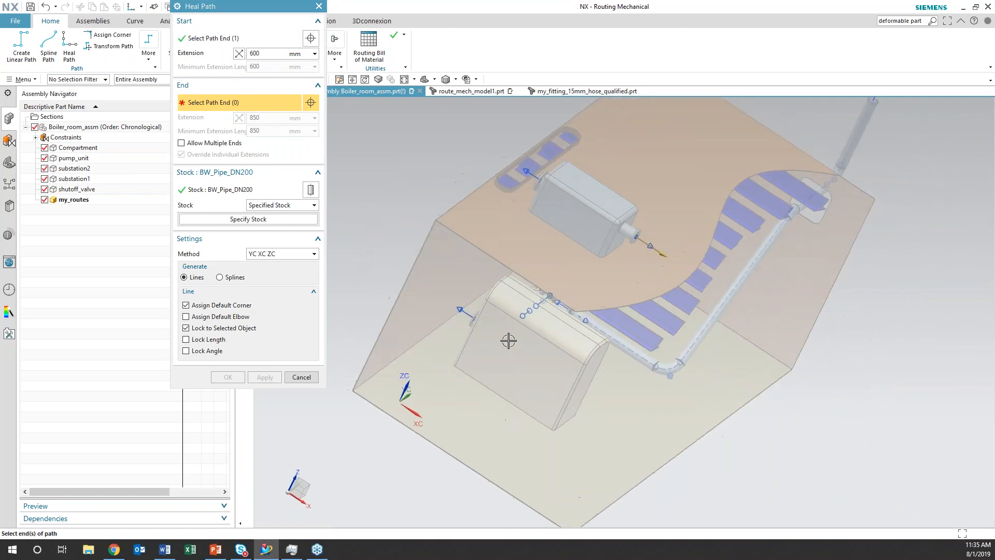
pyautogui.click(464, 311)
pyautogui.moveTo(547, 259)
pyautogui.mouseDown(button='middle')
pyautogui.moveTo(528, 290)
pyautogui.moveTo(507, 271)
pyautogui.moveTo(538, 257)
pyautogui.mouseUp(button='middle')
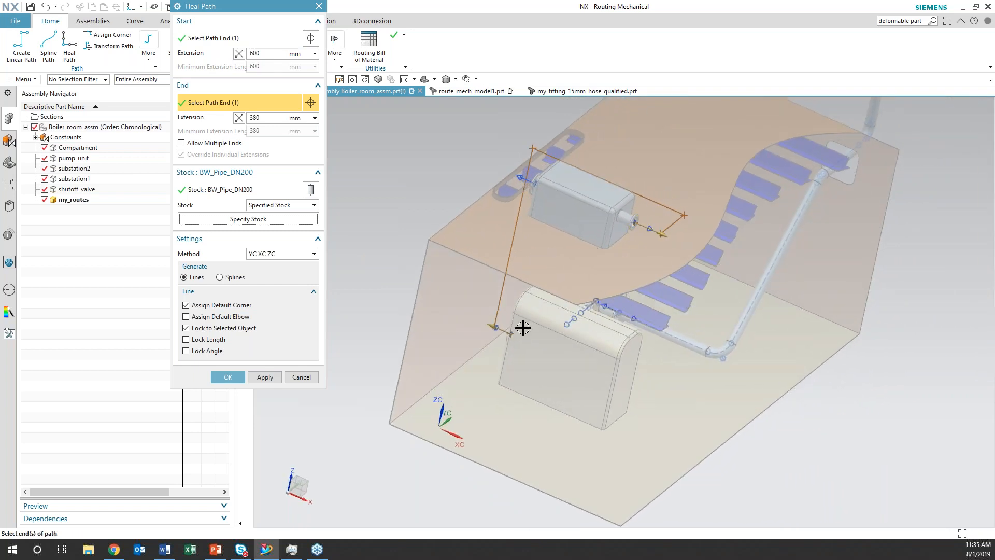
pyautogui.moveTo(383, 375); pyautogui.dragTo(401, 361, button='middle')
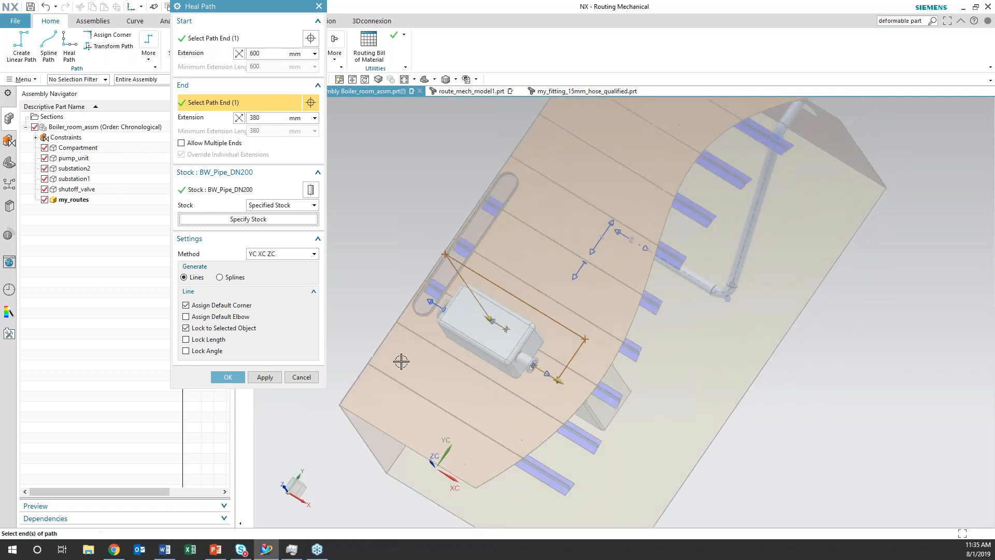
pyautogui.moveTo(400, 292); pyautogui.dragTo(387, 318, button='middle')
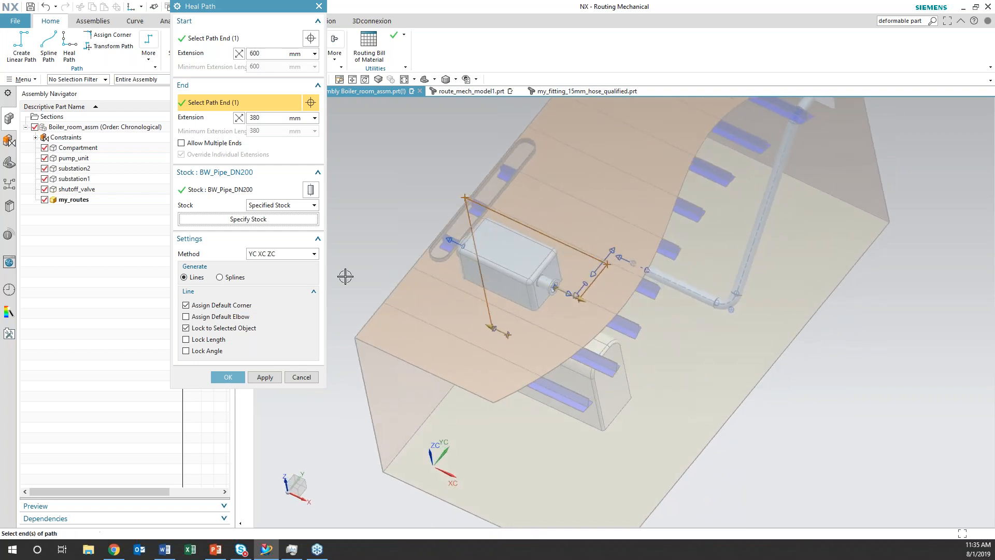
# Preview the path between the two substations with the XC YC ZC, YC XC ZC and ZC XC YC methods
pyautogui.click(314, 254)
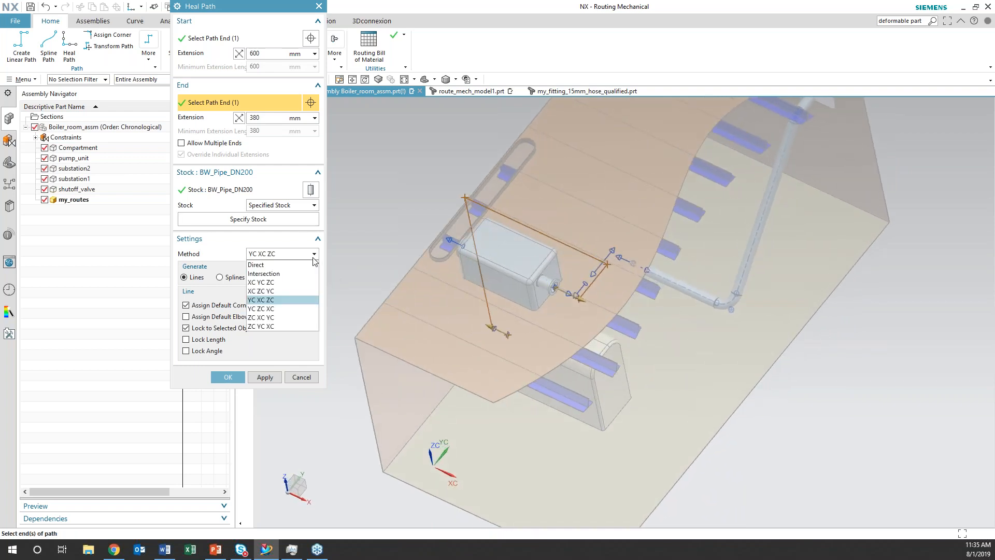
pyautogui.click(305, 283)
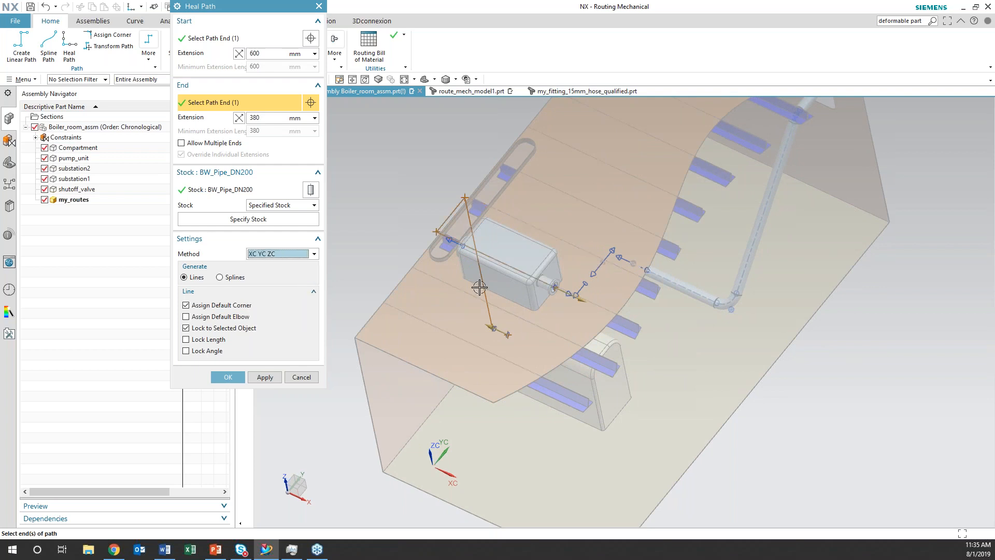
pyautogui.moveTo(511, 315); pyautogui.dragTo(458, 298, button='middle')
pyautogui.click(314, 254)
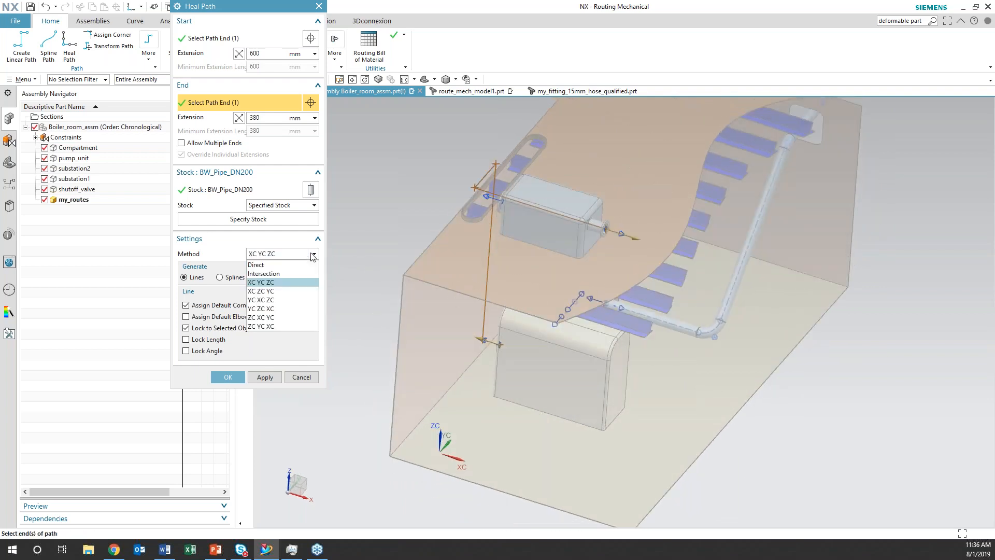
pyautogui.click(294, 300)
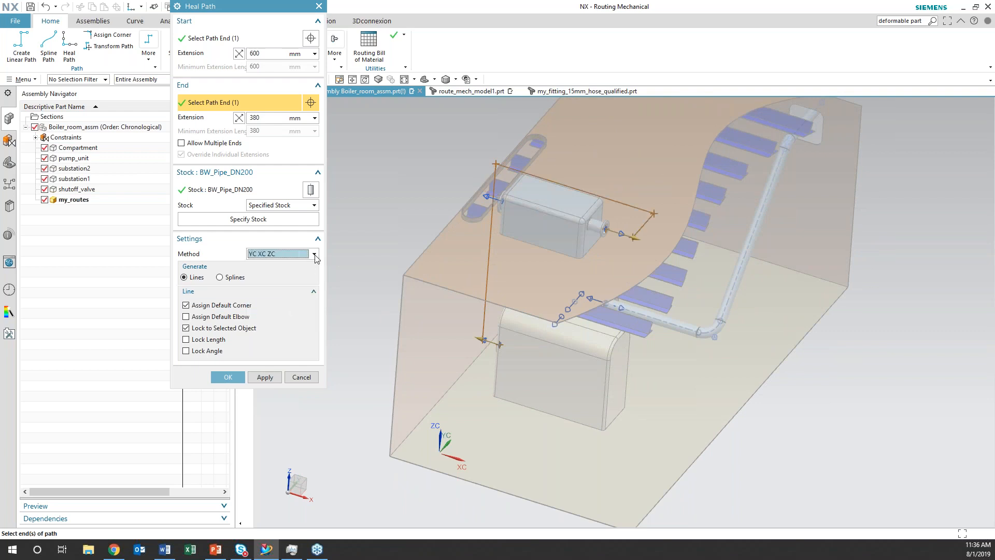
pyautogui.click(314, 254)
pyautogui.click(298, 313)
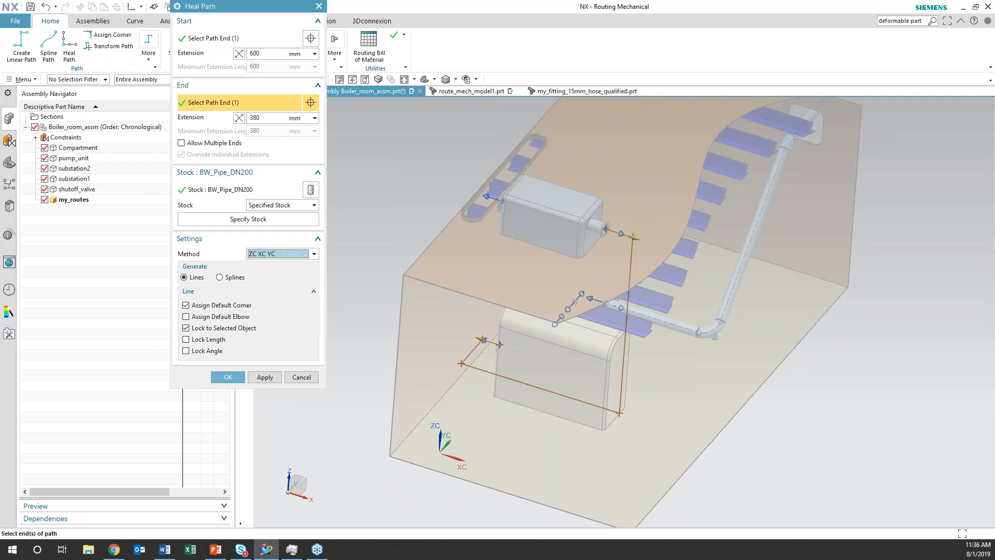
# Try generating the DN200 pipe path between the substations with the XC ZC YC method, and undo it
pyautogui.moveTo(535, 386)
pyautogui.mouseDown(button='middle')
pyautogui.moveTo(490, 377)
pyautogui.moveTo(496, 392)
pyautogui.moveTo(529, 405)
pyautogui.moveTo(543, 396)
pyautogui.mouseUp(button='middle')
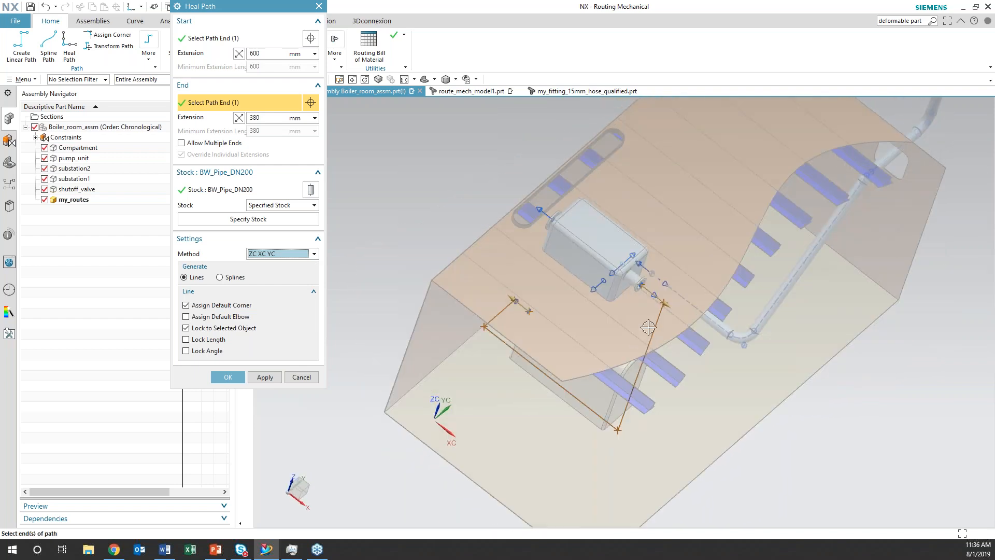
pyautogui.click(314, 254)
pyautogui.click(291, 289)
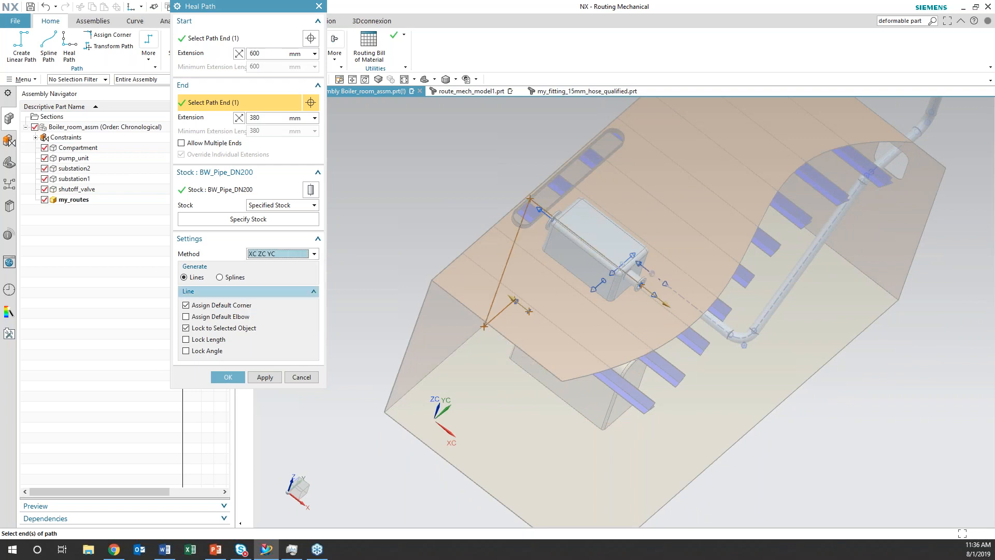
pyautogui.click(240, 378)
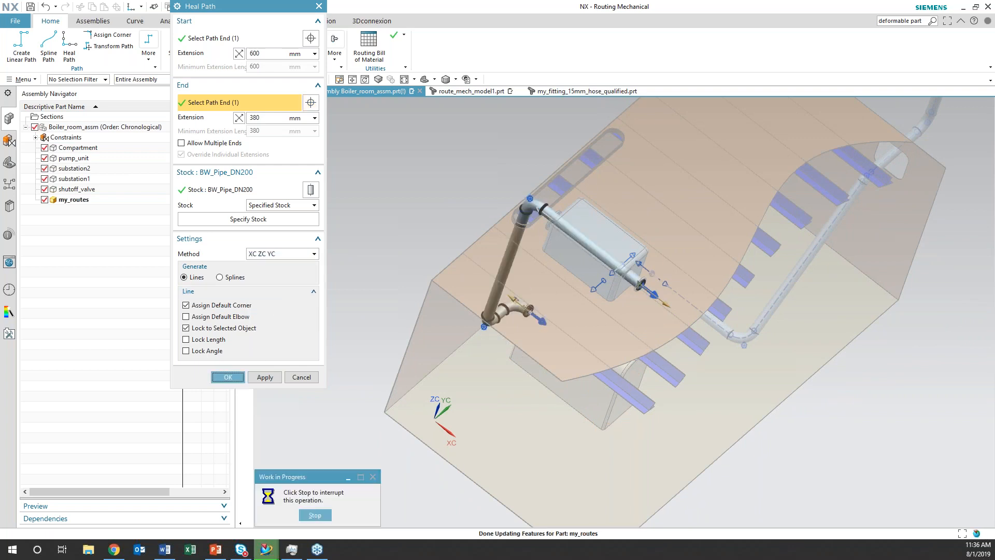
pyautogui.moveTo(382, 296); pyautogui.dragTo(362, 291, button='middle')
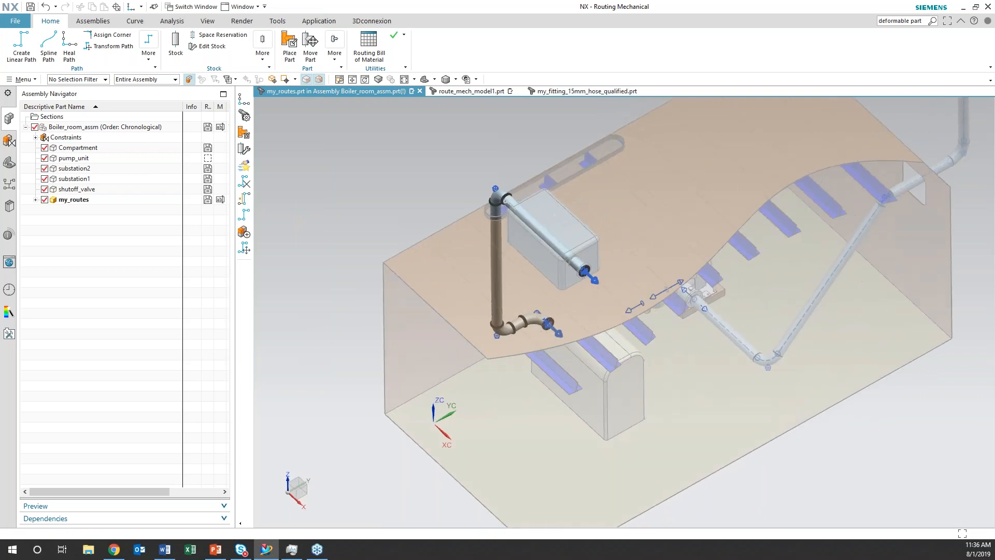
pyautogui.hotkey('ctrl', 'z')
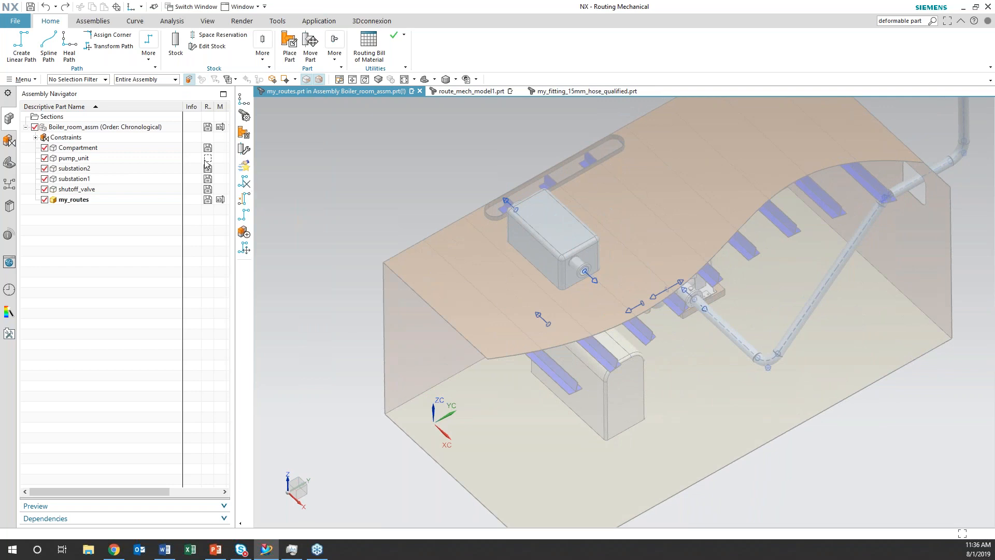
# Heal the DN200 path from the rooftop substation's front port to the floor substation's rear port using the YC XC ZC method
pyautogui.click(66, 50)
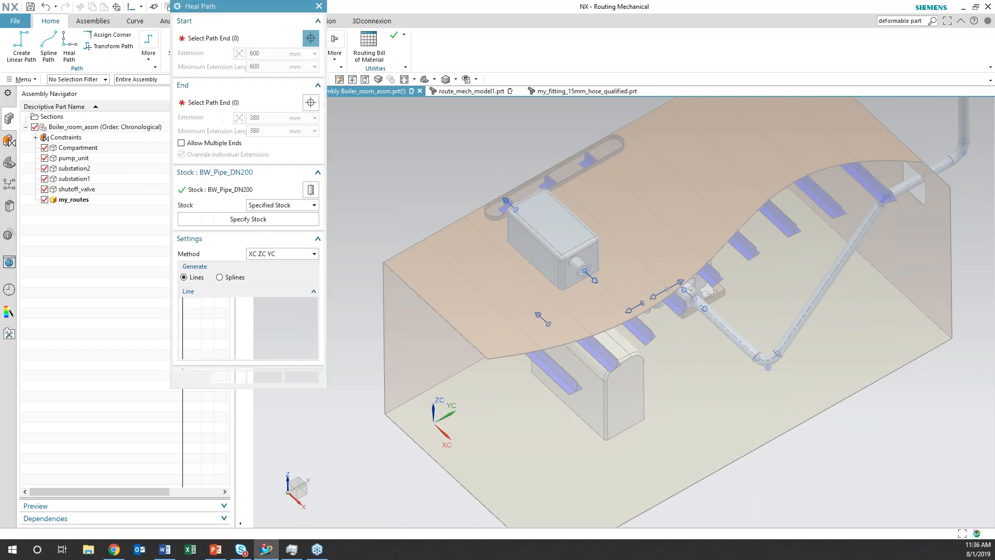
pyautogui.click(590, 275)
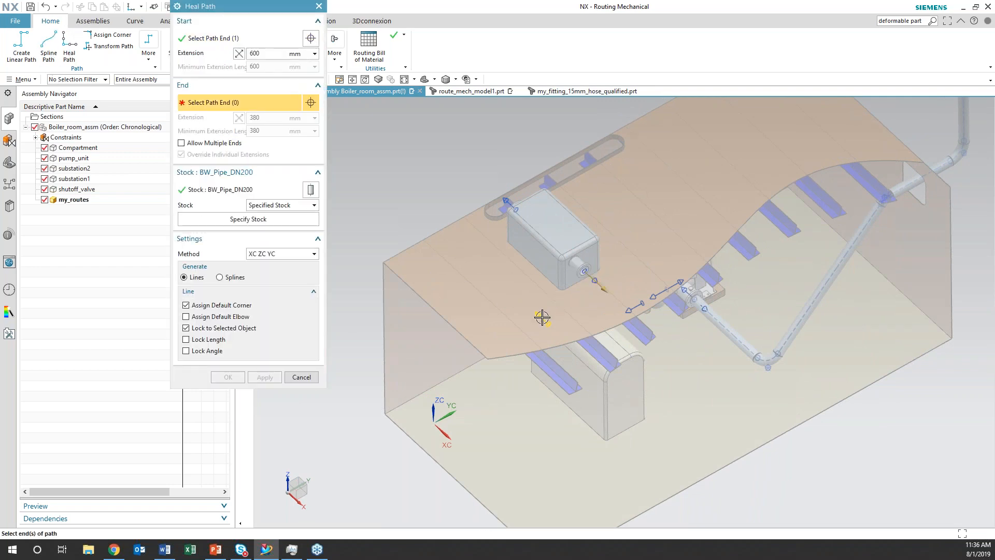
pyautogui.click(541, 319)
pyautogui.moveTo(517, 377); pyautogui.dragTo(510, 493, button='middle')
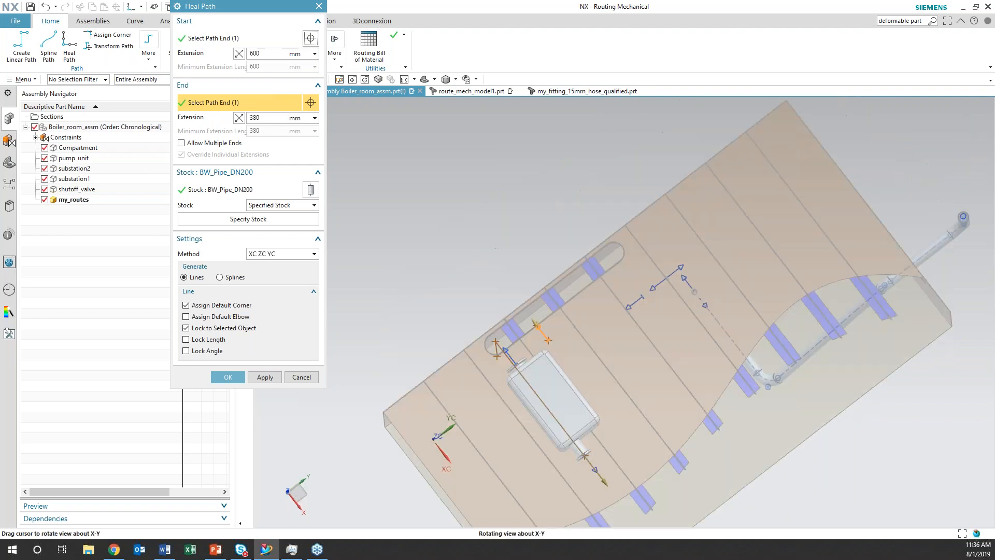
pyautogui.click(314, 255)
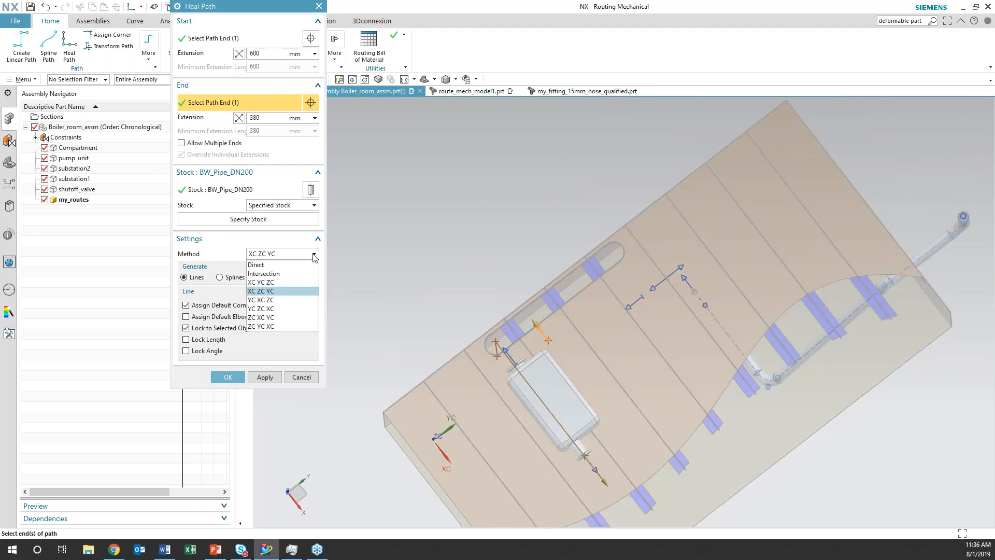
pyautogui.click(306, 299)
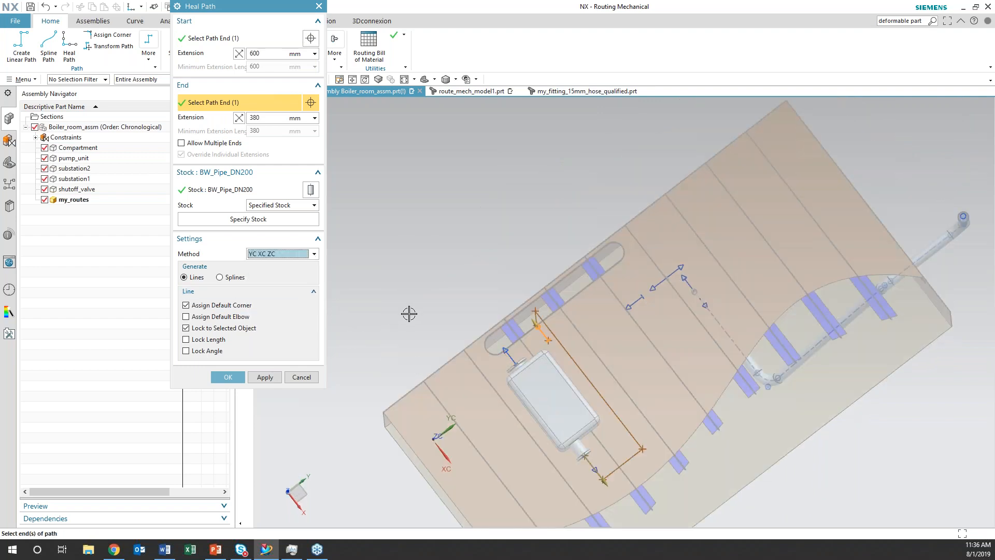
pyautogui.moveTo(423, 305); pyautogui.dragTo(420, 238, button='middle')
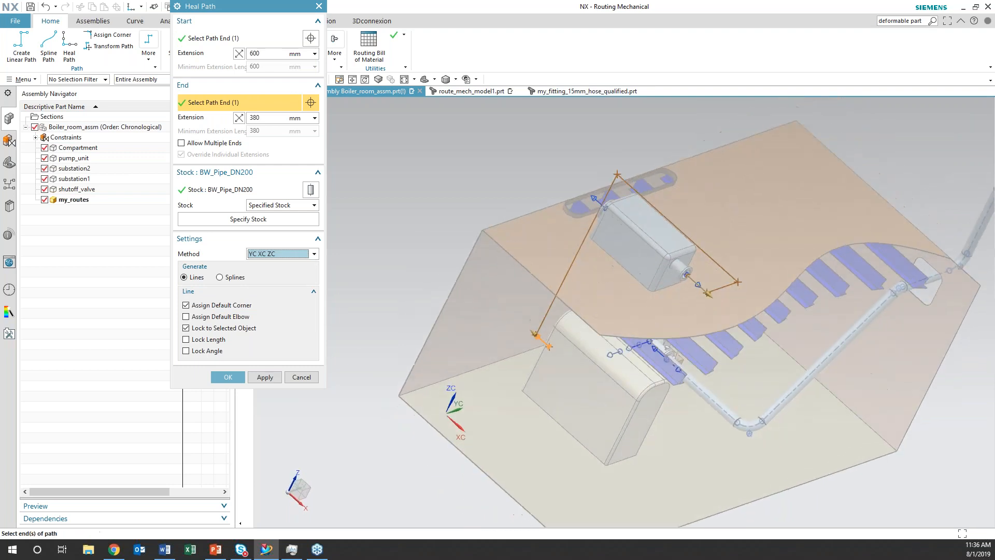
pyautogui.click(241, 376)
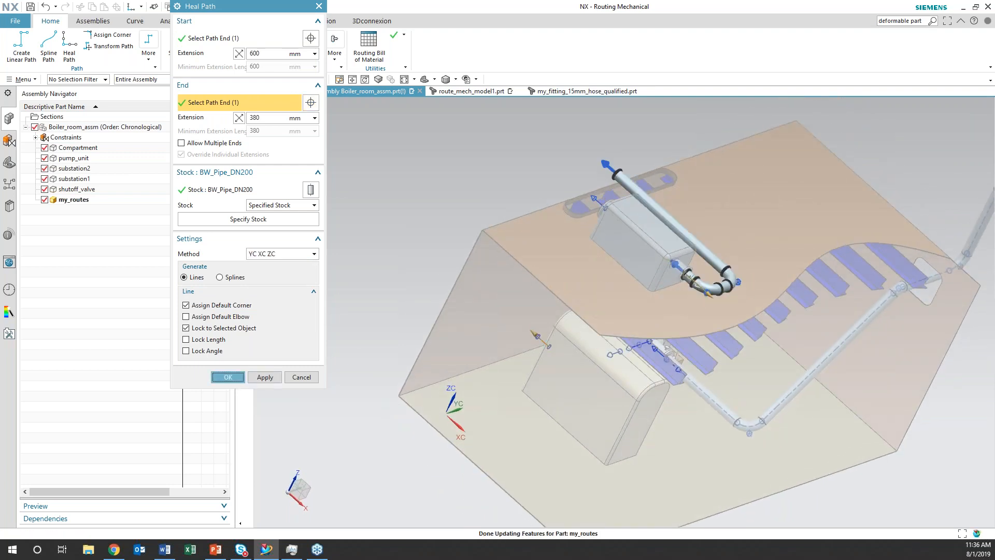
pyautogui.moveTo(421, 233)
pyautogui.mouseDown(button='middle')
pyautogui.moveTo(411, 243)
pyautogui.moveTo(381, 227)
pyautogui.moveTo(413, 227)
pyautogui.moveTo(344, 156)
pyautogui.mouseUp(button='middle')
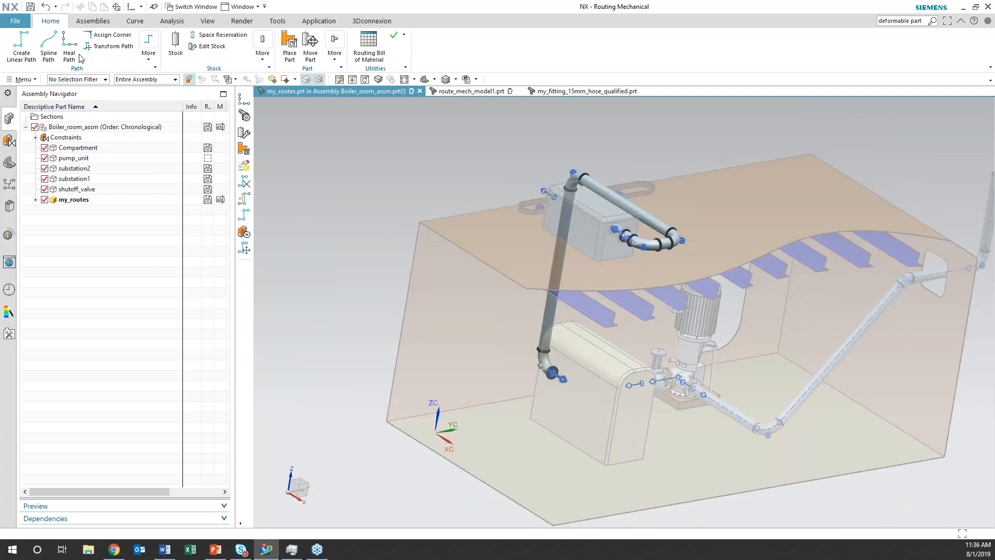
# Start a Heal Path from the rooftop substation's rear port to the shutoff valve port facing the floor substation
pyautogui.click(69, 45)
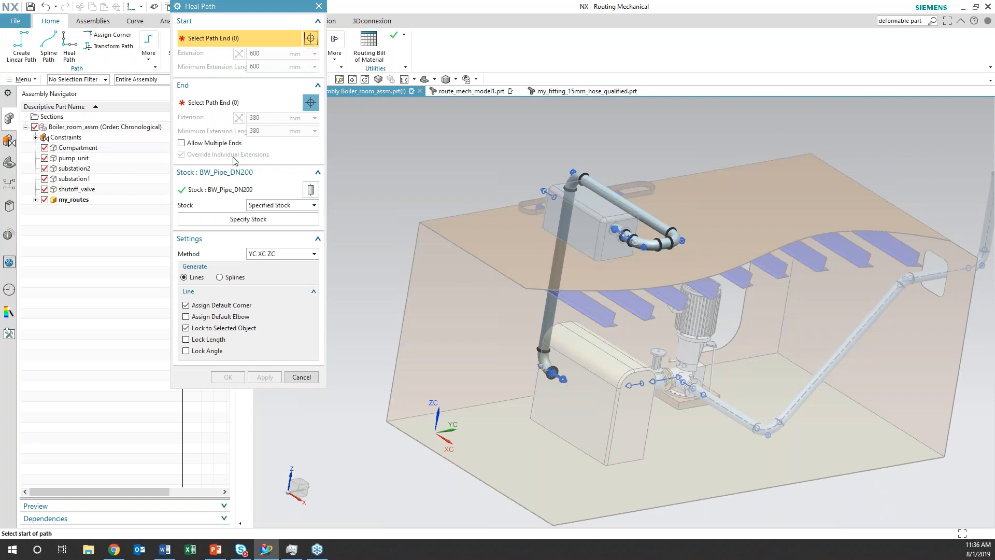
pyautogui.click(536, 192)
pyautogui.click(625, 384)
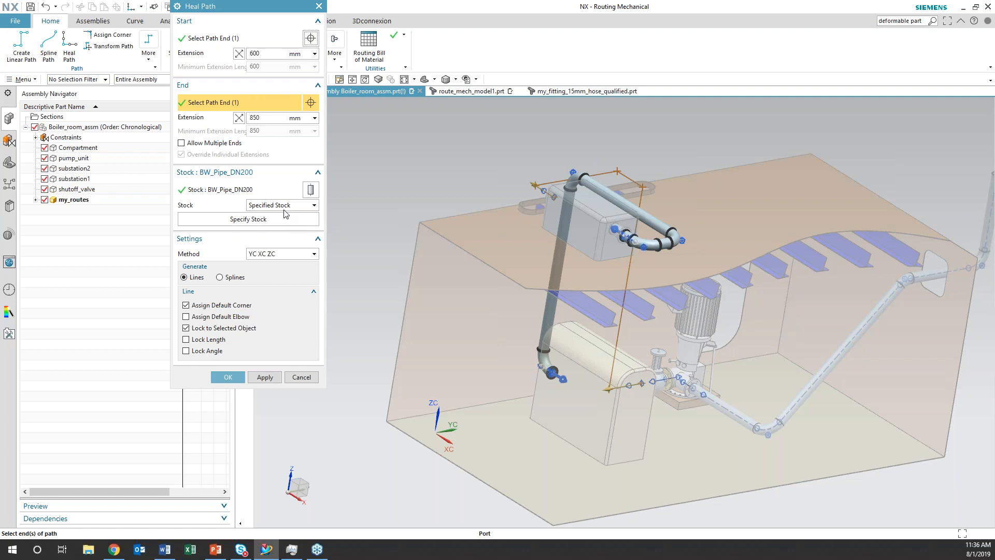
# Specify BW_Pipe_DN300 from the Routing Part Library's DIN-BW-PIPE folder as the stock for the path
pyautogui.click(281, 220)
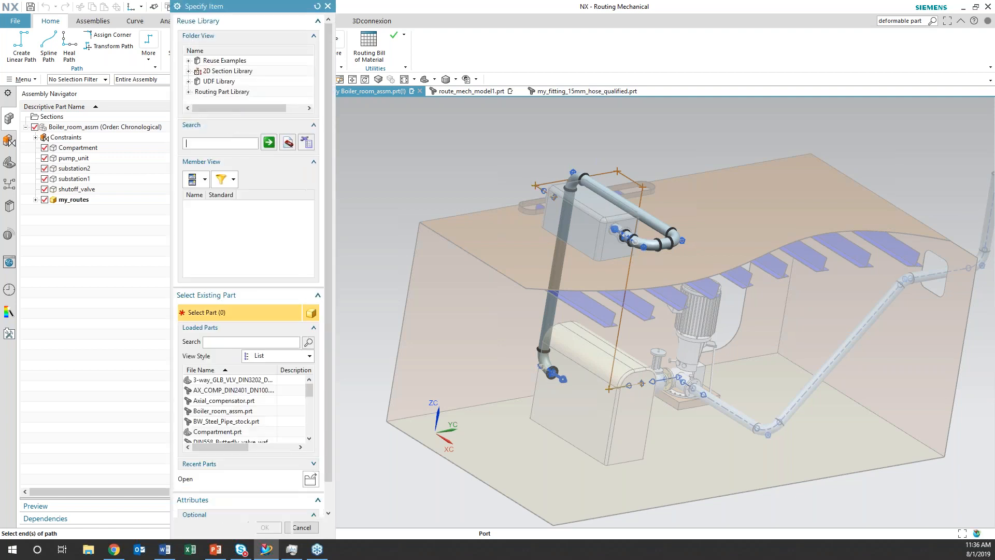
pyautogui.click(189, 92)
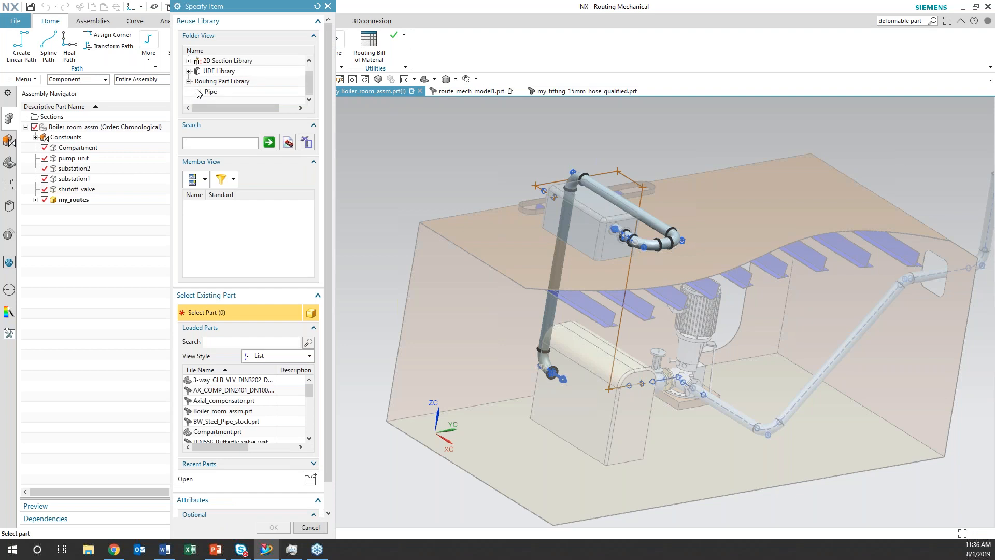
pyautogui.click(198, 92)
pyautogui.click(230, 71)
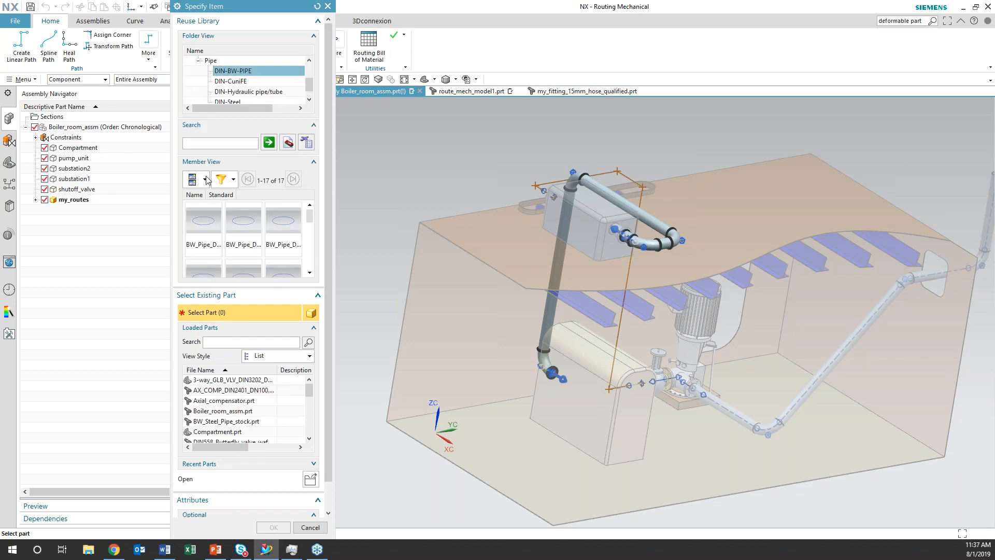
pyautogui.scroll(-1, 221, 242)
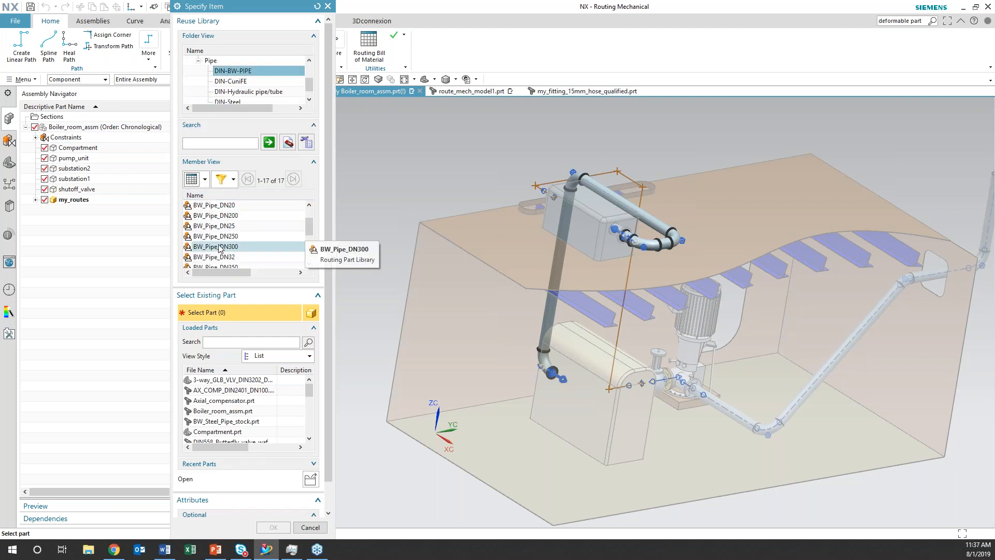
pyautogui.click(221, 246)
pyautogui.click(274, 527)
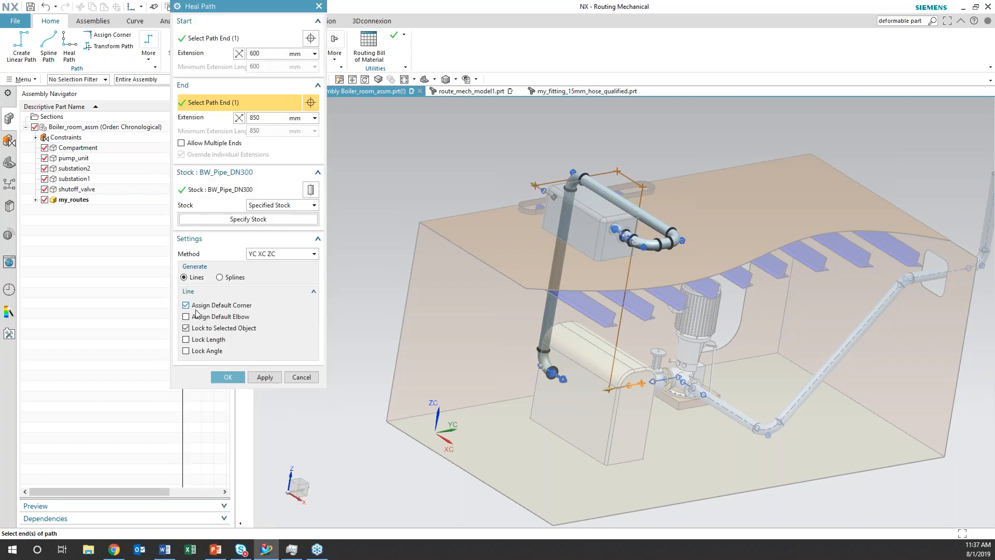
# Try creating the DN300 path to the shutoff valve with the YC XC ZC method, and undo it
pyautogui.click(229, 377)
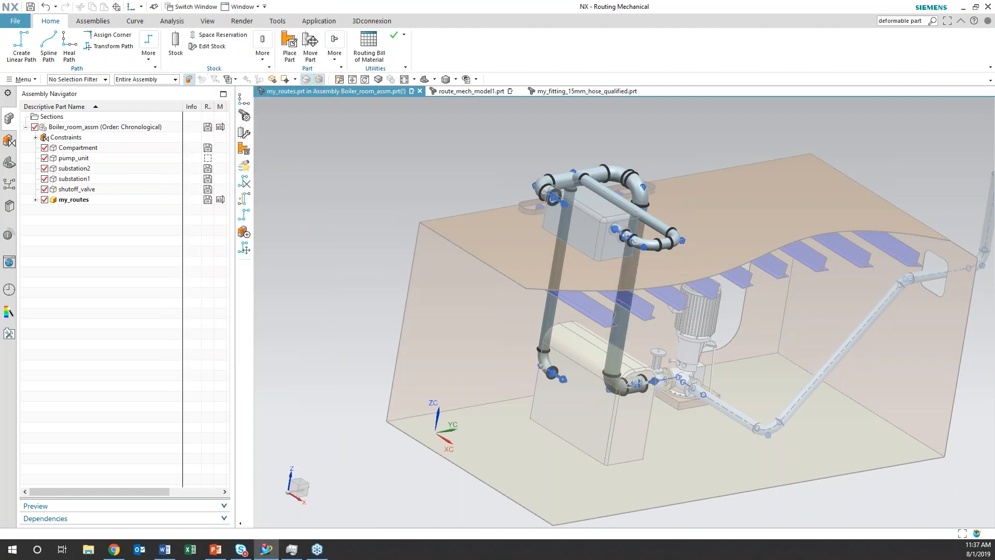
pyautogui.hotkey('ctrl', 'z')
# Start a Heal Path with BW_Pipe_DN300 from the rooftop substation's rear port to the shutoff valve port facing the floor substation
pyautogui.click(69, 46)
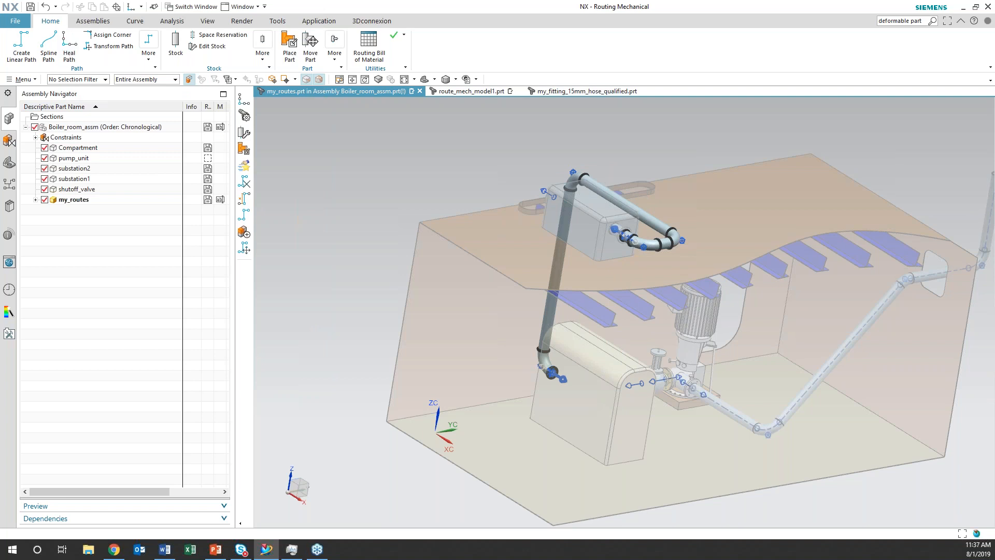
pyautogui.click(548, 193)
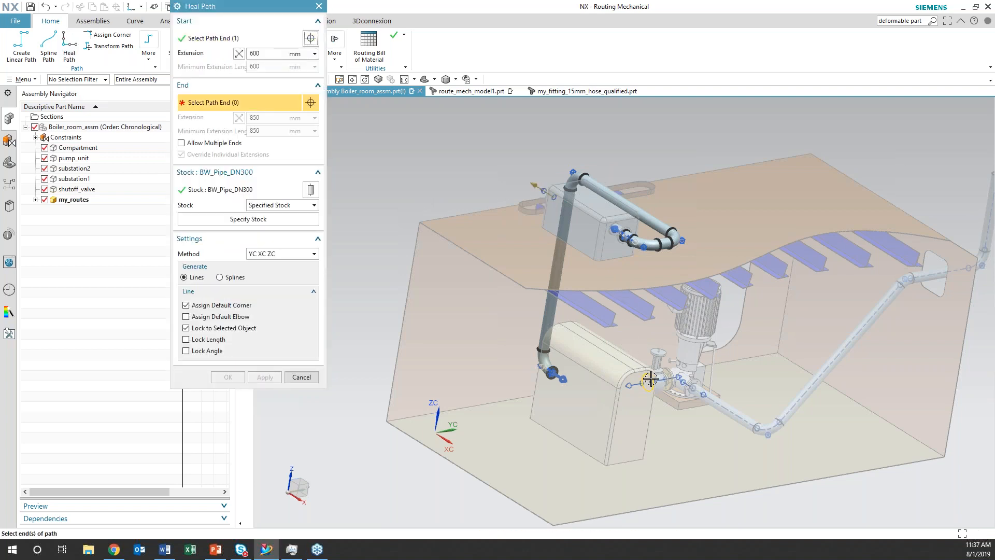
pyautogui.click(635, 384)
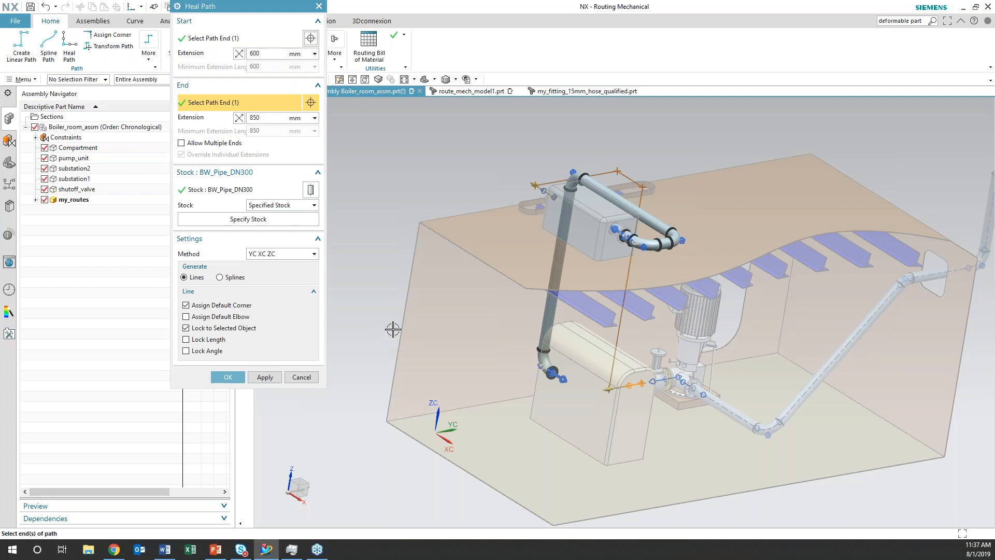
pyautogui.moveTo(456, 167); pyautogui.dragTo(450, 206, button='middle')
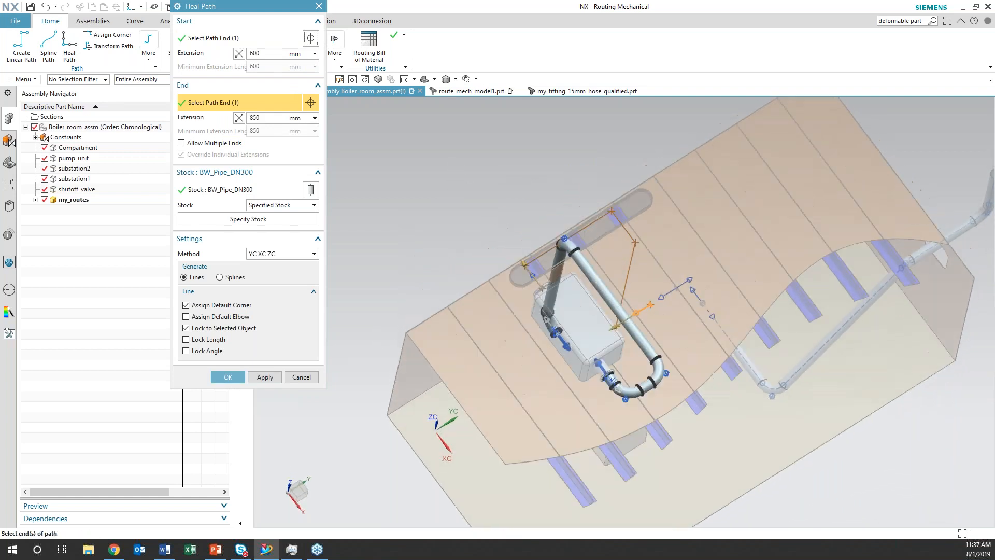
# Compare the XC YC ZC, YC XC ZC, YC ZC XC and ZC XC YC path methods, and set the method to ZC YC XC
pyautogui.click(318, 254)
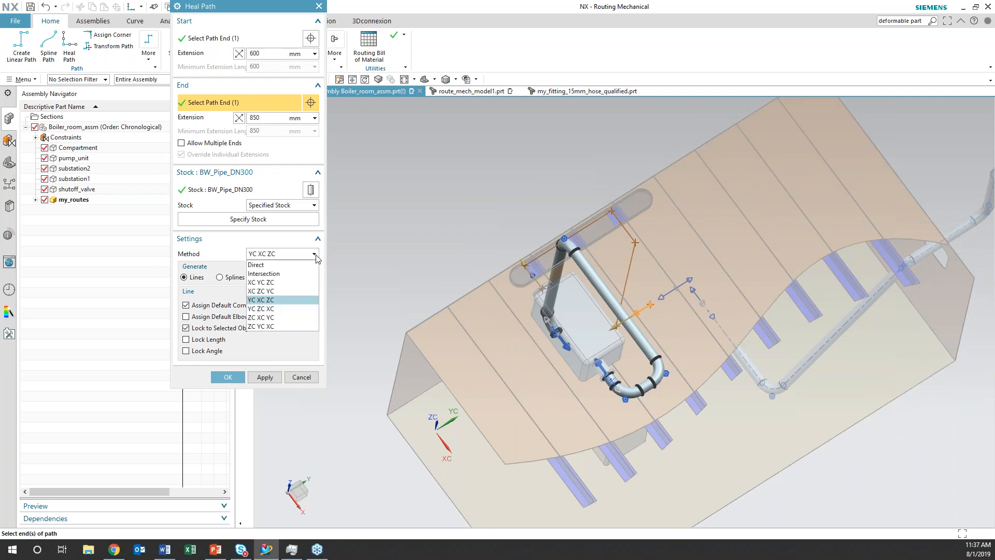
pyautogui.click(304, 286)
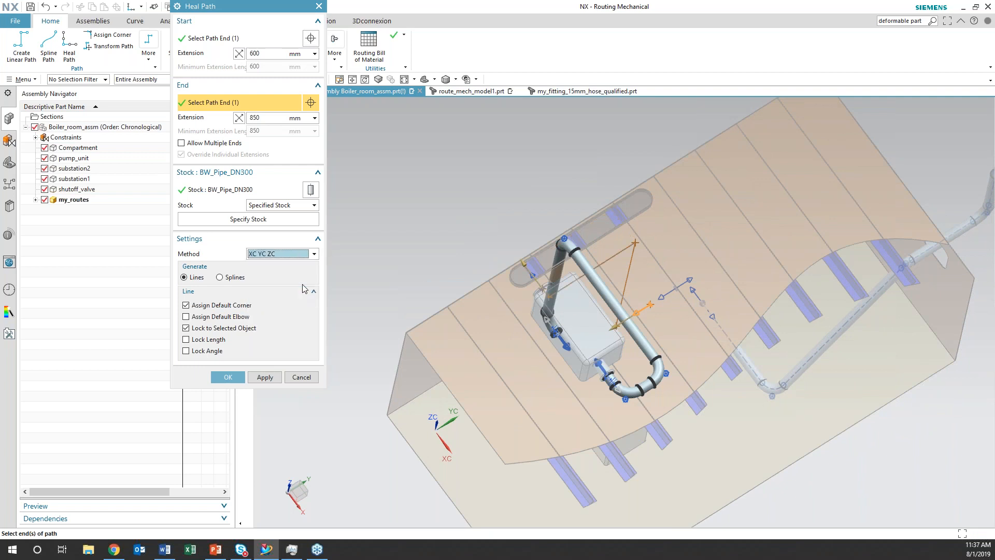
pyautogui.click(314, 254)
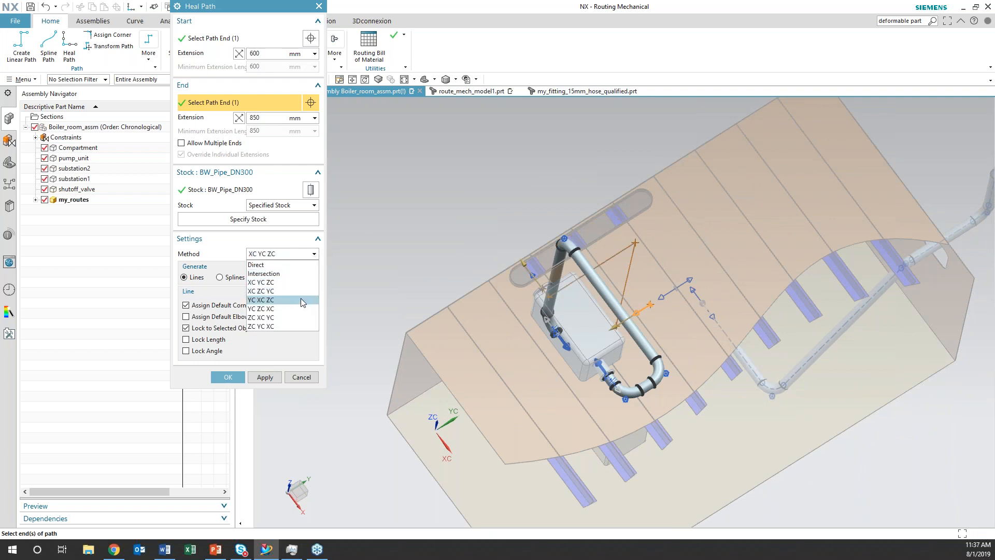
pyautogui.click(304, 300)
pyautogui.click(315, 254)
pyautogui.click(294, 309)
pyautogui.click(314, 254)
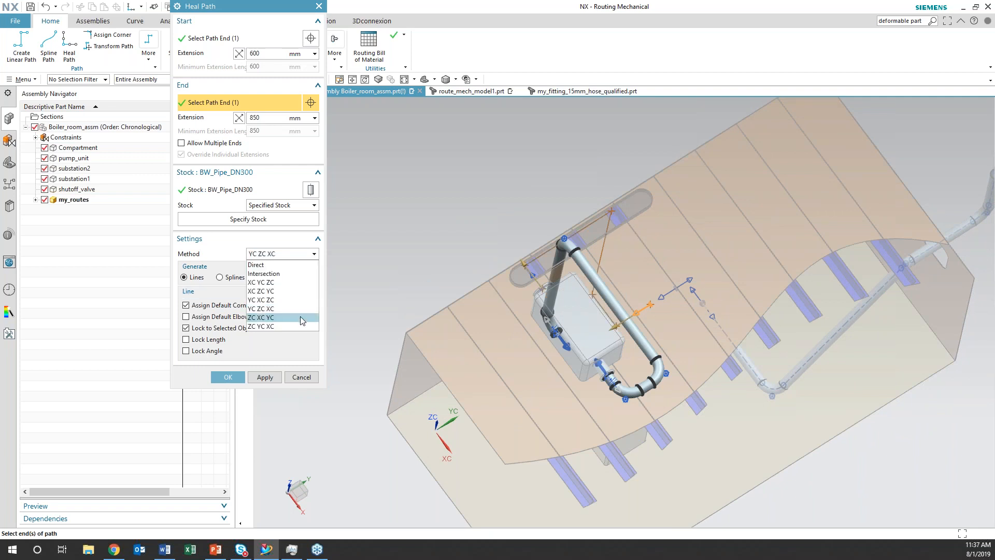
pyautogui.click(302, 317)
pyautogui.moveTo(457, 321); pyautogui.dragTo(454, 299, button='middle')
pyautogui.click(315, 254)
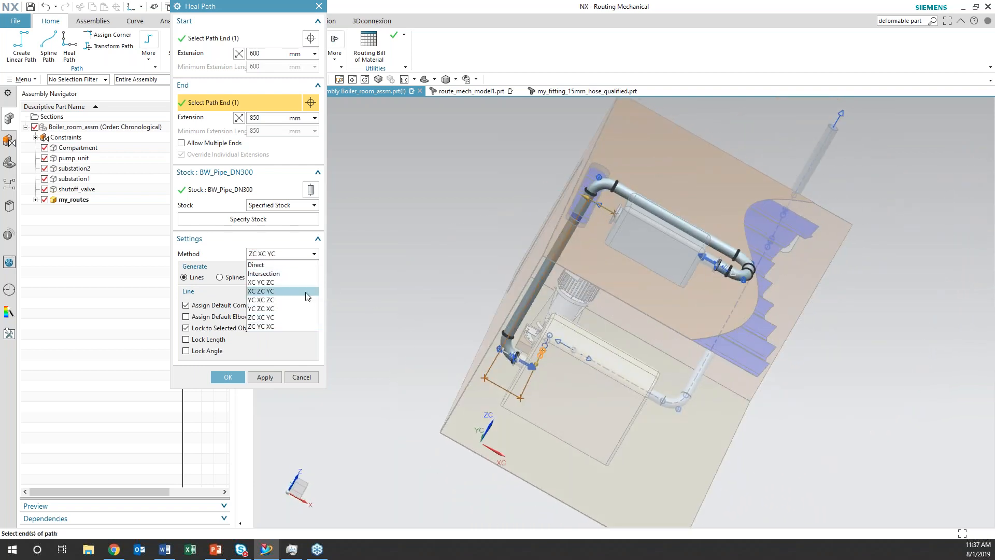
pyautogui.click(298, 322)
# Set the extension at the shutoff valve end to 1000 mm and create the DN300 path
pyautogui.moveTo(449, 300); pyautogui.dragTo(514, 202, button='middle')
pyautogui.moveTo(544, 198)
pyautogui.mouseDown()
pyautogui.moveTo(536, 192)
pyautogui.moveTo(546, 196)
pyautogui.mouseUp()
pyautogui.moveTo(471, 215)
pyautogui.mouseDown(button='middle')
pyautogui.moveTo(484, 226)
pyautogui.moveTo(476, 232)
pyautogui.mouseUp(button='middle')
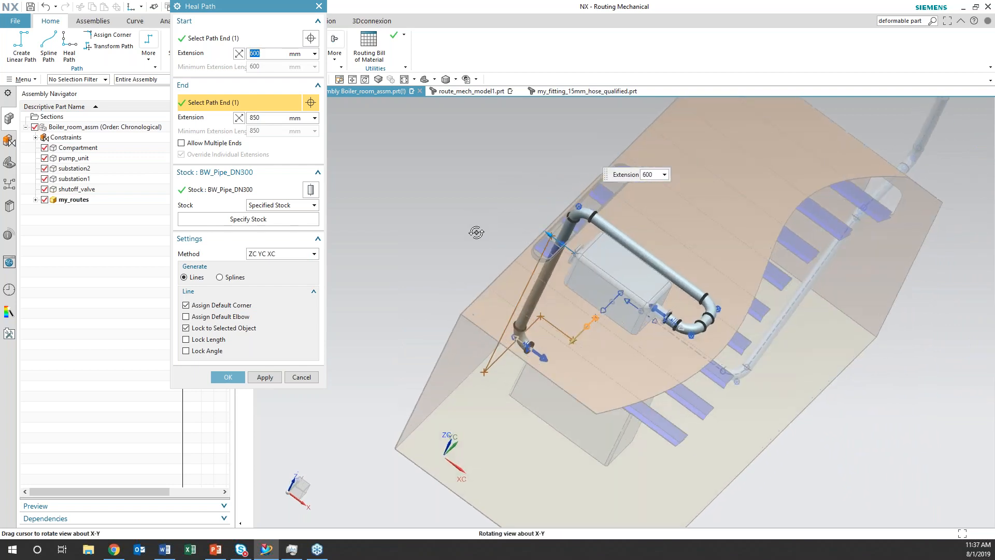
pyautogui.moveTo(572, 338); pyautogui.dragTo(569, 344)
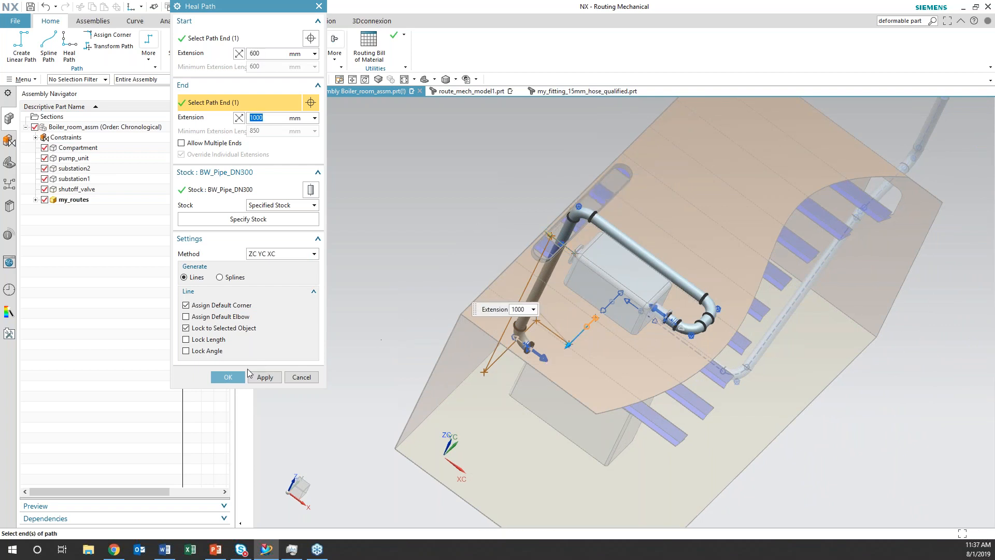
pyautogui.click(230, 376)
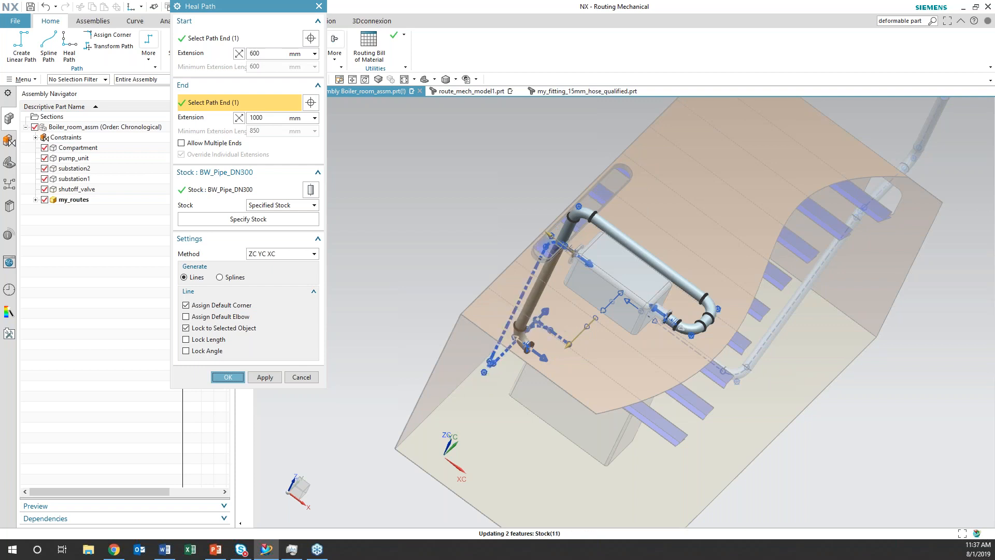
pyautogui.moveTo(444, 288)
pyautogui.mouseDown(button='middle')
pyautogui.moveTo(438, 263)
pyautogui.moveTo(414, 251)
pyautogui.moveTo(413, 240)
pyautogui.moveTo(433, 271)
pyautogui.mouseUp(button='middle')
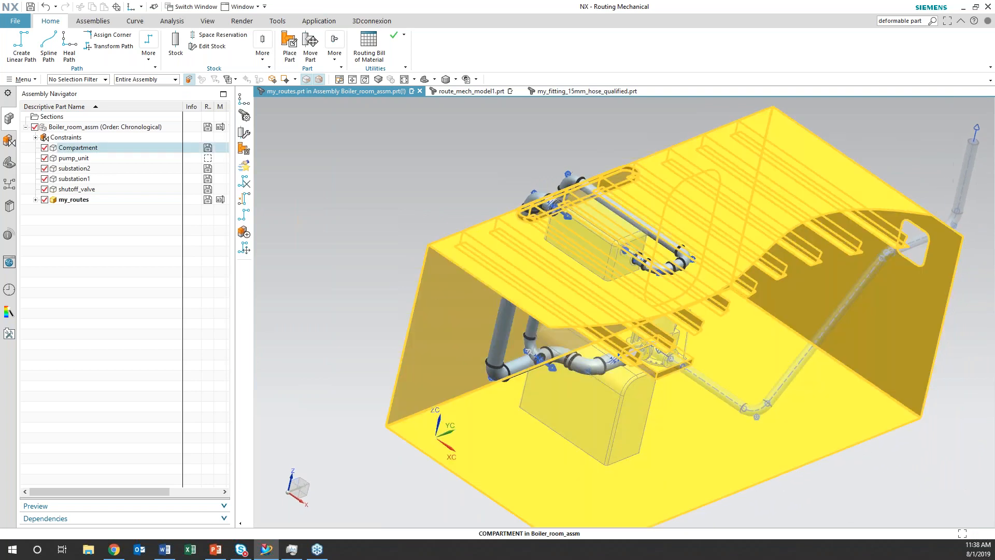
# Try a detailed Stock Length report for specified stock, using the Path method on the straight DN200 pipe above the rooftop substation
pyautogui.click(34, 80)
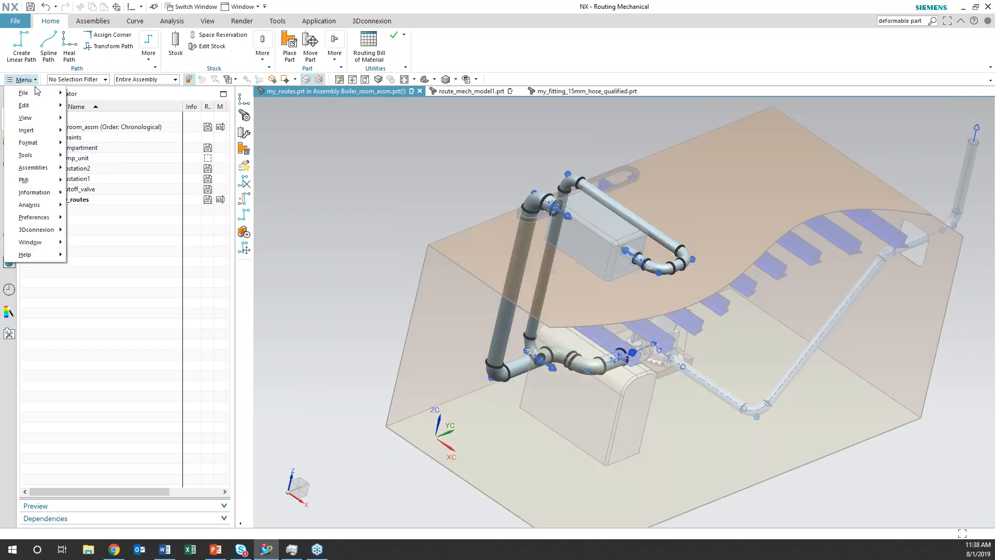
pyautogui.moveTo(50, 198)
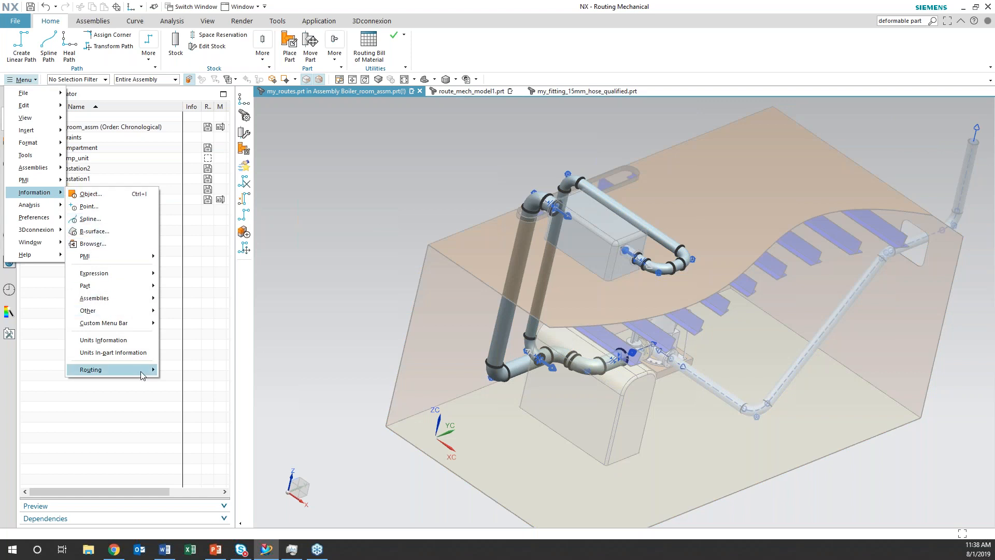
pyautogui.moveTo(142, 371)
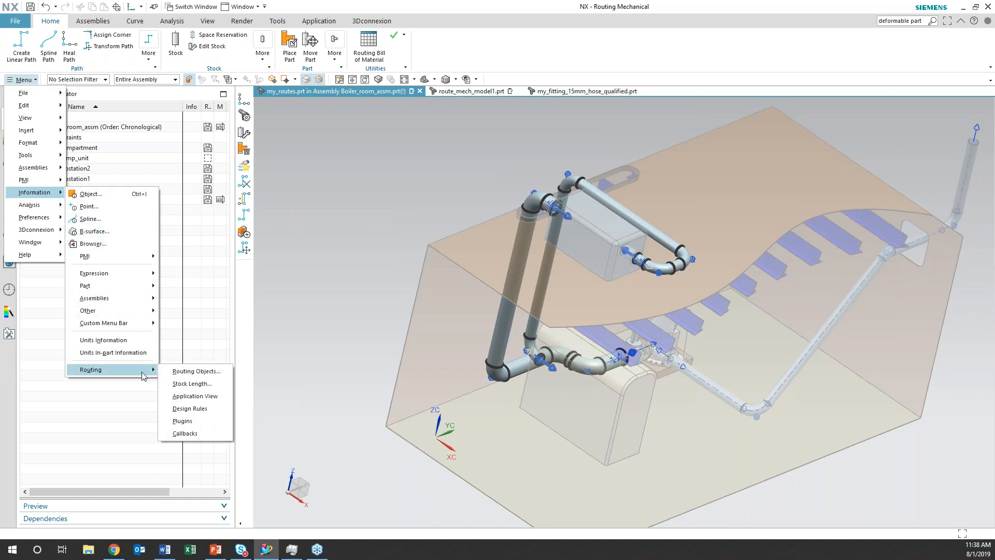
pyautogui.click(190, 384)
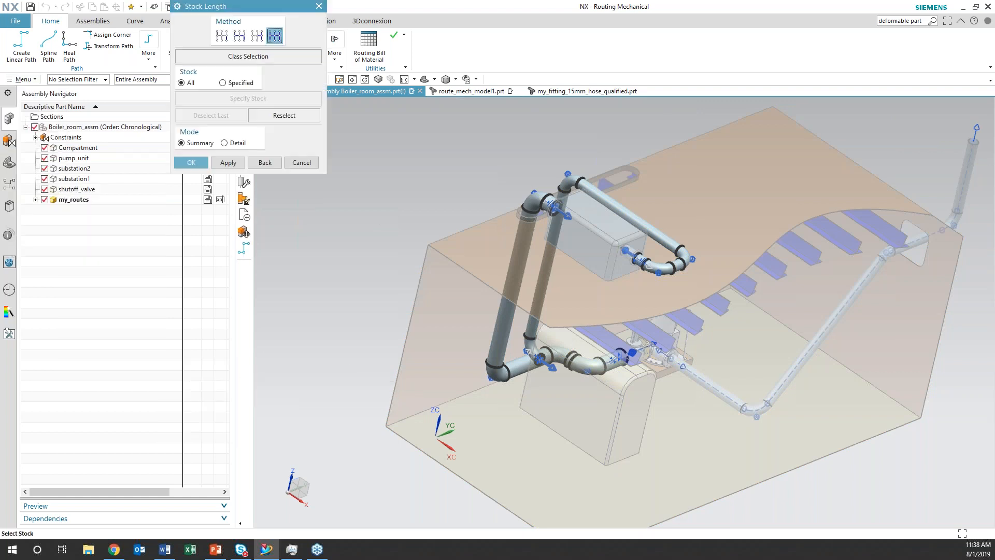
pyautogui.click(223, 83)
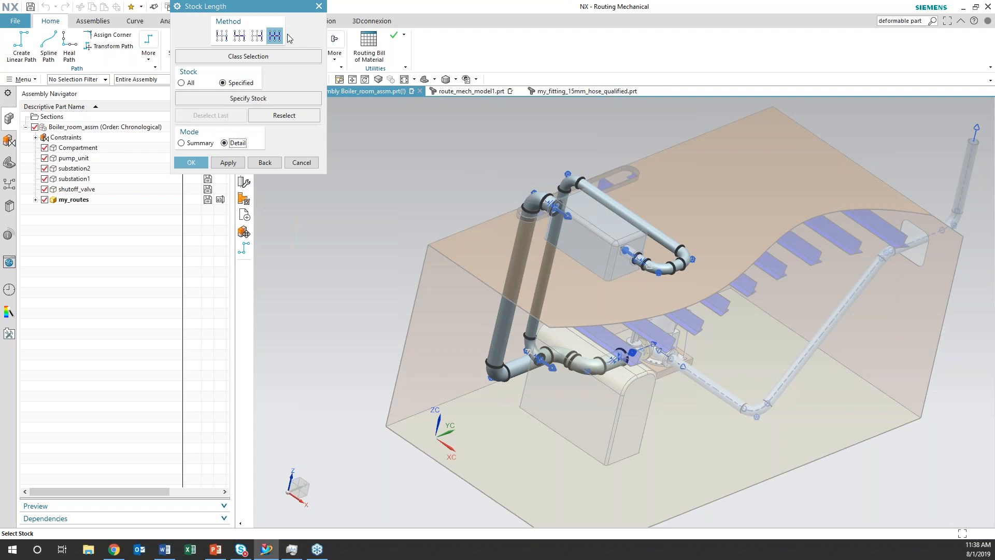
pyautogui.click(239, 35)
pyautogui.click(603, 200)
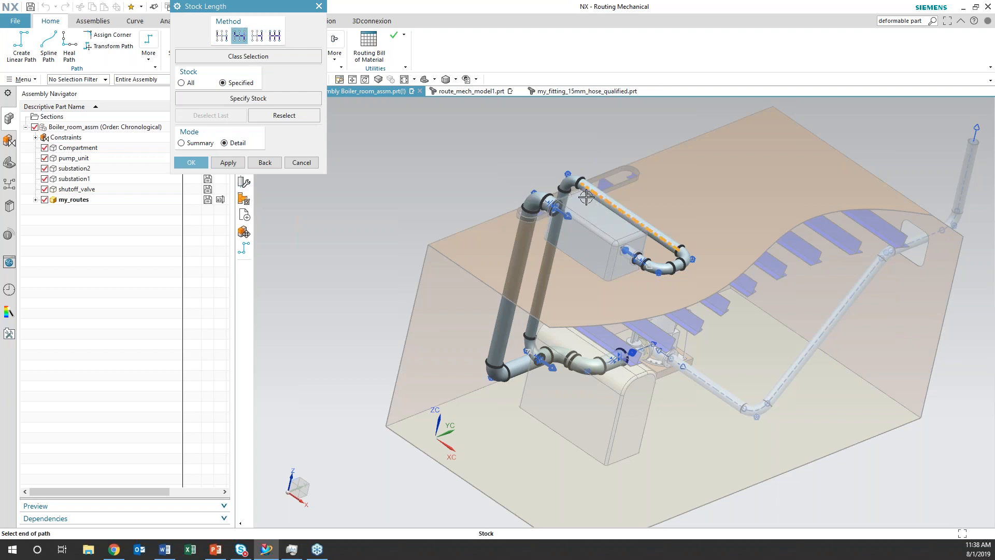
pyautogui.click(237, 163)
pyautogui.click(191, 162)
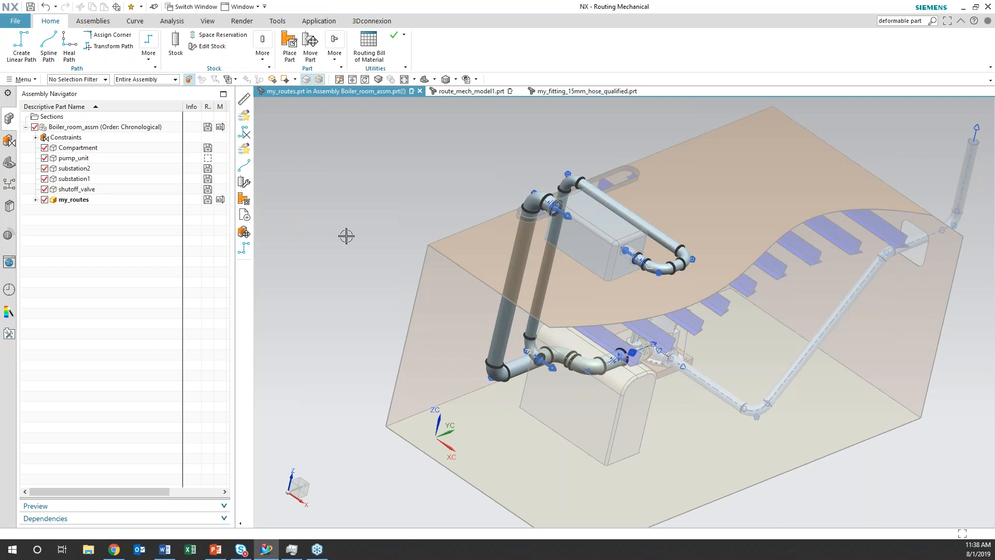
# Measure the outer face of the straight DN200 pipe above the rooftop substation
pyautogui.moveTo(414, 211)
pyautogui.mouseDown(button='middle')
pyautogui.moveTo(398, 198)
pyautogui.moveTo(414, 213)
pyautogui.mouseUp(button='middle')
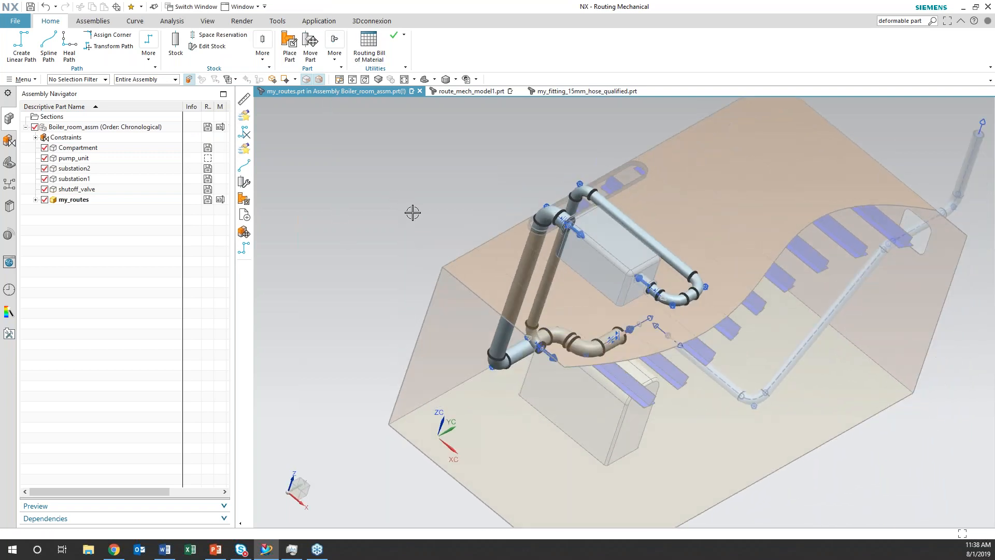
pyautogui.click(21, 79)
pyautogui.moveTo(39, 207)
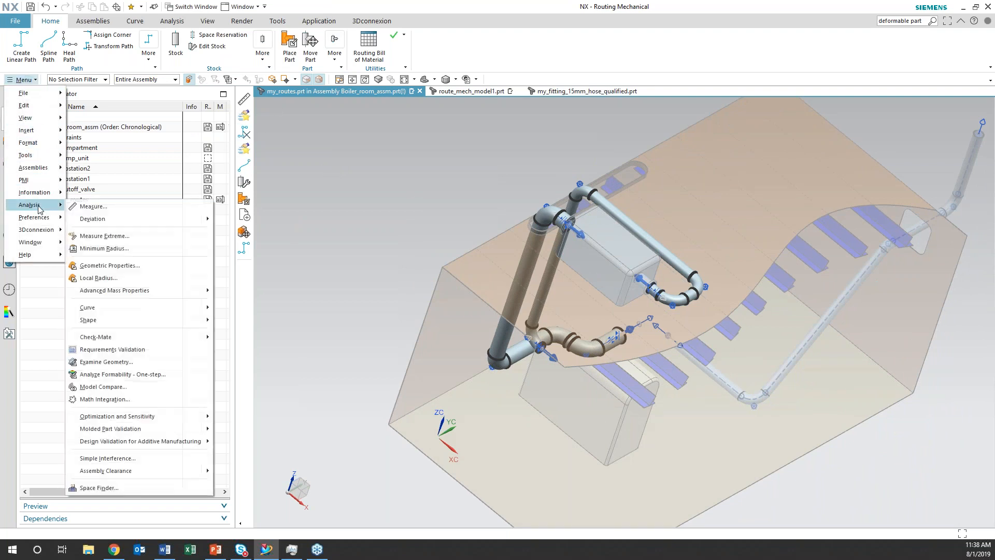
pyautogui.click(96, 206)
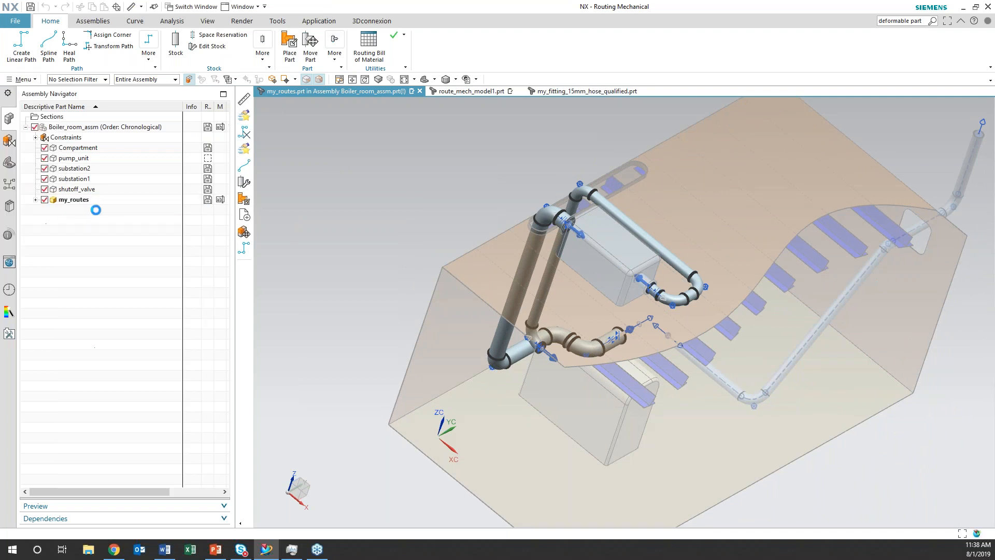
pyautogui.click(624, 214)
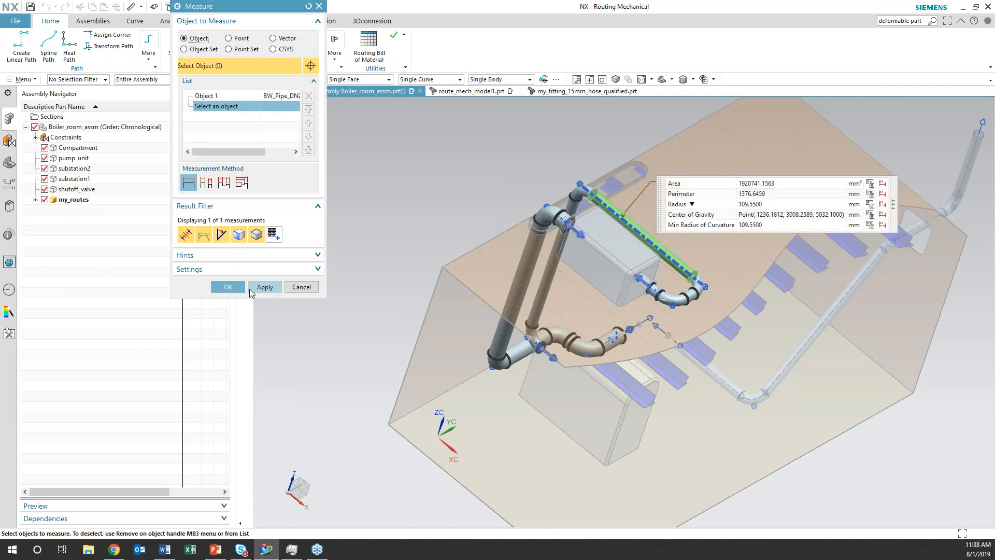
pyautogui.click(227, 287)
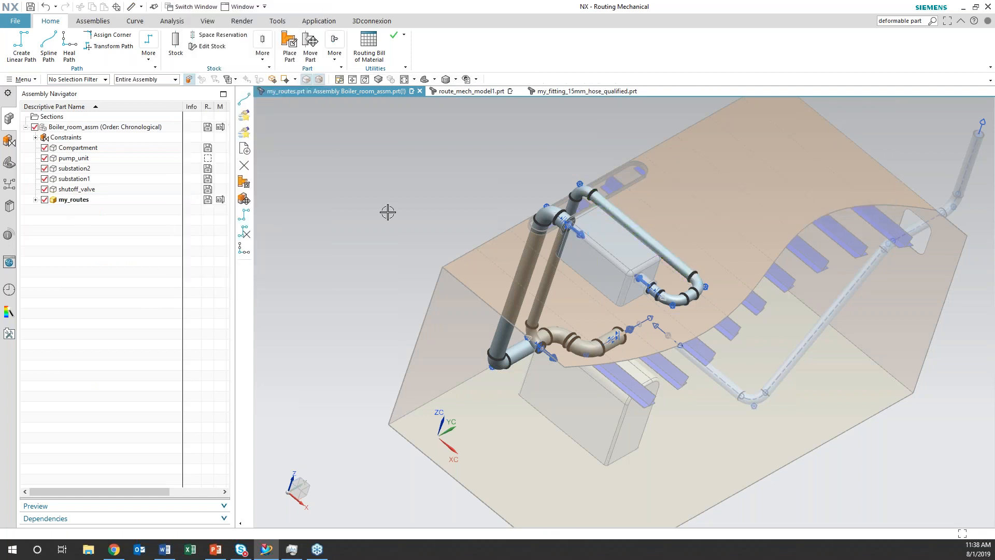
# Generate a summary Stock Length report of all stock for the straight DN200 pipe above the rooftop substation, using the Path method
pyautogui.click(22, 79)
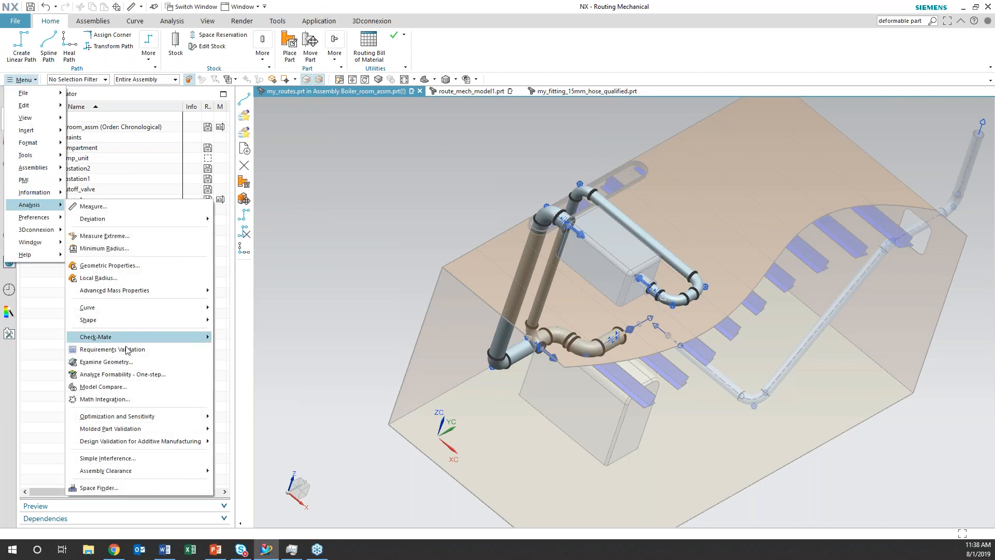
pyautogui.moveTo(56, 193)
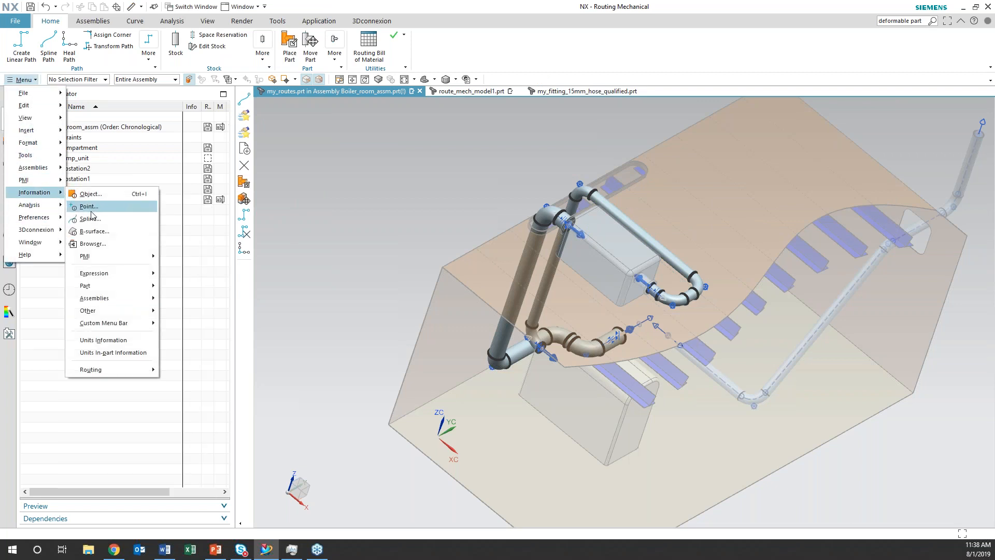
pyautogui.moveTo(117, 370)
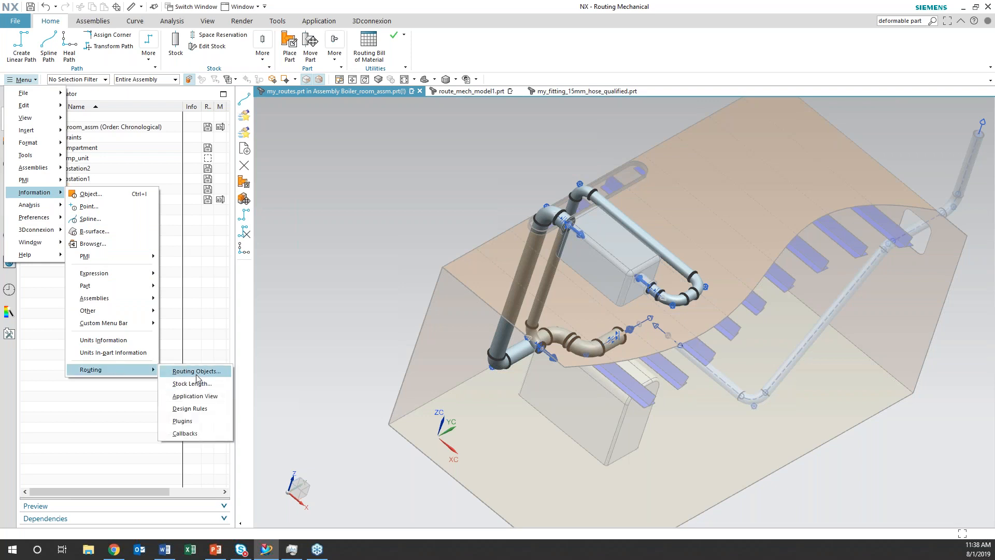
pyautogui.click(192, 383)
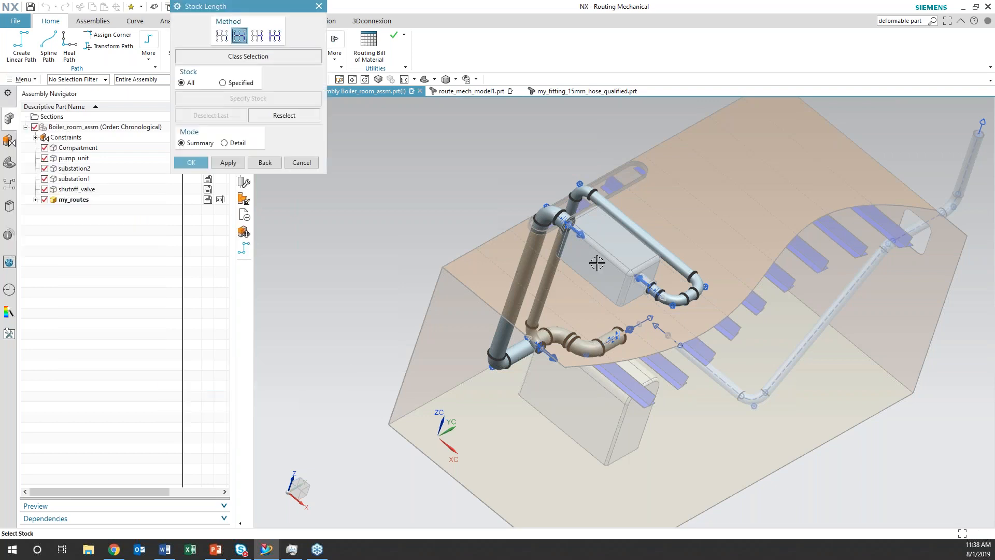
pyautogui.click(643, 235)
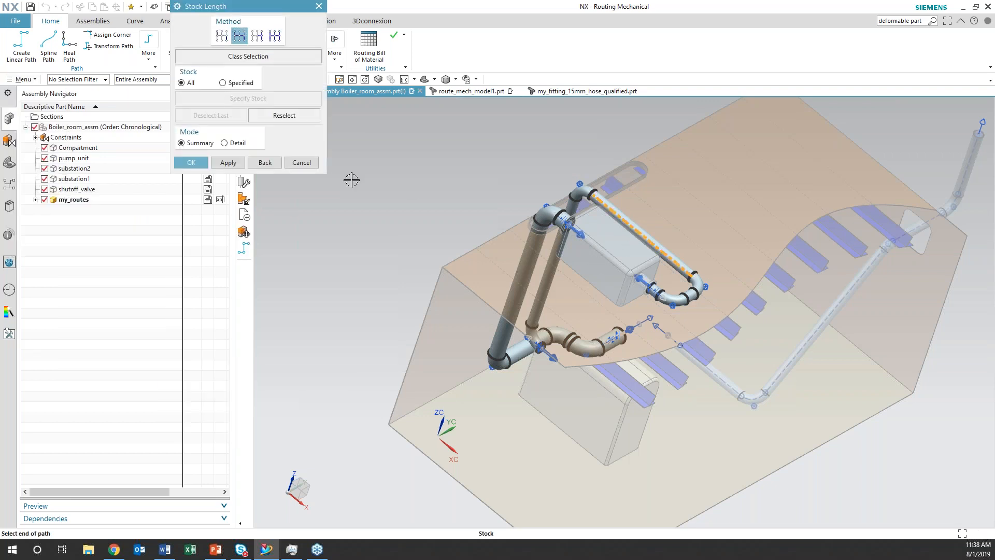
pyautogui.click(228, 162)
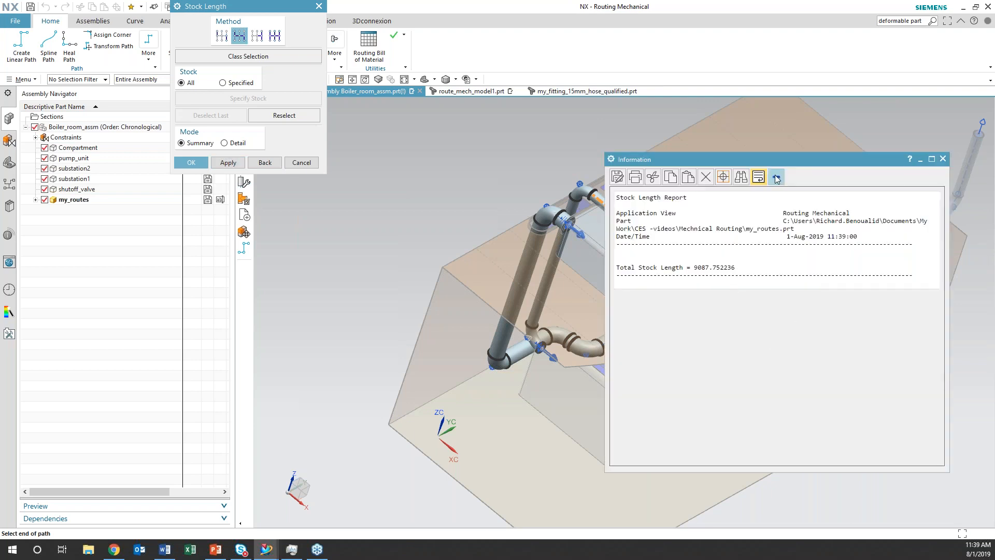
pyautogui.moveTo(779, 160); pyautogui.dragTo(816, 192)
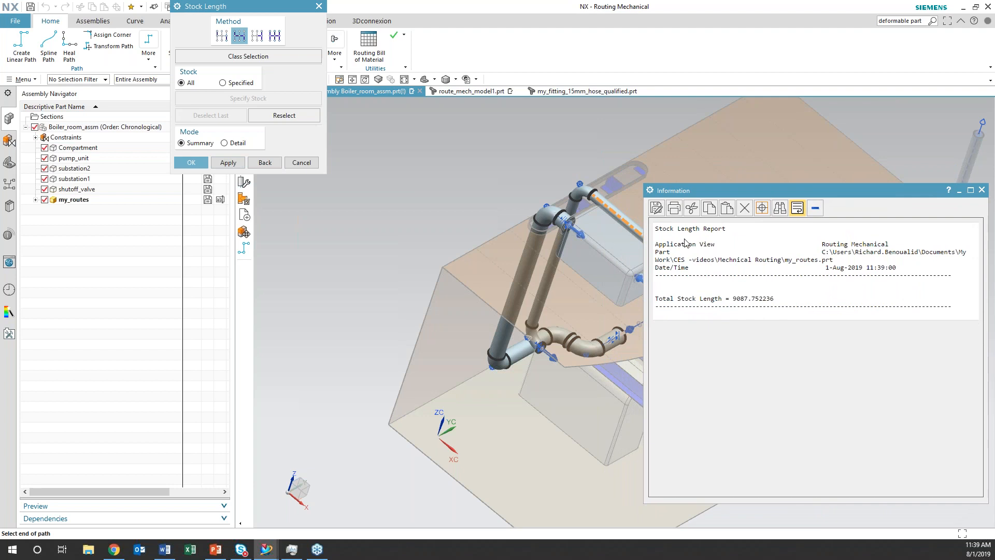
# Try a Stock Length report for specified stock on the DN200 pipe above the rooftop substation, using the fourth method option
pyautogui.moveTo(594, 315); pyautogui.dragTo(544, 290, button='middle')
pyautogui.keyDown('shift'); pyautogui.moveTo(564, 252); pyautogui.dragTo(373, 253, button='middle'); pyautogui.keyUp('shift')
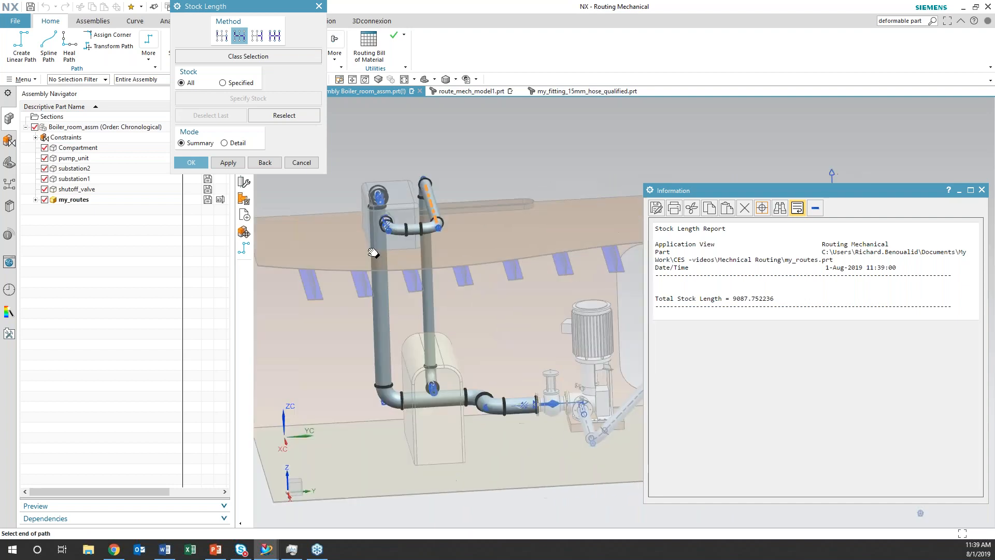
pyautogui.moveTo(760, 192); pyautogui.dragTo(922, 187)
pyautogui.moveTo(508, 315); pyautogui.dragTo(719, 240, button='middle')
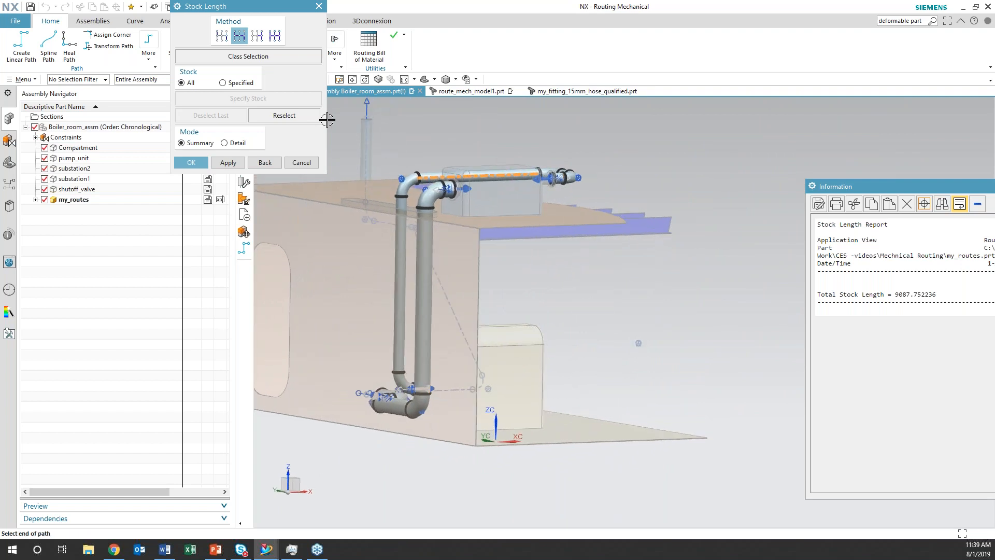
pyautogui.click(274, 37)
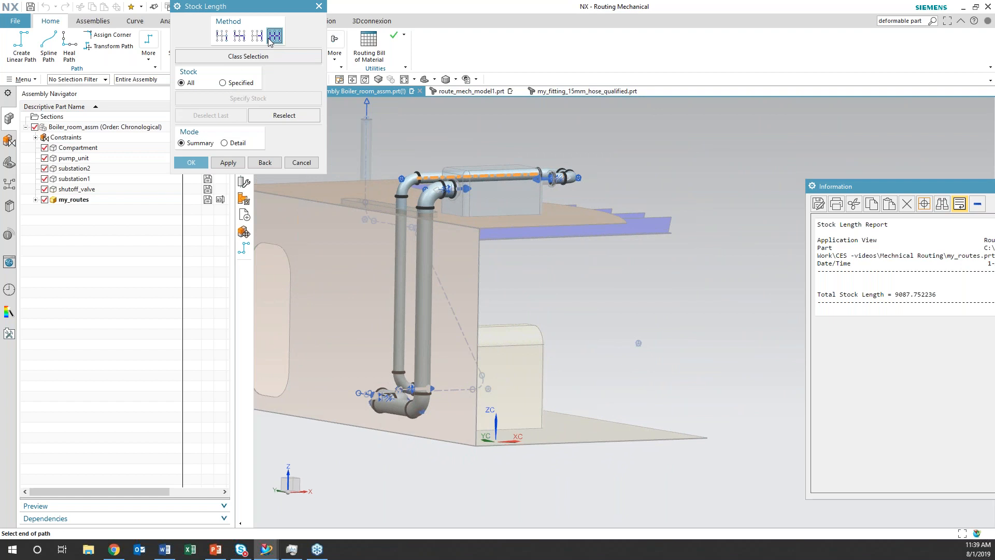
pyautogui.click(224, 83)
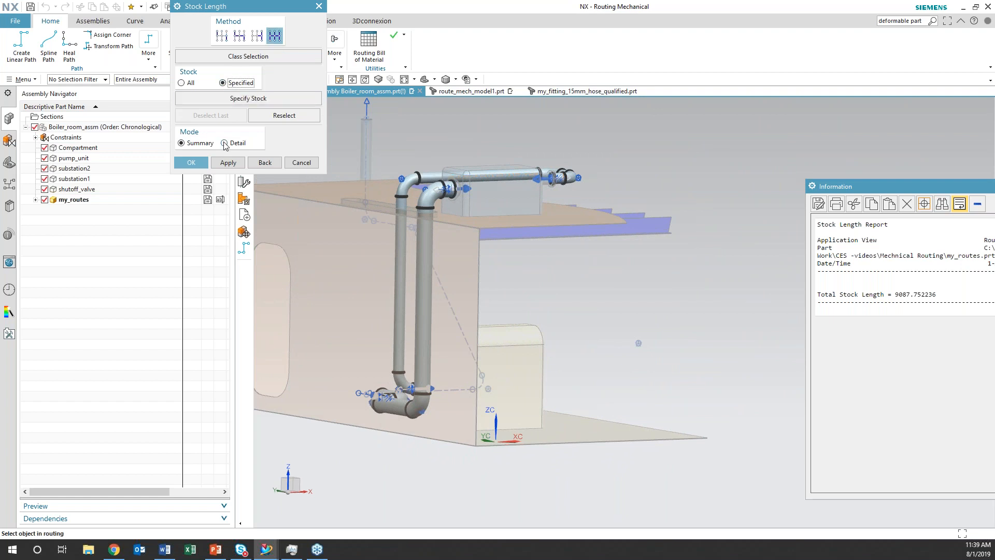
pyautogui.click(522, 170)
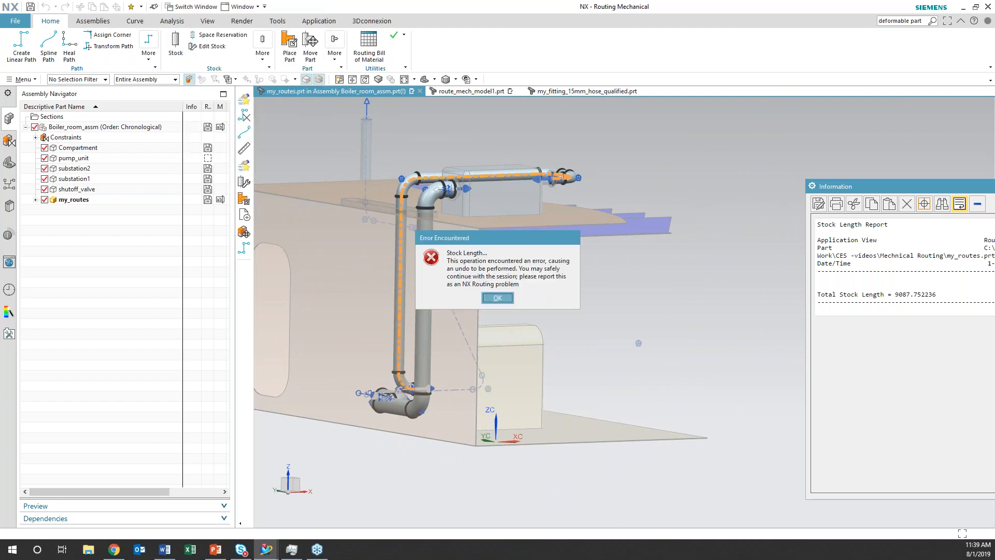
pyautogui.click(498, 297)
# Restart the Stock Length report on the straight DN200 pipe above the rooftop substation, and close the report window
pyautogui.moveTo(576, 299); pyautogui.dragTo(555, 321, button='middle')
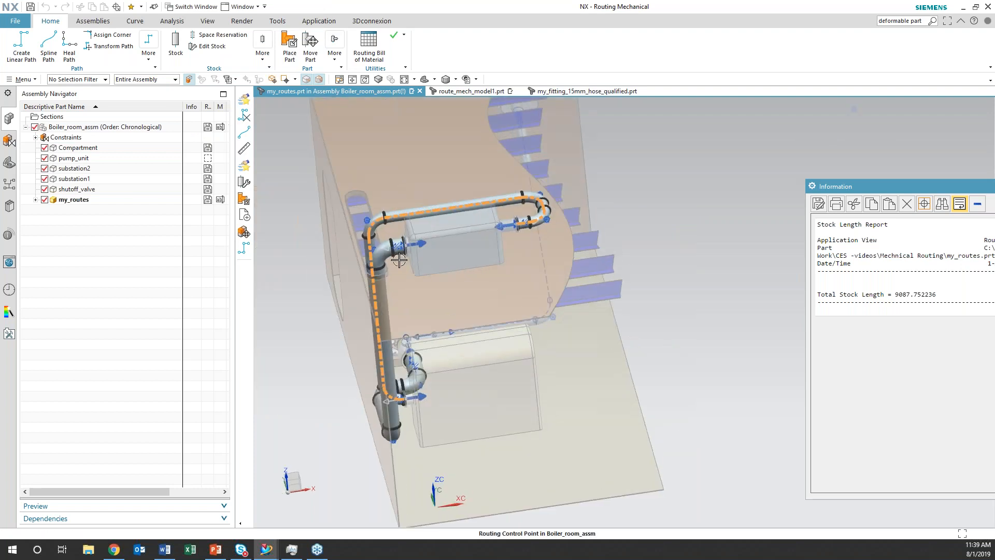
pyautogui.click(380, 251)
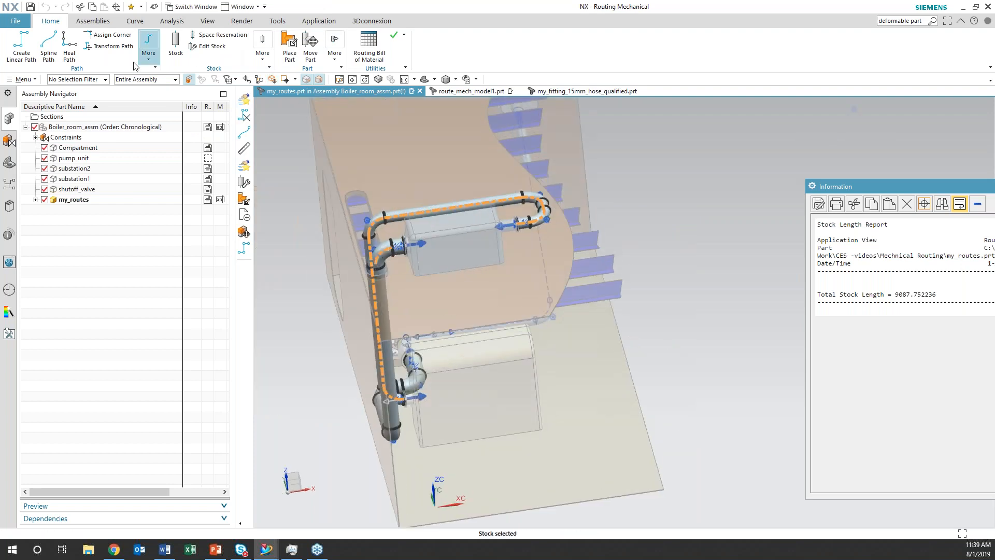
pyautogui.click(23, 79)
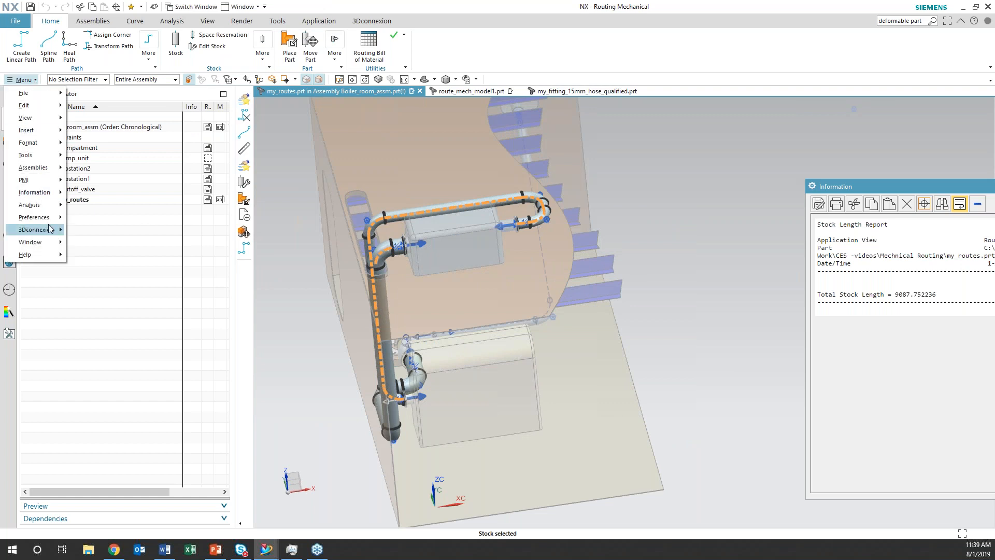
pyautogui.moveTo(50, 192)
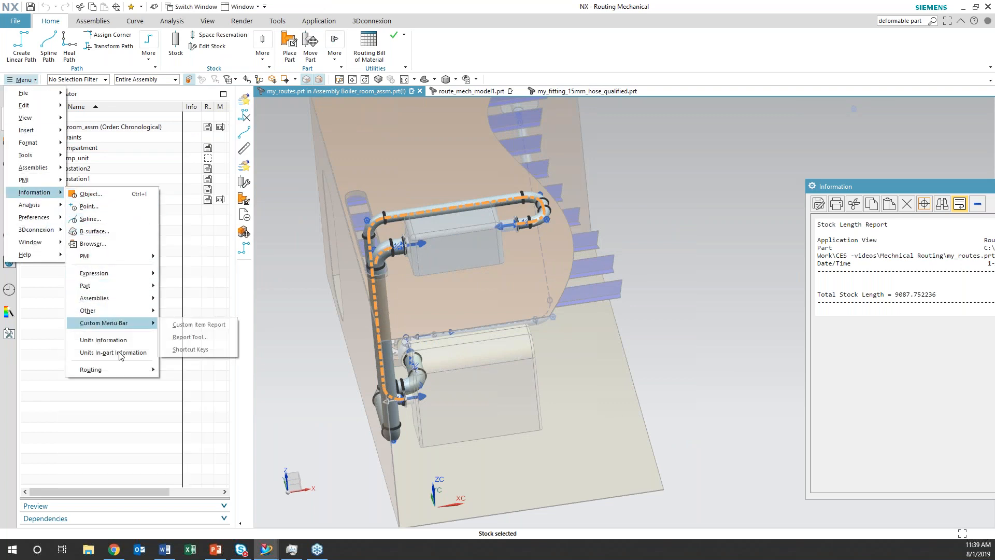
pyautogui.moveTo(125, 371)
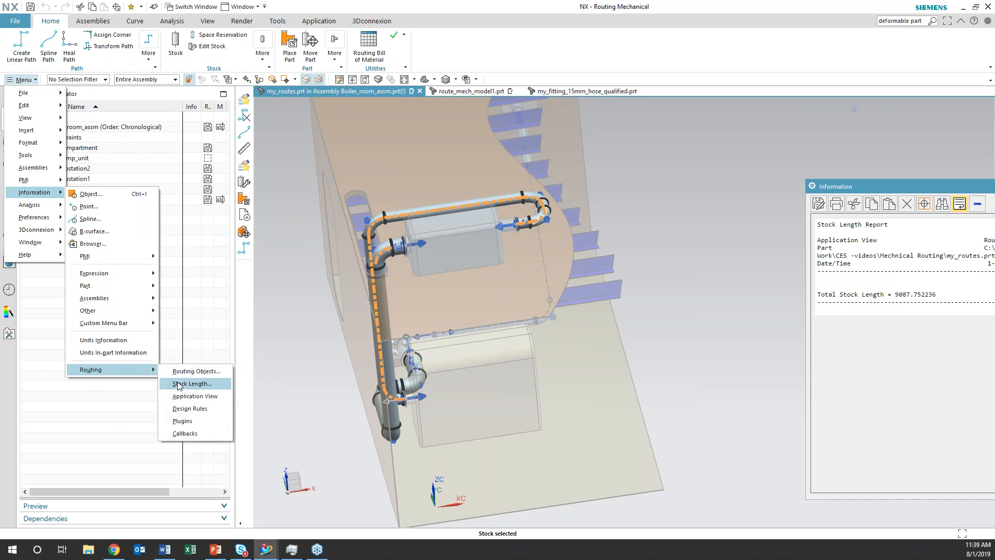
pyautogui.click(183, 382)
pyautogui.click(409, 212)
pyautogui.moveTo(836, 192); pyautogui.dragTo(580, 176)
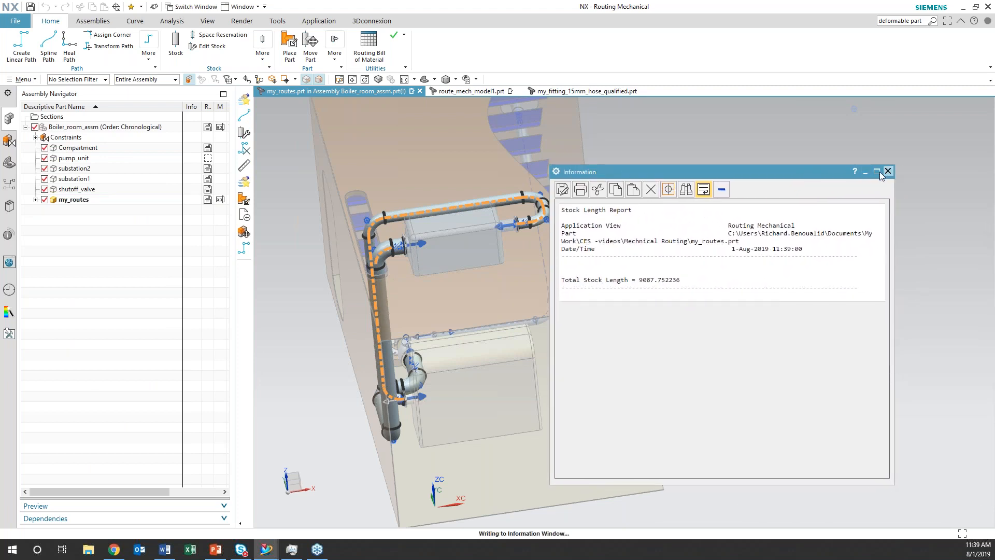
pyautogui.click(886, 172)
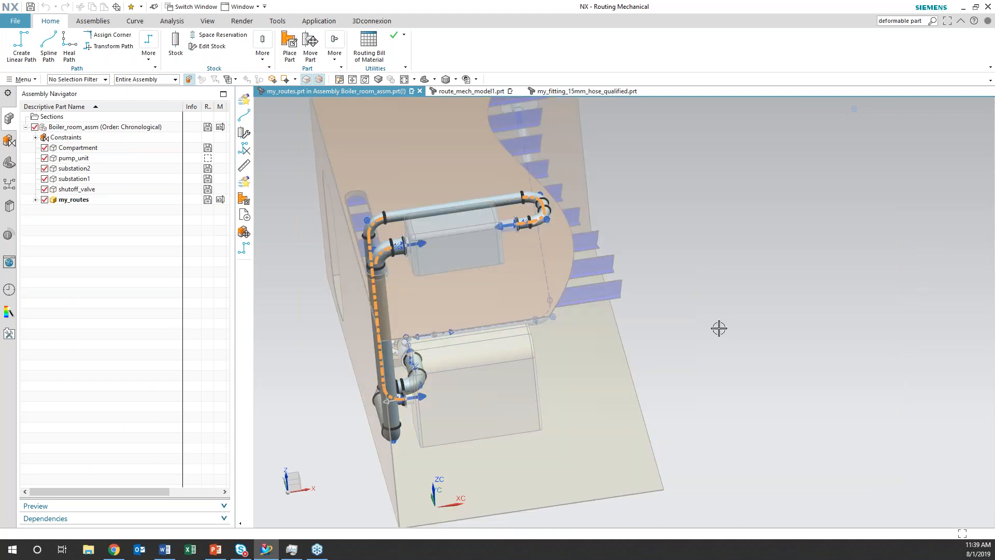
pyautogui.moveTo(718, 329); pyautogui.dragTo(695, 306, button='middle')
pyautogui.moveTo(801, 303)
pyautogui.mouseDown(button='middle')
pyautogui.moveTo(819, 309)
pyautogui.moveTo(827, 294)
pyautogui.moveTo(797, 311)
pyautogui.mouseUp(button='middle')
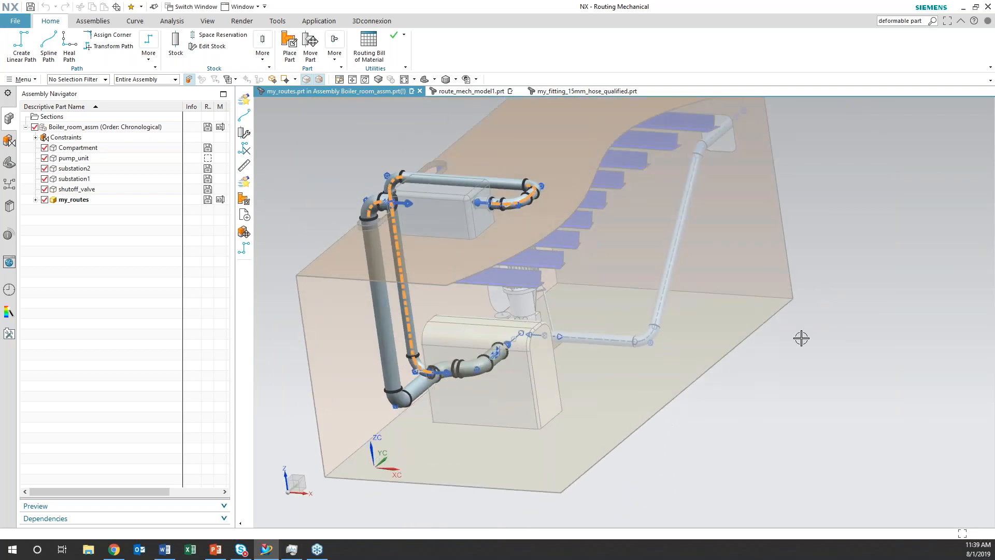
pyautogui.moveTo(683, 478)
pyautogui.mouseDown(button='middle')
pyautogui.moveTo(664, 488)
pyautogui.moveTo(686, 473)
pyautogui.moveTo(674, 469)
pyautogui.mouseUp(button='middle')
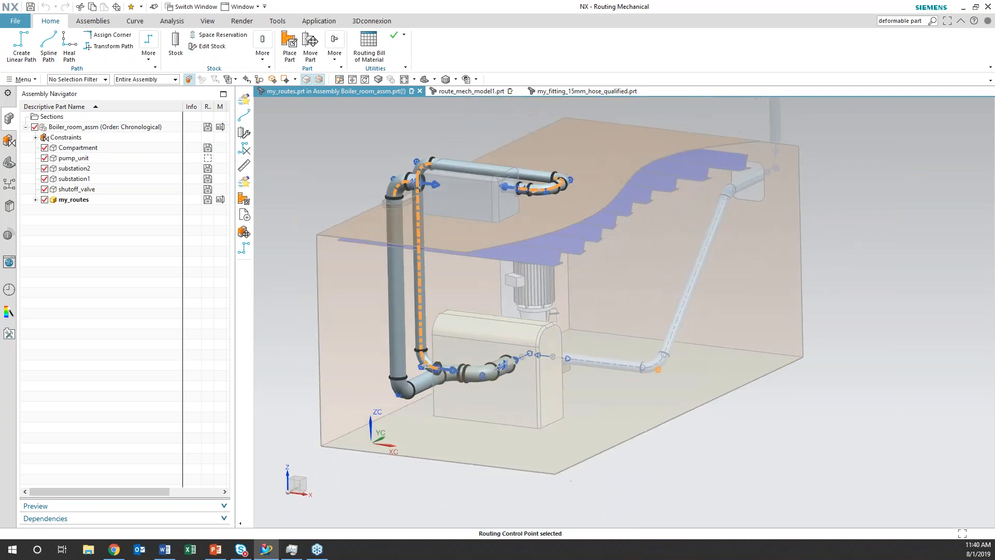
pyautogui.click(21, 45)
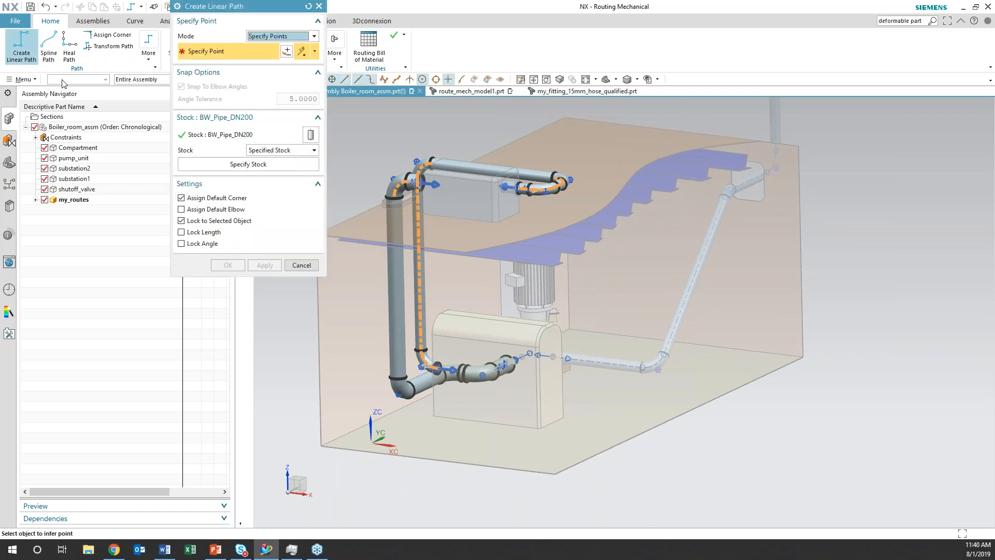
pyautogui.click(315, 265)
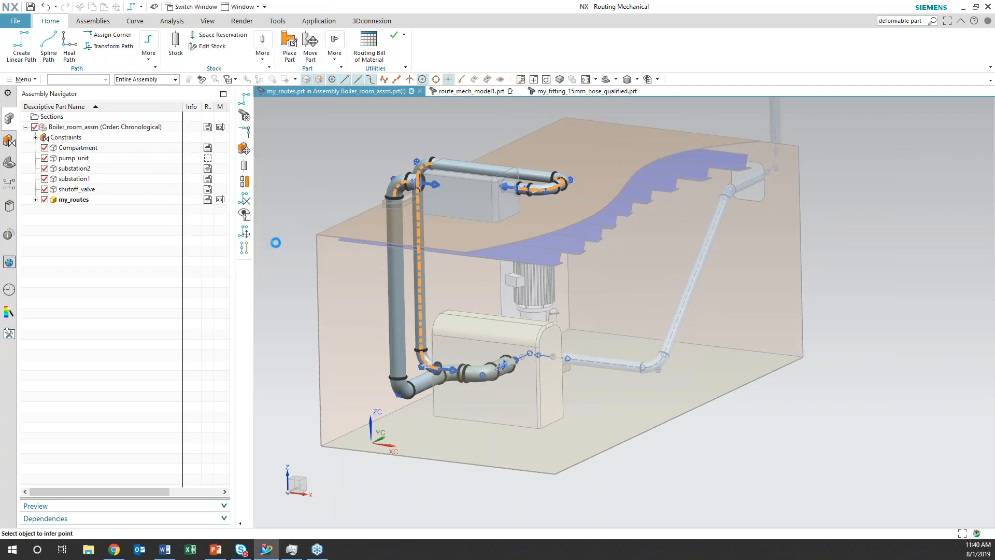
pyautogui.moveTo(299, 213); pyautogui.dragTo(288, 228, button='middle')
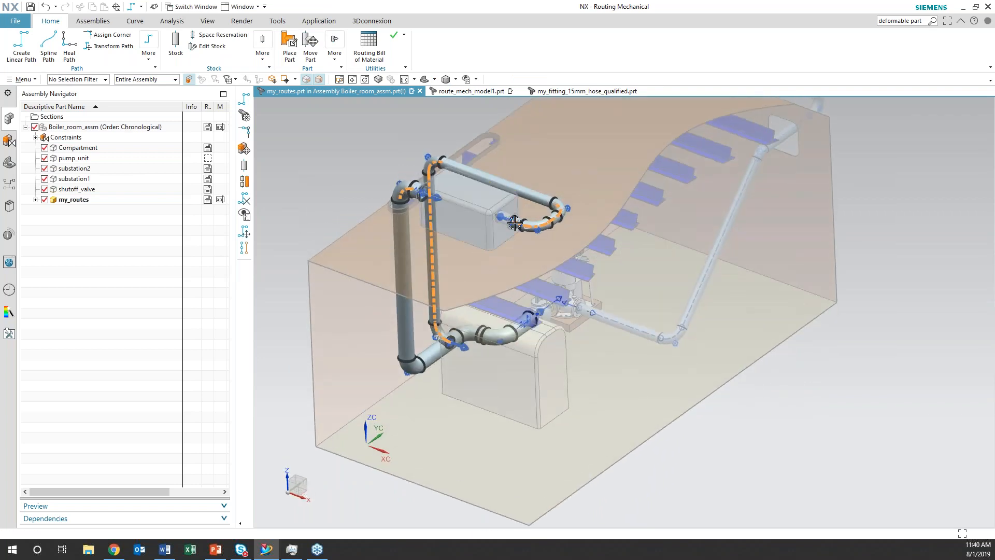
pyautogui.moveTo(691, 356)
pyautogui.mouseDown(button='middle')
pyautogui.moveTo(707, 368)
pyautogui.moveTo(689, 358)
pyautogui.mouseUp(button='middle')
pyautogui.moveTo(384, 153); pyautogui.dragTo(393, 137, button='middle')
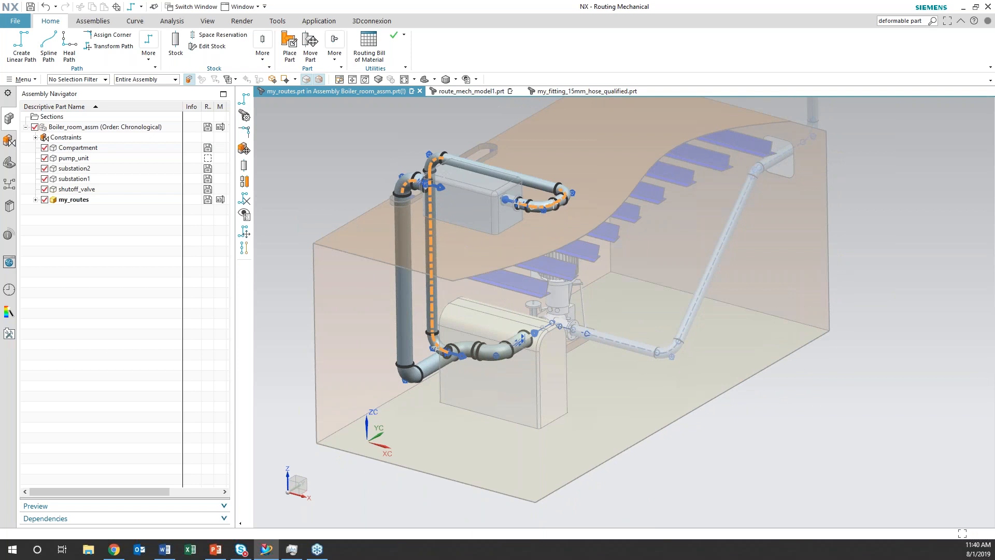
# Generate a summary Stock Length report of all stock for the DN300 pipe run, using the Path method
pyautogui.moveTo(402, 151)
pyautogui.keyDown('shift'); pyautogui.mouseDown(button='middle')
pyautogui.moveTo(408, 171)
pyautogui.moveTo(401, 163)
pyautogui.mouseUp(button='middle'); pyautogui.keyUp('shift')
pyautogui.click(23, 79)
pyautogui.moveTo(40, 192)
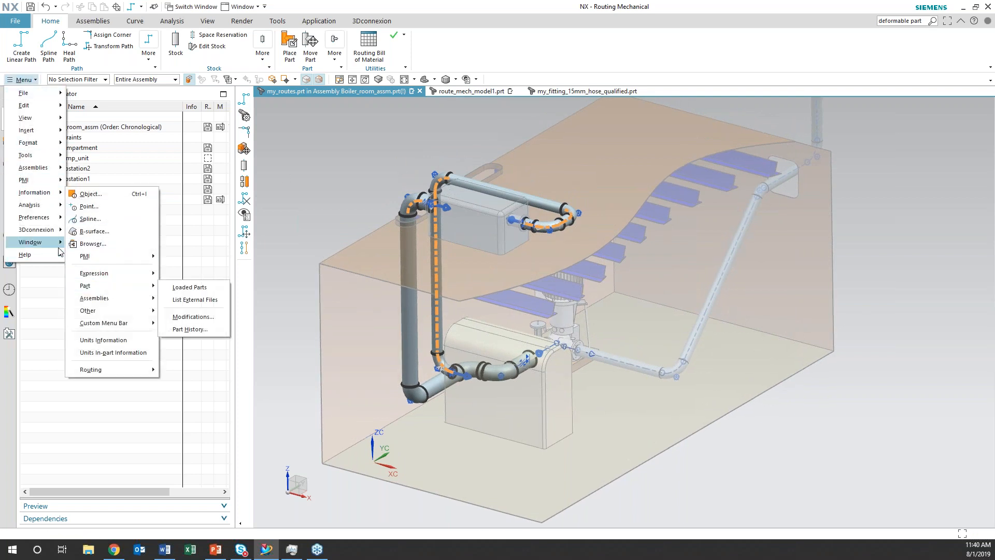
pyautogui.moveTo(59, 207)
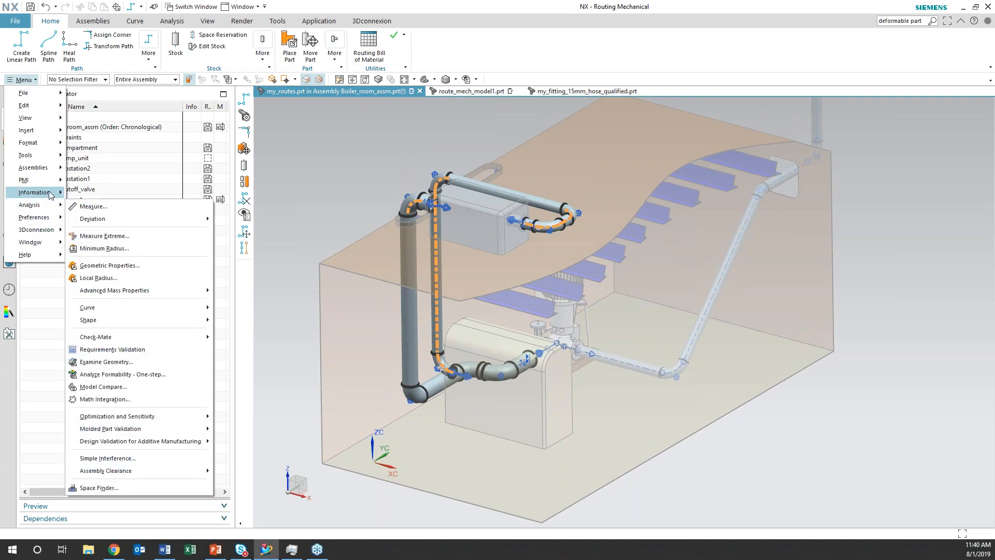
pyautogui.moveTo(104, 369)
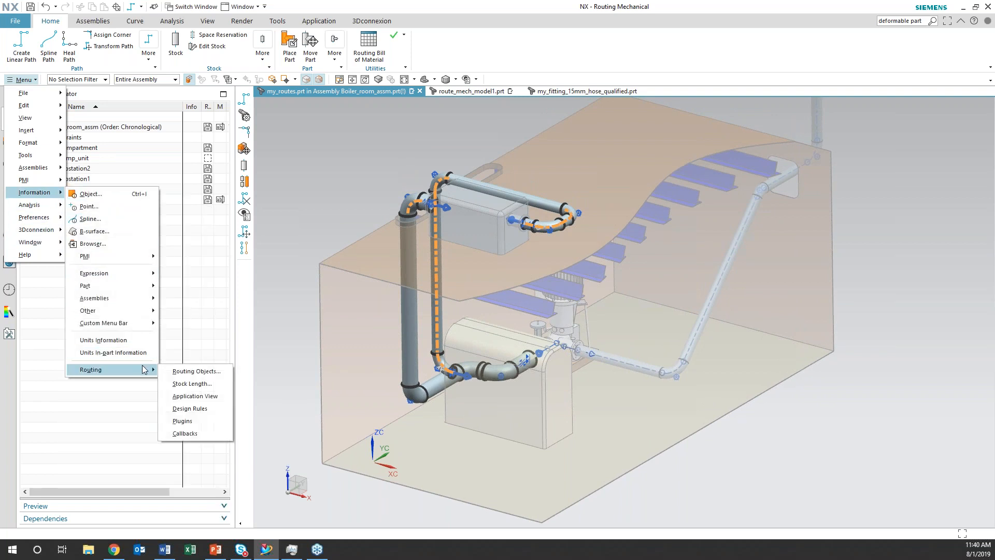
pyautogui.click(178, 384)
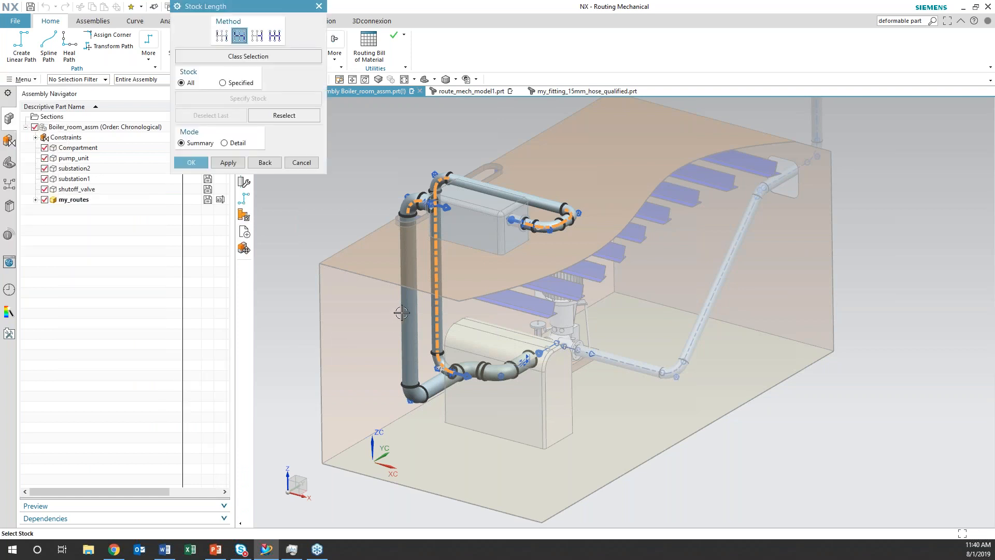
pyautogui.click(403, 313)
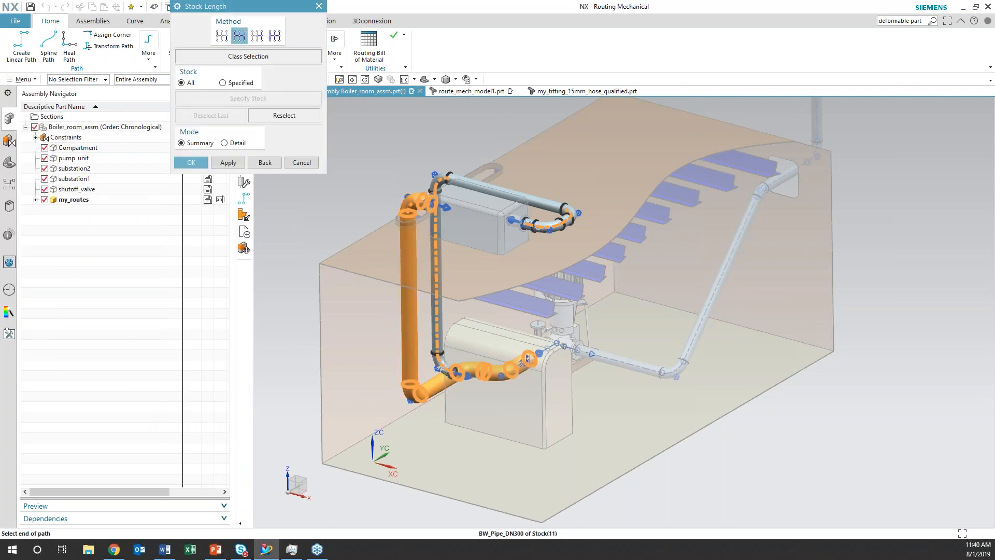
pyautogui.click(228, 162)
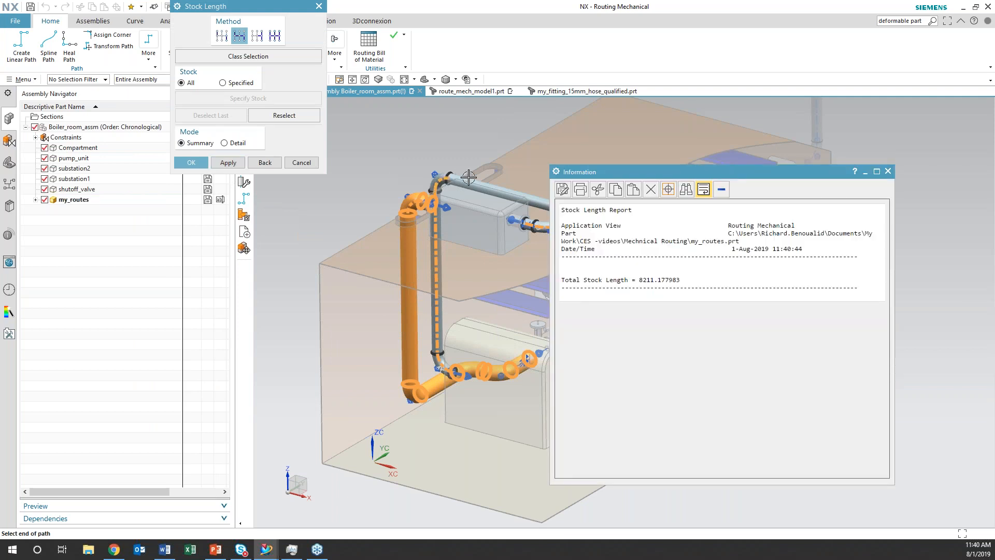
# Try a detailed Stock Length report for specified stock on the vertical DN300 pipe with the fourth method option, and close the report window
pyautogui.scroll(3, 446, 246)
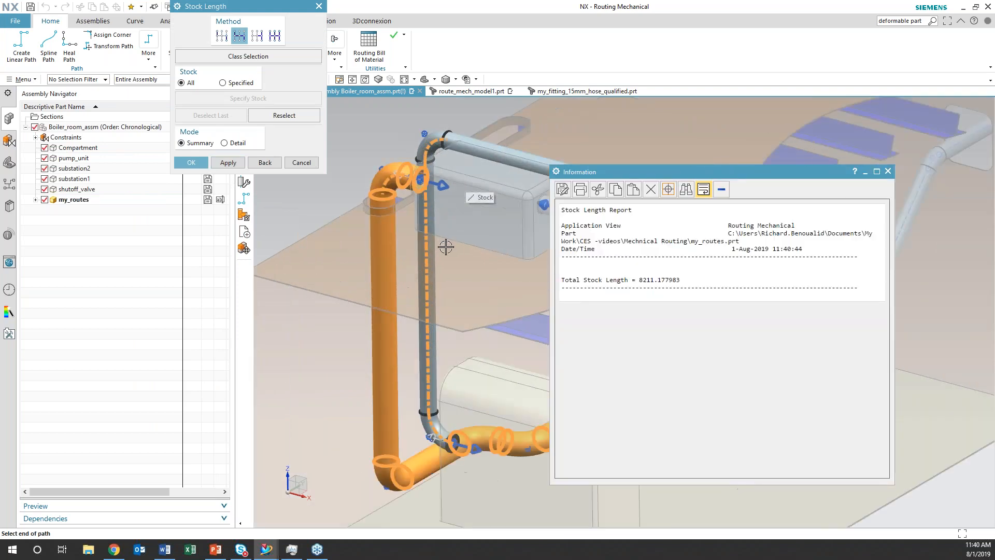
pyautogui.click(434, 253)
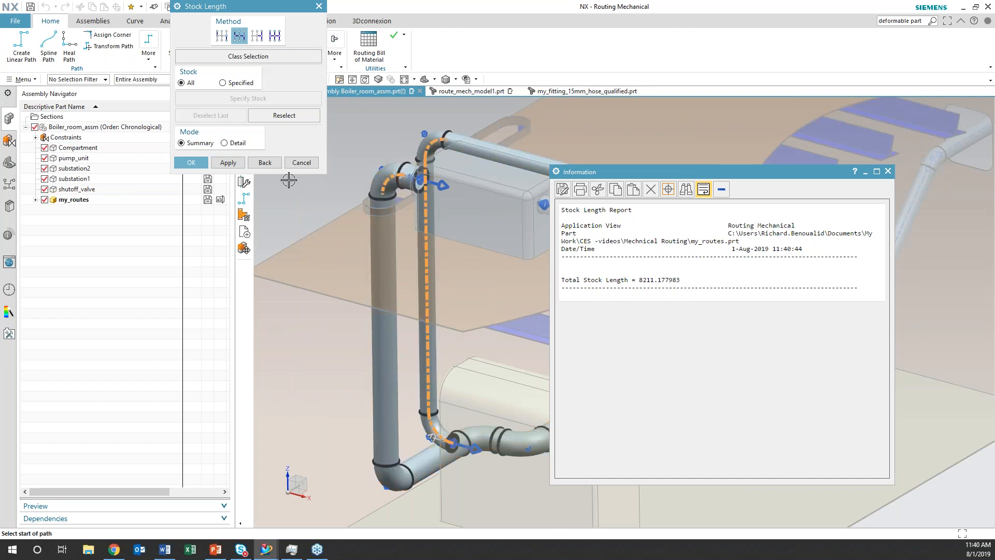
pyautogui.click(223, 83)
pyautogui.click(228, 162)
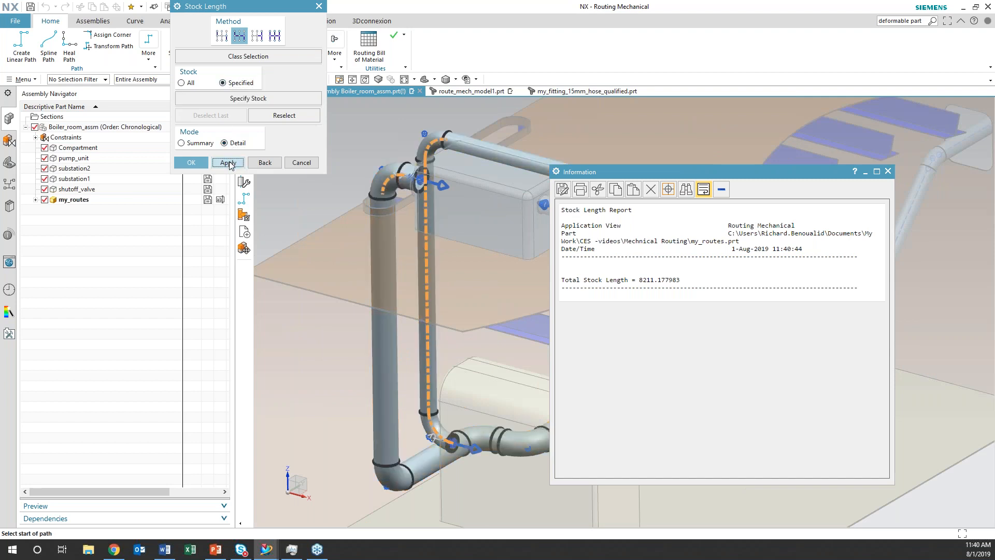
pyautogui.click(274, 36)
pyautogui.click(398, 347)
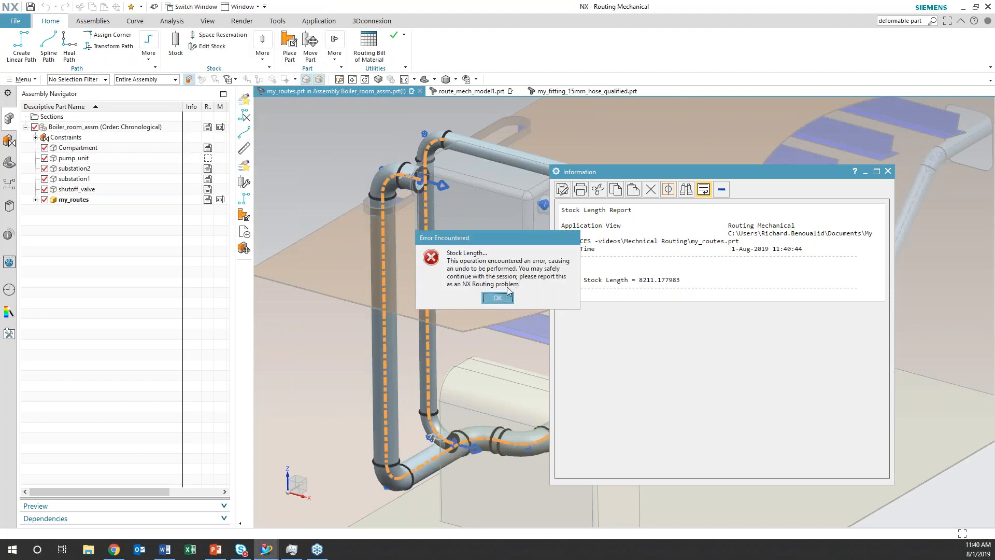
pyautogui.click(498, 298)
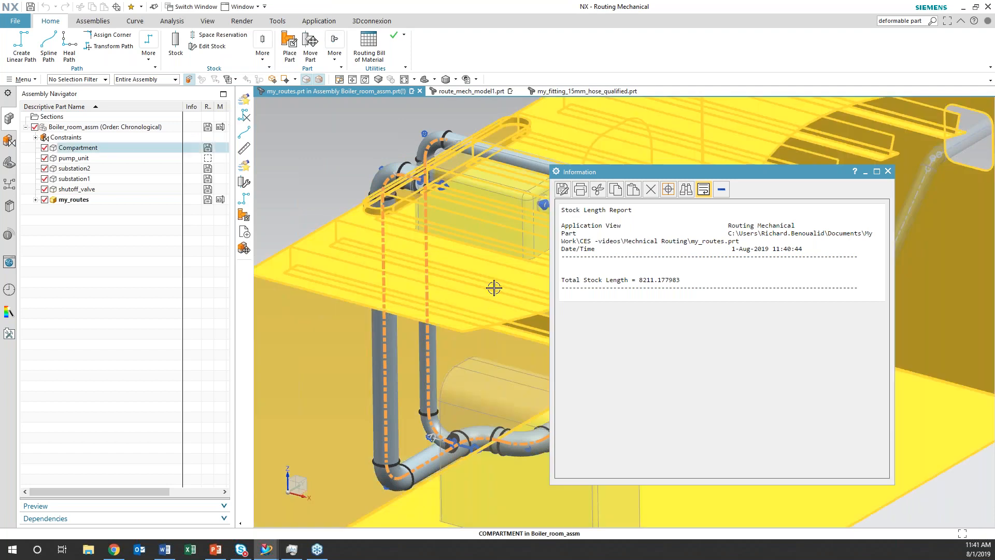
pyautogui.click(888, 172)
pyautogui.hotkey('ctrl', 'f')
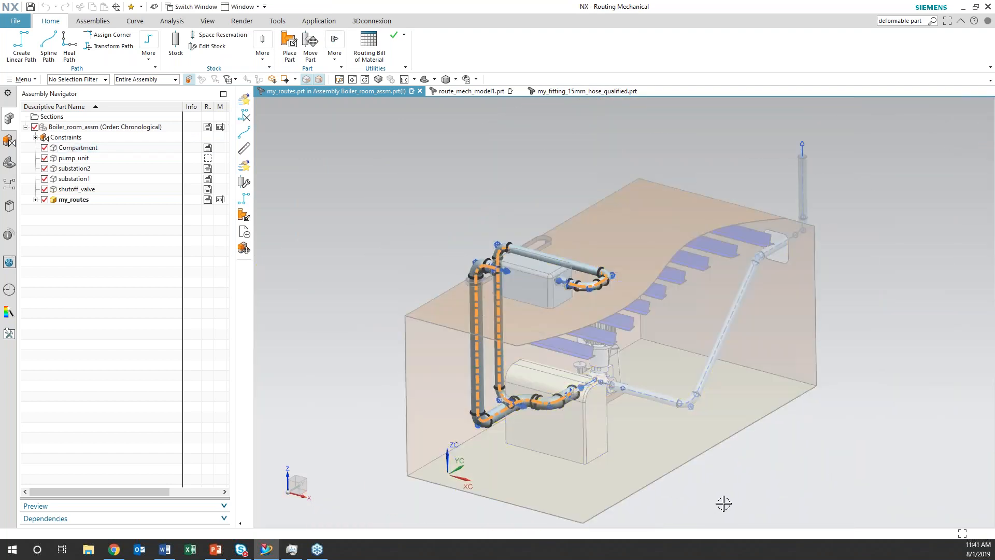
# Report the Routing Objects information for the straight DN200 pipe segment above the rooftop substation, and close the report and command
pyautogui.moveTo(704, 493); pyautogui.dragTo(699, 493, button='middle')
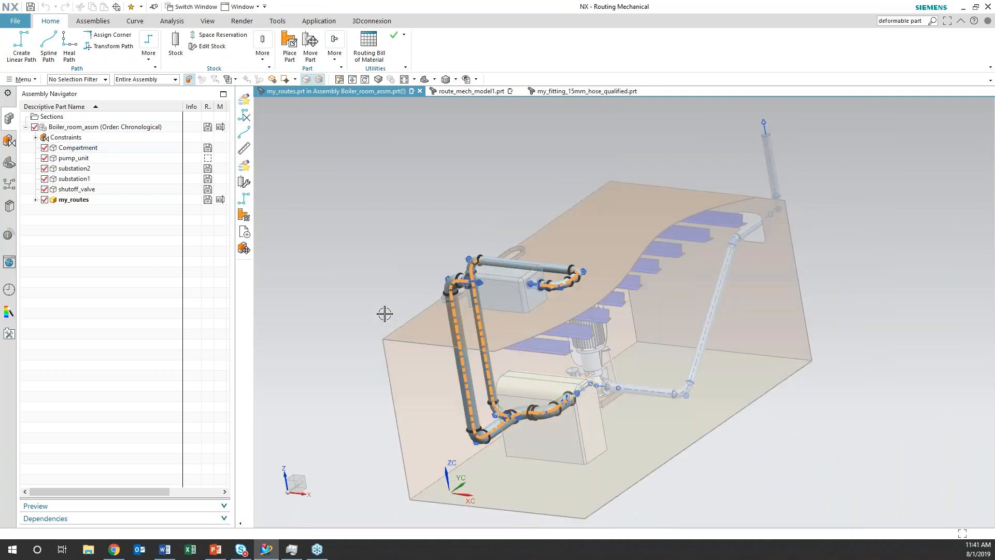
pyautogui.moveTo(394, 291); pyautogui.dragTo(332, 290, button='middle')
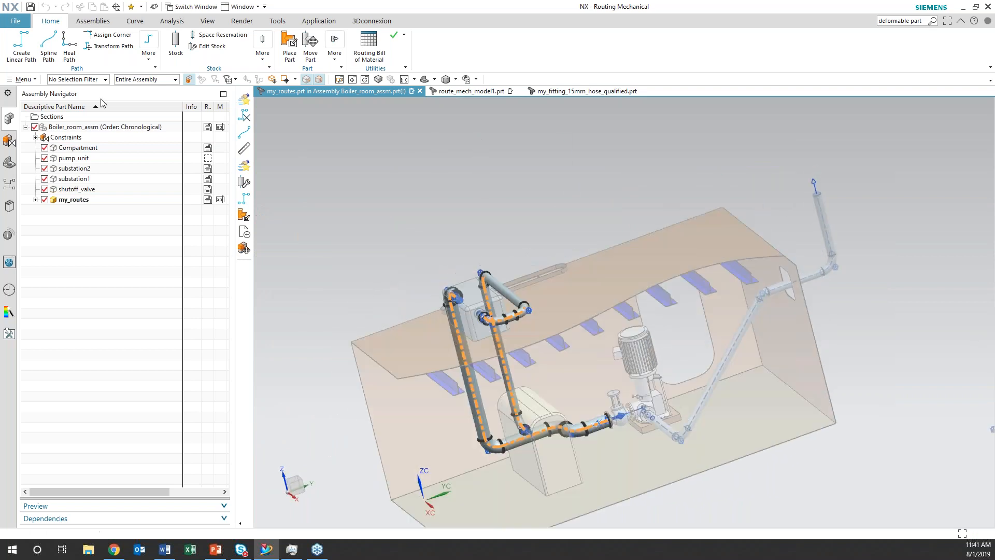
pyautogui.click(24, 80)
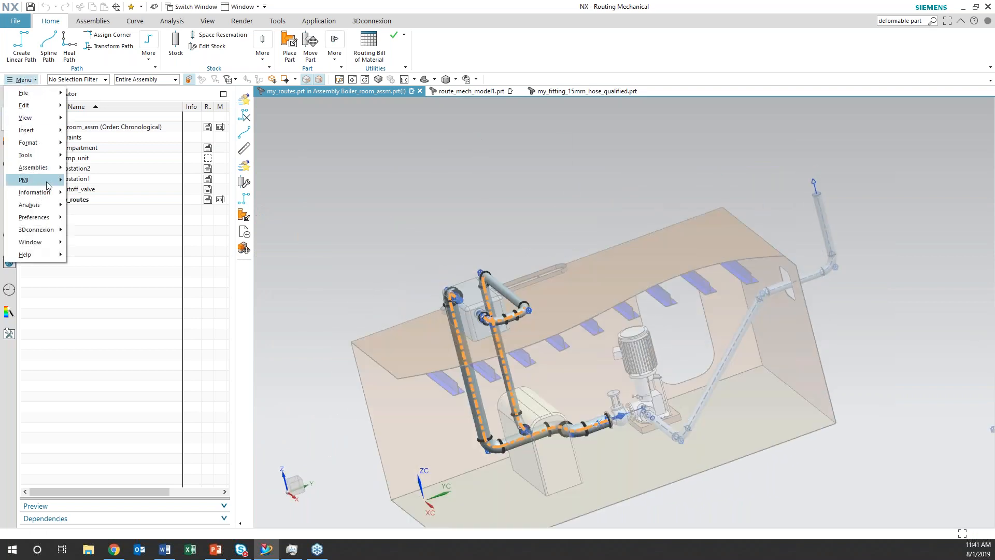
pyautogui.moveTo(36, 192)
pyautogui.moveTo(154, 369)
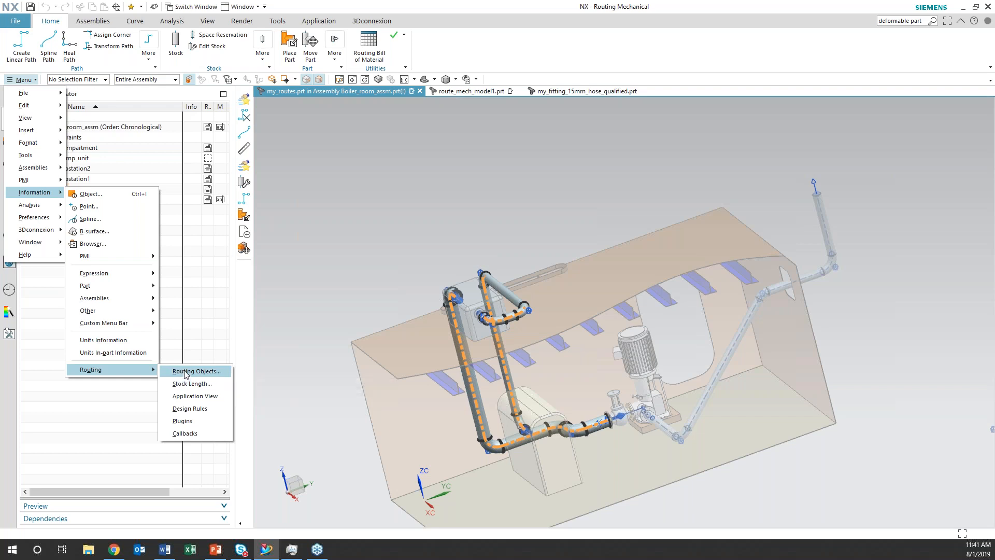
pyautogui.click(187, 372)
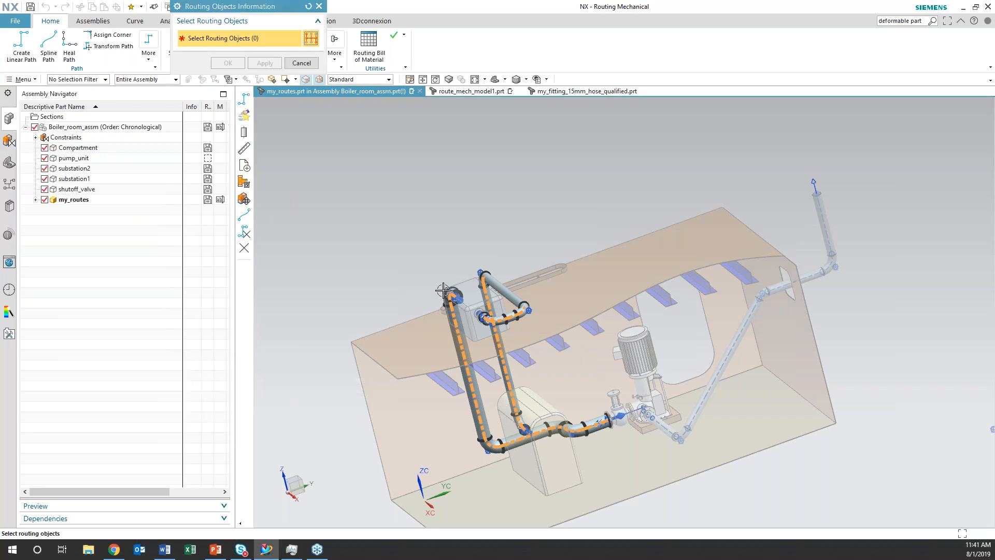
pyautogui.click(502, 291)
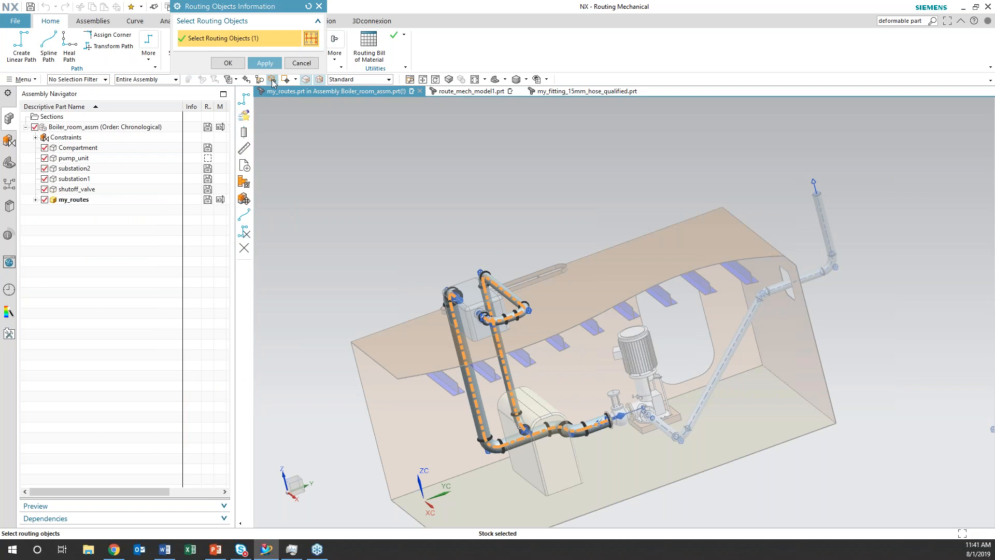
pyautogui.click(265, 63)
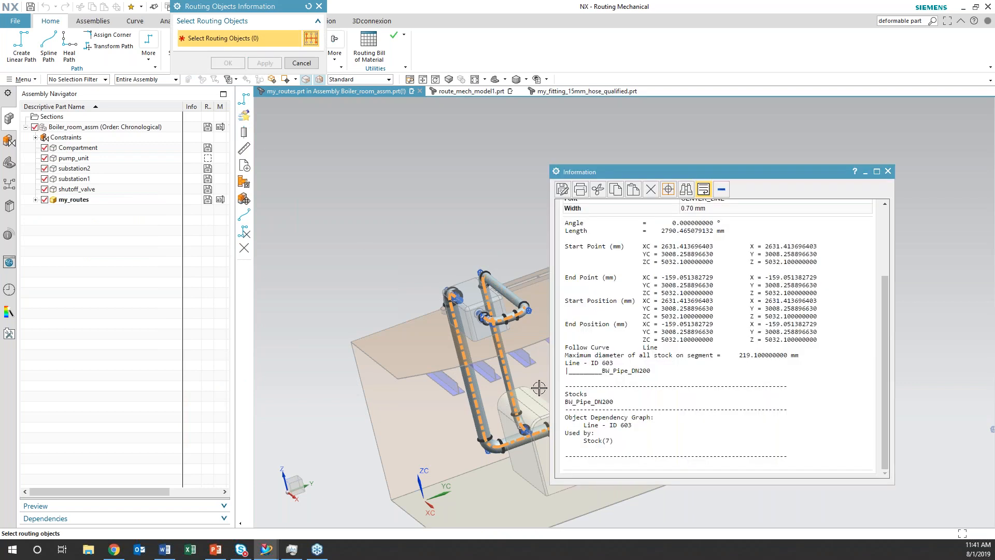
pyautogui.moveTo(327, 308); pyautogui.dragTo(315, 279, button='middle')
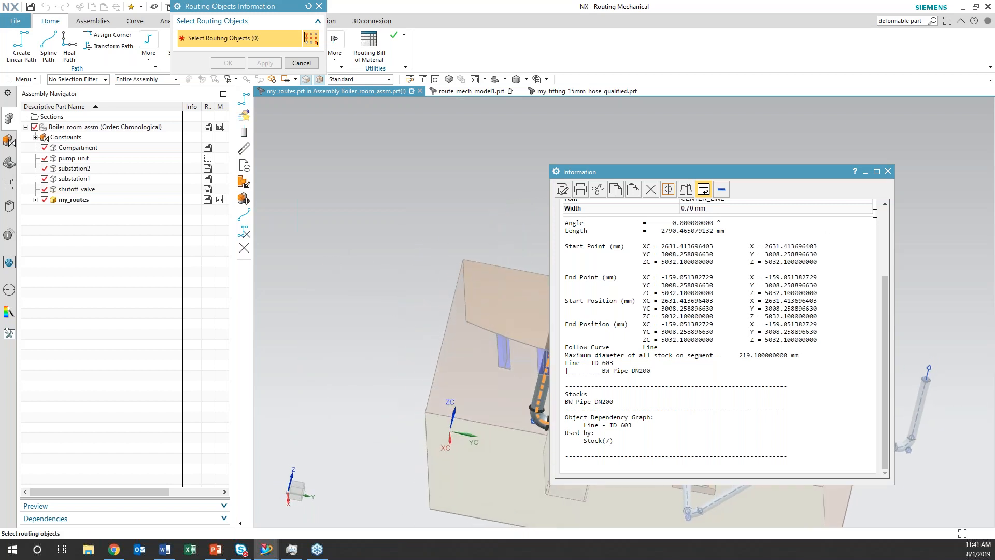
pyautogui.click(888, 172)
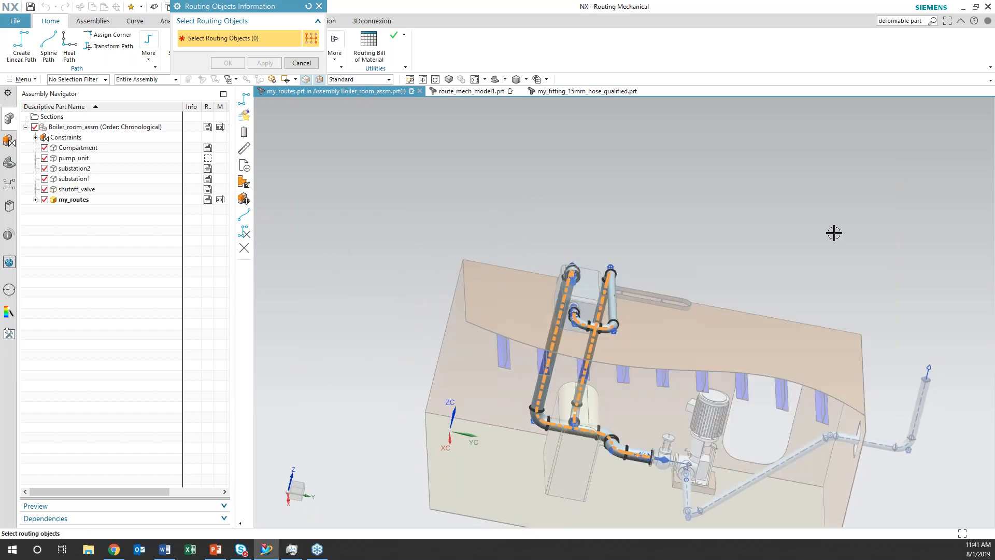
pyautogui.moveTo(818, 248); pyautogui.dragTo(829, 229, button='middle')
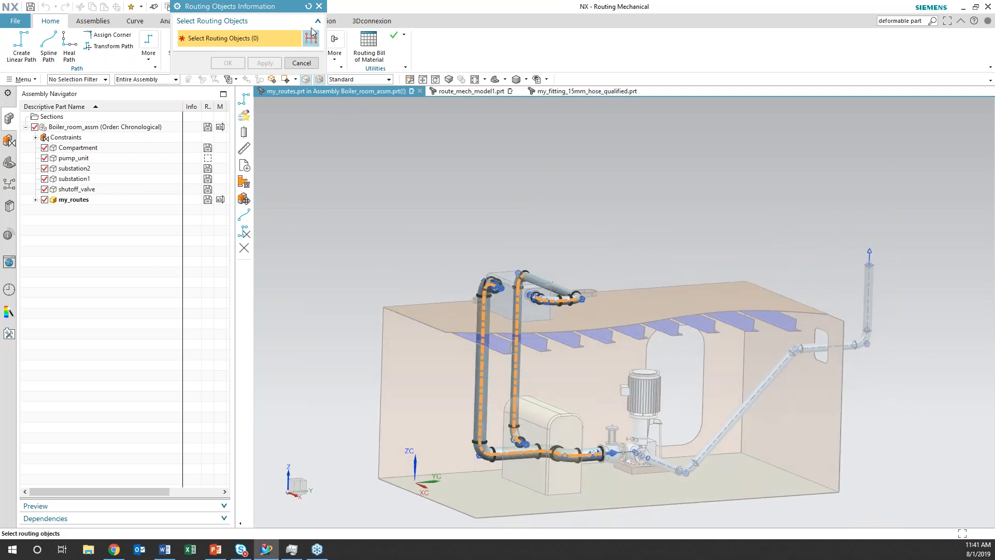
pyautogui.click(319, 7)
pyautogui.moveTo(660, 257)
pyautogui.mouseDown(button='middle')
pyautogui.moveTo(638, 249)
pyautogui.moveTo(647, 265)
pyautogui.mouseUp(button='middle')
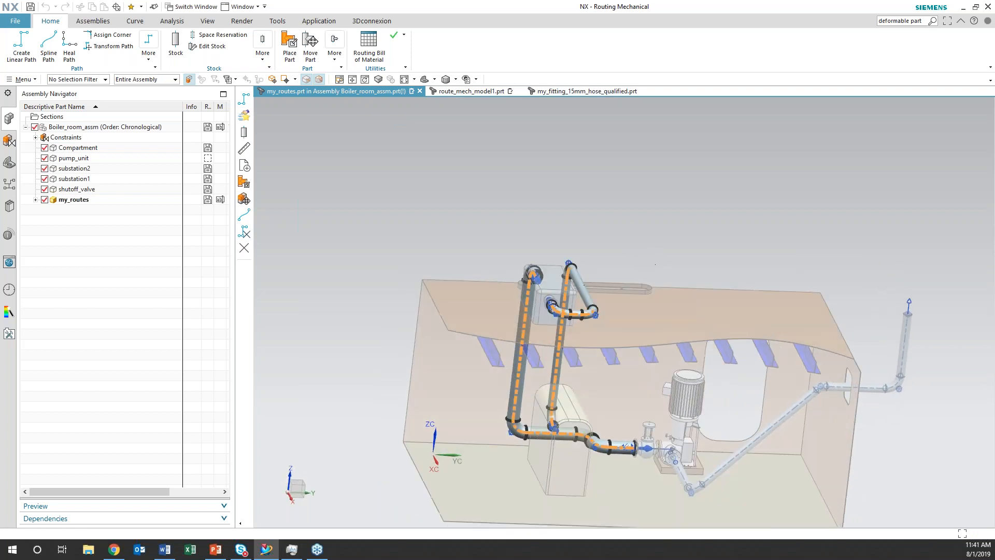
# Switch to the route_mech_model1 part and delete all its routing objects, including the hose paths
pyautogui.click(487, 92)
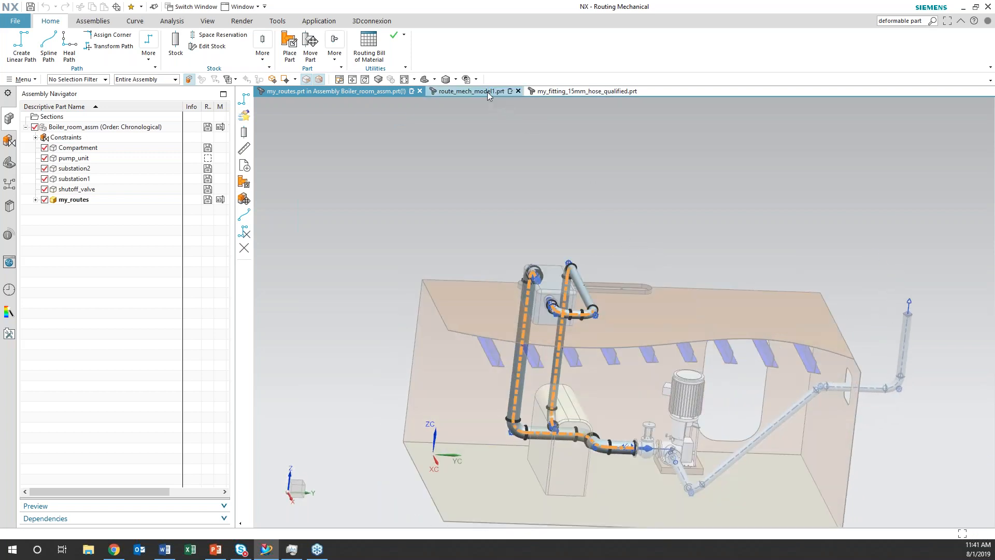
pyautogui.scroll(-3, 573, 286)
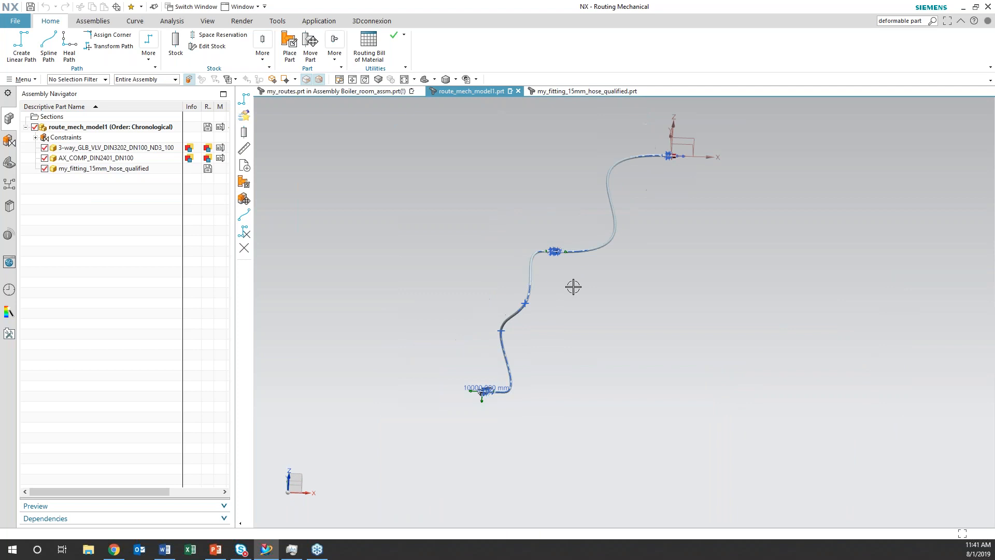
pyautogui.click(150, 61)
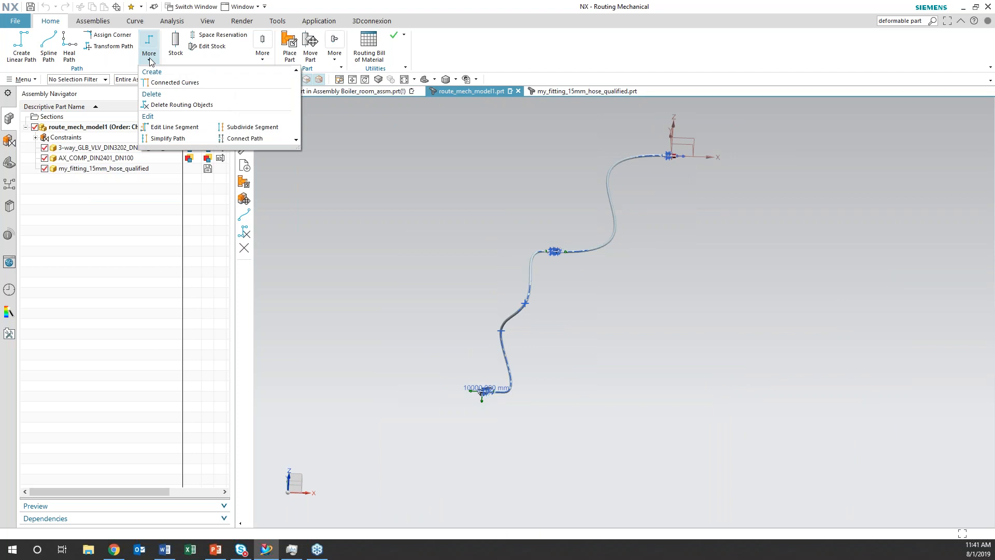
pyautogui.click(181, 104)
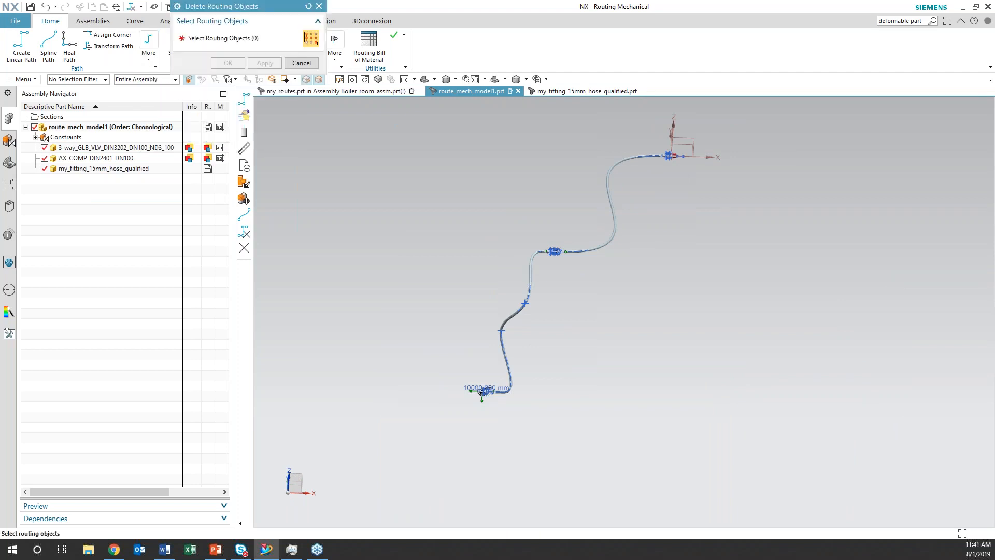
pyautogui.moveTo(823, 483); pyautogui.dragTo(567, 158)
pyautogui.moveTo(446, 131); pyautogui.dragTo(443, 130)
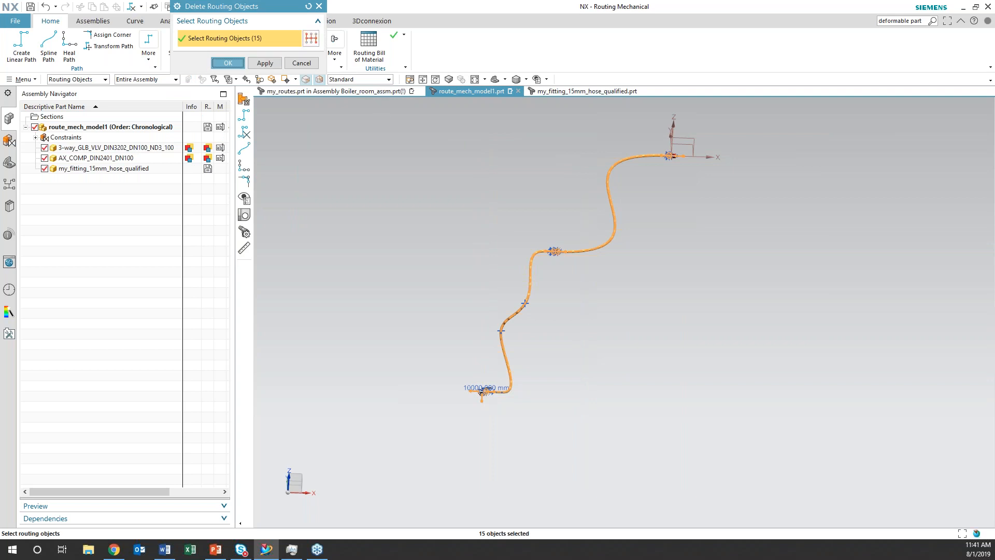
pyautogui.click(228, 62)
# Delete the my_fitting_15mm_hose_qualified component from the assembly
pyautogui.keyDown('shift'); pyautogui.moveTo(652, 236); pyautogui.dragTo(645, 295, button='middle'); pyautogui.keyUp('shift')
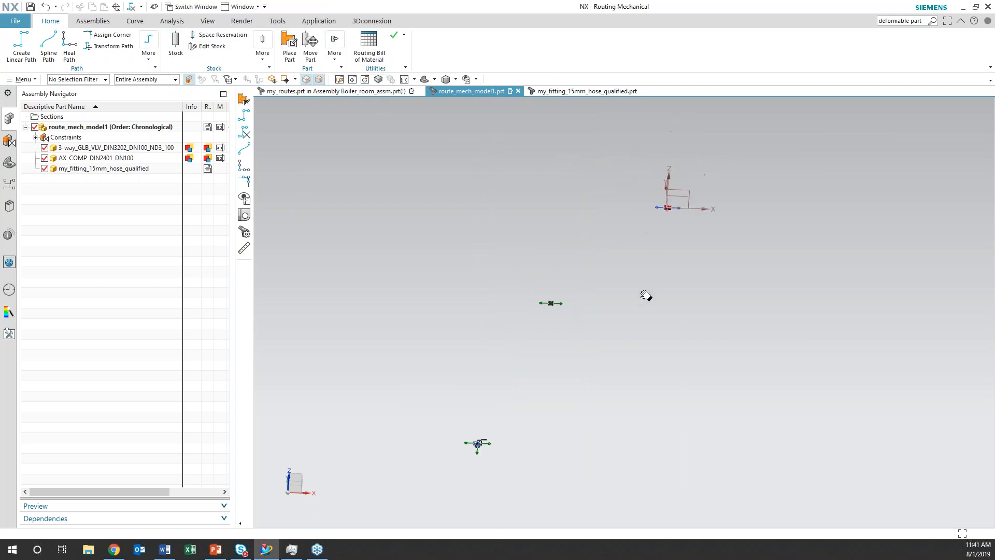
pyautogui.rightClick(669, 208)
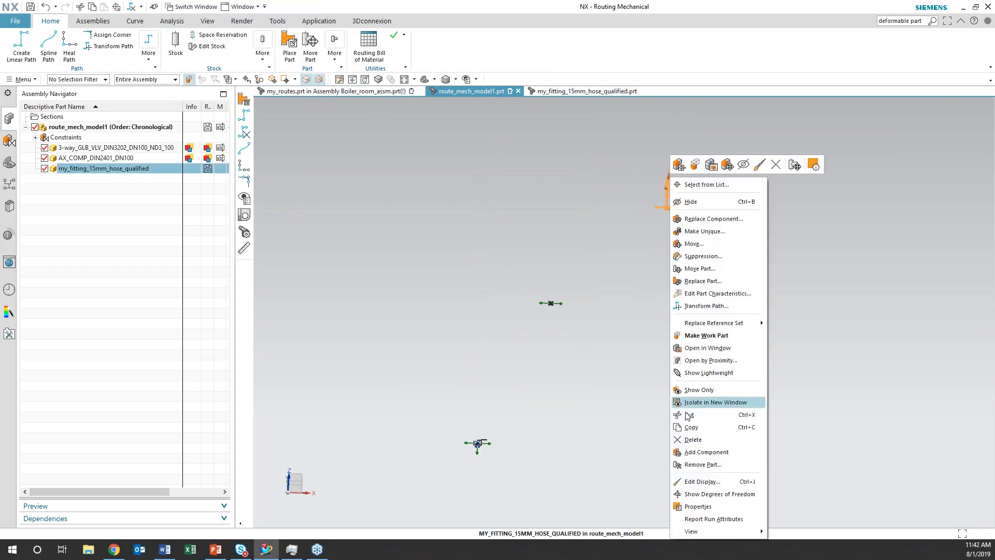
pyautogui.click(693, 440)
pyautogui.click(410, 299)
# Heal a line path with BW_Pipe_DN300 stock between the facing ports of the 3-way valve and the axial compensator, with a 1500 mm start extension
pyautogui.scroll(3, 602, 430)
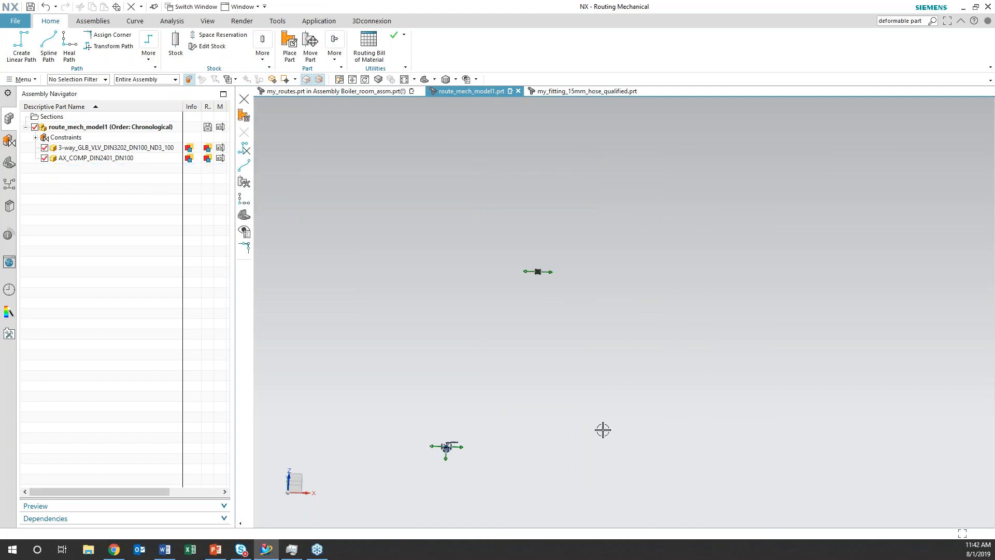
pyautogui.keyDown('shift'); pyautogui.moveTo(540, 347); pyautogui.dragTo(661, 355, button='middle'); pyautogui.keyUp('shift')
pyautogui.scroll(1, 638, 382)
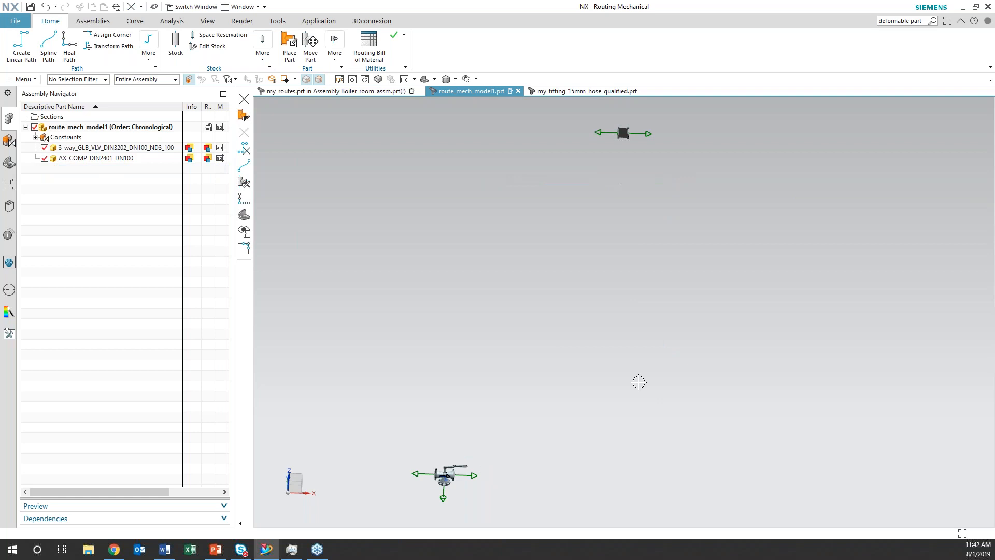
pyautogui.keyDown('shift'); pyautogui.moveTo(638, 287); pyautogui.dragTo(637, 309, button='middle'); pyautogui.keyUp('shift')
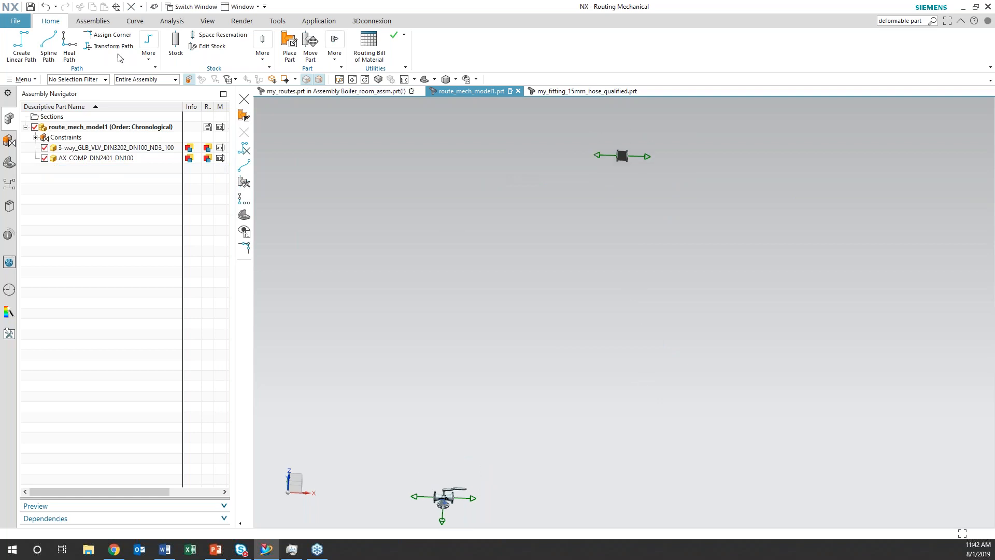
pyautogui.click(68, 46)
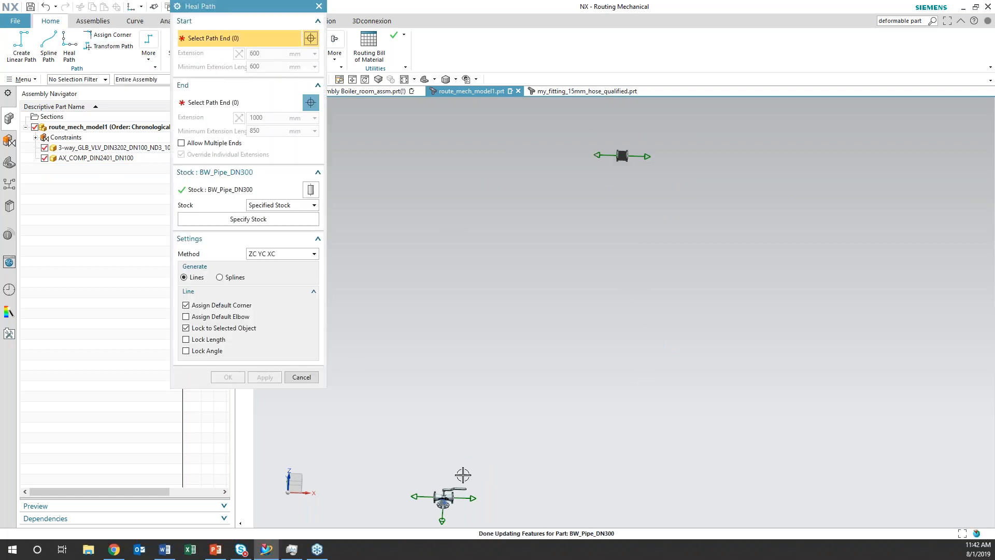
pyautogui.click(472, 499)
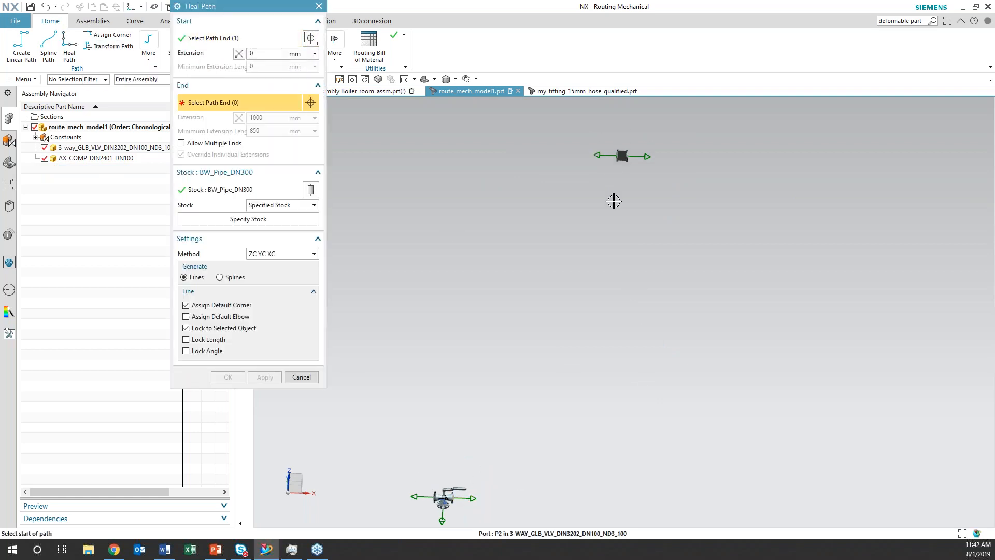
pyautogui.click(596, 154)
pyautogui.click(252, 52)
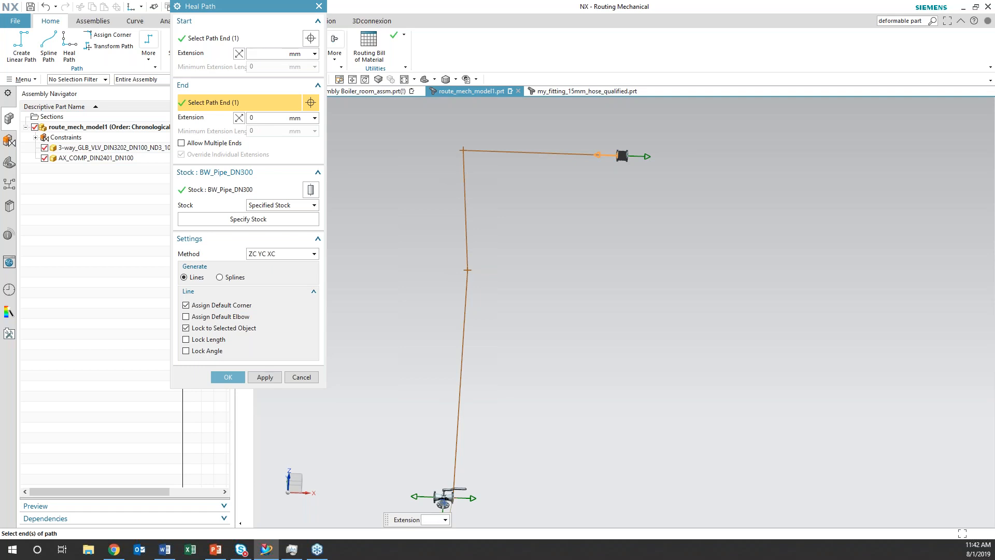
pyautogui.press('Return')
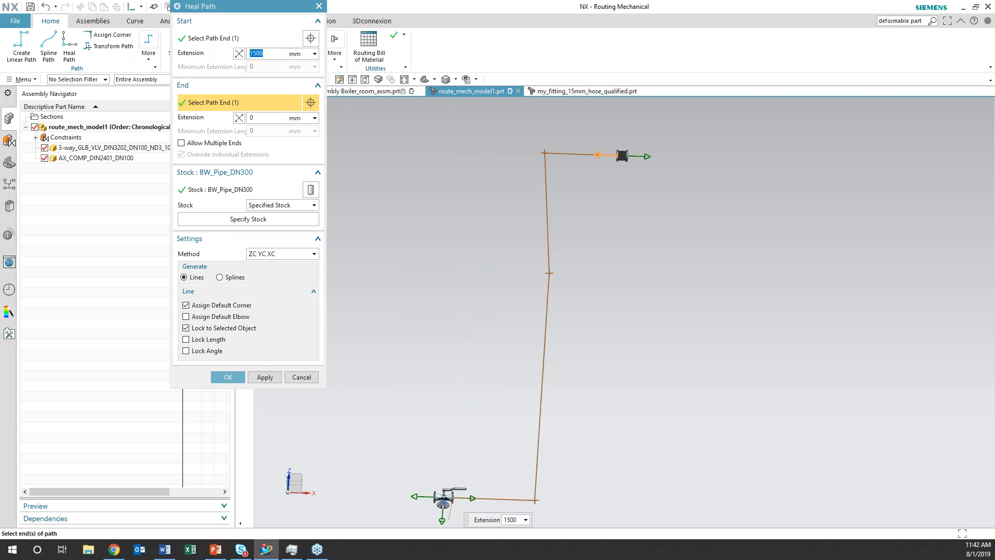
pyautogui.click(220, 375)
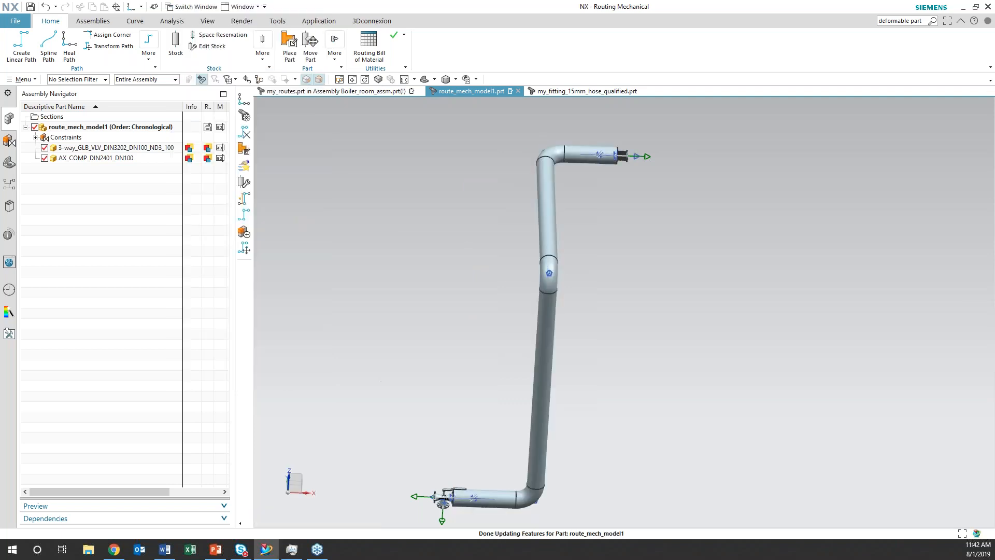
# Replace the stock on the whole pipe run with BW_Pipe_DN100 from the DIN-BW-PIPE library, as detailed solid with existing stock removed
pyautogui.click(208, 46)
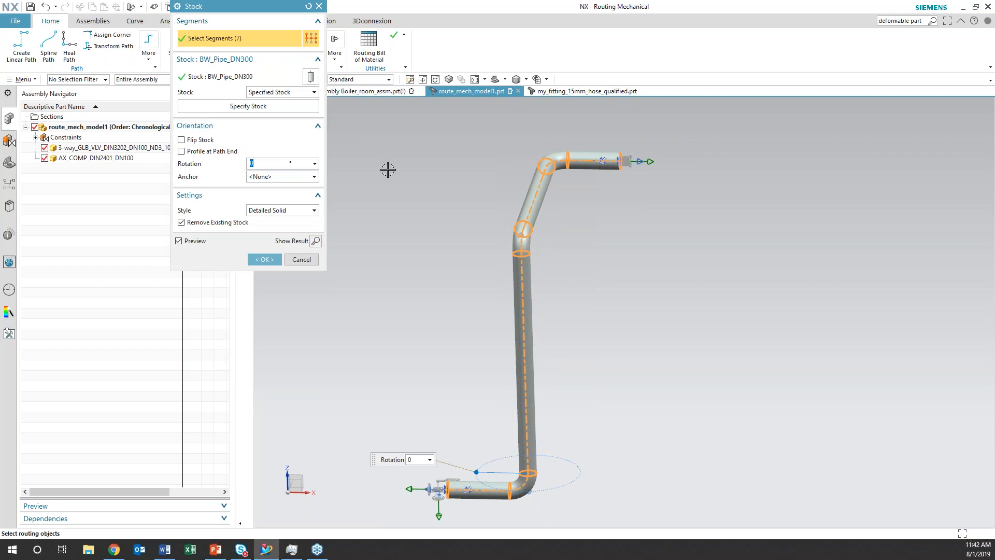
pyautogui.click(264, 260)
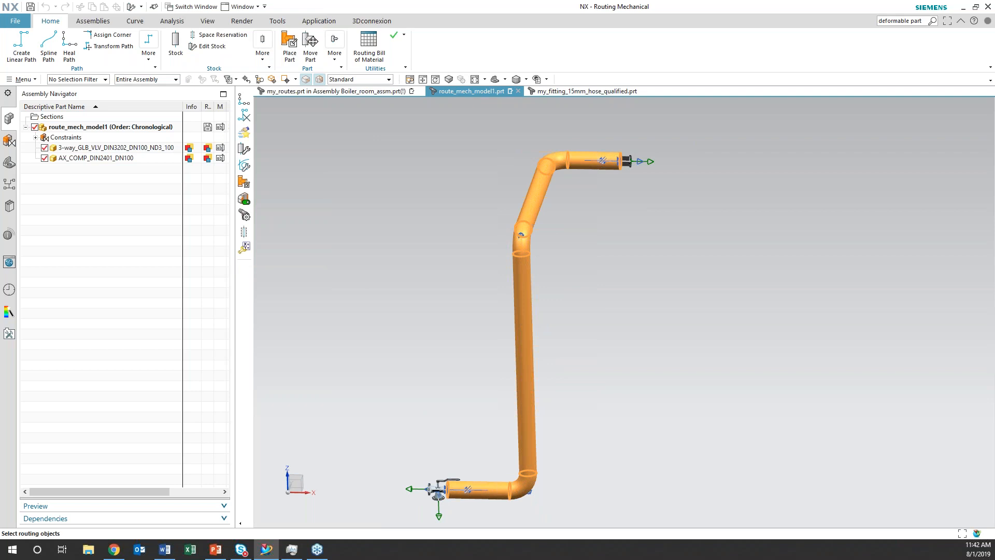
pyautogui.click(244, 182)
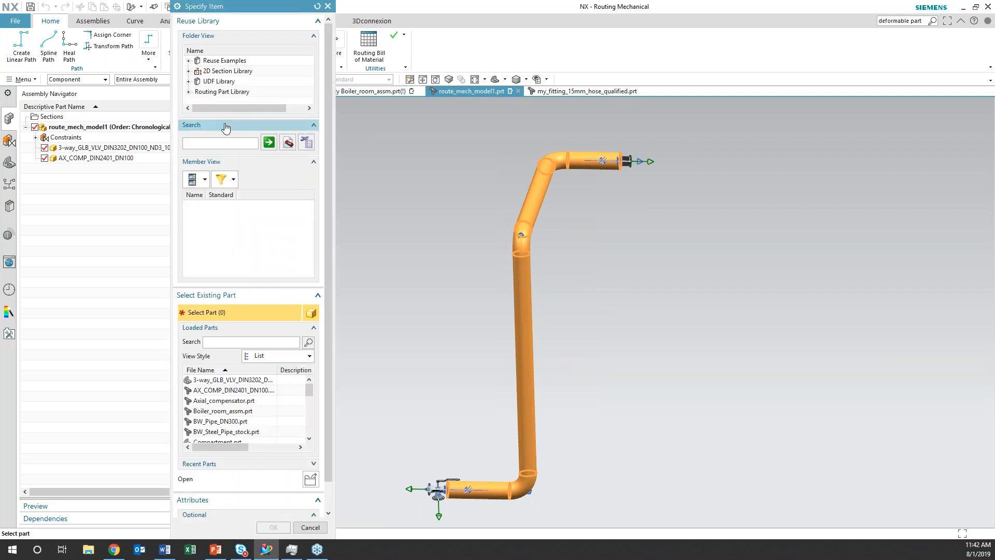
pyautogui.click(189, 92)
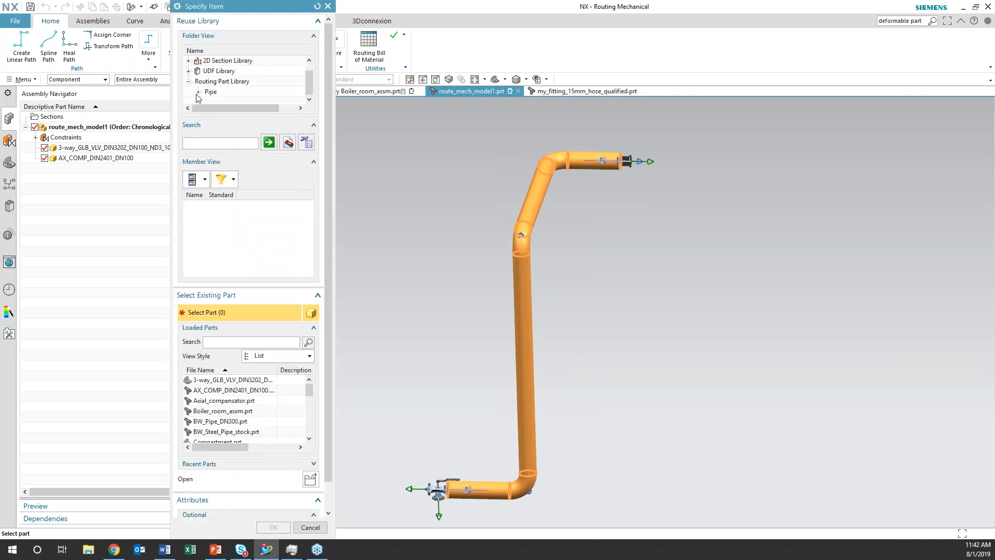
pyautogui.click(198, 93)
pyautogui.click(233, 70)
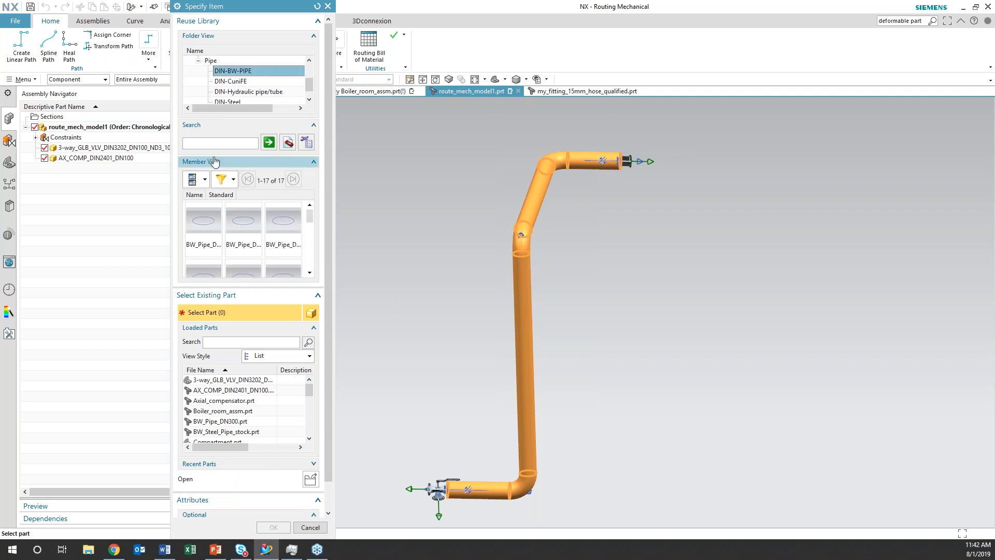
pyautogui.click(203, 226)
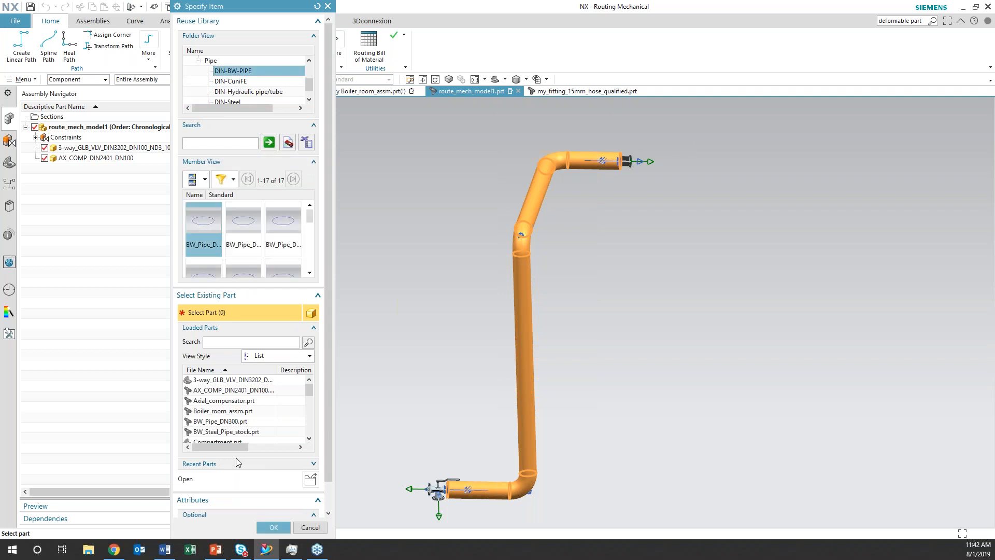
pyautogui.click(273, 527)
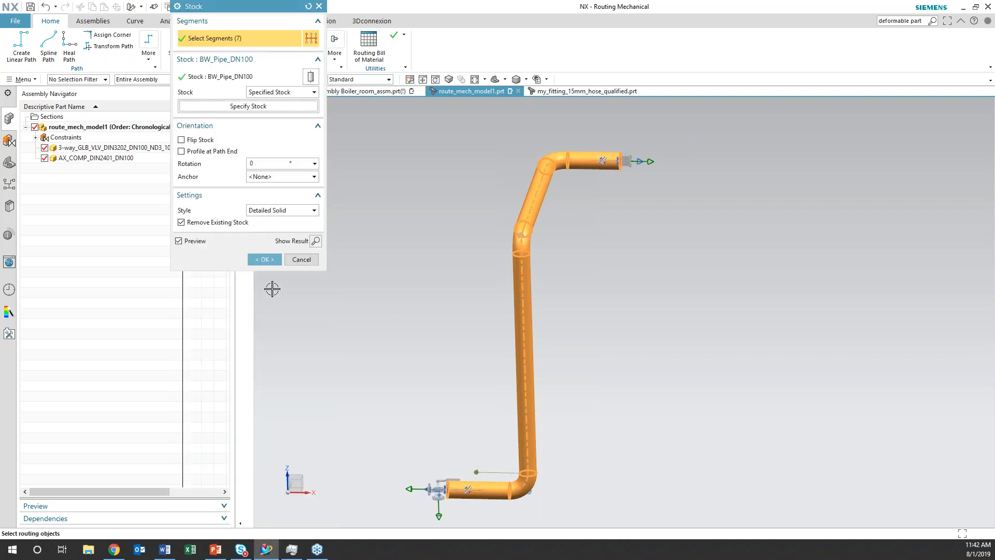
pyautogui.click(265, 259)
pyautogui.scroll(1, 471, 415)
pyautogui.keyDown('shift'); pyautogui.moveTo(473, 415); pyautogui.dragTo(411, 490, button='middle'); pyautogui.keyUp('shift')
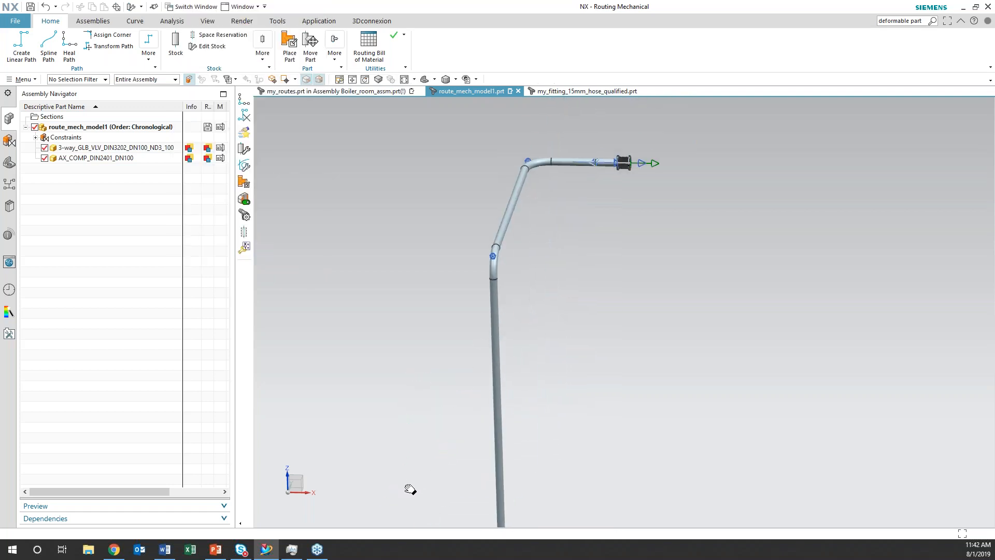
# Try to start the Piping and Tubing routing application, and choose the Routing Mechanical application again
pyautogui.keyDown('shift'); pyautogui.moveTo(571, 357); pyautogui.dragTo(620, 336, button='middle'); pyautogui.keyUp('shift')
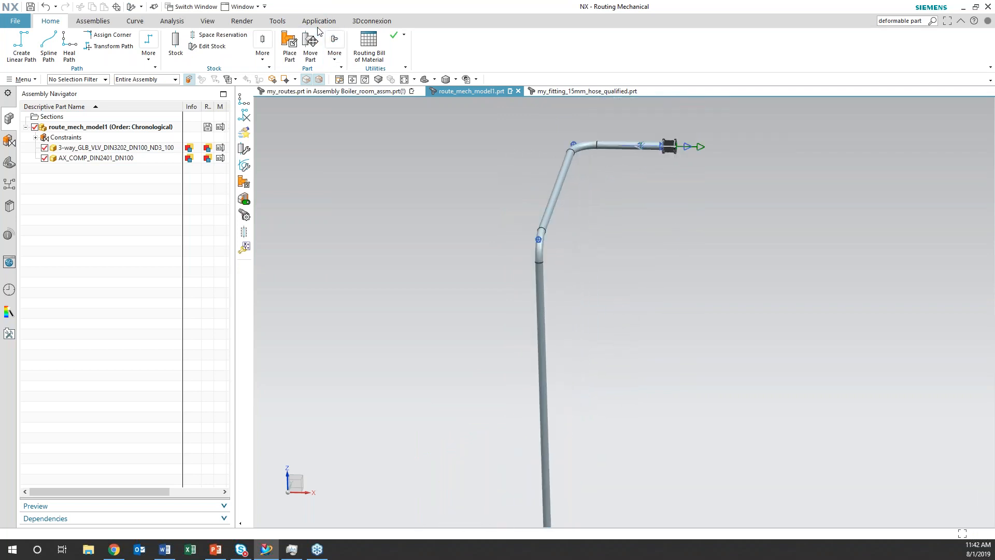
pyautogui.click(318, 22)
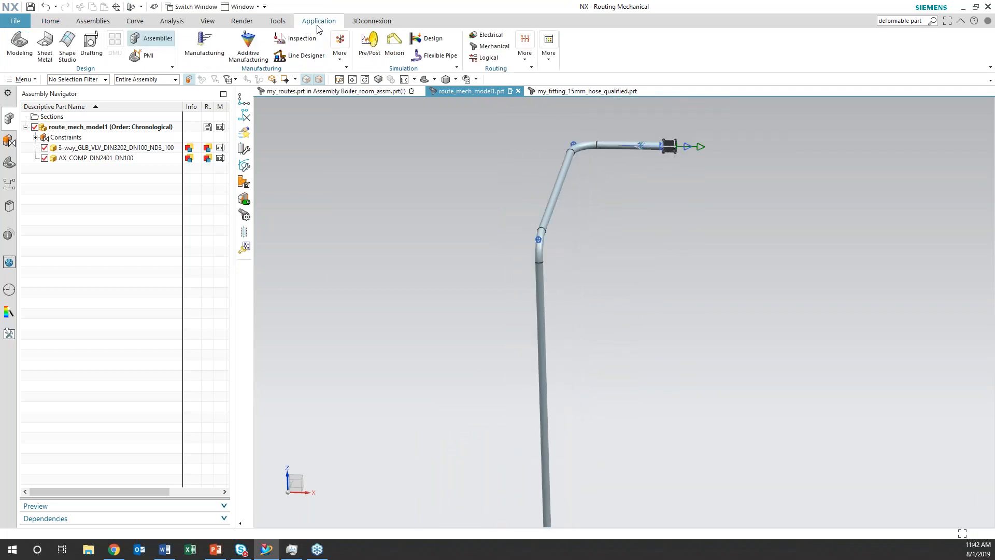
pyautogui.click(525, 56)
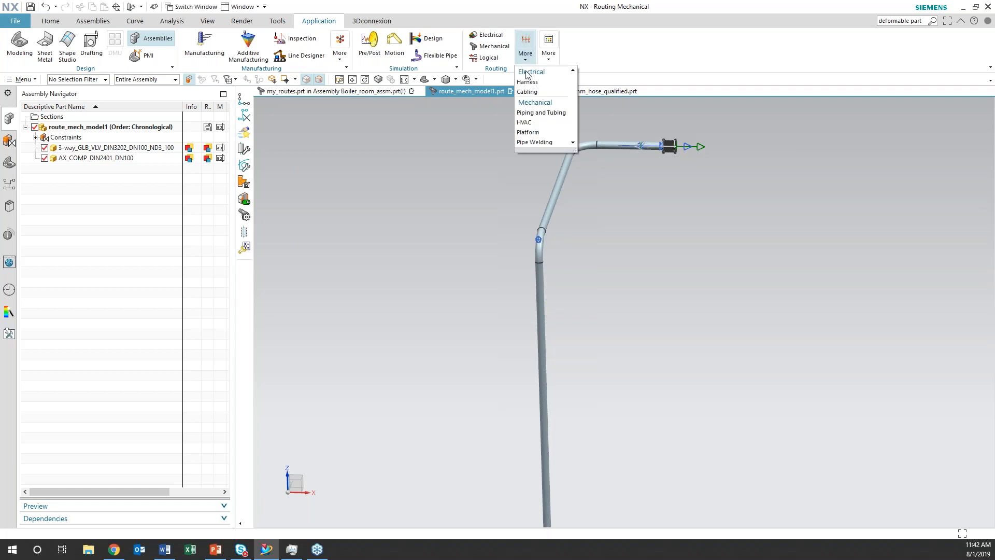
pyautogui.click(536, 112)
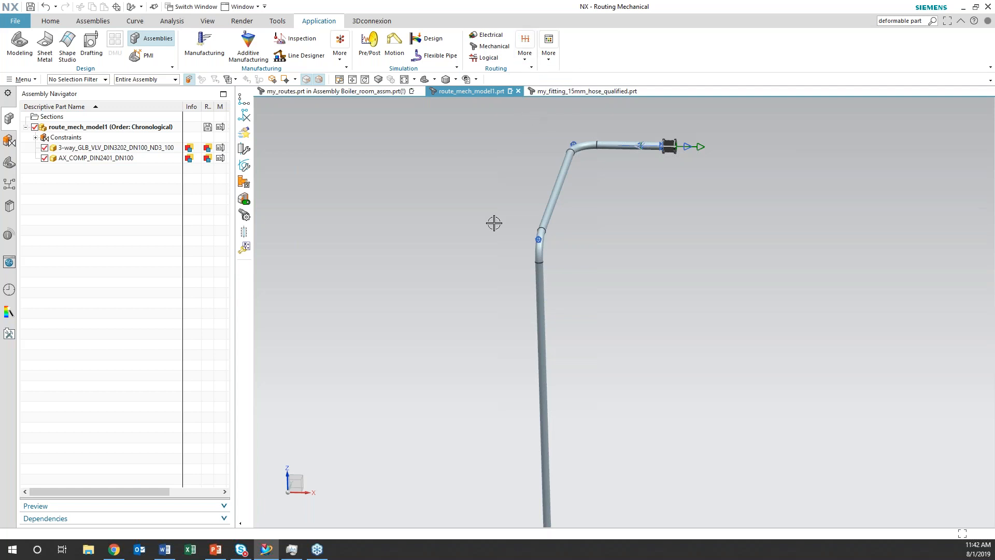
pyautogui.scroll(-3, 494, 223)
pyautogui.keyDown('shift'); pyautogui.moveTo(547, 295); pyautogui.dragTo(561, 293, button='middle'); pyautogui.keyUp('shift')
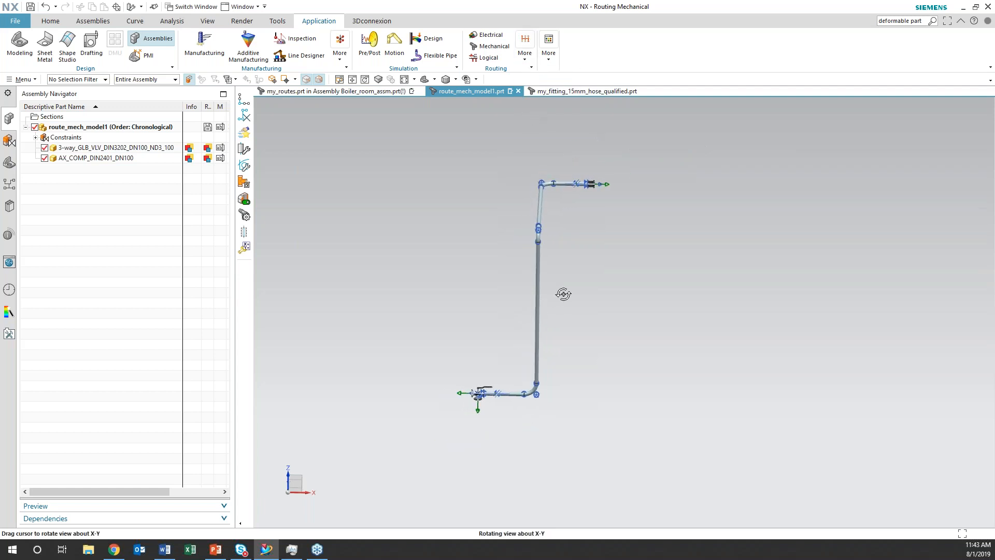
pyautogui.click(499, 47)
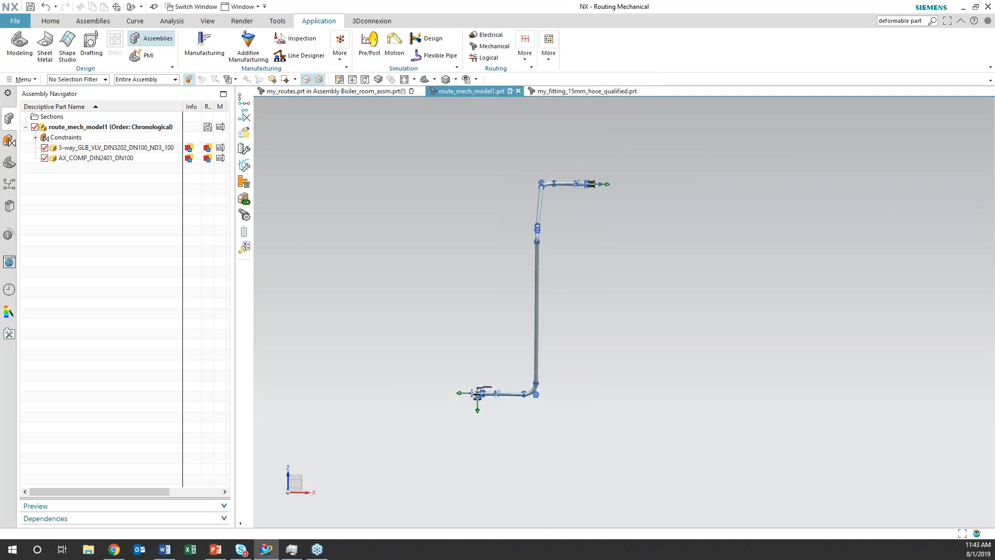
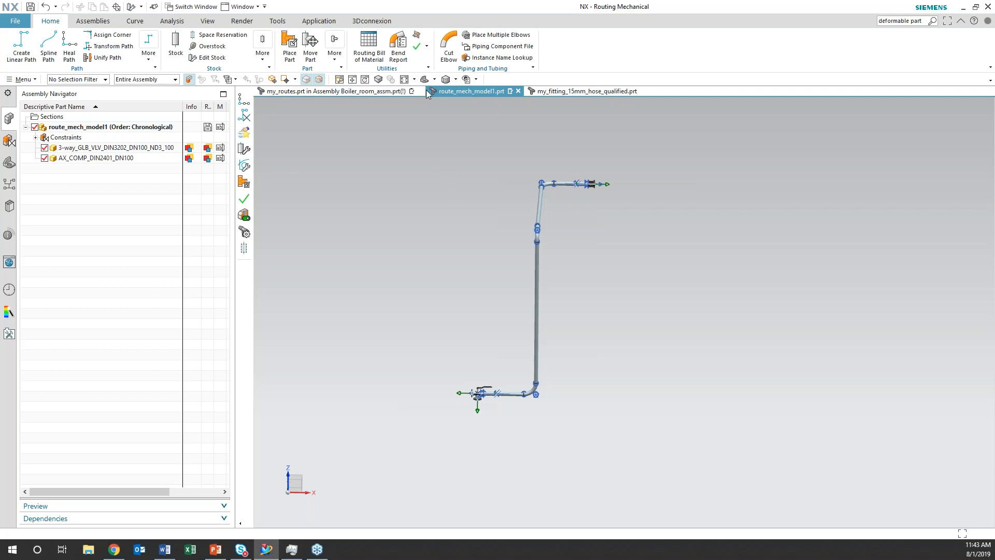
# Review the routing design rule violations and read the full text of the first one, on minimum straight length
pyautogui.click(418, 46)
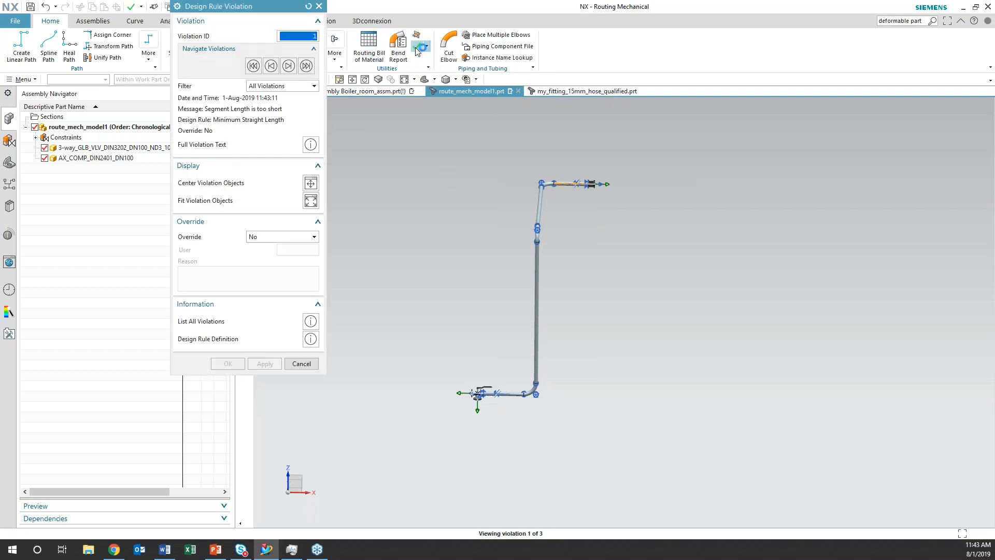
pyautogui.click(310, 145)
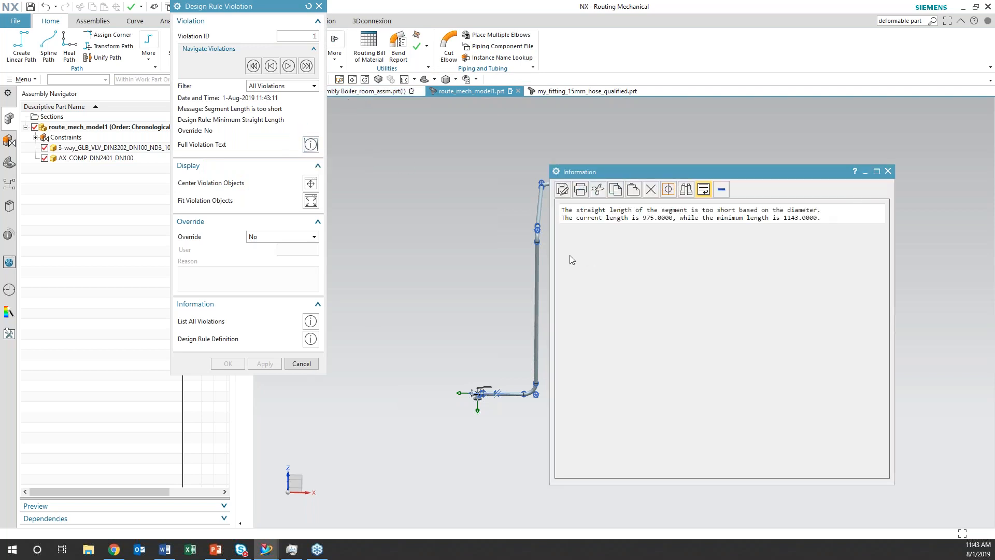
pyautogui.click(887, 171)
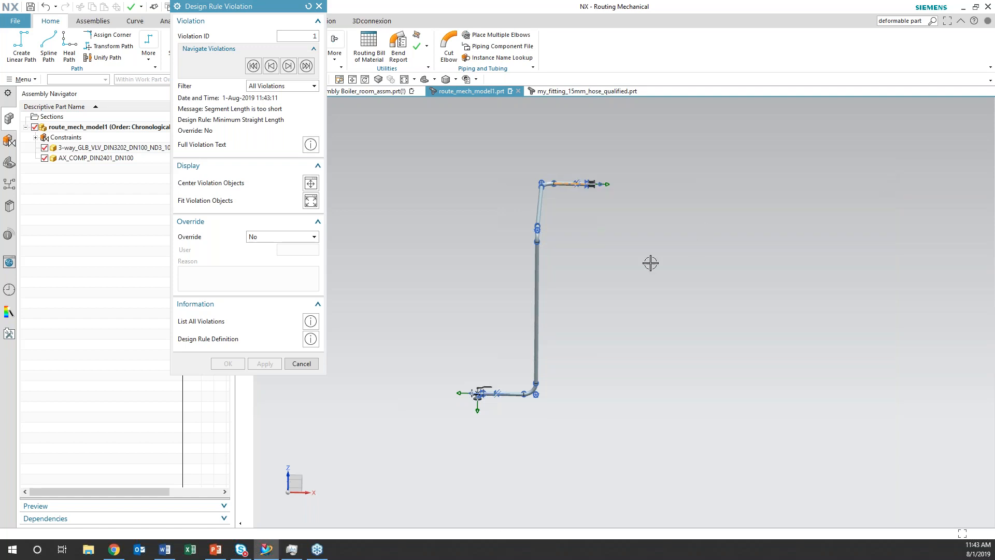
pyautogui.scroll(3, 622, 280)
pyautogui.keyDown('shift'); pyautogui.moveTo(602, 222); pyautogui.dragTo(612, 375, button='middle'); pyautogui.keyUp('shift')
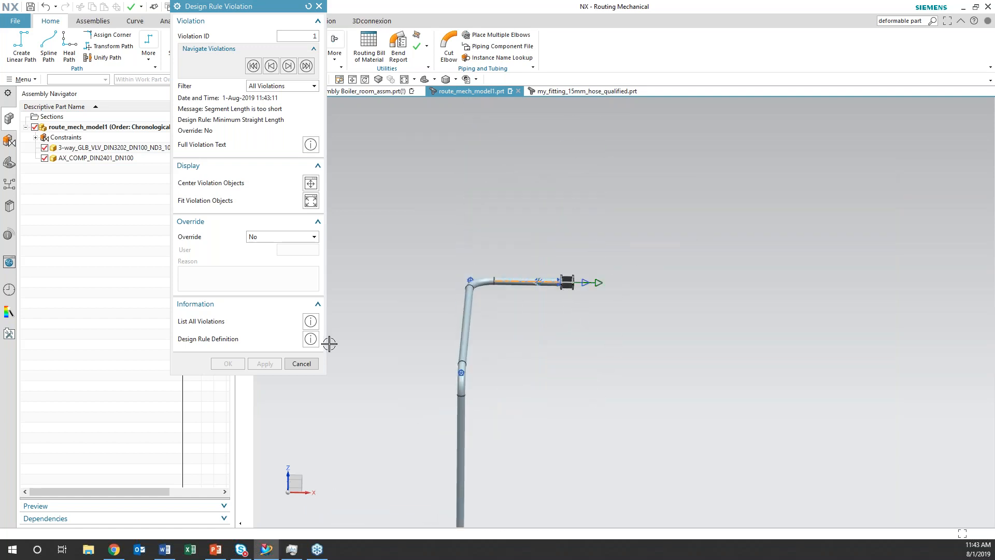
pyautogui.click(301, 364)
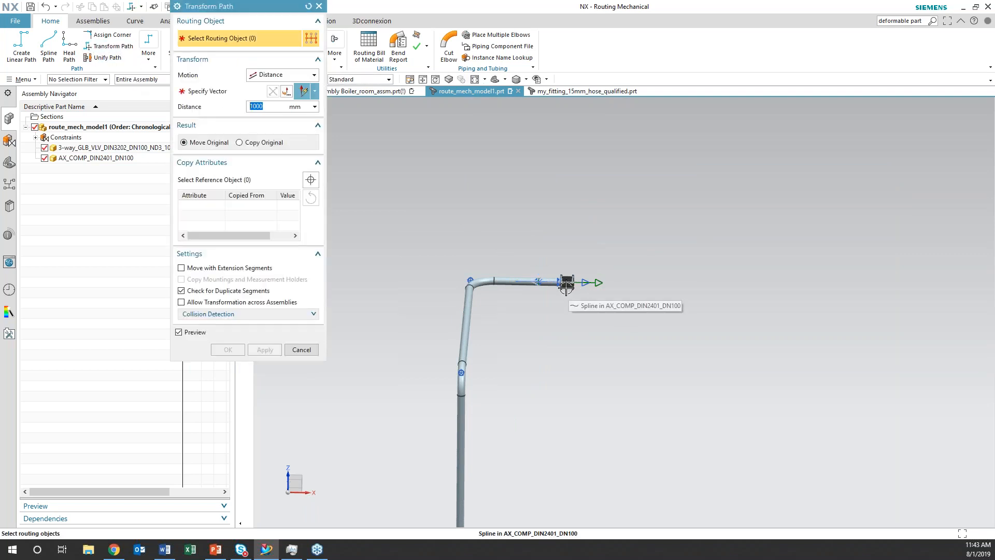
# Try to move the compensator end of the pipe run 1000 mm along the X axis with Transform Path
pyautogui.moveTo(521, 249); pyautogui.dragTo(602, 296)
pyautogui.click(521, 283)
pyautogui.click(210, 97)
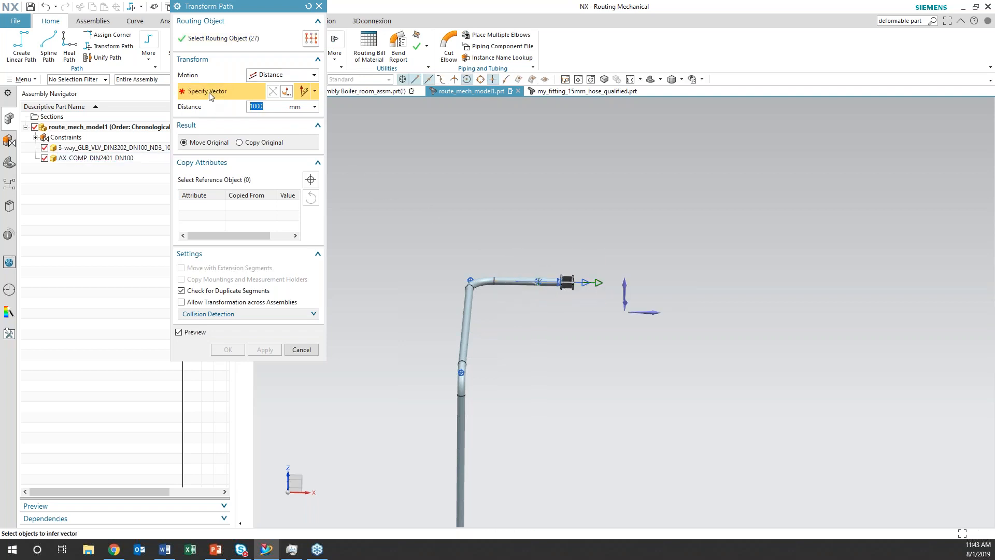
pyautogui.click(659, 312)
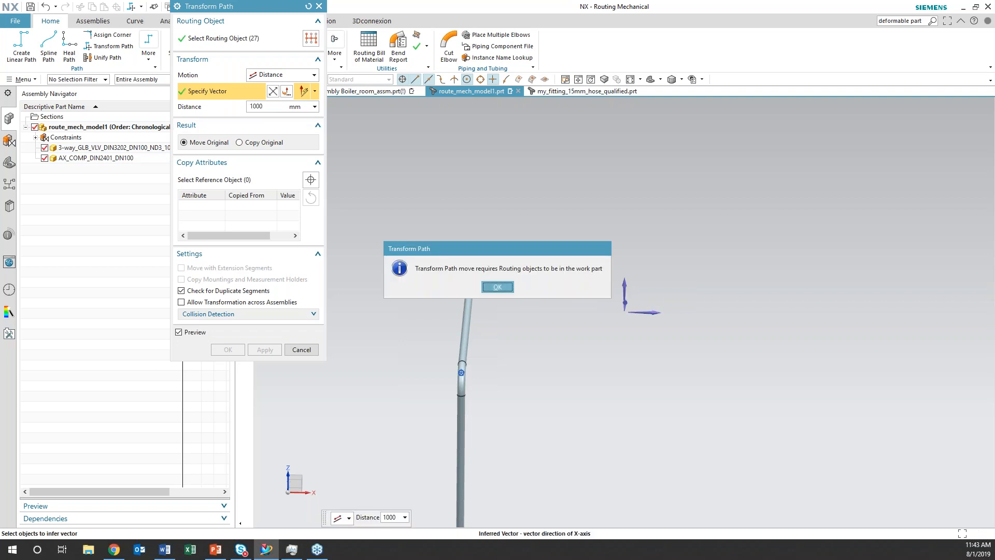
pyautogui.click(498, 287)
pyautogui.click(294, 349)
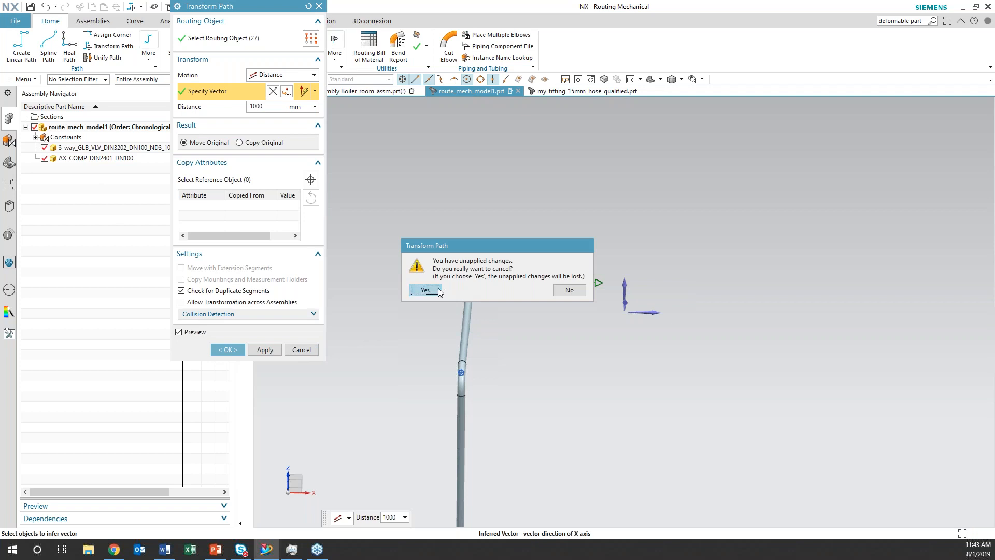
pyautogui.press('Return')
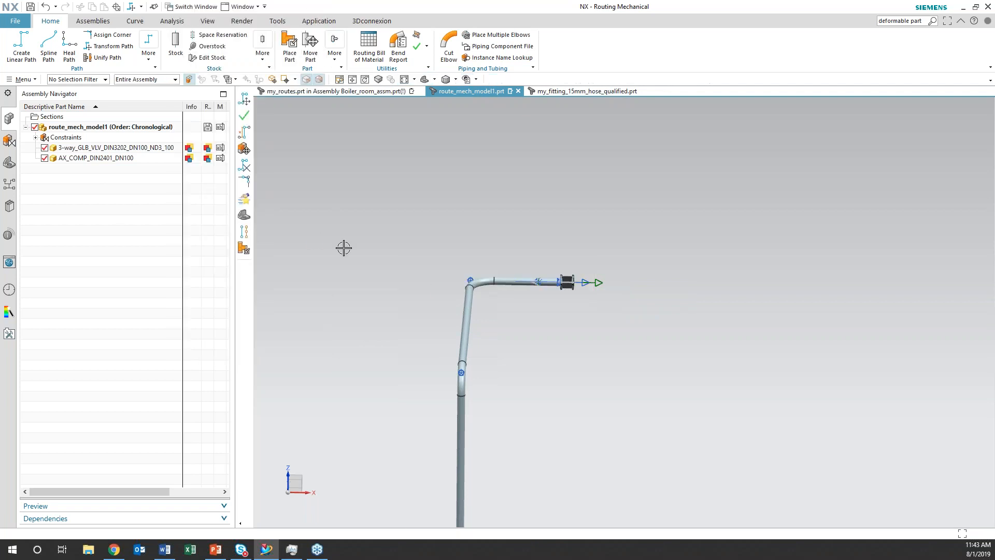
pyautogui.scroll(-3, 344, 246)
pyautogui.keyDown('shift'); pyautogui.moveTo(435, 326); pyautogui.dragTo(495, 318, button='middle'); pyautogui.keyUp('shift')
pyautogui.scroll(5, 504, 352)
pyautogui.keyDown('shift'); pyautogui.moveTo(530, 271); pyautogui.dragTo(510, 365, button='middle'); pyautogui.keyUp('shift')
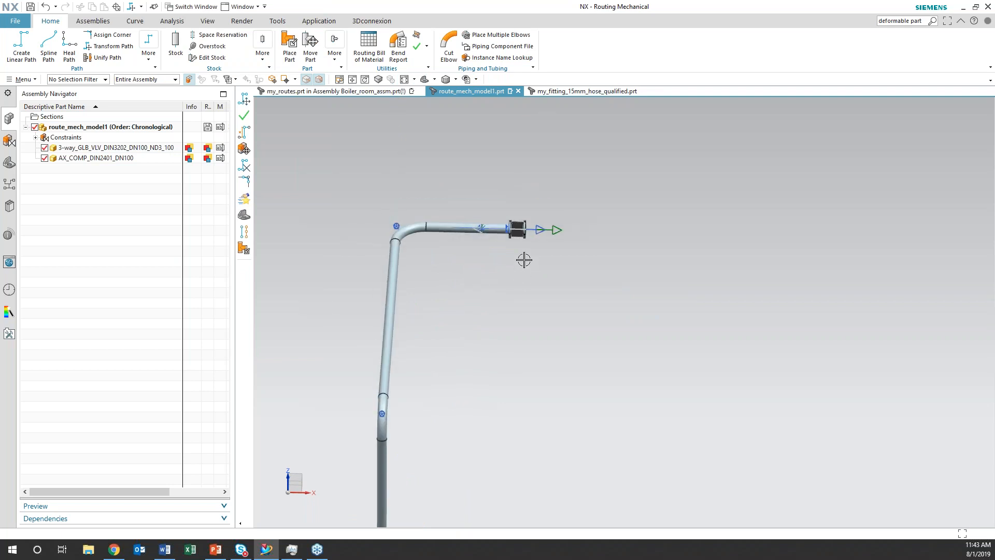
pyautogui.click(517, 228)
pyautogui.rightClick(517, 227)
pyautogui.click(464, 291)
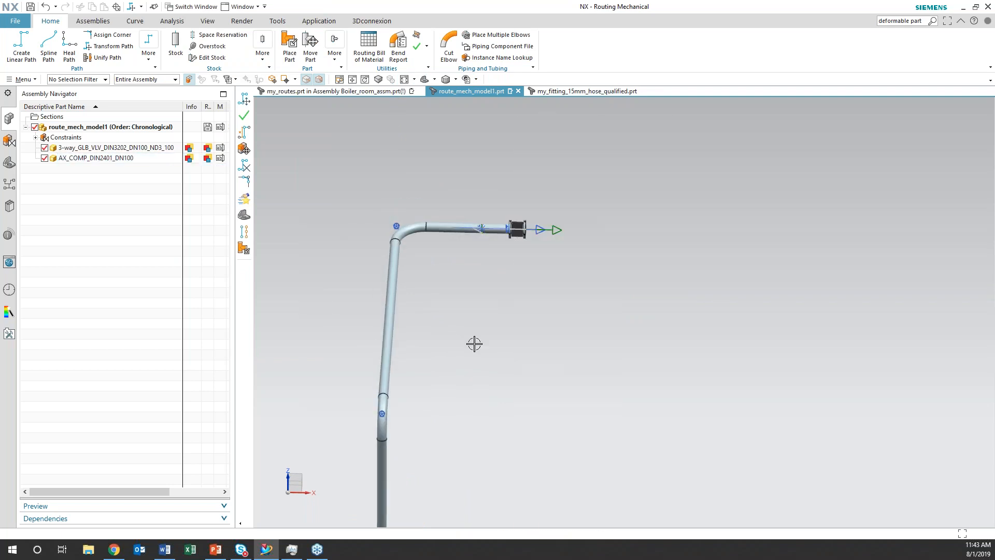
pyautogui.scroll(-4, 475, 344)
pyautogui.keyDown('shift'); pyautogui.moveTo(501, 389); pyautogui.dragTo(651, 338, button='middle'); pyautogui.keyUp('shift')
pyautogui.scroll(2, 653, 340)
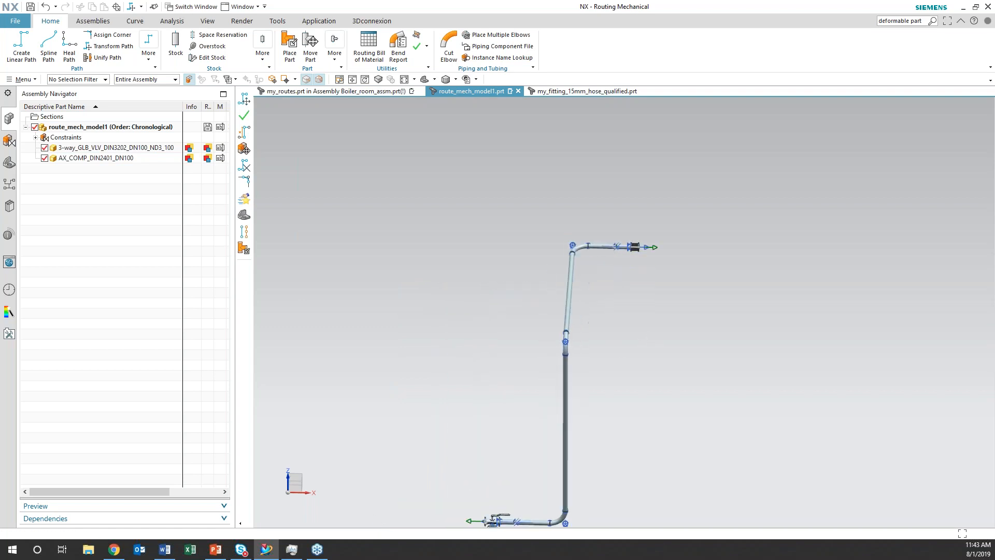
pyautogui.keyDown('shift'); pyautogui.moveTo(627, 382); pyautogui.dragTo(673, 318, button='middle'); pyautogui.keyUp('shift')
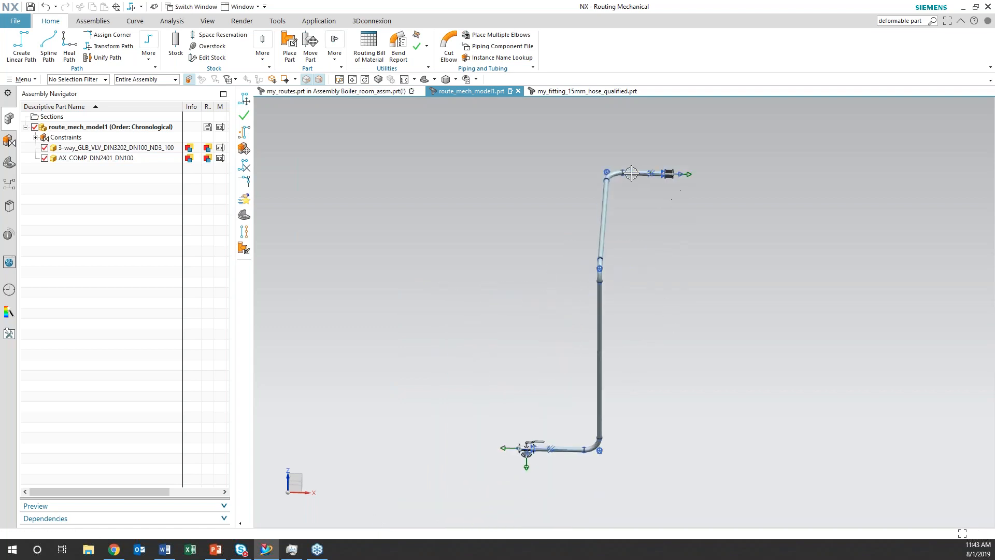
pyautogui.rightClick(631, 174)
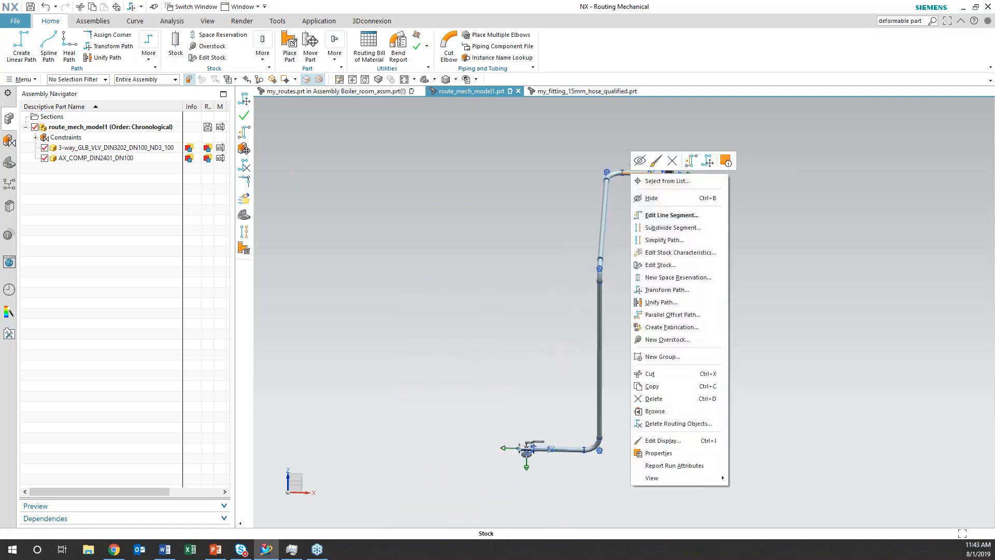
pyautogui.click(650, 217)
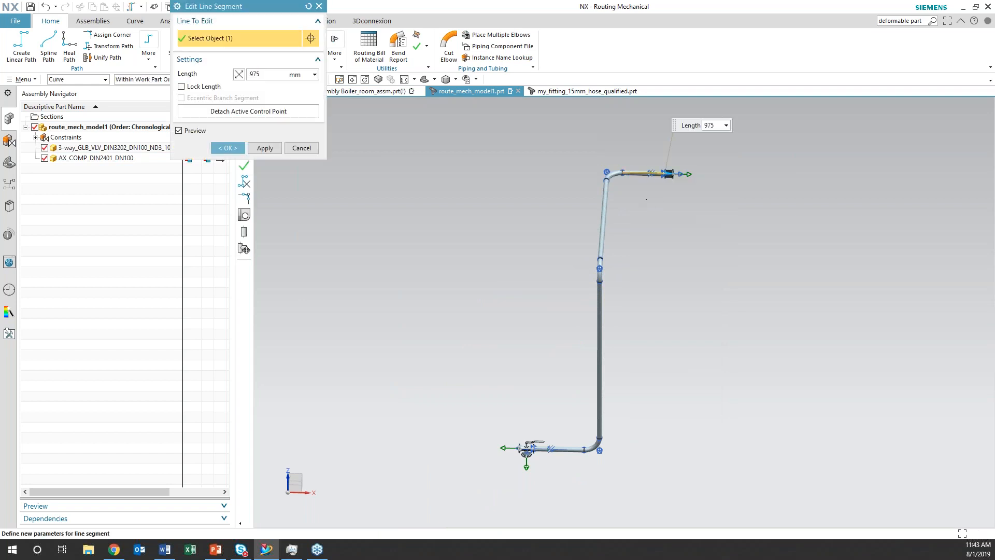
pyautogui.keyDown('shift'); pyautogui.moveTo(660, 206); pyautogui.dragTo(640, 283, button='middle'); pyautogui.keyUp('shift')
pyautogui.keyDown('shift'); pyautogui.moveTo(633, 376); pyautogui.dragTo(643, 288, button='middle'); pyautogui.keyUp('shift')
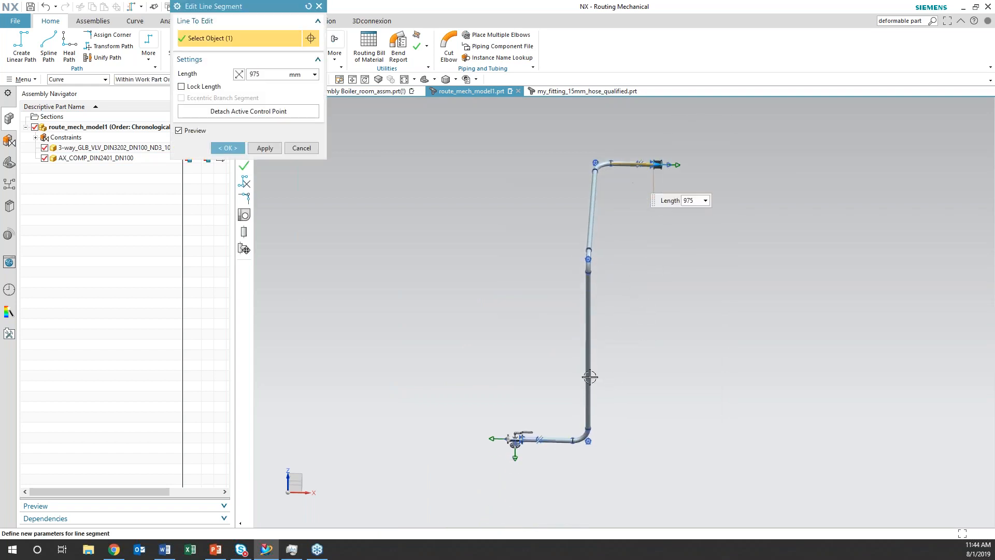
pyautogui.rightClick(561, 441)
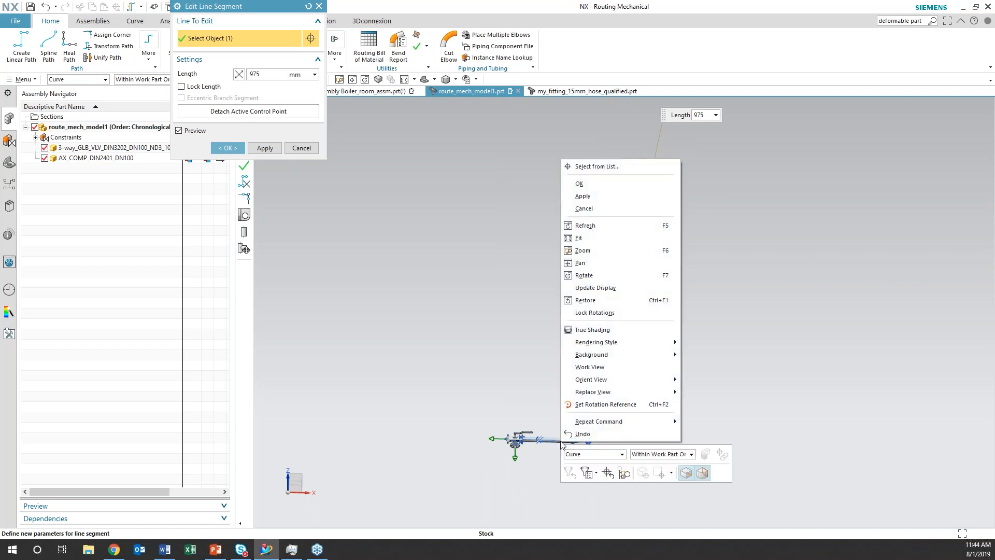
pyautogui.click(296, 139)
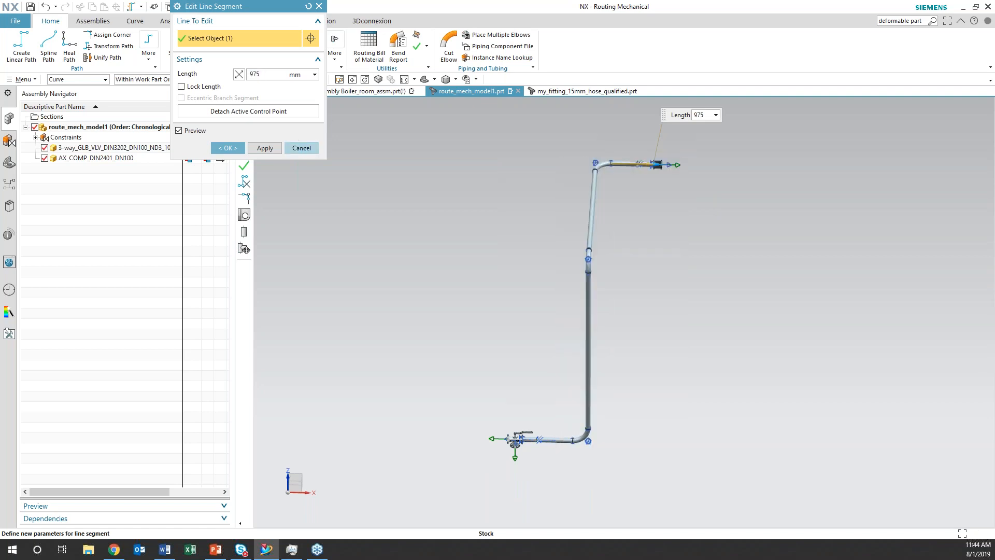
pyautogui.rightClick(558, 442)
pyautogui.click(548, 451)
pyautogui.rightClick(561, 441)
pyautogui.press('Escape')
pyautogui.click(301, 148)
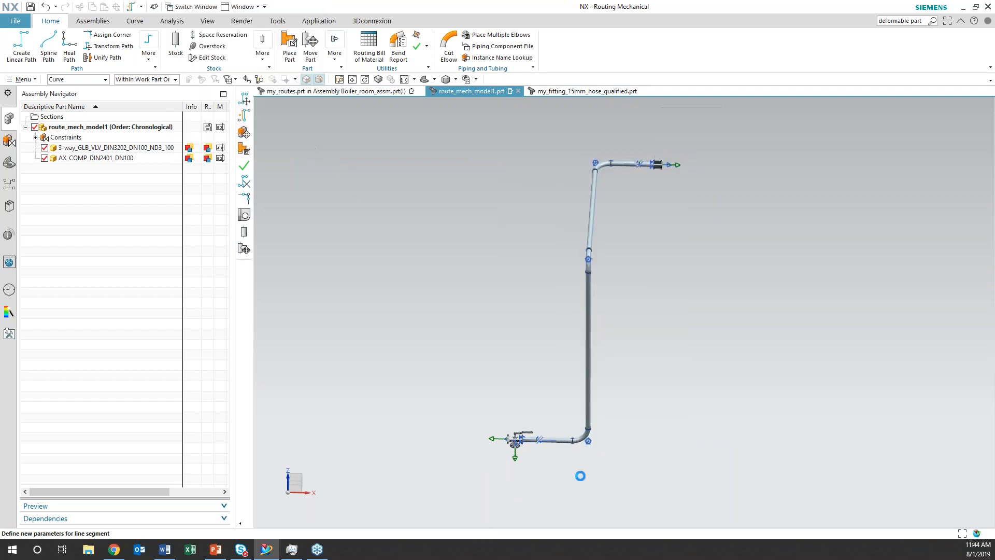
# Try to lengthen the line segment next to the 3-way valve to 2000 mm with Edit Line Segment
pyautogui.click(565, 441)
pyautogui.rightClick(565, 441)
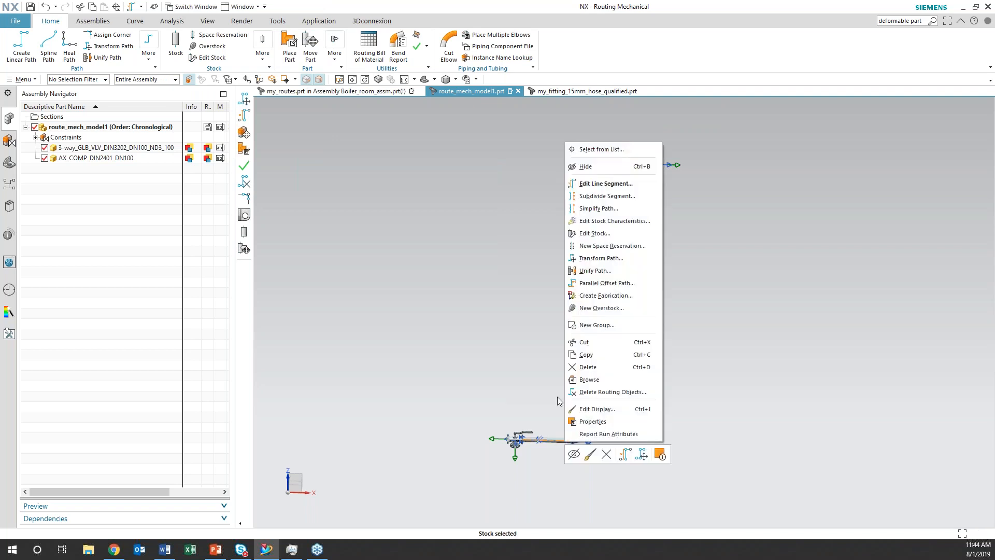
pyautogui.click(606, 184)
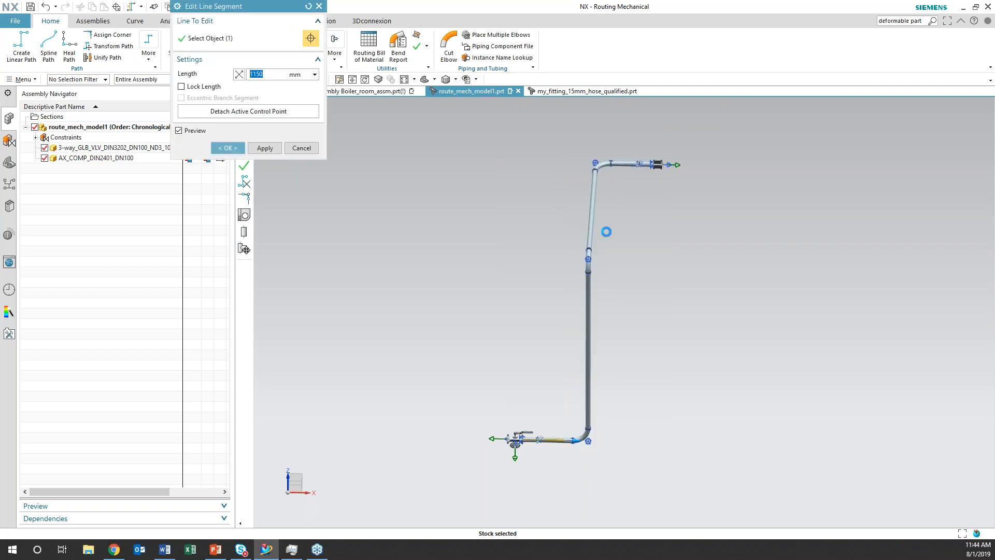
pyautogui.moveTo(578, 440); pyautogui.dragTo(614, 439)
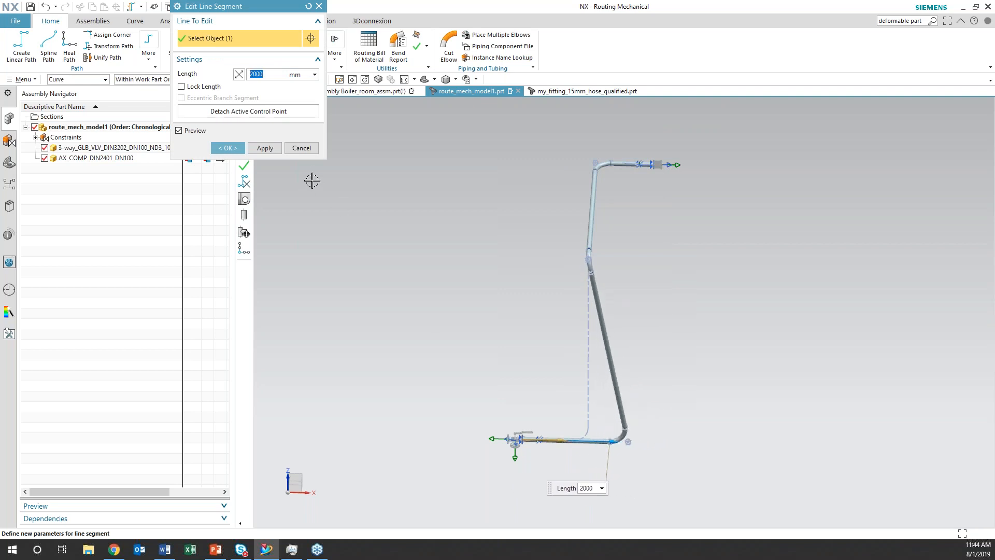
pyautogui.click(305, 148)
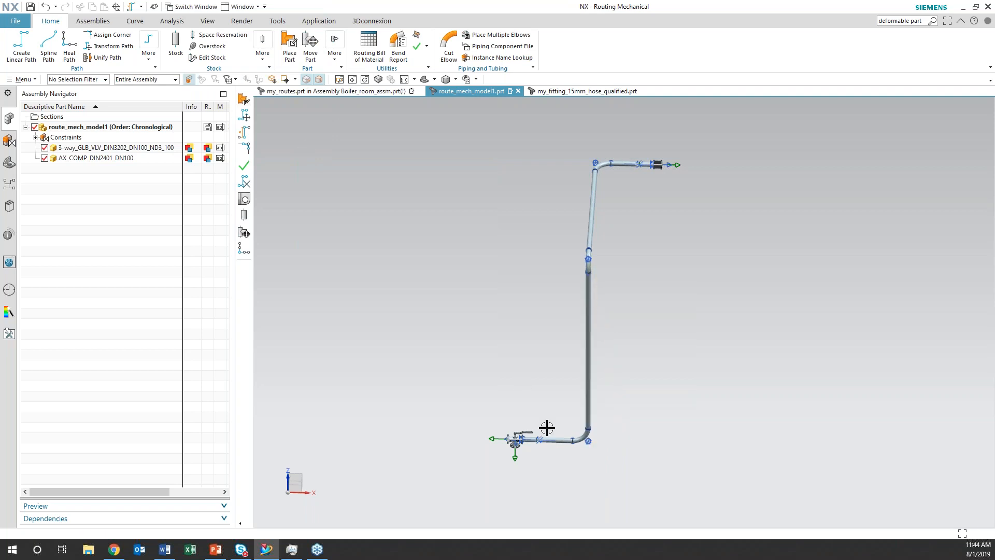
pyautogui.rightClick(559, 442)
pyautogui.click(558, 454)
pyautogui.rightClick(562, 441)
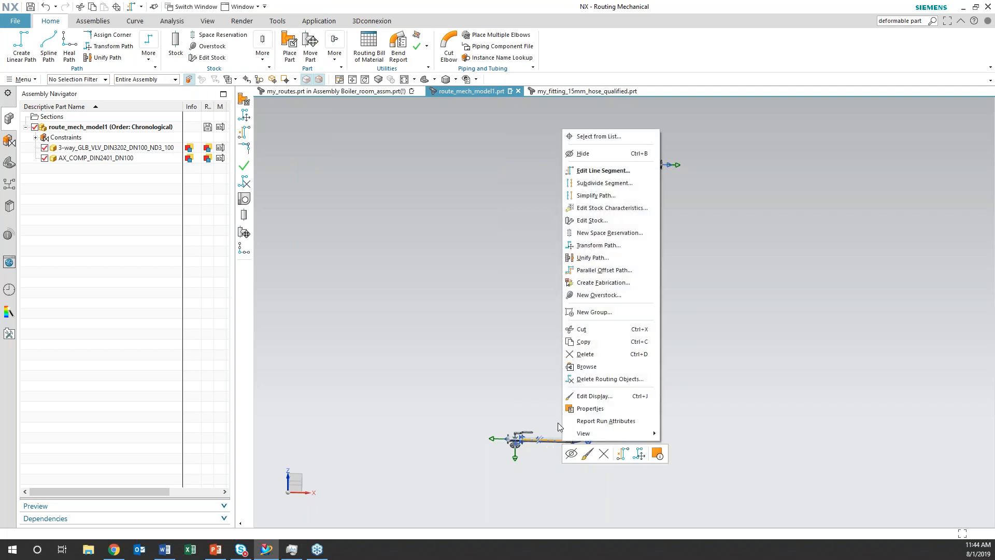
pyautogui.click(537, 306)
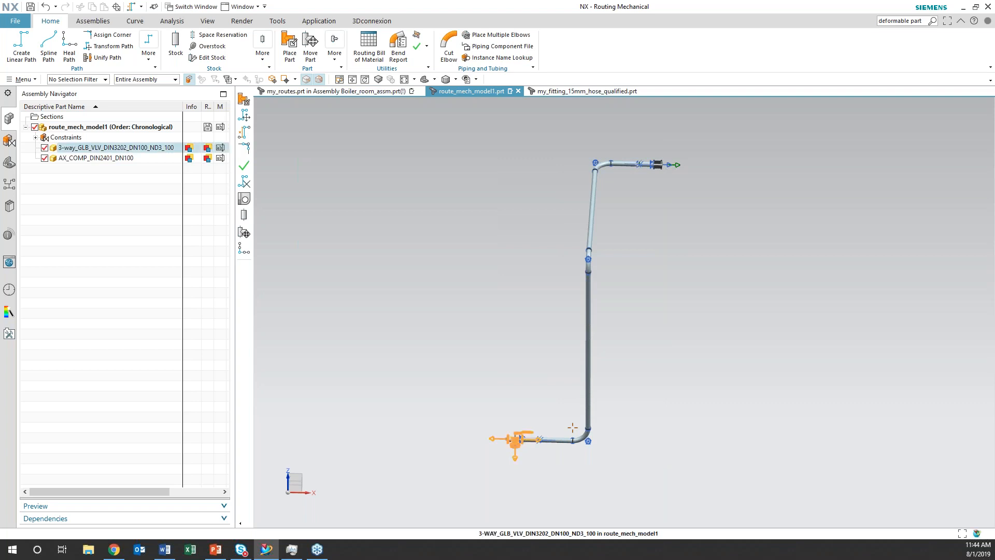
# Move the 3-way valve component -2000 mm along the X axis to lengthen its adjoining pipe segment
pyautogui.rightClick(515, 439)
pyautogui.click(572, 108)
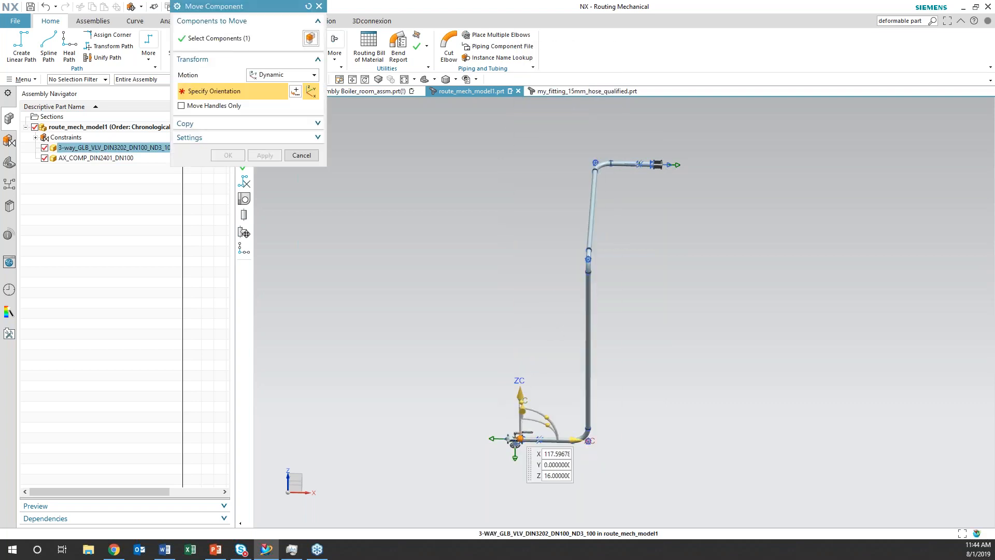
pyautogui.click(573, 440)
pyautogui.write('-2')
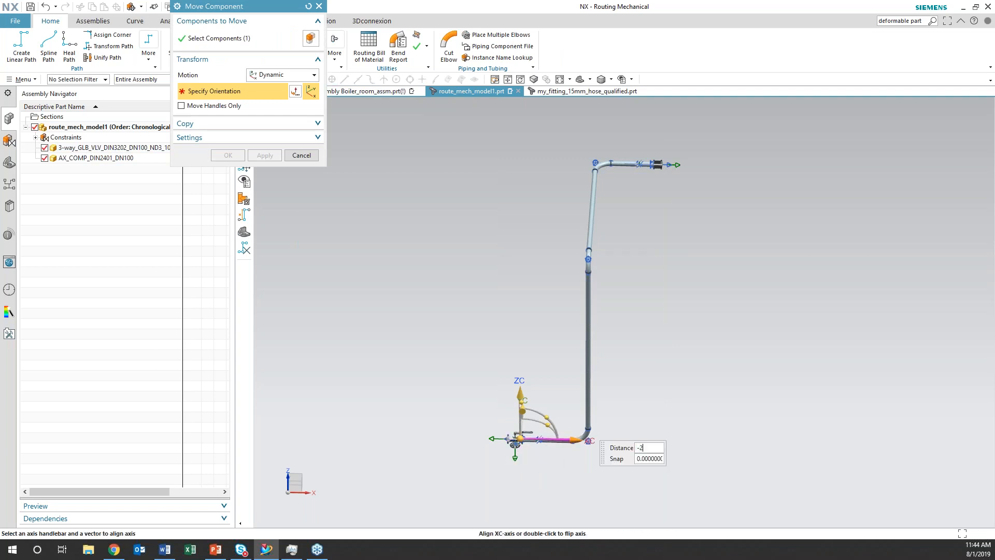
pyautogui.press('Return')
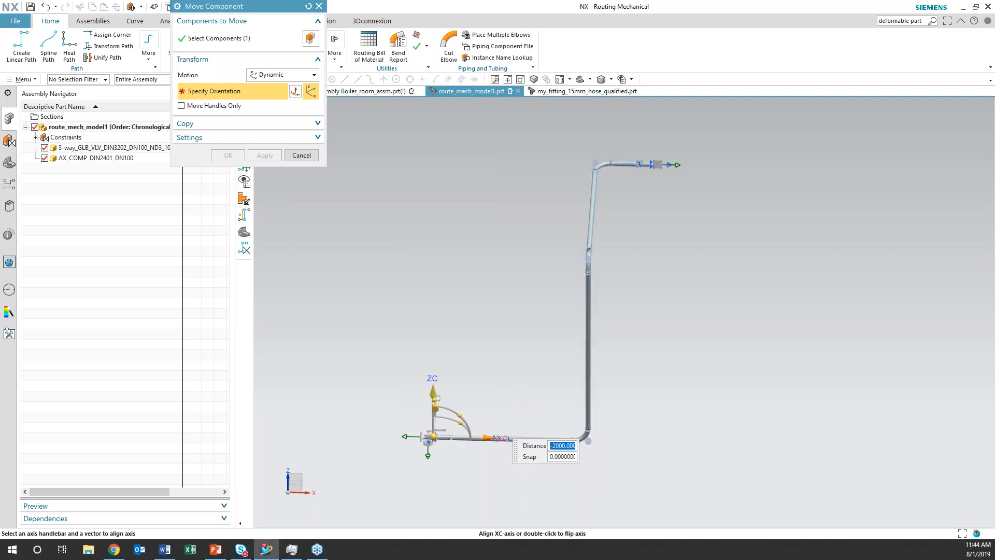
pyautogui.click(442, 286)
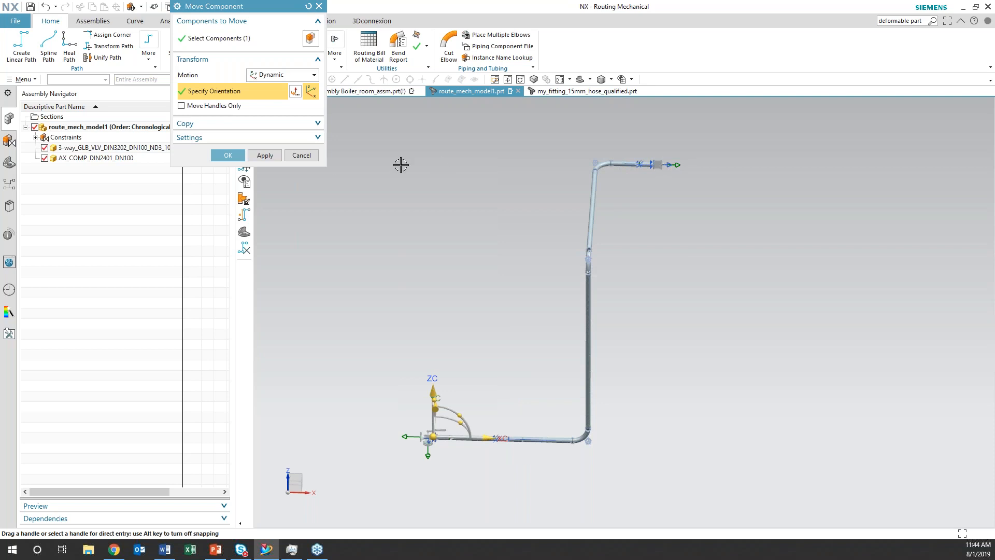
pyautogui.click(228, 155)
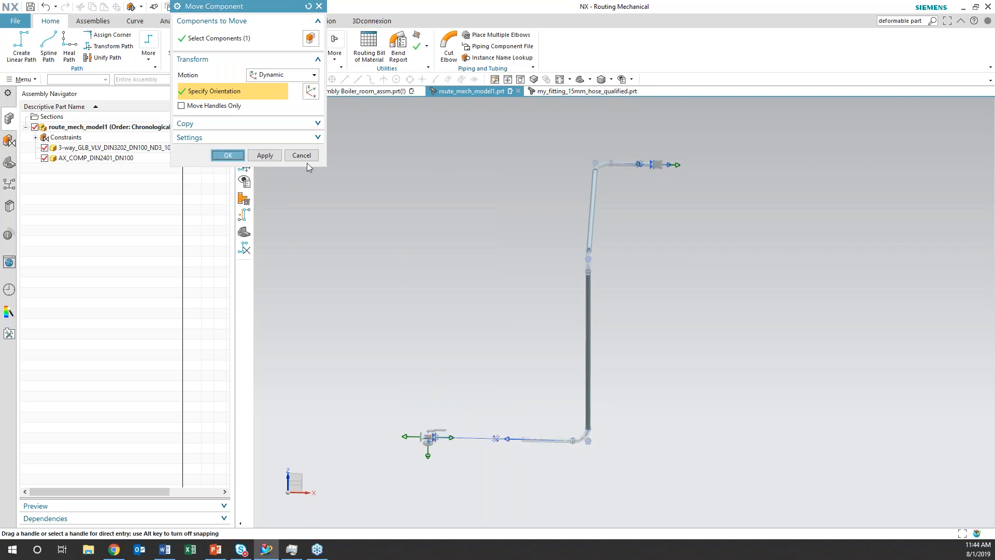
# Move the axial compensator component outward along the positive X axis to lengthen its adjoining pipe segment
pyautogui.rightClick(656, 165)
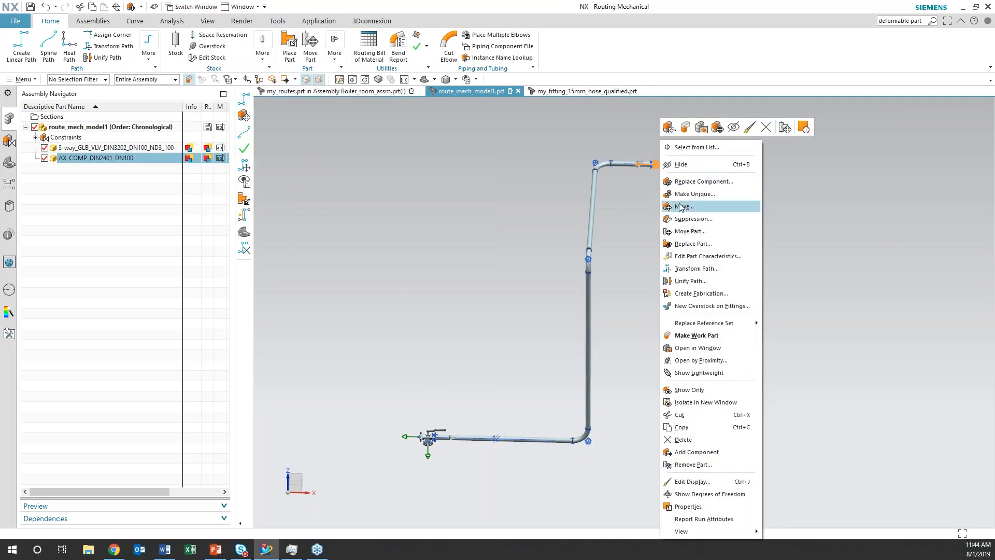
pyautogui.click(683, 206)
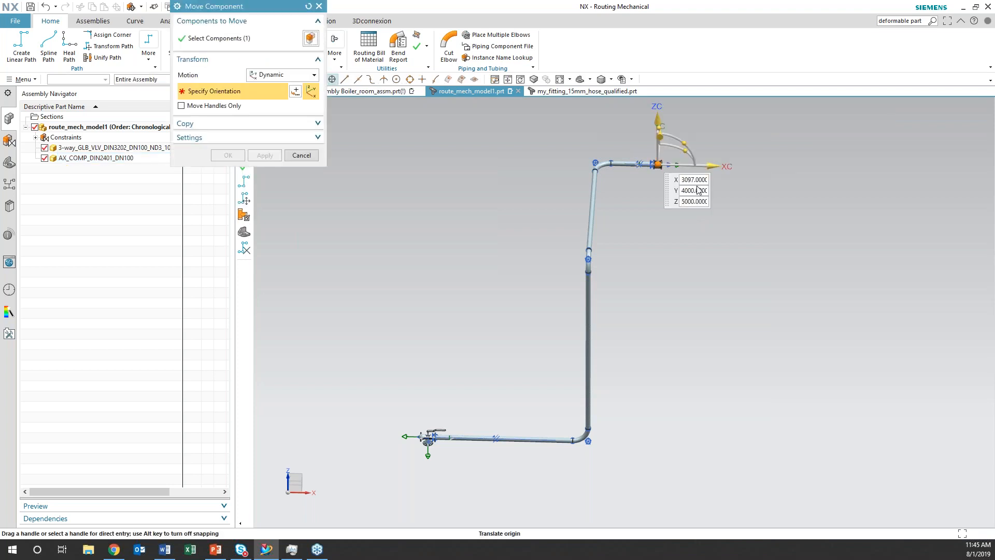
pyautogui.moveTo(711, 166); pyautogui.dragTo(829, 161)
pyautogui.click(230, 156)
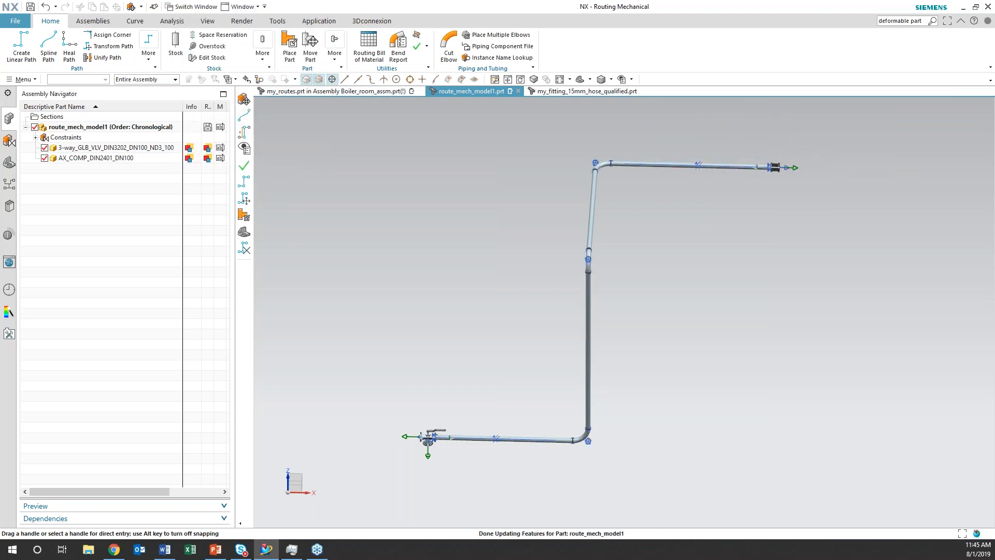
# Review the full text of the first design rule violation on the pipe run between the valve and compensator
pyautogui.click(417, 46)
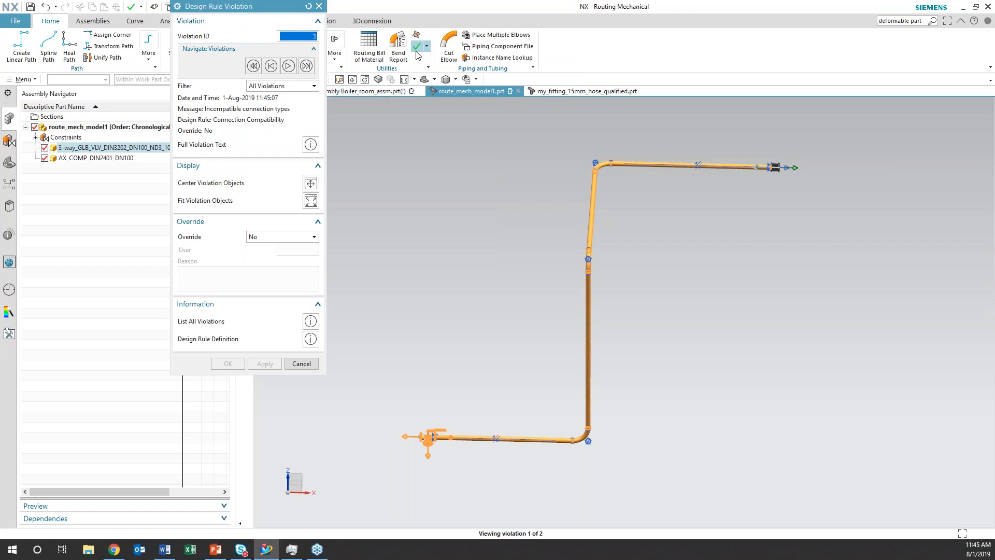
pyautogui.click(310, 144)
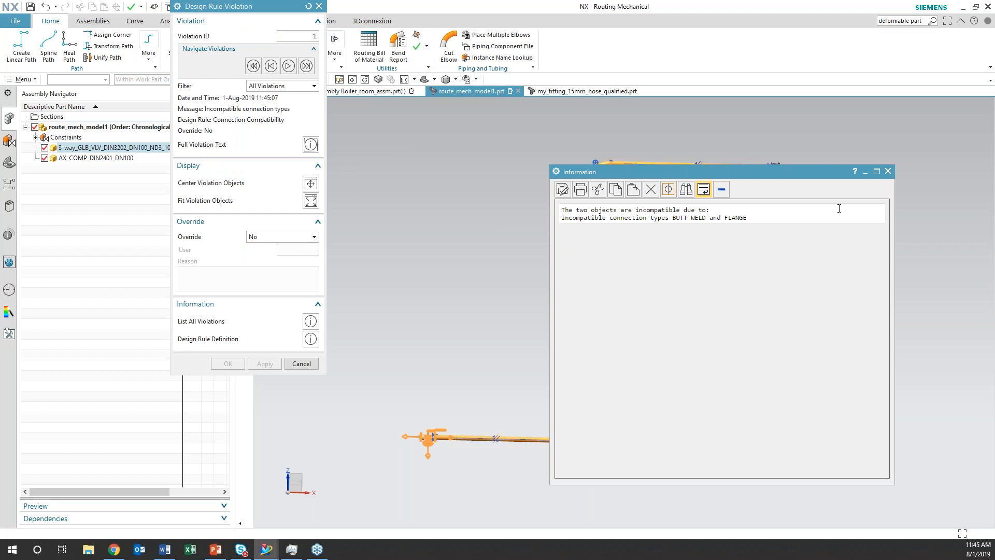
pyautogui.click(888, 171)
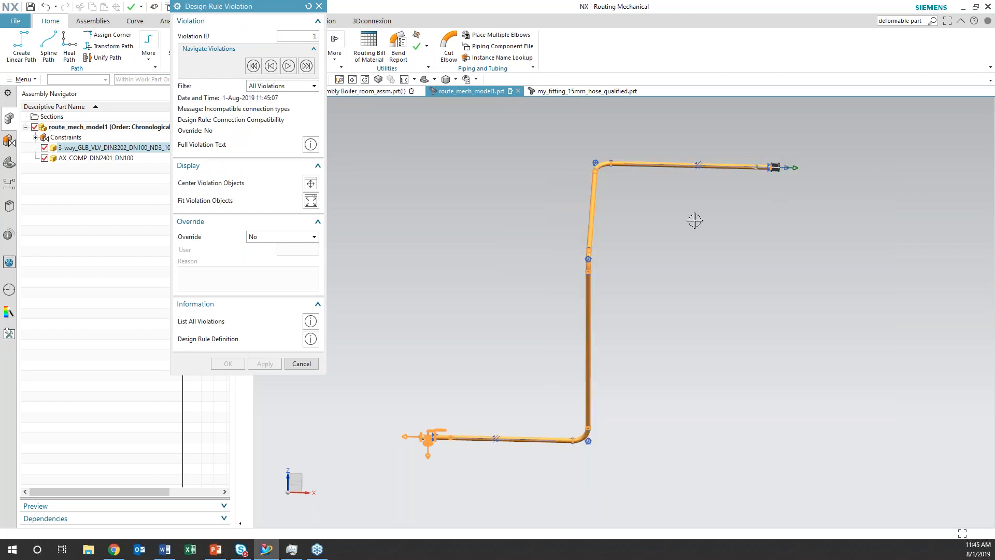
pyautogui.click(301, 363)
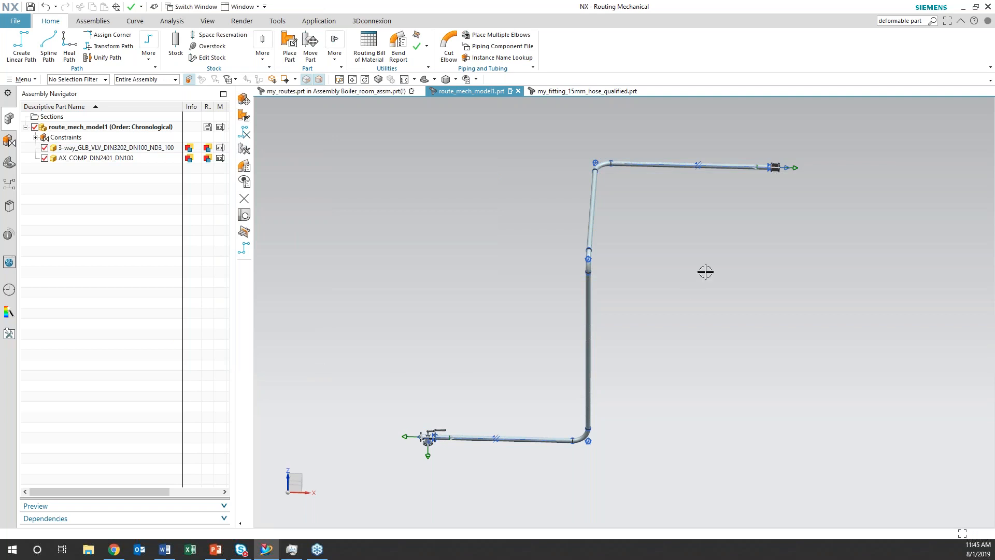
# Delete all routing objects of the pipe run between the 3-way valve and the compensator
pyautogui.keyDown('shift'); pyautogui.moveTo(714, 232); pyautogui.dragTo(566, 380, button='middle'); pyautogui.keyUp('shift')
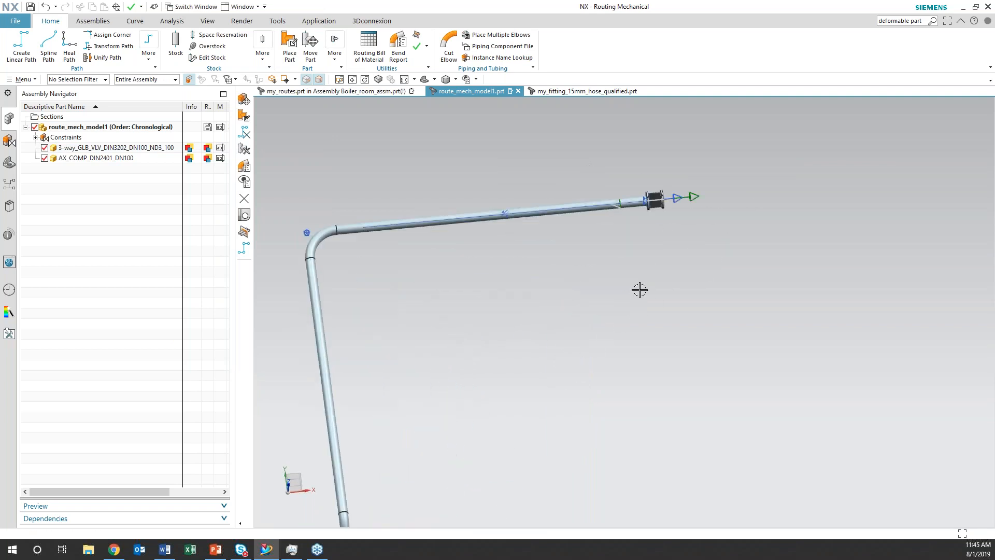
pyautogui.scroll(-3, 640, 289)
pyautogui.moveTo(640, 289); pyautogui.dragTo(620, 371, button='middle')
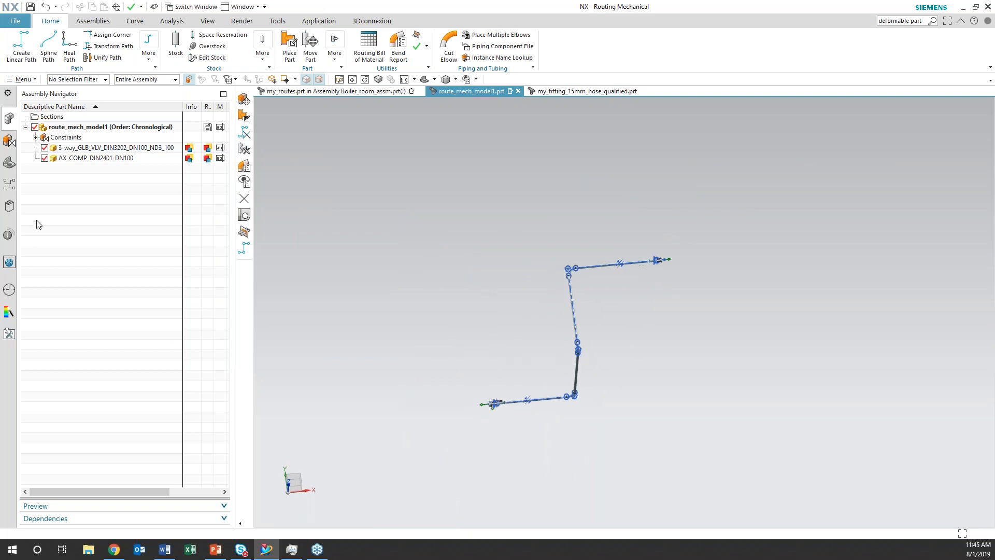
pyautogui.click(9, 162)
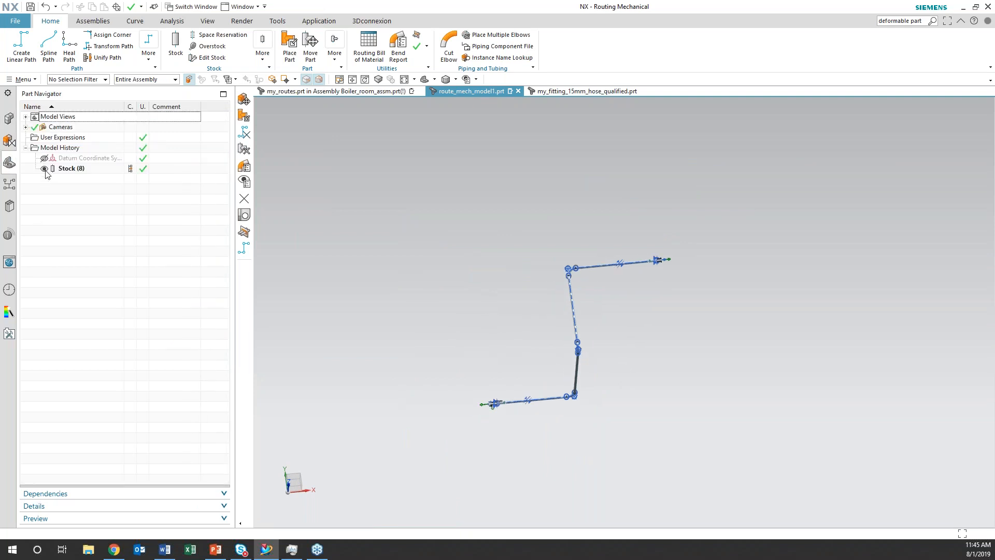
pyautogui.rightClick(46, 170)
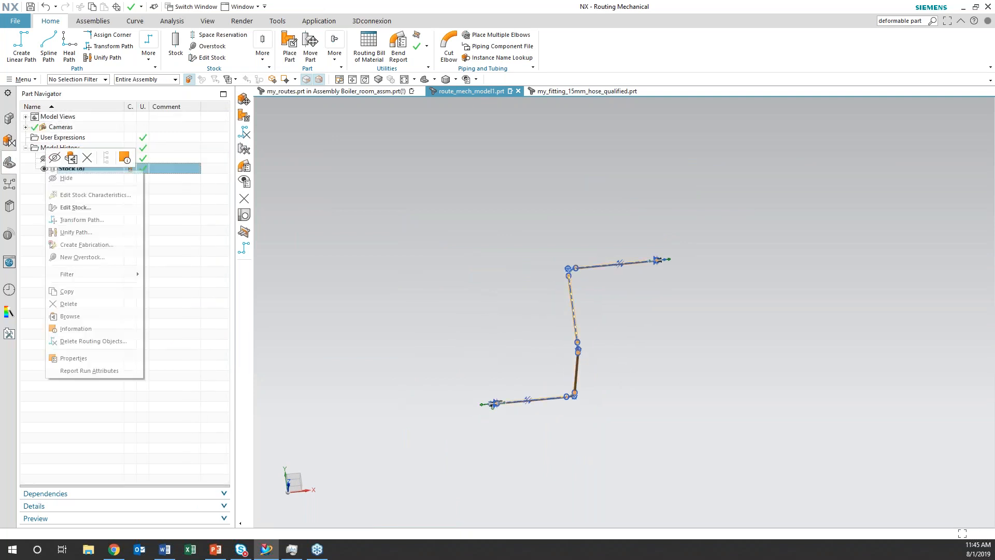
pyautogui.click(75, 341)
pyautogui.moveTo(759, 430); pyautogui.dragTo(457, 232)
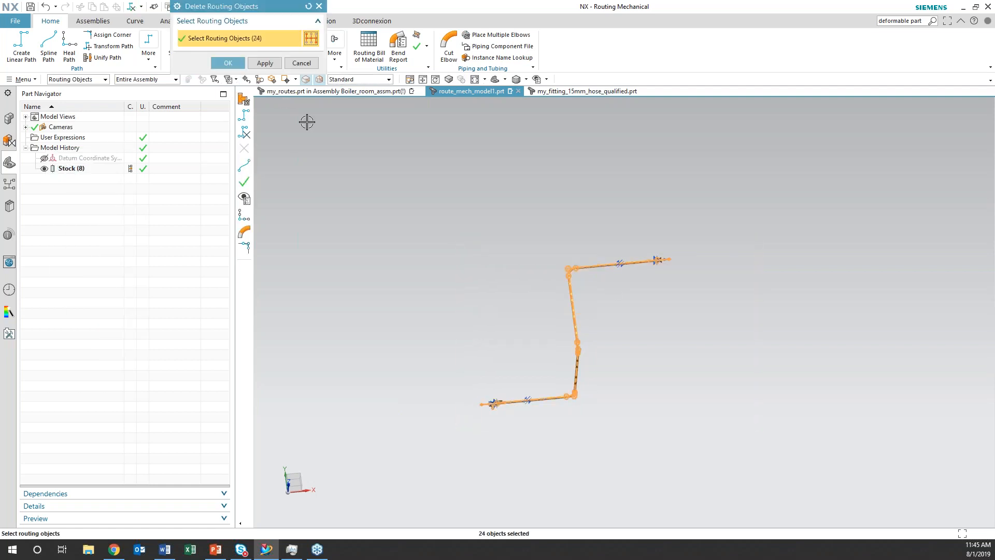
pyautogui.click(228, 62)
# Choose the flanged tubing end form from the EndForms piping parts in the Routing Part Library for Place Part
pyautogui.click(292, 55)
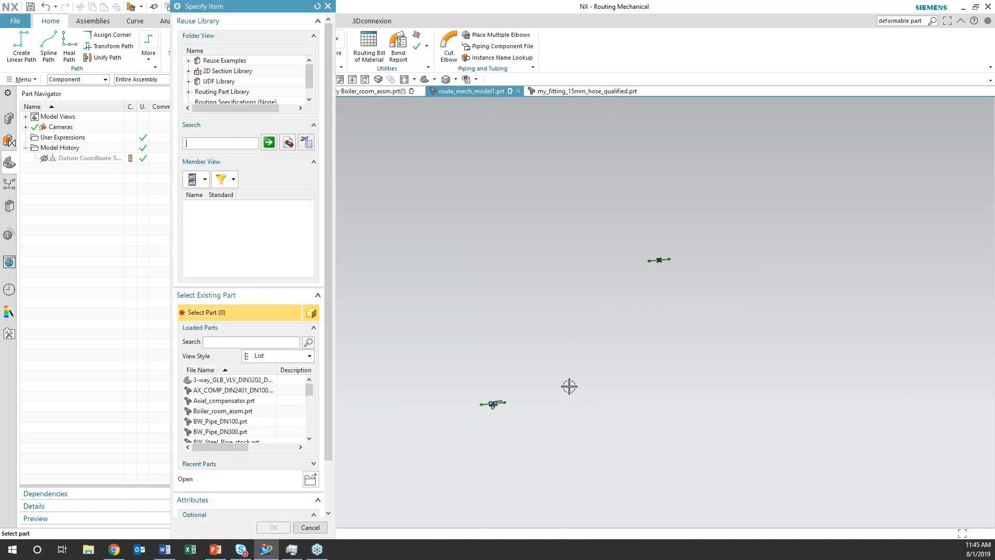
pyautogui.doubleClick(196, 93)
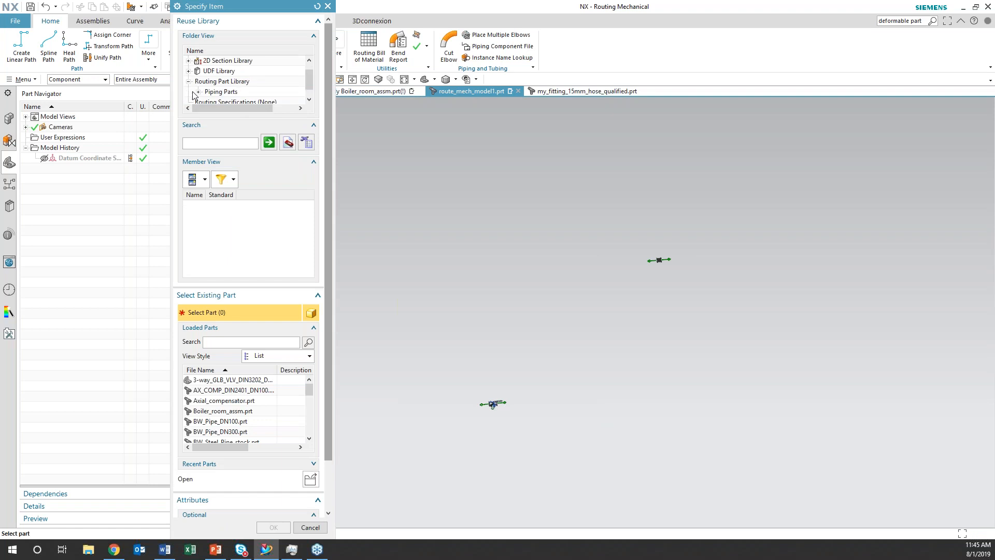
pyautogui.click(198, 92)
pyautogui.scroll(-1, 206, 92)
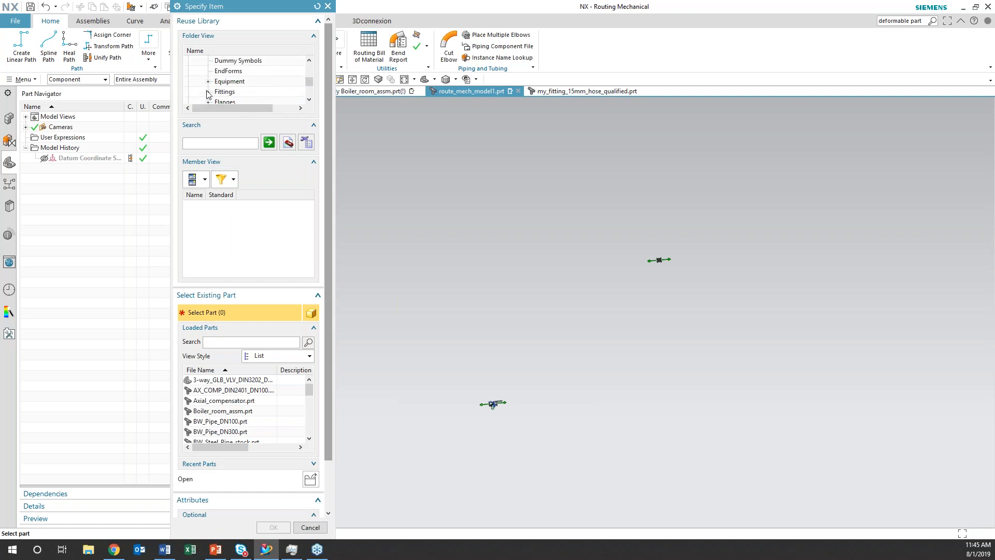
pyautogui.scroll(-1, 207, 94)
pyautogui.click(208, 71)
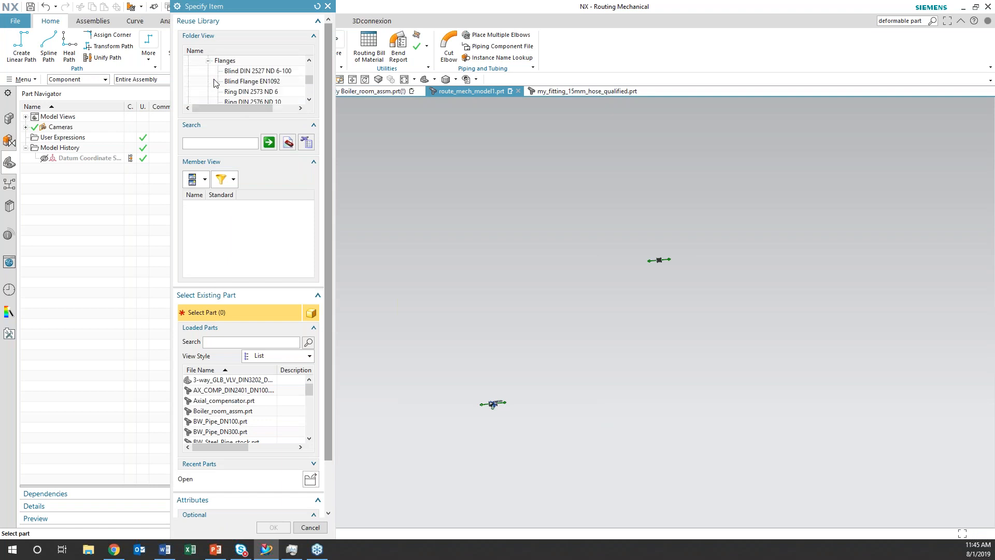
pyautogui.scroll(1, 214, 80)
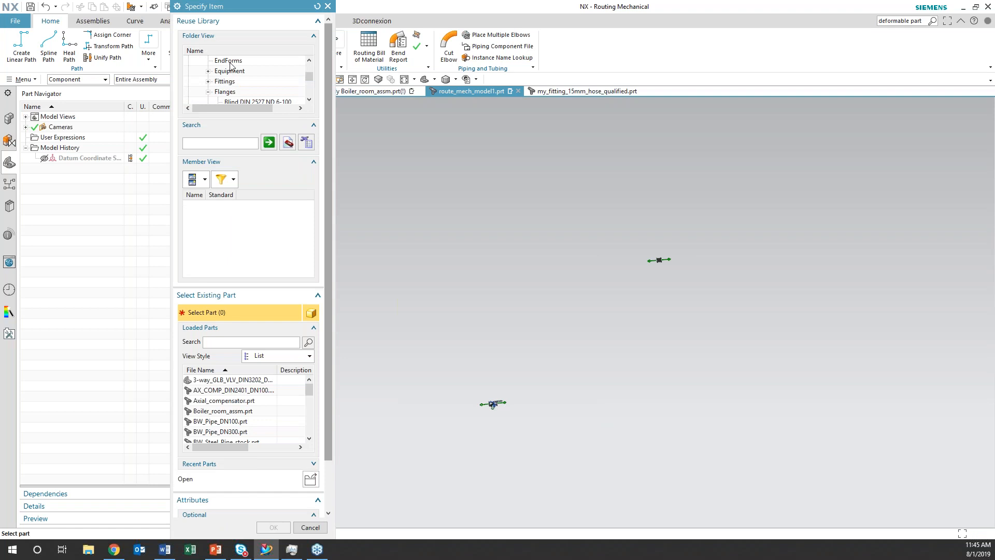
pyautogui.click(229, 61)
pyautogui.moveTo(310, 214); pyautogui.dragTo(320, 261)
pyautogui.click(203, 223)
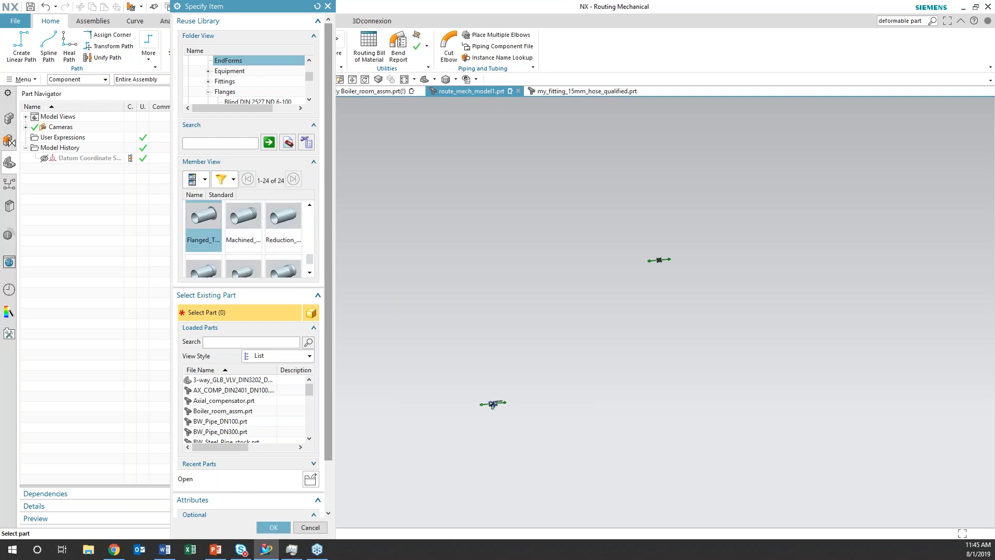
pyautogui.click(274, 527)
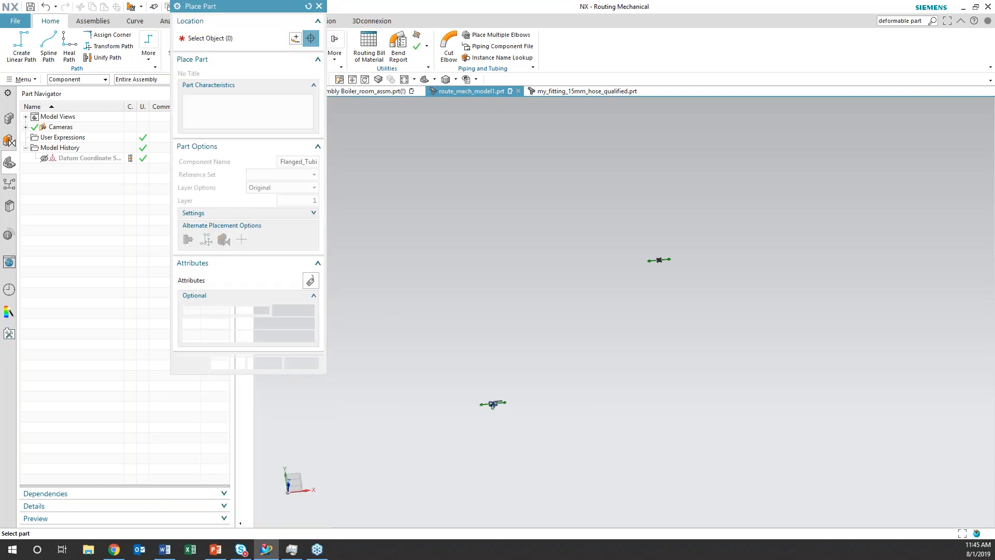
# Place the Flanged_Tubing part on the 3-way valve's pipe-side port and on the compensator's port facing the valve
pyautogui.scroll(2, 465, 461)
pyautogui.click(564, 318)
pyautogui.keyDown('shift'); pyautogui.moveTo(569, 393); pyautogui.dragTo(504, 448, button='middle'); pyautogui.keyUp('shift')
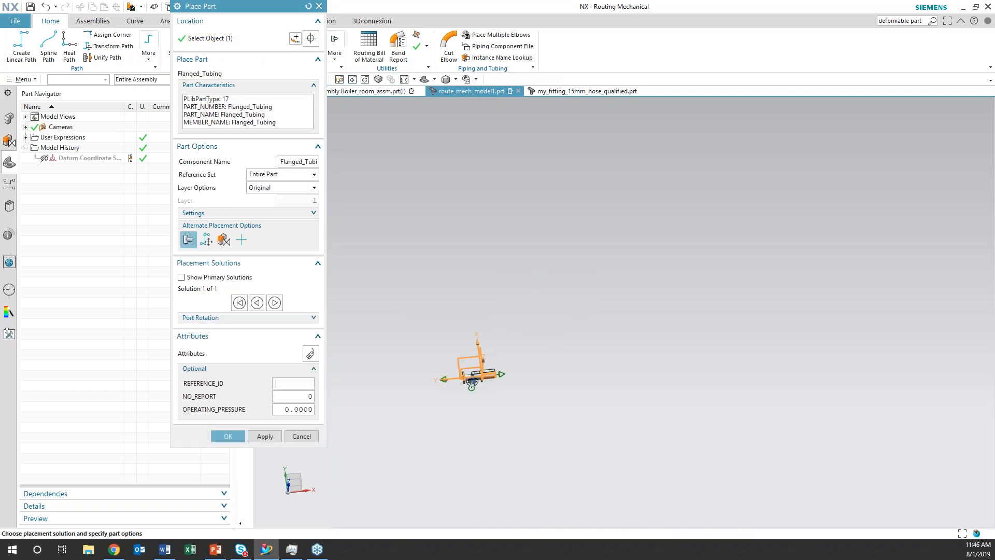
pyautogui.scroll(4, 507, 440)
pyautogui.moveTo(580, 373); pyautogui.dragTo(541, 466, button='middle')
pyautogui.scroll(-4, 572, 369)
pyautogui.scroll(-3, 572, 370)
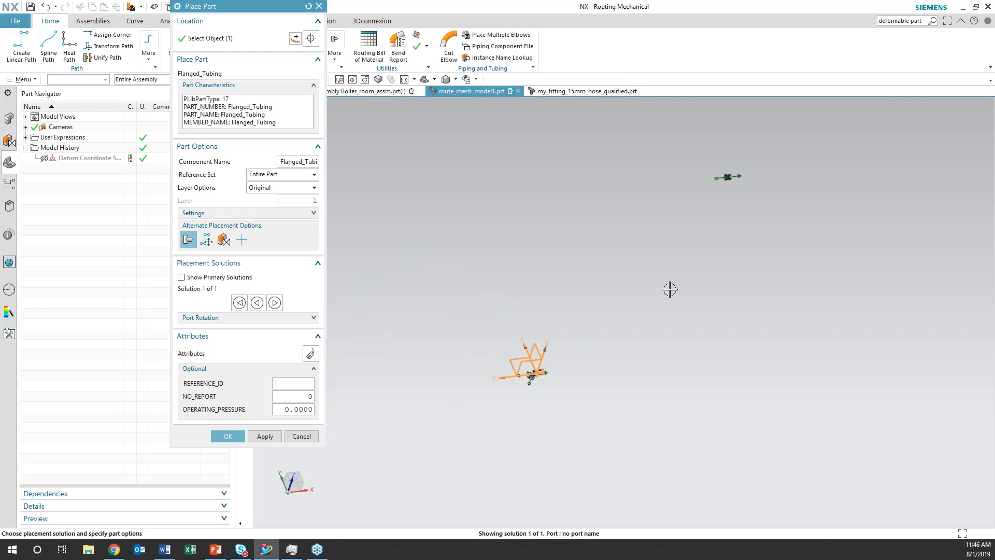
pyautogui.keyDown('shift'); pyautogui.moveTo(691, 280); pyautogui.dragTo(549, 479, button='middle'); pyautogui.keyUp('shift')
pyautogui.scroll(5, 549, 479)
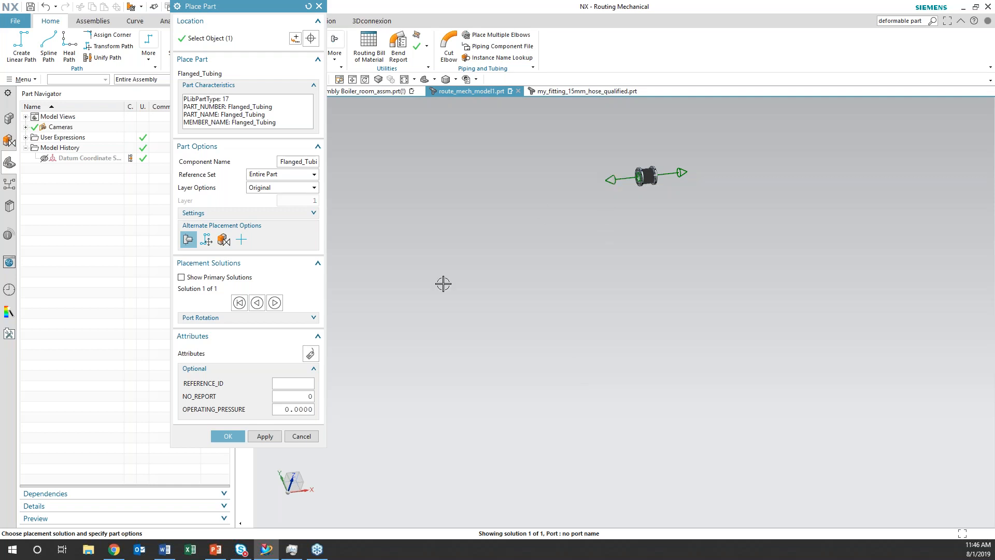
pyautogui.click(264, 436)
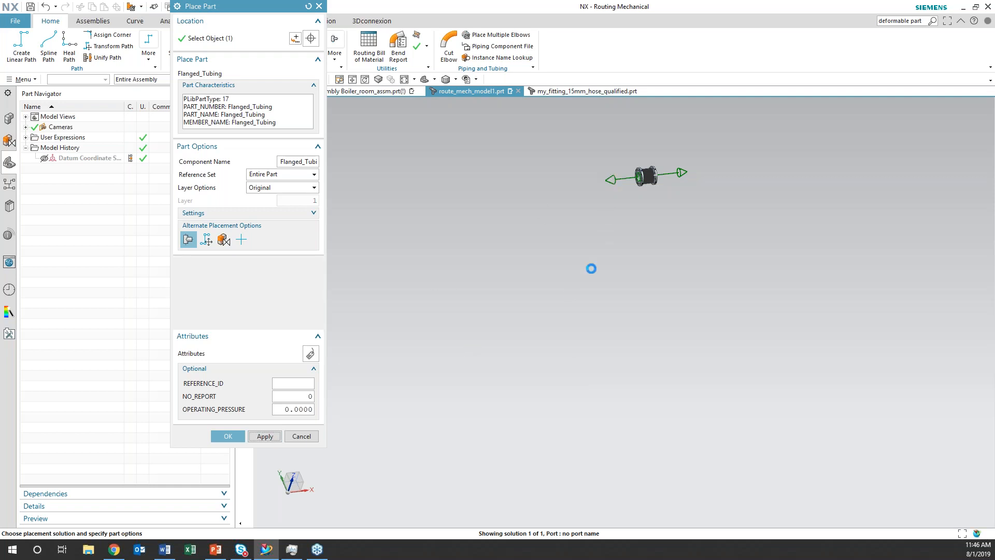
pyautogui.click(617, 179)
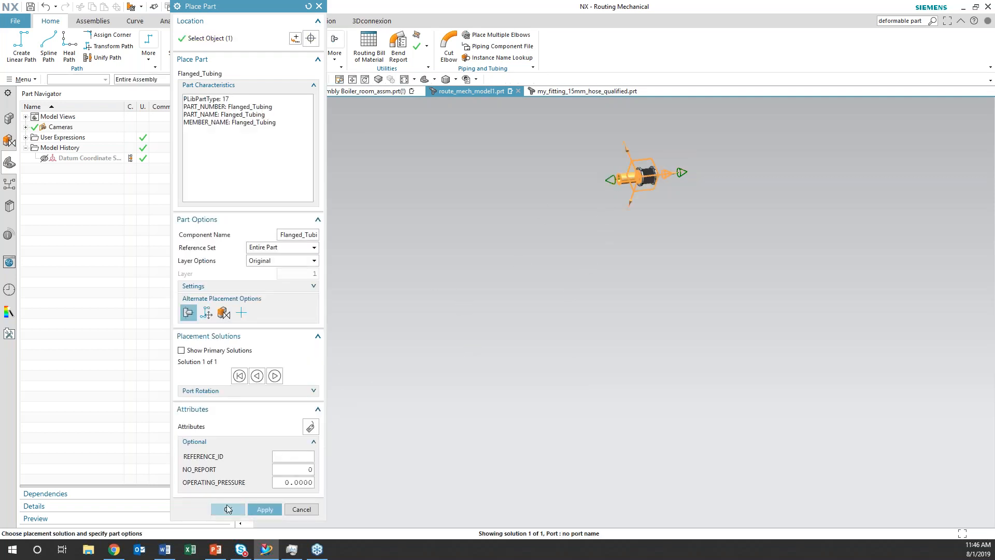
pyautogui.click(228, 508)
# Start a Heal Path from the open end of the flanged tubing on the 3-way valve
pyautogui.keyDown('shift'); pyautogui.moveTo(556, 369); pyautogui.dragTo(666, 319, button='middle'); pyautogui.keyUp('shift')
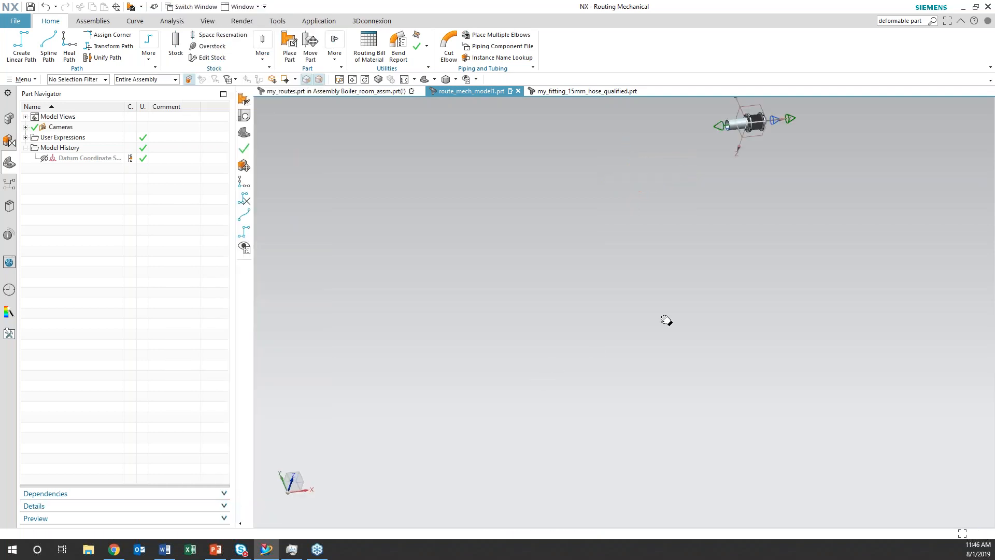
pyautogui.scroll(-3, 666, 320)
pyautogui.scroll(-2, 653, 315)
pyautogui.moveTo(624, 381); pyautogui.dragTo(641, 380, button='middle')
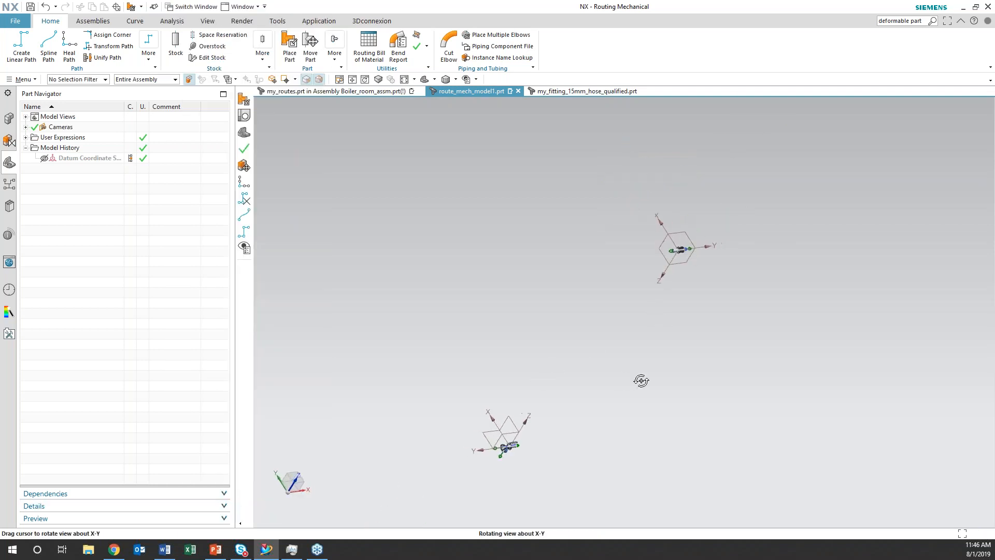
pyautogui.scroll(3, 640, 379)
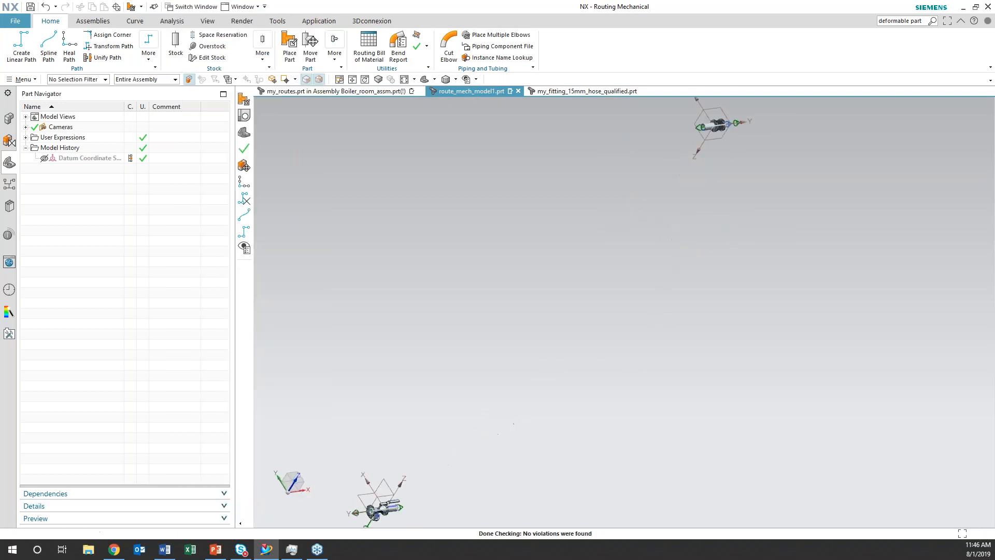
pyautogui.click(69, 46)
pyautogui.keyDown('shift'); pyautogui.moveTo(384, 495); pyautogui.dragTo(591, 351, button='middle'); pyautogui.keyUp('shift')
pyautogui.scroll(4, 573, 351)
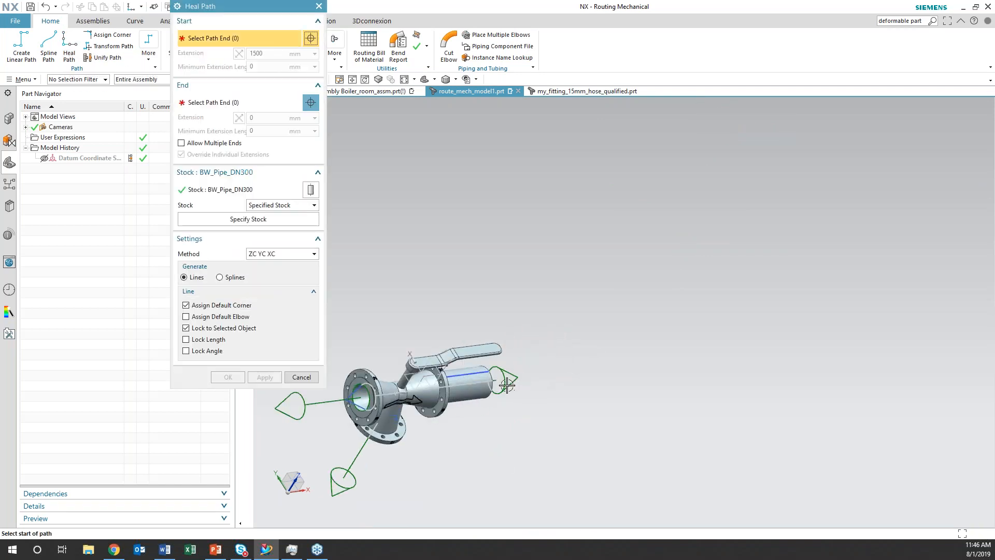
pyautogui.moveTo(498, 424); pyautogui.dragTo(446, 435, button='middle')
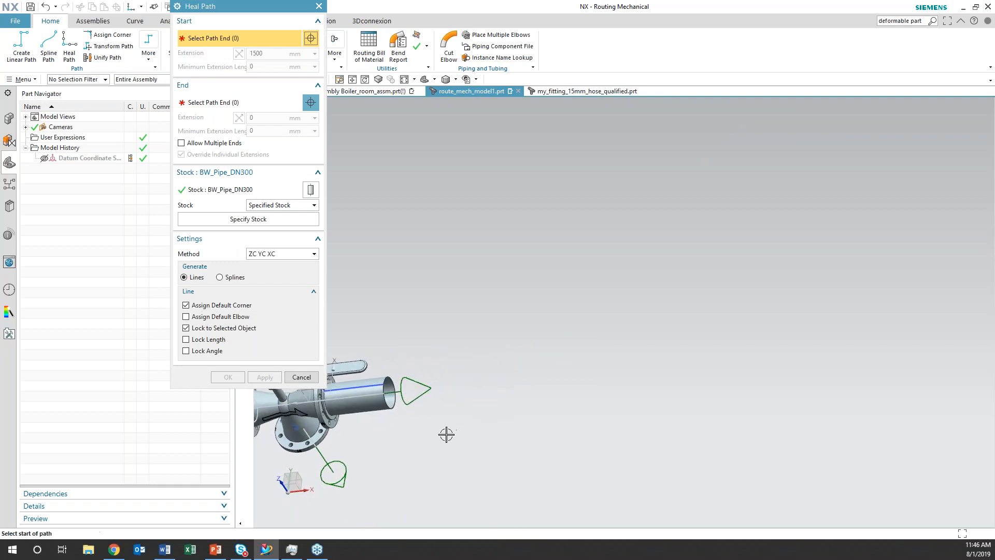
pyautogui.click(391, 405)
# Select the open end of the compensator's flanged tubing as the end of the path
pyautogui.scroll(-5, 522, 351)
pyautogui.moveTo(646, 257); pyautogui.dragTo(614, 375, button='middle')
pyautogui.scroll(5, 614, 375)
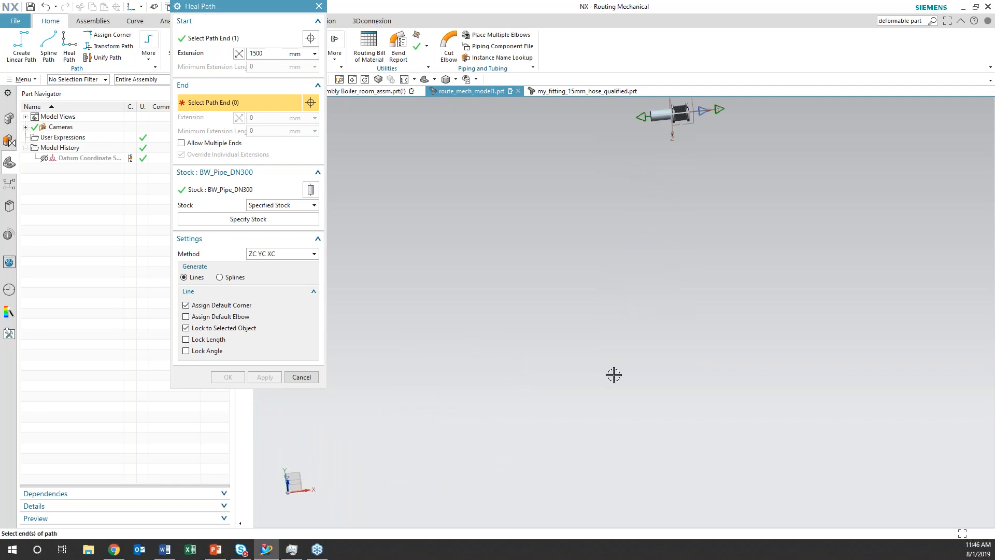
pyautogui.scroll(1, 645, 223)
pyautogui.keyDown('shift'); pyautogui.moveTo(625, 213); pyautogui.dragTo(579, 407, button='middle'); pyautogui.keyUp('shift')
pyautogui.moveTo(579, 407); pyautogui.dragTo(582, 405, button='middle')
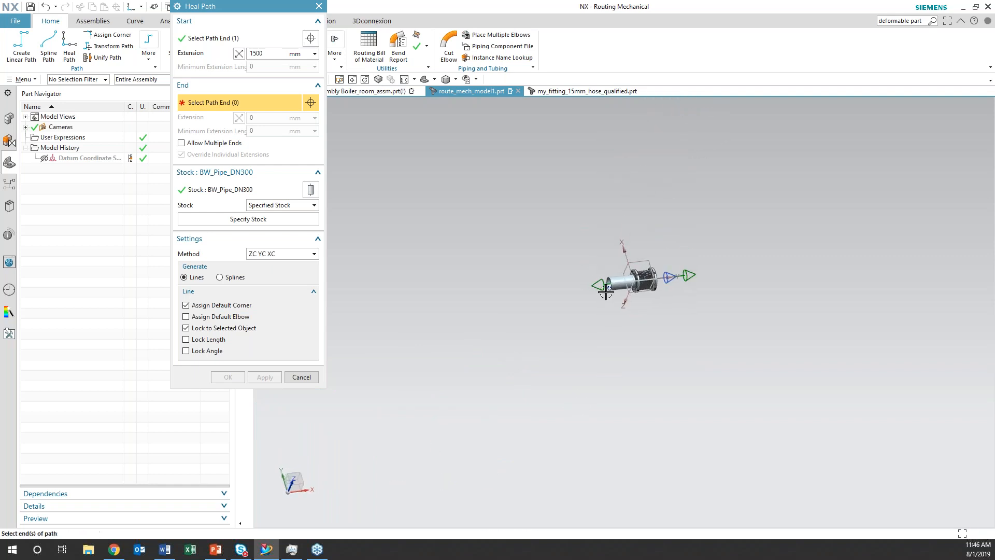
pyautogui.click(606, 292)
# Set the path's start extension to 2800 mm and create the run with BW_Pipe_DN300 stock
pyautogui.scroll(-1, 458, 362)
pyautogui.scroll(-3, 458, 362)
pyautogui.moveTo(513, 394)
pyautogui.keyDown('shift'); pyautogui.mouseDown(button='middle')
pyautogui.moveTo(544, 416)
pyautogui.moveTo(510, 442)
pyautogui.moveTo(515, 453)
pyautogui.moveTo(492, 440)
pyautogui.mouseUp(button='middle'); pyautogui.keyUp('shift')
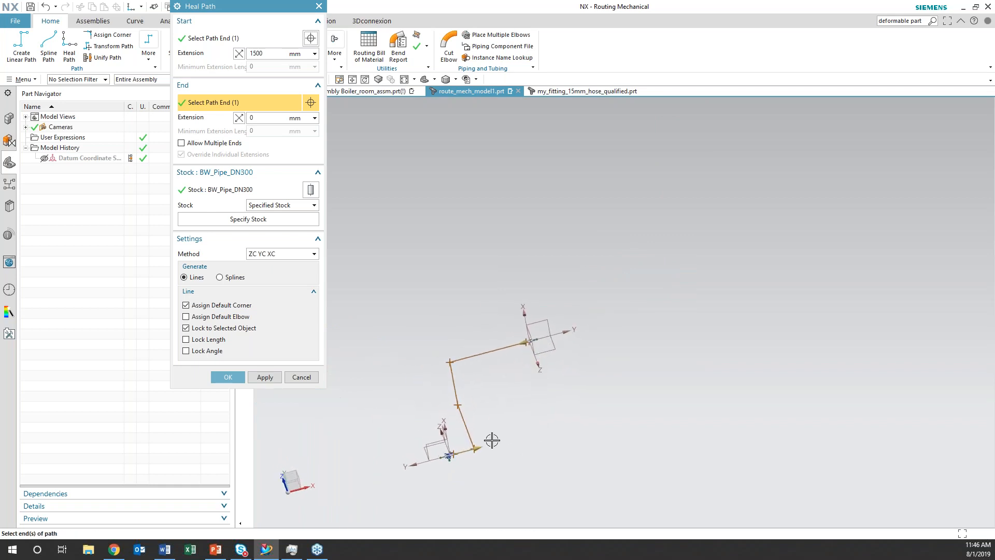
pyautogui.moveTo(482, 450)
pyautogui.mouseDown()
pyautogui.moveTo(466, 446)
pyautogui.moveTo(496, 444)
pyautogui.mouseUp()
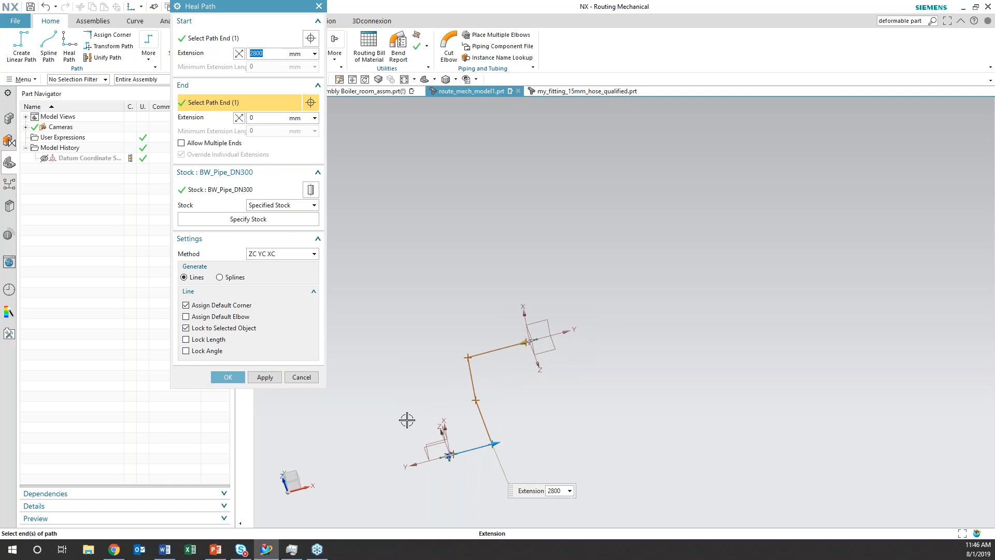
pyautogui.click(228, 377)
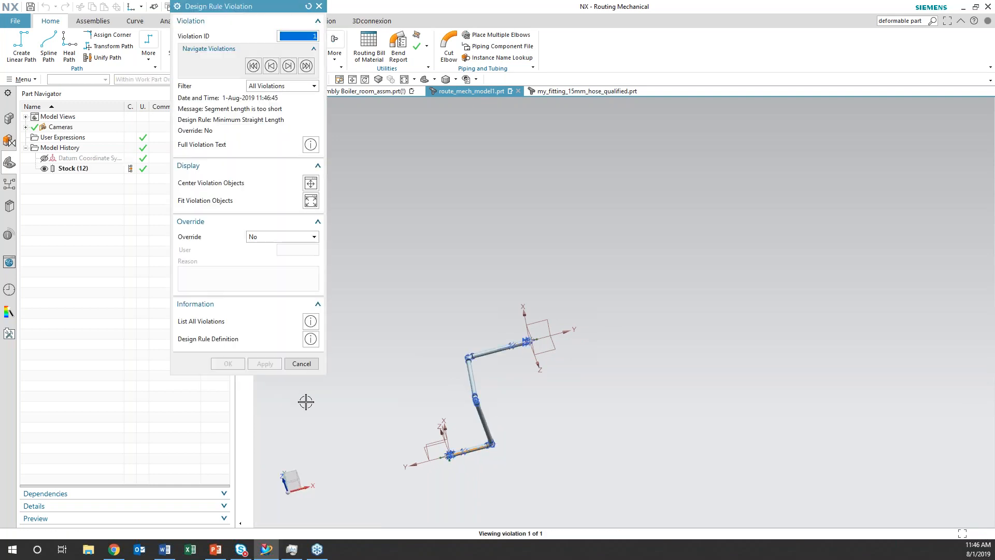
# Review the full text of the minimum straight length violation and examine the highlighted segment beside the 3-way valve
pyautogui.click(310, 145)
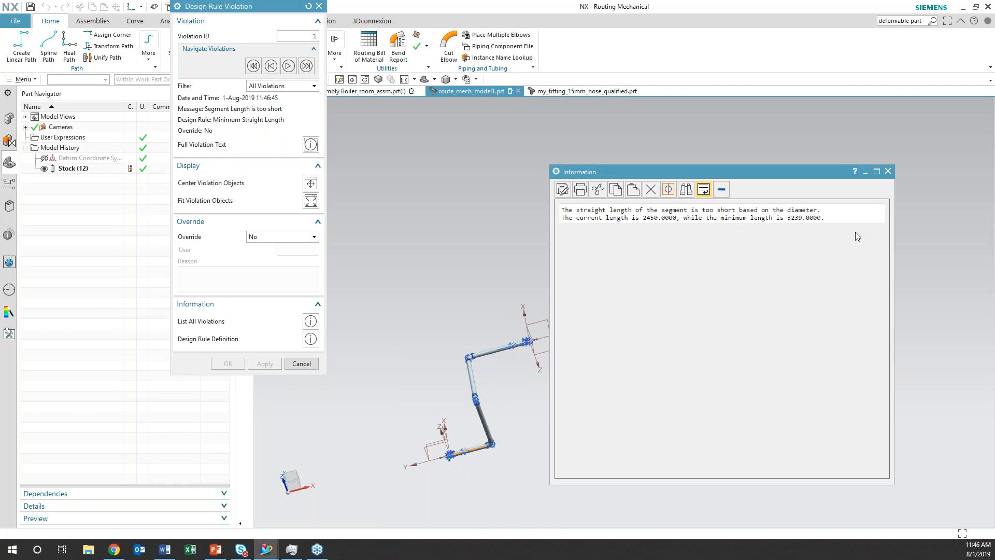
pyautogui.click(888, 173)
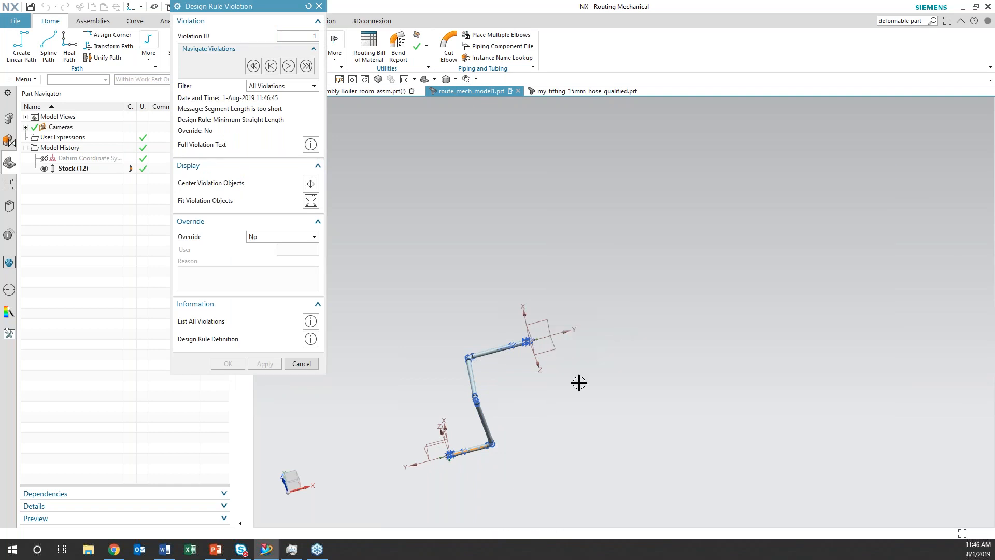
pyautogui.keyDown('shift'); pyautogui.moveTo(546, 418); pyautogui.dragTo(668, 331, button='middle'); pyautogui.keyUp('shift')
pyautogui.scroll(2, 668, 331)
pyautogui.scroll(2, 664, 327)
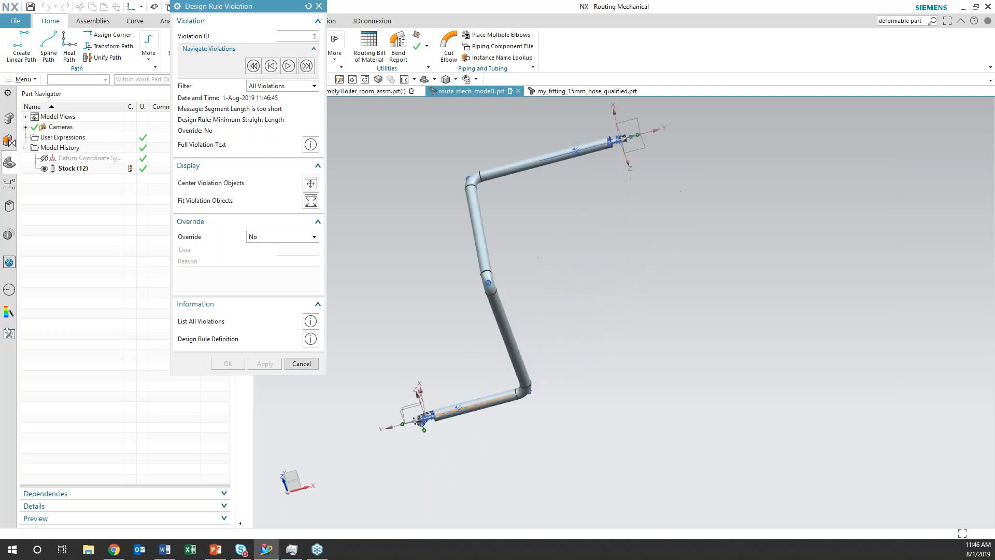
pyautogui.keyDown('shift'); pyautogui.moveTo(481, 441); pyautogui.dragTo(555, 429, button='middle'); pyautogui.keyUp('shift')
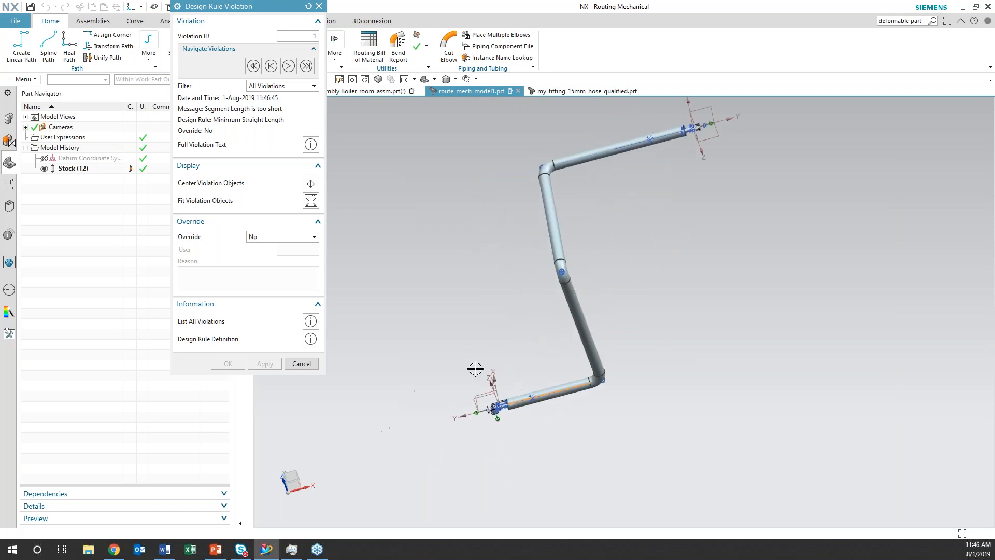
# Replace the stock on all seven run segments with BW_Pipe_DN100 from the DIN-BW-PIPE library and recheck the design rules
pyautogui.click(313, 365)
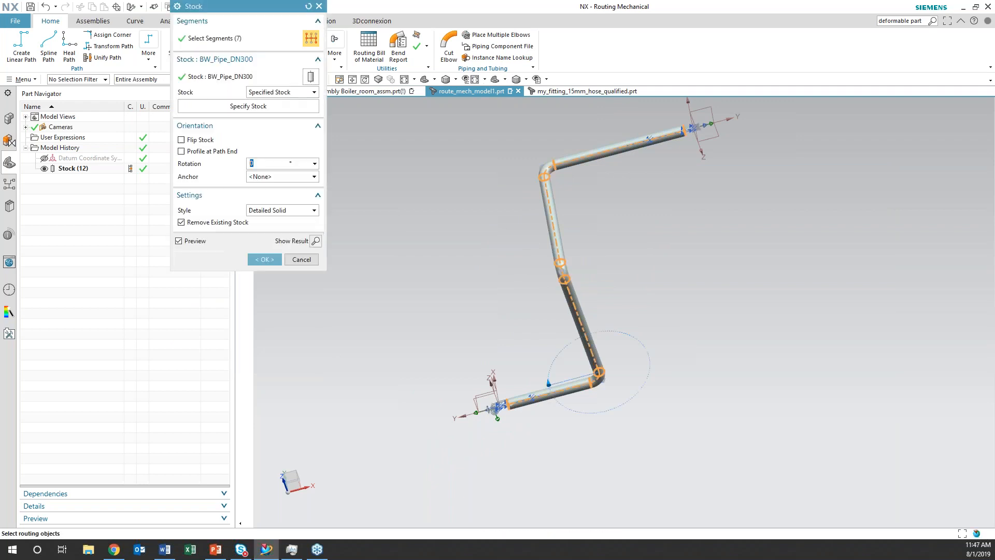
pyautogui.middleClick(269, 105)
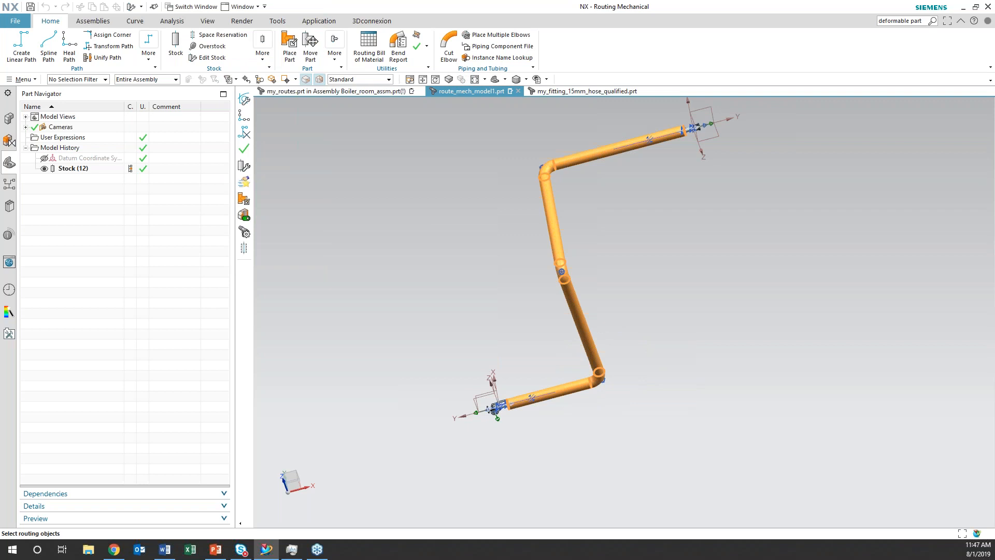
pyautogui.click(290, 46)
pyautogui.click(189, 91)
pyautogui.click(199, 92)
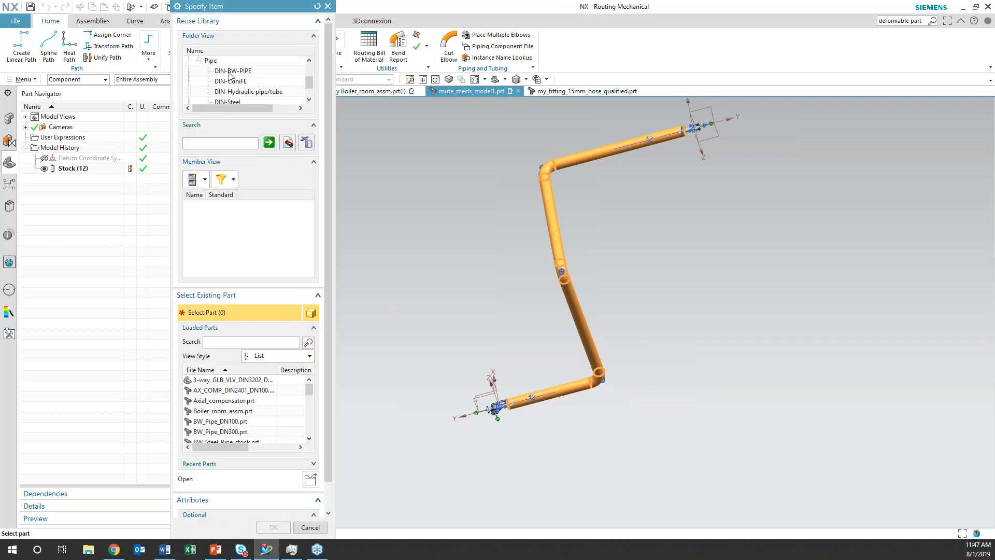
pyautogui.click(231, 73)
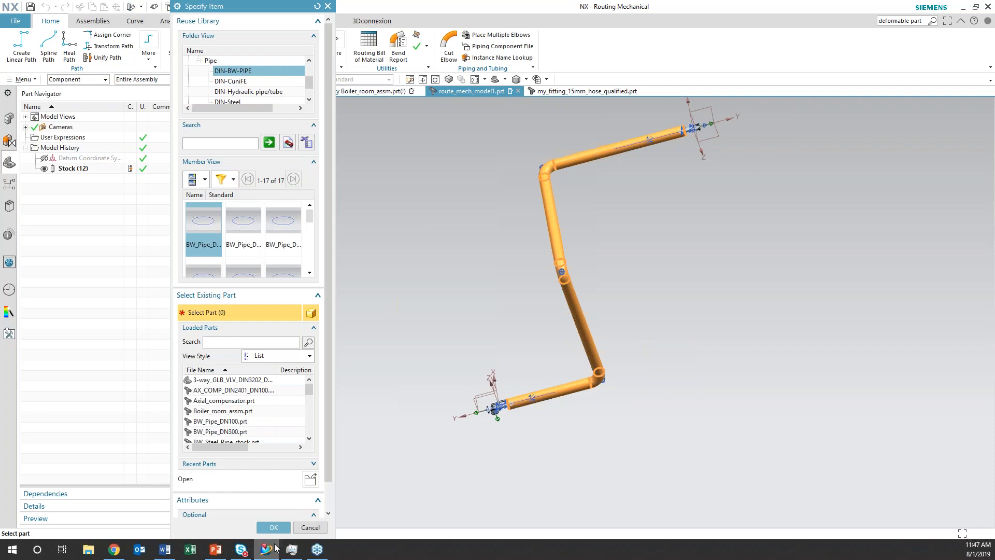
pyautogui.click(277, 527)
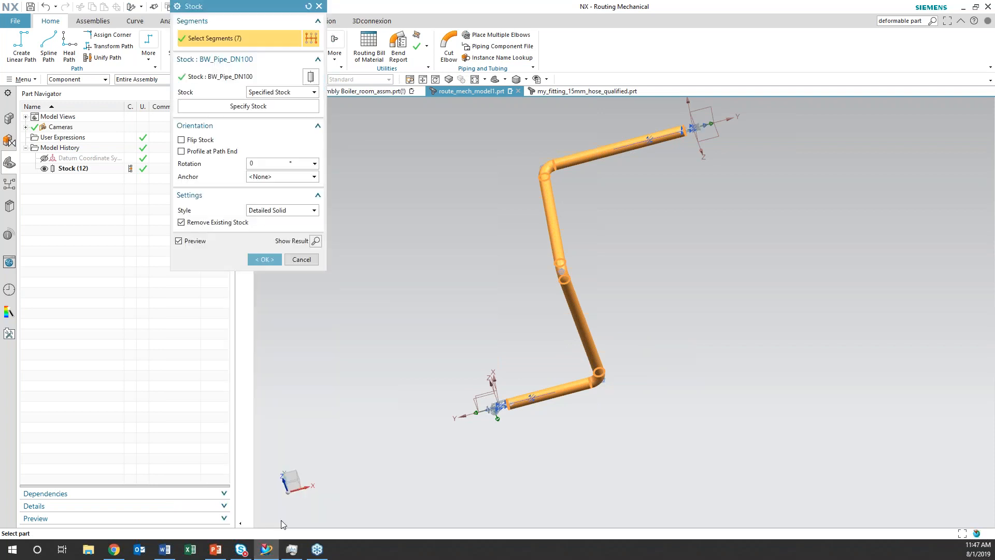
pyautogui.click(264, 260)
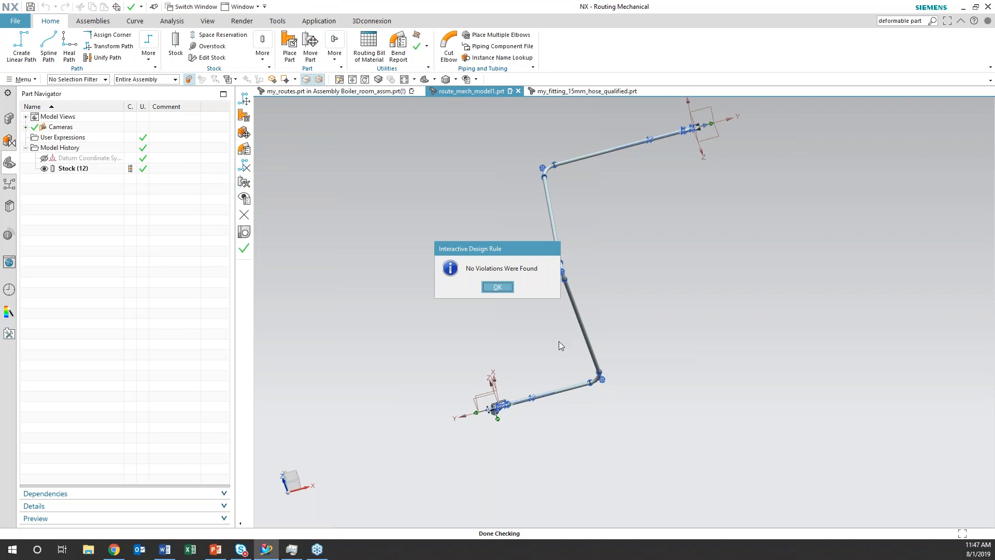
pyautogui.press('Return')
# Review the routing design rules information listing and close it
pyautogui.moveTo(538, 330); pyautogui.dragTo(568, 298, button='middle')
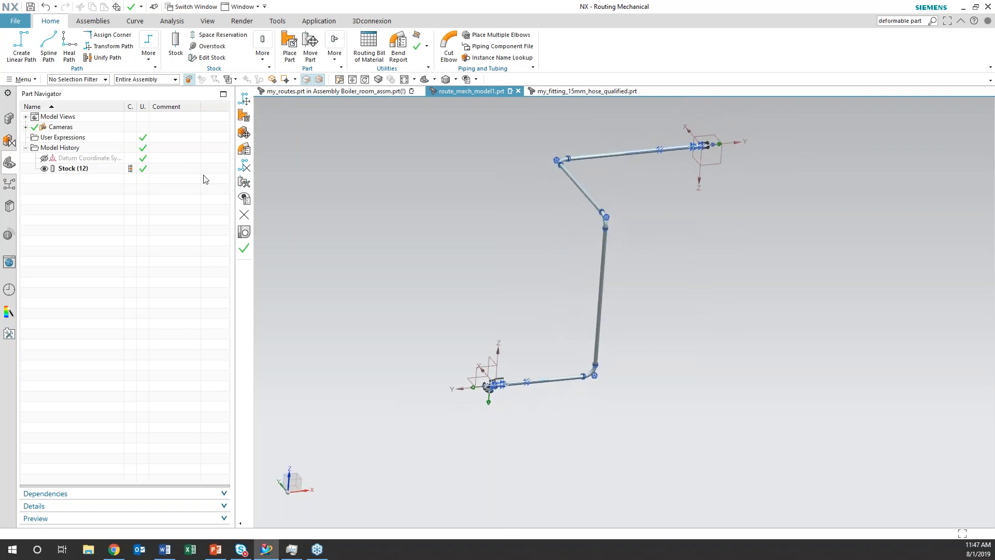
pyautogui.click(22, 79)
pyautogui.moveTo(46, 192)
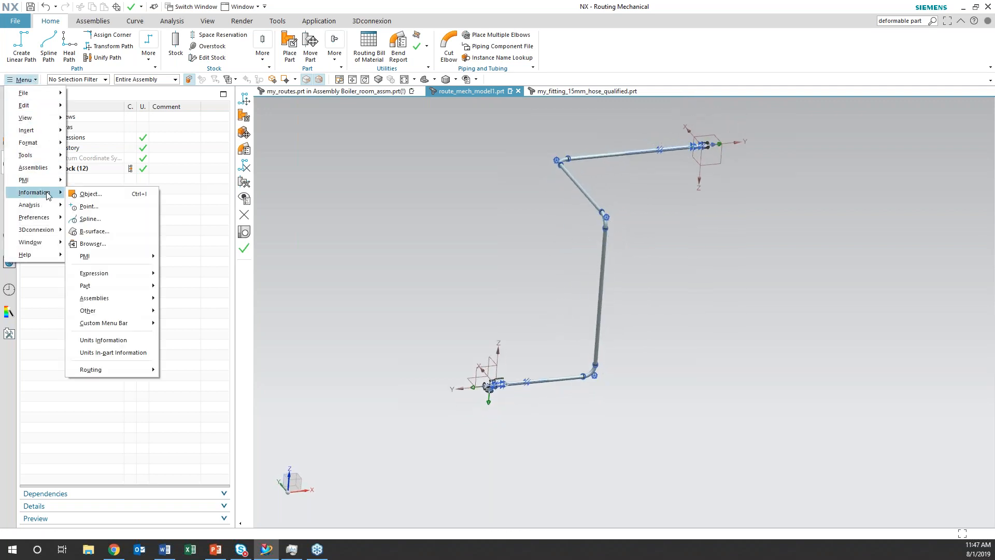
pyautogui.moveTo(136, 375)
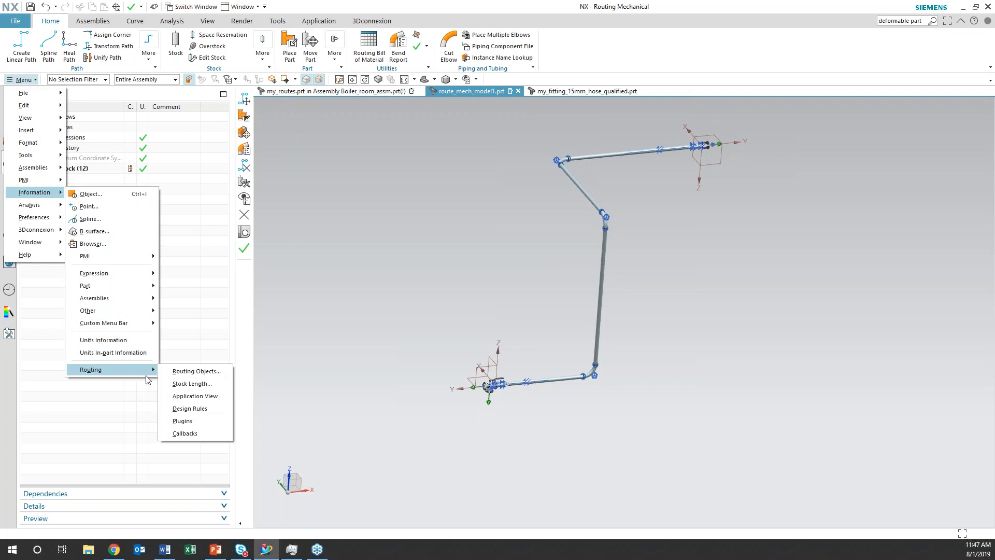
pyautogui.click(187, 409)
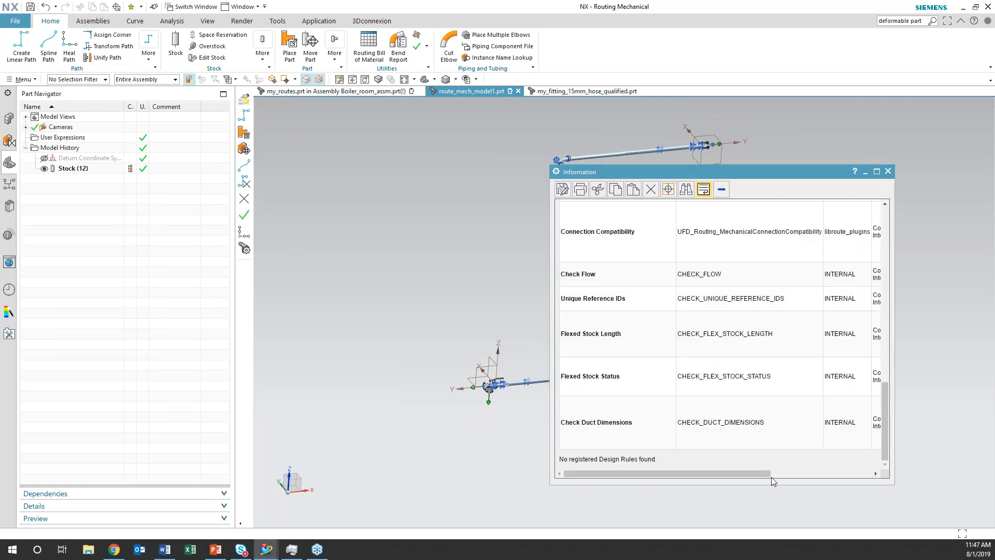
pyautogui.moveTo(756, 471)
pyautogui.mouseDown()
pyautogui.moveTo(785, 480)
pyautogui.moveTo(756, 480)
pyautogui.mouseUp()
pyautogui.click(888, 171)
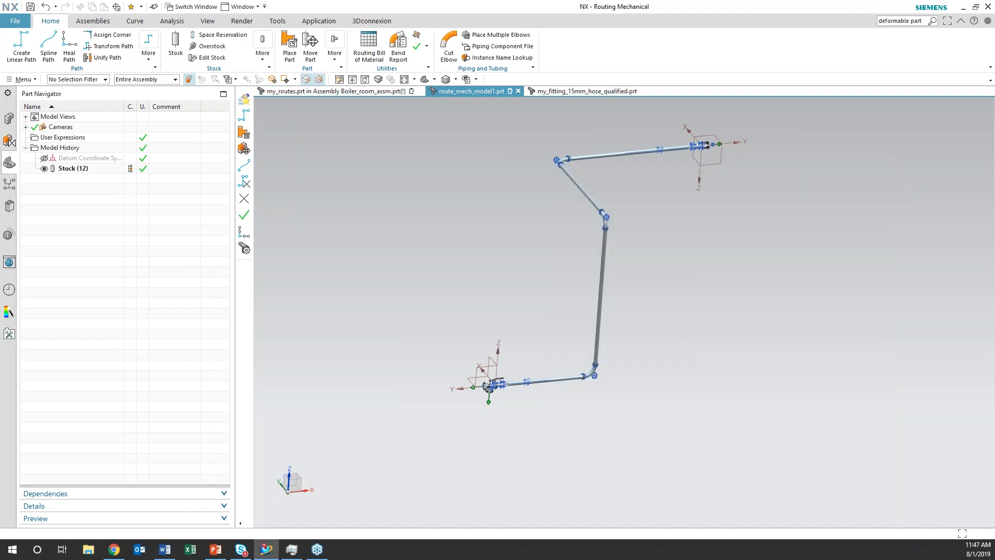
# Insert a Routing Bill of Materials table in the empty space beside the pipe run
pyautogui.moveTo(662, 323); pyautogui.dragTo(630, 380, button='middle')
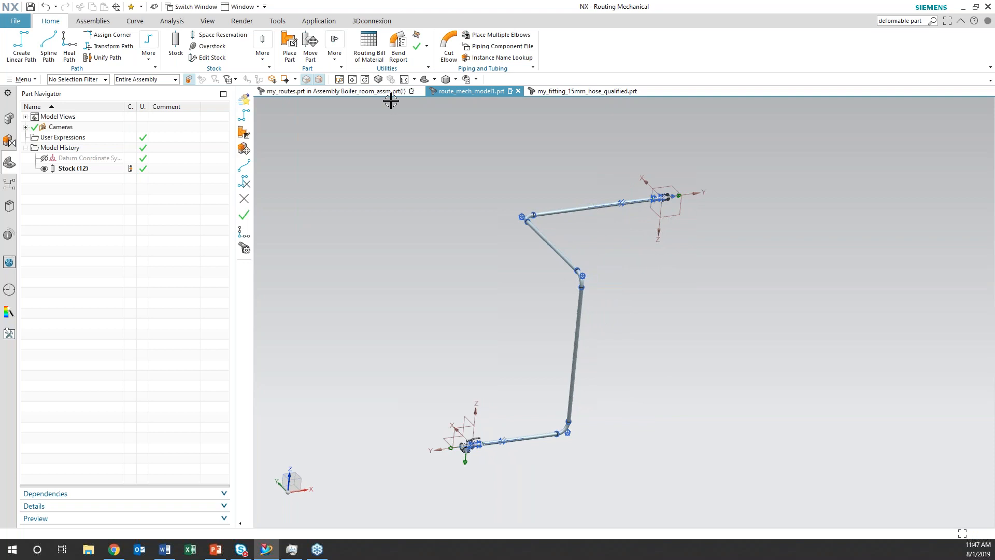
pyautogui.click(369, 46)
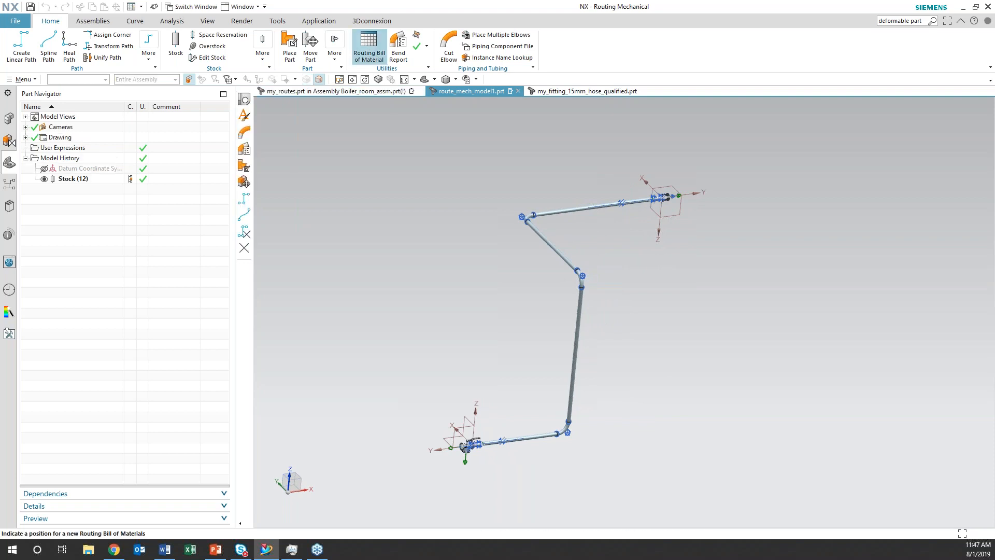
pyautogui.click(422, 294)
# Set the bill of materials to include components, gaskets, nuts and bolts, stock, overstock and wire stock
pyautogui.click(436, 79)
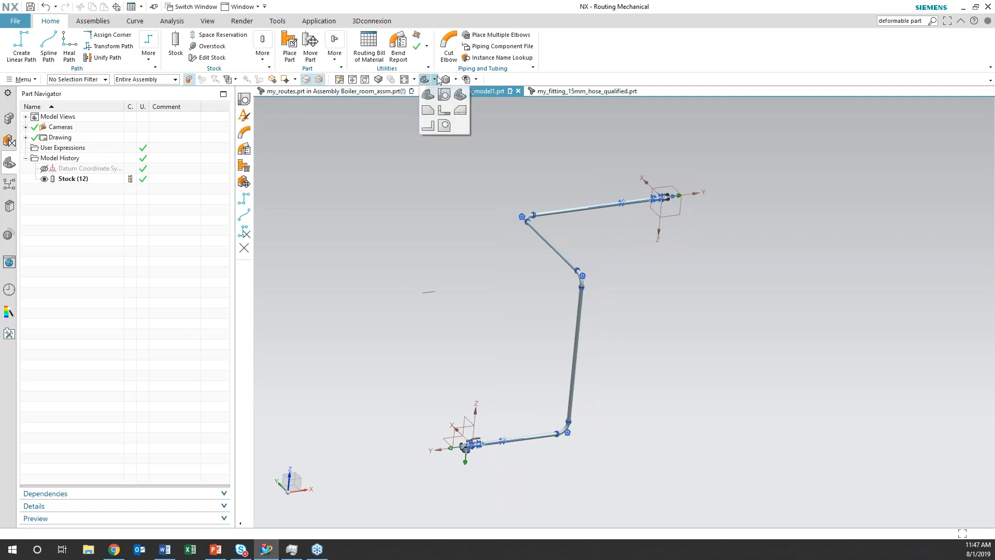
pyautogui.click(444, 94)
pyautogui.keyDown('shift'); pyautogui.moveTo(593, 199); pyautogui.dragTo(491, 431, button='middle'); pyautogui.keyUp('shift')
pyautogui.scroll(6, 498, 413)
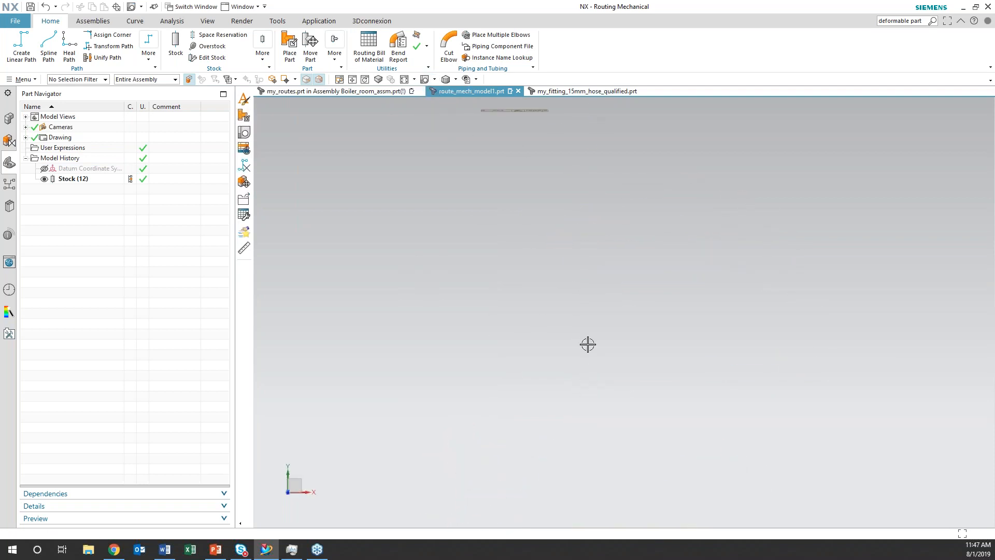
pyautogui.keyDown('shift'); pyautogui.moveTo(541, 226); pyautogui.dragTo(542, 427, button='middle'); pyautogui.keyUp('shift')
pyautogui.scroll(6, 541, 427)
pyautogui.keyDown('shift'); pyautogui.moveTo(497, 248); pyautogui.dragTo(629, 517, button='middle'); pyautogui.keyUp('shift')
pyautogui.scroll(3, 597, 386)
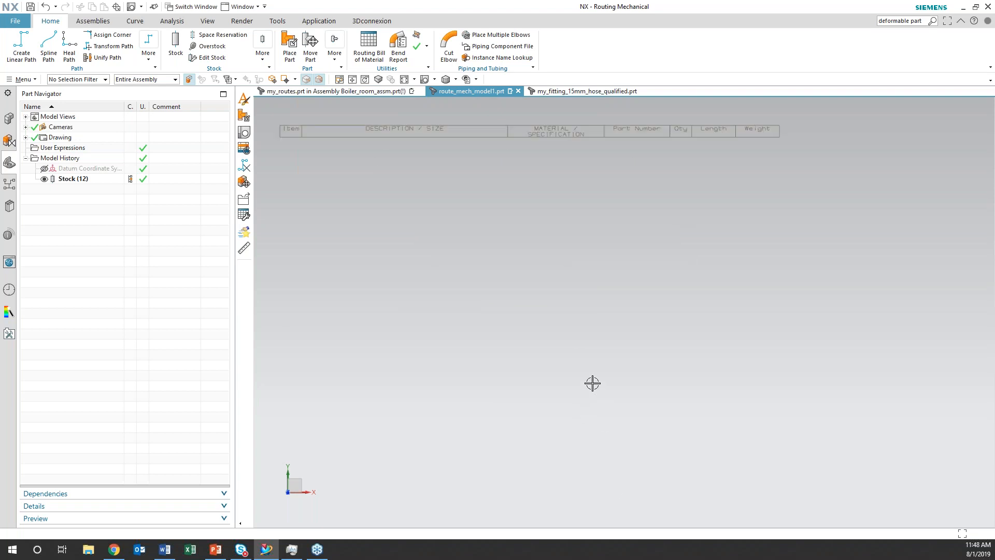
pyautogui.click(273, 131)
pyautogui.rightClick(277, 123)
pyautogui.click(296, 171)
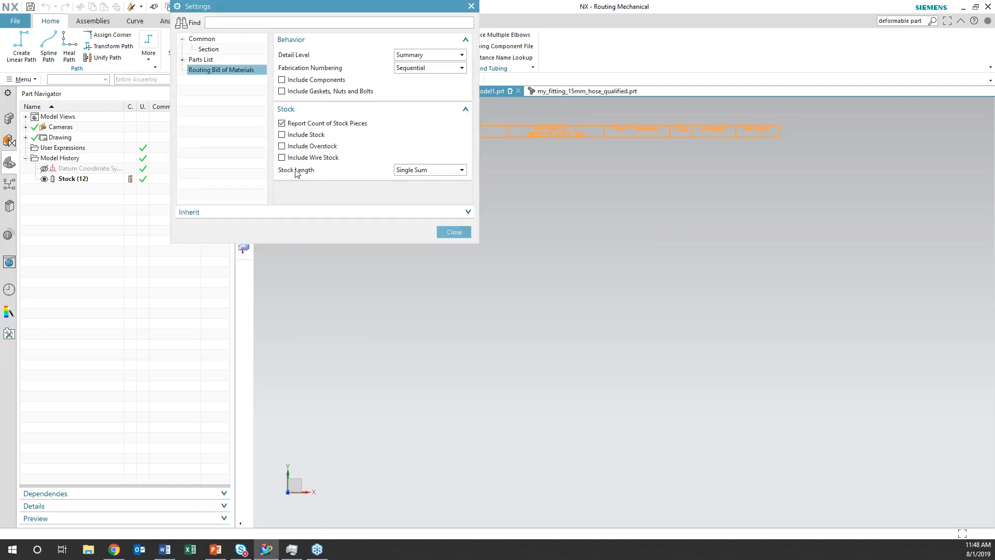
pyautogui.click(281, 80)
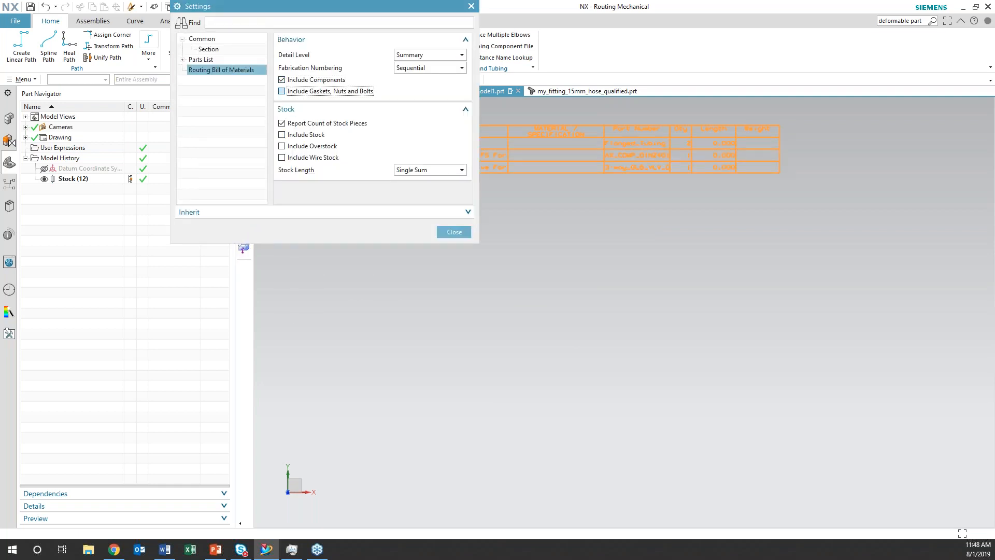
pyautogui.click(282, 134)
pyautogui.click(282, 146)
pyautogui.click(282, 157)
# Set the bill of materials detail level to Itemized and its stock length reporting to List Each
pyautogui.click(423, 56)
pyautogui.click(417, 73)
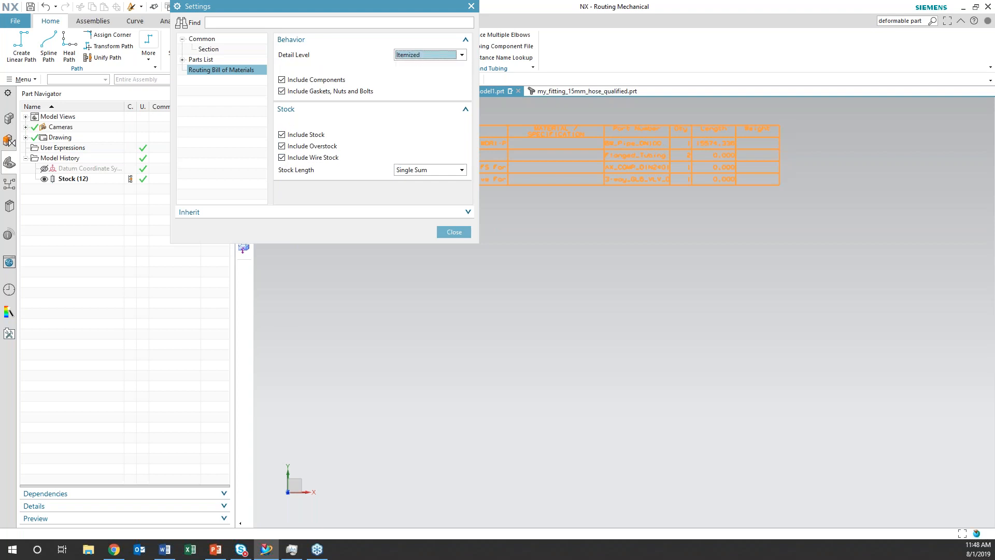
pyautogui.click(416, 147)
pyautogui.click(414, 165)
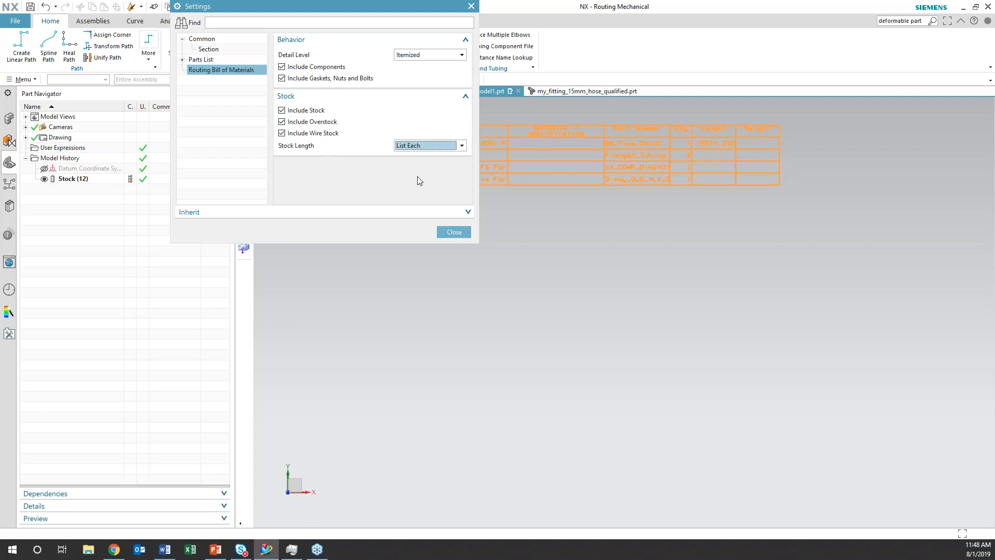
pyautogui.click(445, 231)
# Update the parts list of the whole bill of materials table
pyautogui.keyDown('shift'); pyautogui.moveTo(438, 238); pyautogui.dragTo(475, 301, button='middle'); pyautogui.keyUp('shift')
pyautogui.click(315, 186)
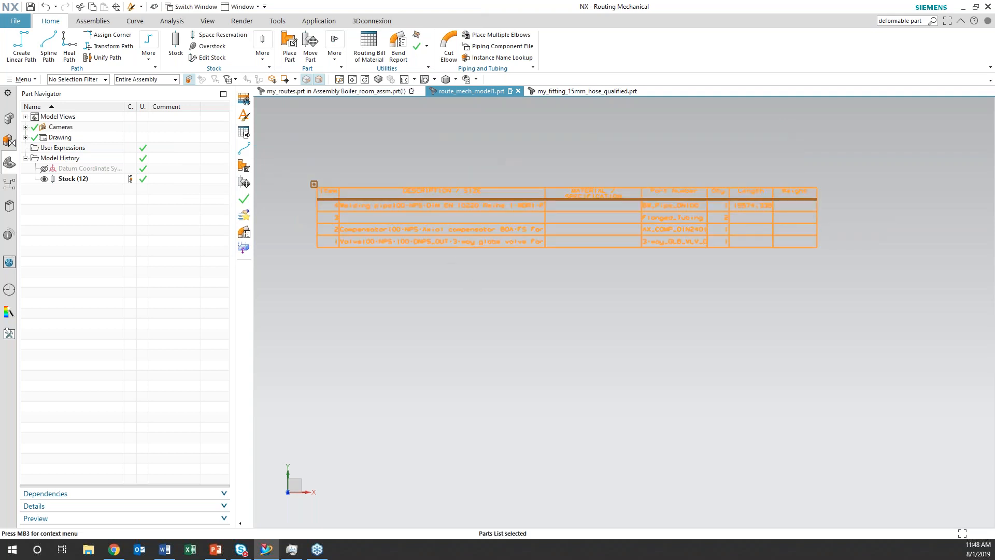
pyautogui.rightClick(314, 186)
pyautogui.click(340, 301)
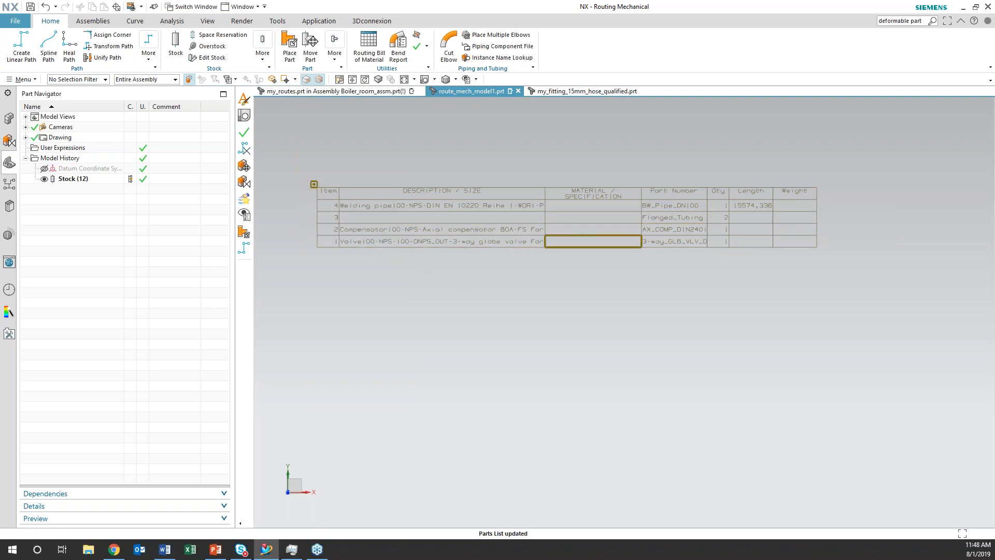
# Delete the bend nearest the 3-way valve from the run with Delete Routing Objects
pyautogui.scroll(-5, 564, 349)
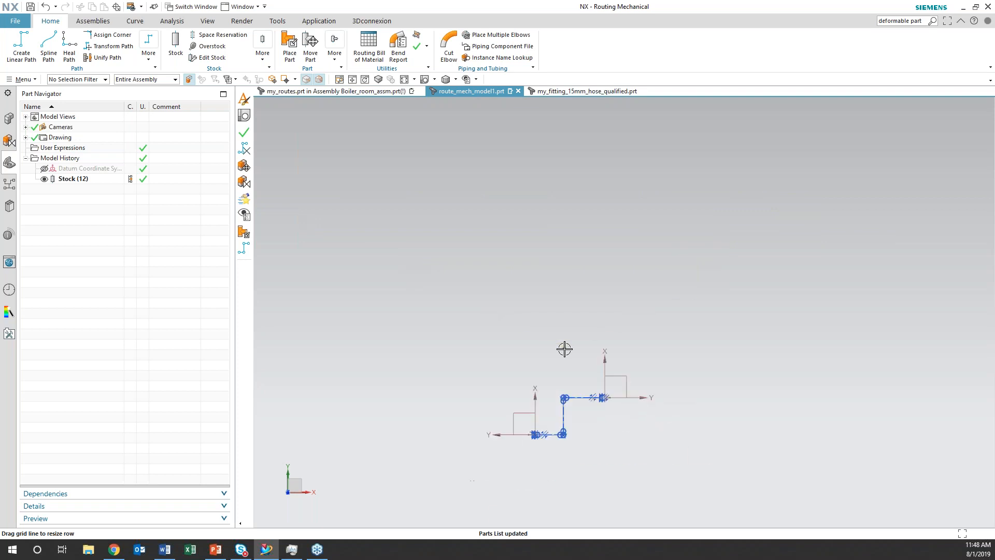
pyautogui.moveTo(568, 377); pyautogui.dragTo(614, 437, button='middle')
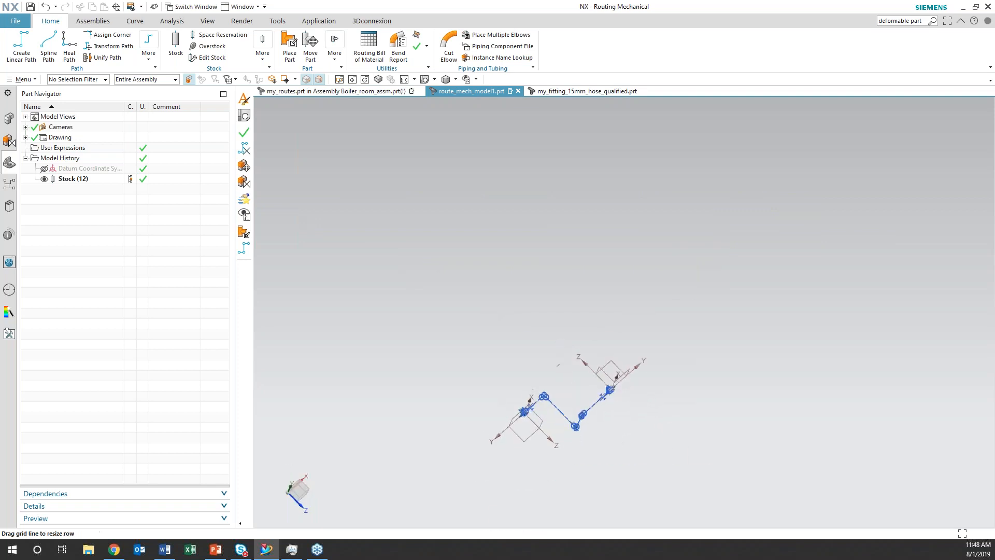
pyautogui.scroll(8, 614, 437)
pyautogui.moveTo(478, 360); pyautogui.dragTo(484, 462, button='middle')
pyautogui.scroll(3, 485, 462)
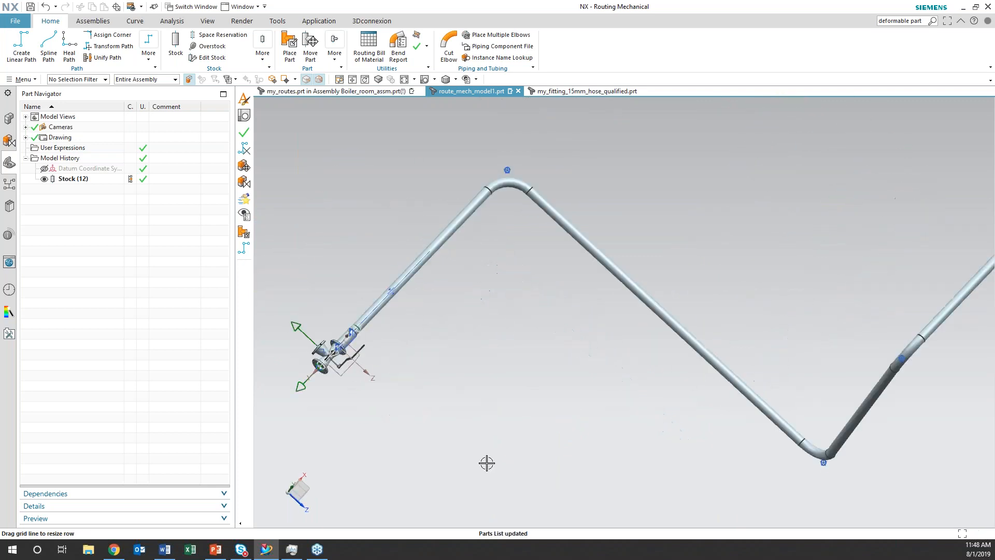
pyautogui.rightClick(508, 186)
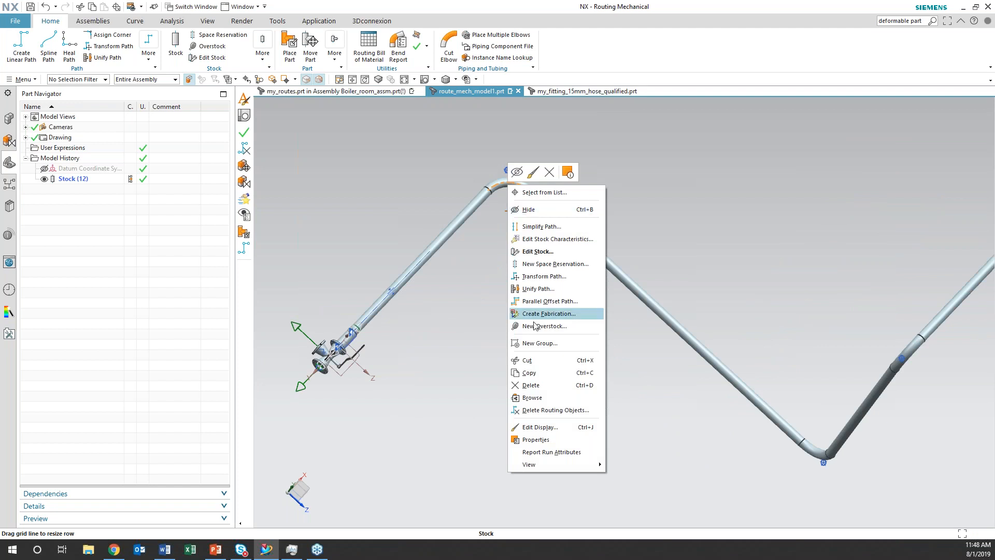
pyautogui.click(542, 410)
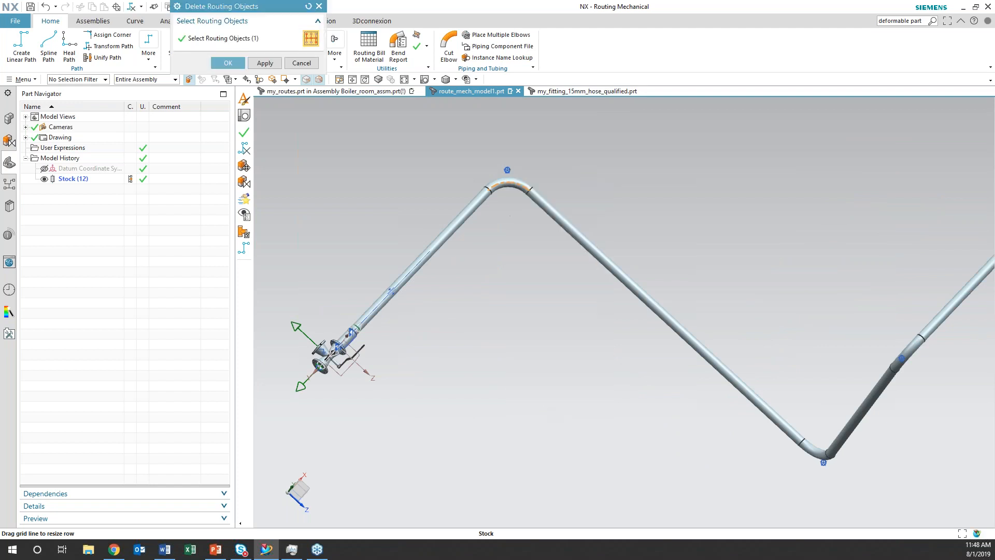
pyautogui.click(228, 62)
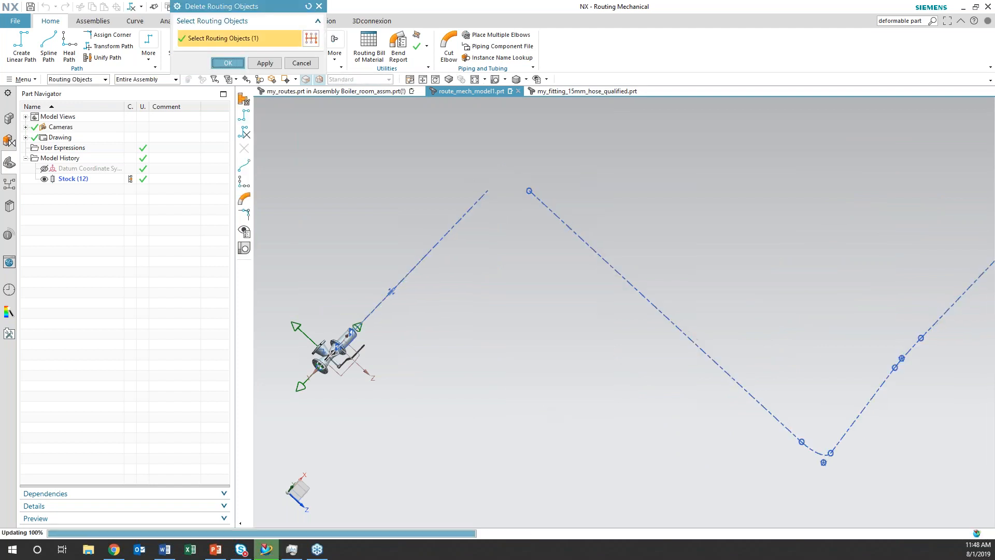
# Start placing a part and choose elbow RBG_3D_100_90 from the piping fittings library's 3D DIN2605 elbows
pyautogui.scroll(1, 551, 258)
pyautogui.keyDown('shift'); pyautogui.moveTo(551, 258); pyautogui.dragTo(552, 410, button='middle'); pyautogui.keyUp('shift')
pyautogui.click(293, 56)
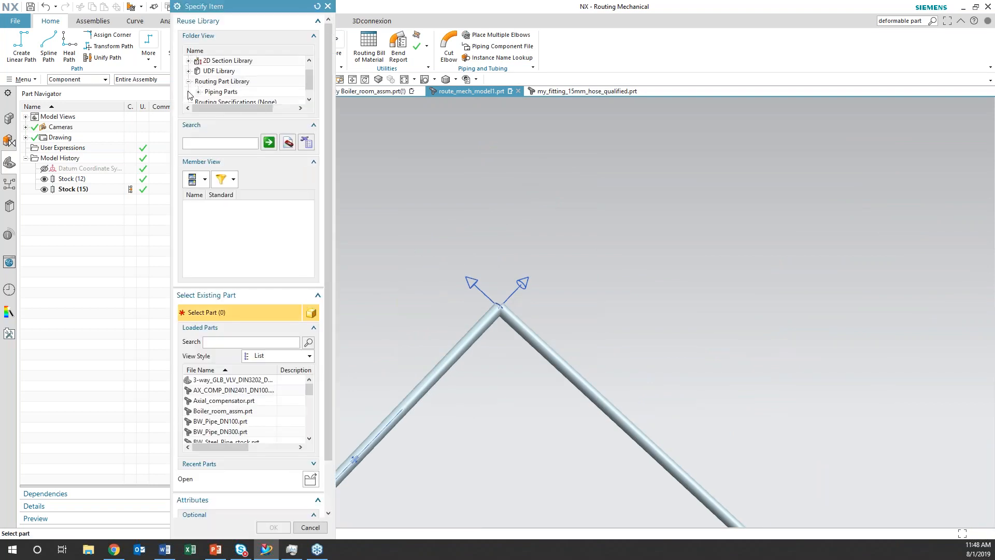
pyautogui.click(199, 92)
pyautogui.scroll(-2, 209, 85)
pyautogui.click(209, 61)
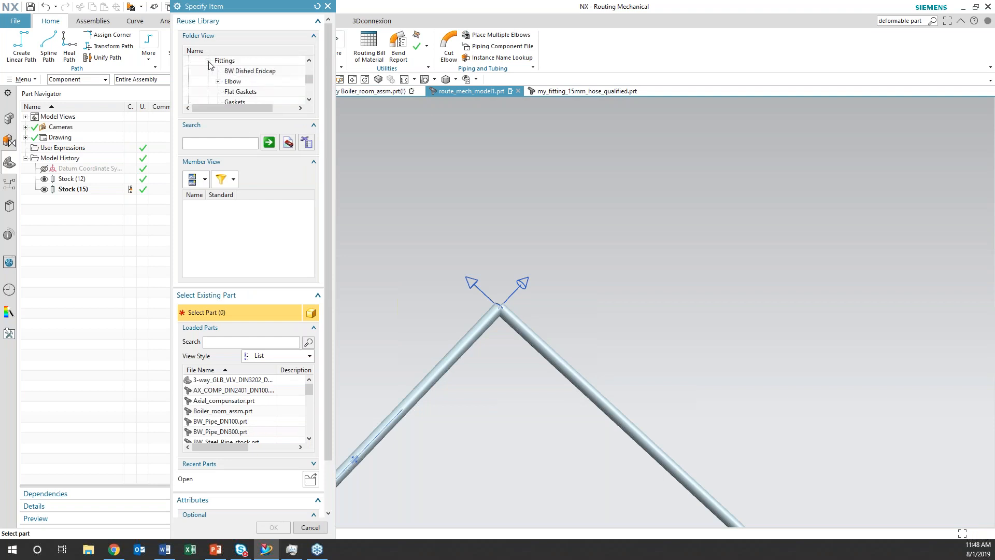
pyautogui.click(218, 82)
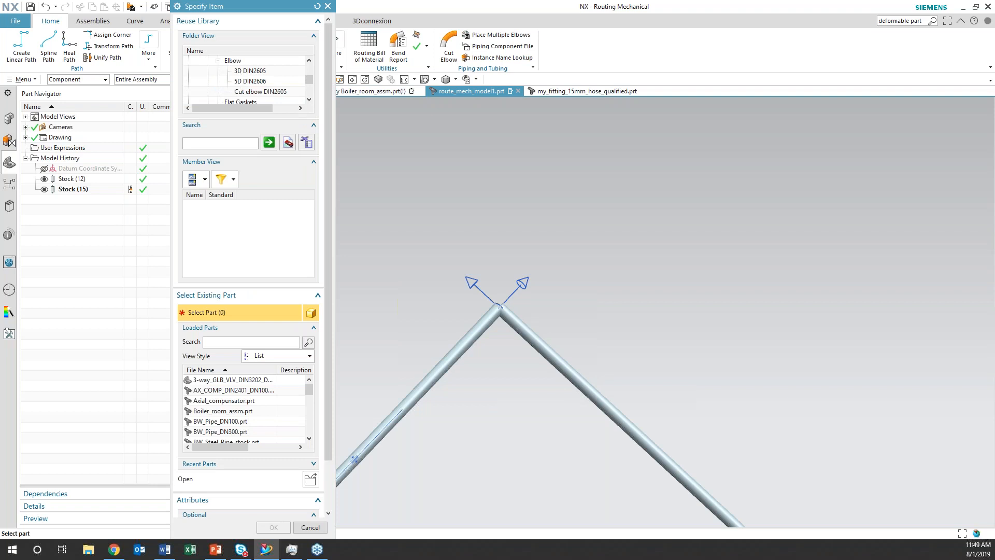
pyautogui.click(250, 70)
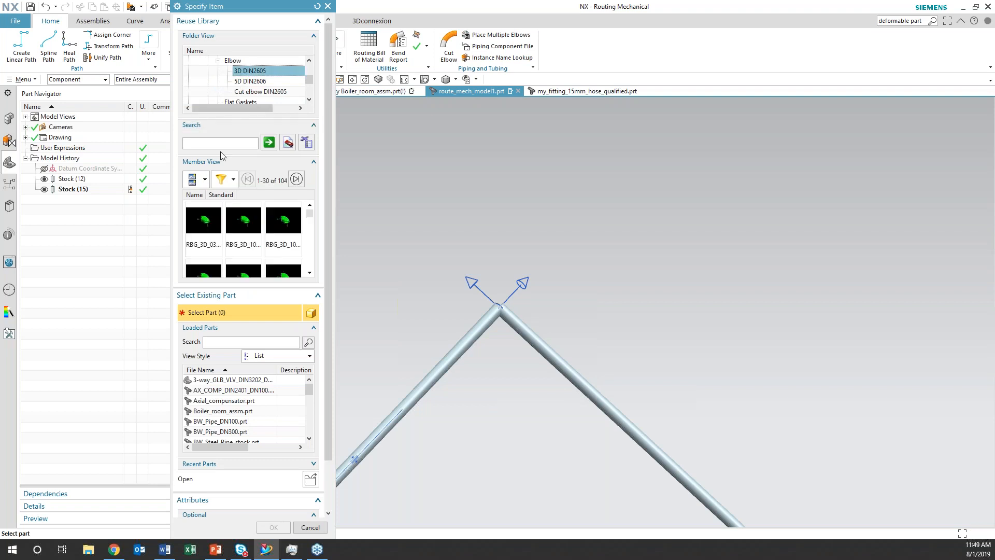
pyautogui.click(205, 181)
pyautogui.click(196, 204)
pyautogui.click(214, 225)
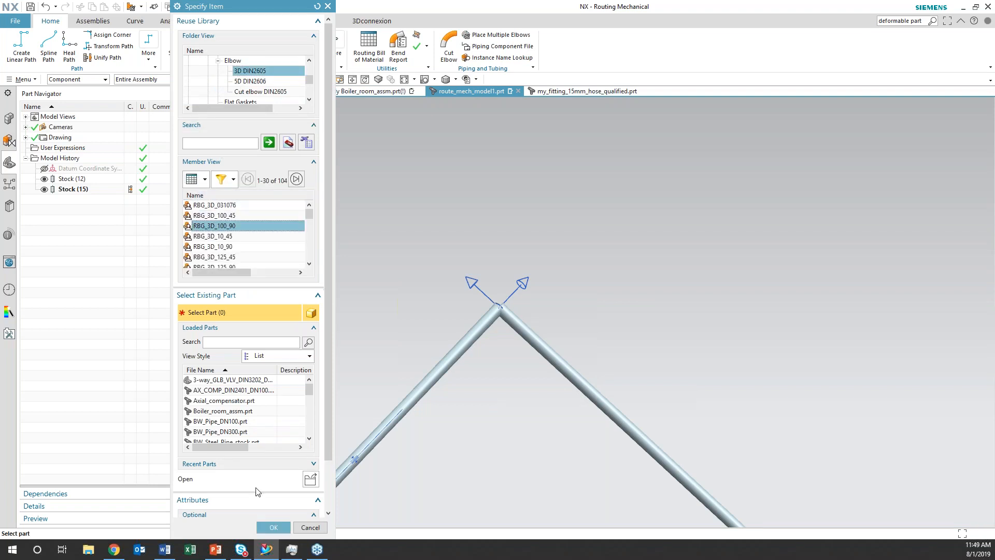
pyautogui.click(273, 527)
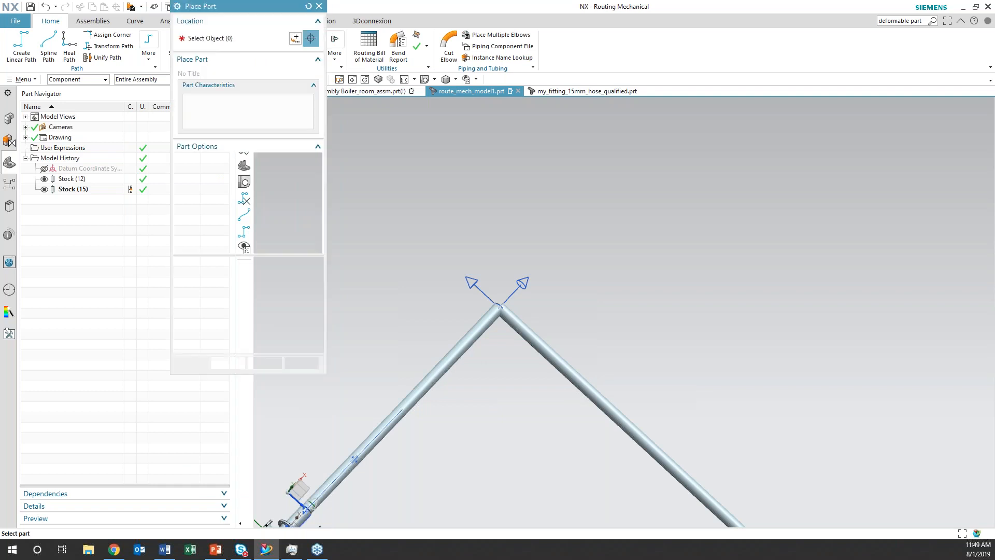
# Place elbow RBG_3D_100_90 on the existing routing control point at the corner where the bend was deleted, accepting the first placement solution
pyautogui.moveTo(473, 351); pyautogui.dragTo(481, 378, button='middle')
pyautogui.keyDown('shift'); pyautogui.moveTo(518, 194); pyautogui.dragTo(520, 416, button='middle'); pyautogui.keyUp('shift')
pyautogui.scroll(2, 520, 417)
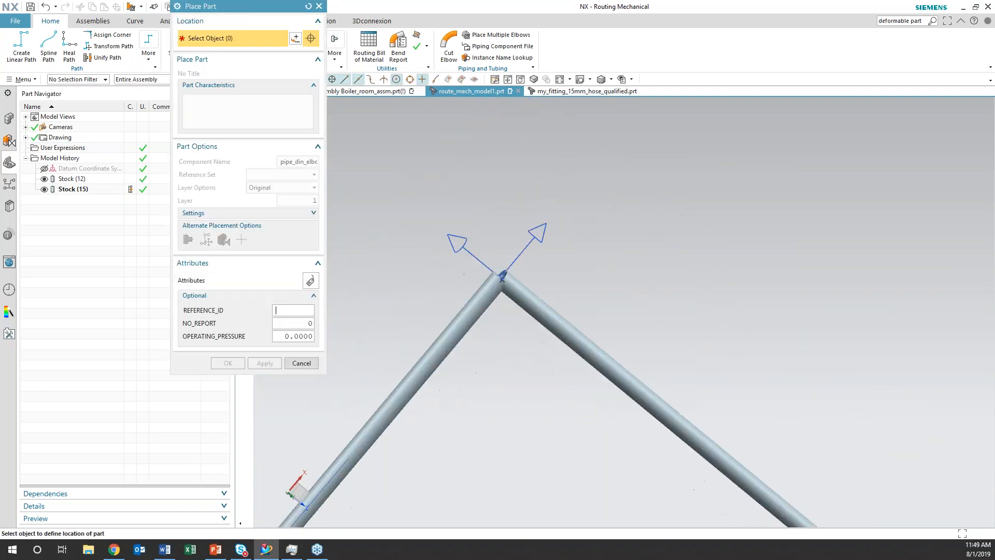
pyautogui.click(512, 292)
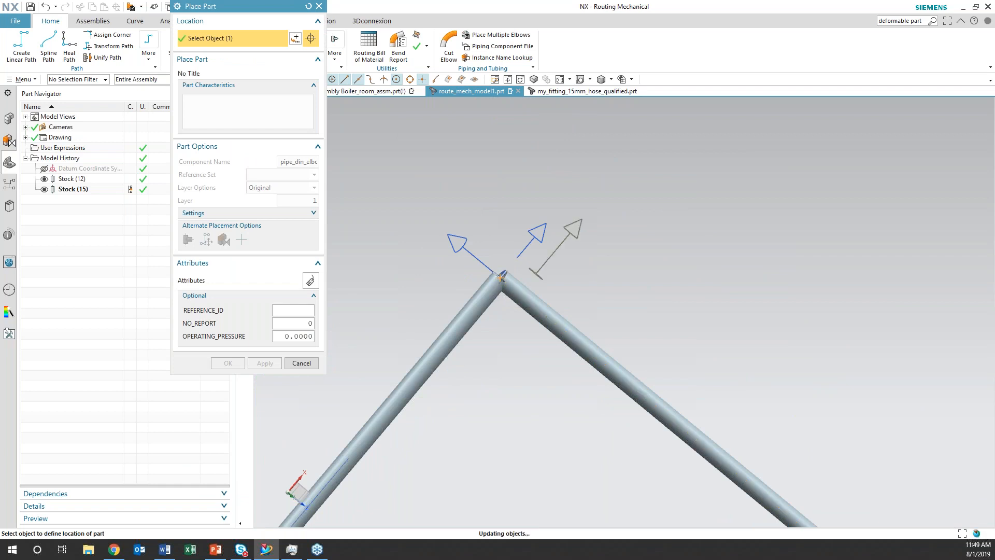
pyautogui.click(217, 38)
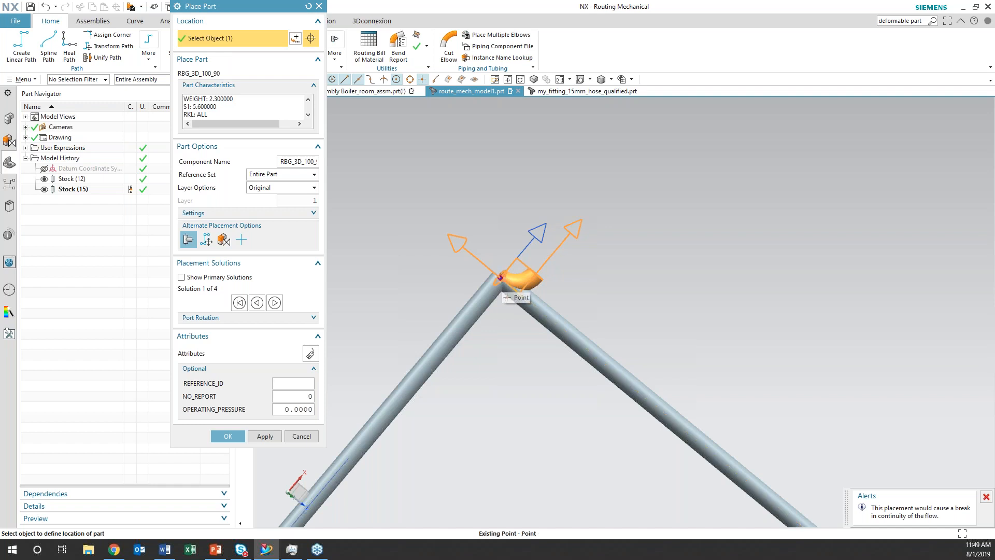
pyautogui.click(500, 279)
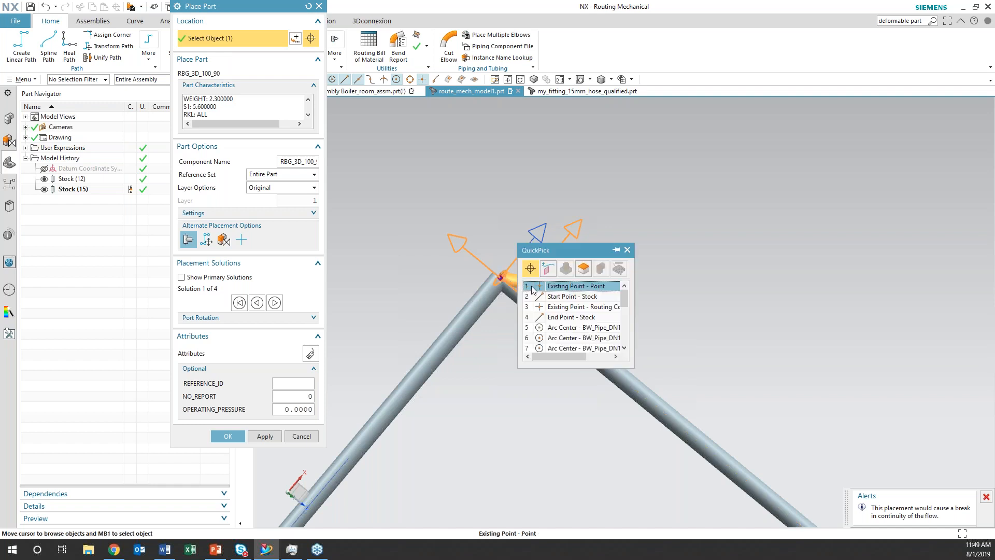
pyautogui.click(583, 310)
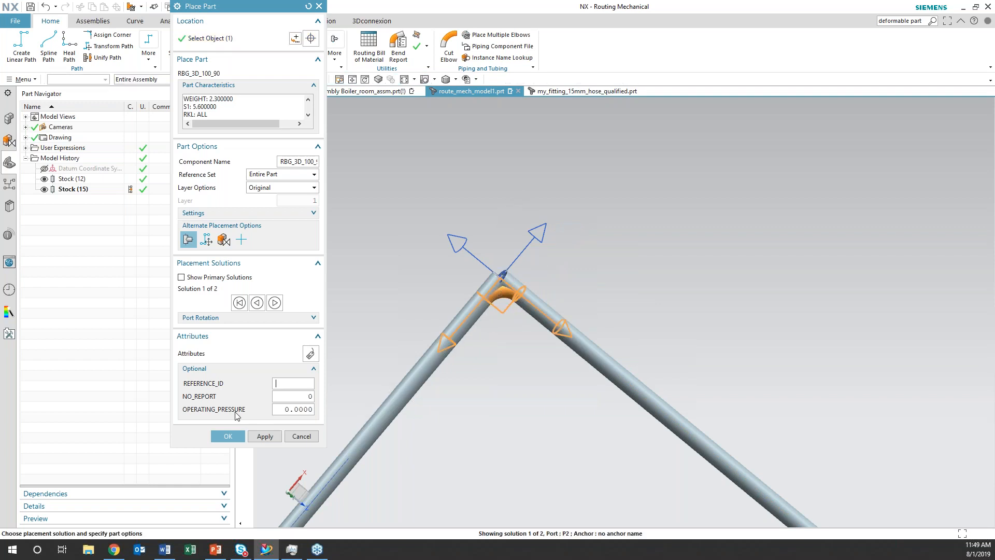
pyautogui.click(228, 436)
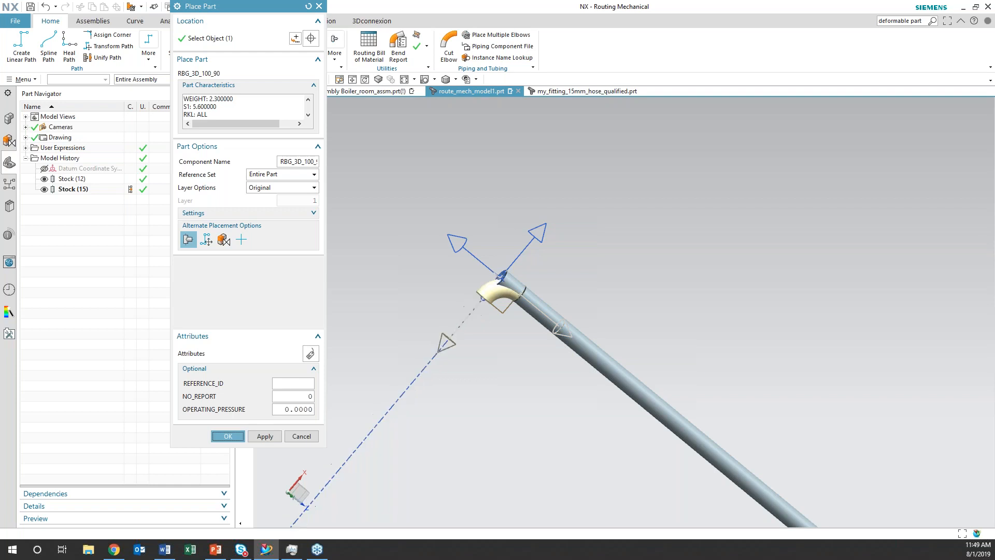
# Examine the placed elbow and the complete pipe run from several angles
pyautogui.scroll(-4, 540, 350)
pyautogui.scroll(-3, 540, 351)
pyautogui.keyDown('shift'); pyautogui.moveTo(585, 421); pyautogui.dragTo(588, 376, button='middle'); pyautogui.keyUp('shift')
pyautogui.scroll(1, 577, 385)
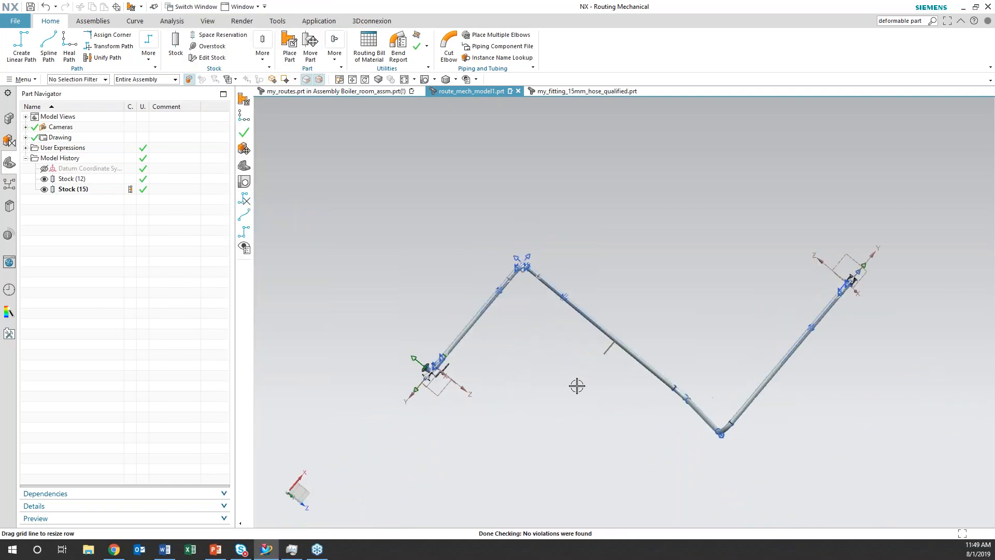
pyautogui.scroll(3, 577, 385)
pyautogui.keyDown('shift'); pyautogui.moveTo(485, 262); pyautogui.dragTo(485, 418, button='middle'); pyautogui.keyUp('shift')
pyautogui.keyDown('shift'); pyautogui.moveTo(562, 401); pyautogui.dragTo(526, 269, button='middle'); pyautogui.keyUp('shift')
pyautogui.scroll(1, 524, 298)
pyautogui.scroll(-5, 540, 324)
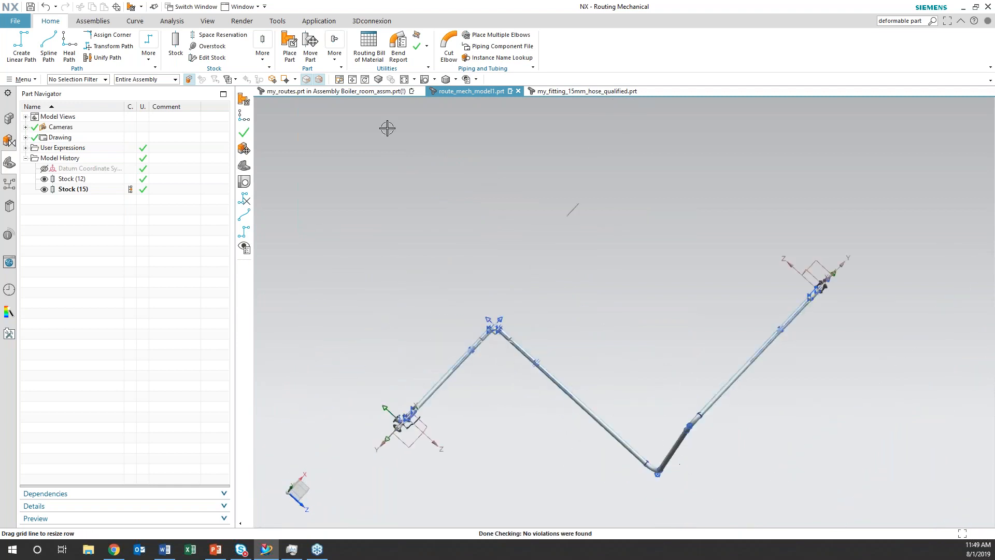
pyautogui.scroll(1, 522, 410)
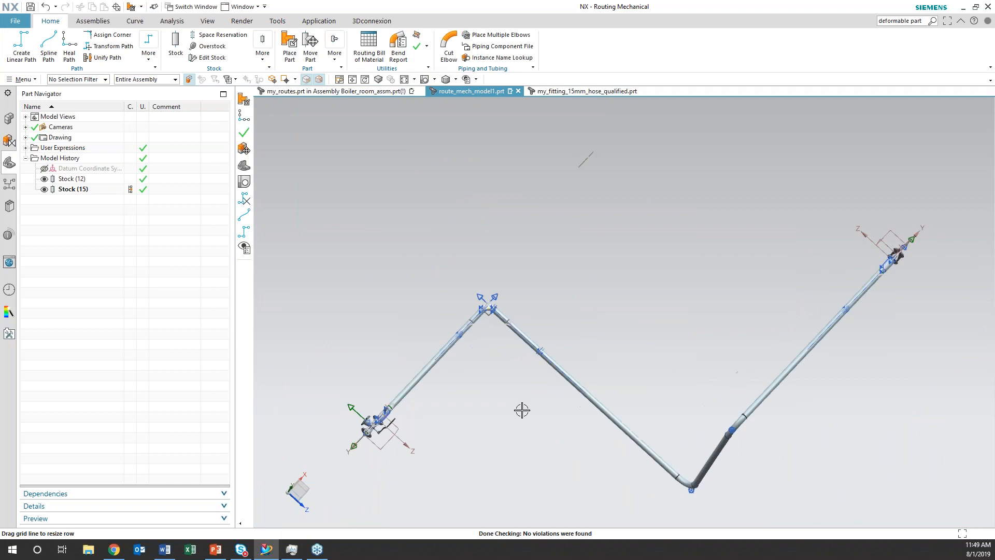
# Face the bill of materials table flat in the XY plane and check its rows for the placed elbow
pyautogui.scroll(3, 627, 205)
pyautogui.scroll(2, 585, 499)
pyautogui.click(425, 81)
pyautogui.keyDown('shift'); pyautogui.moveTo(587, 216); pyautogui.dragTo(477, 456, button='middle'); pyautogui.keyUp('shift')
pyautogui.scroll(4, 513, 377)
pyautogui.scroll(3, 504, 338)
pyautogui.keyDown('shift'); pyautogui.moveTo(439, 271); pyautogui.dragTo(606, 428, button='middle'); pyautogui.keyUp('shift')
pyautogui.scroll(6, 592, 414)
pyautogui.keyDown('shift'); pyautogui.moveTo(500, 262); pyautogui.dragTo(631, 519, button='middle'); pyautogui.keyUp('shift')
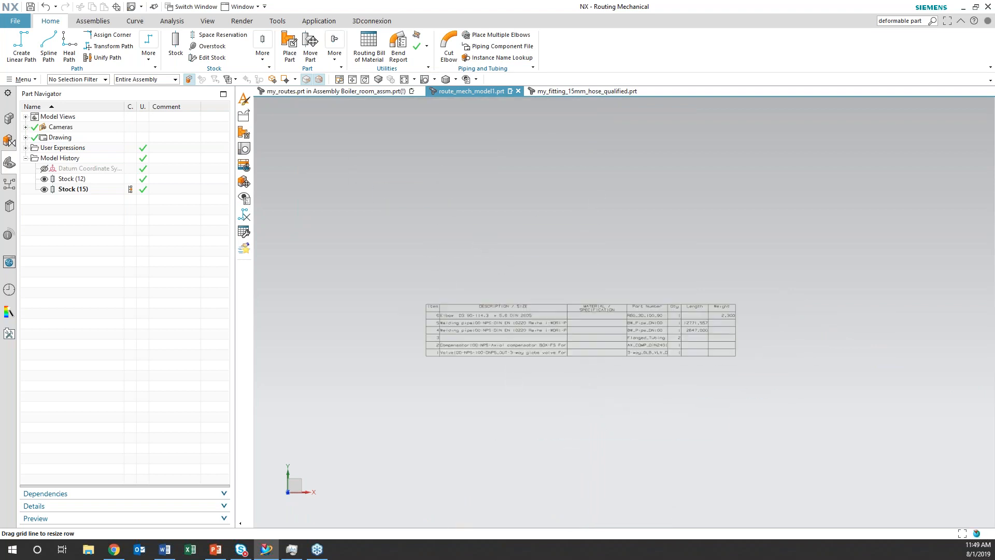
pyautogui.scroll(2, 615, 470)
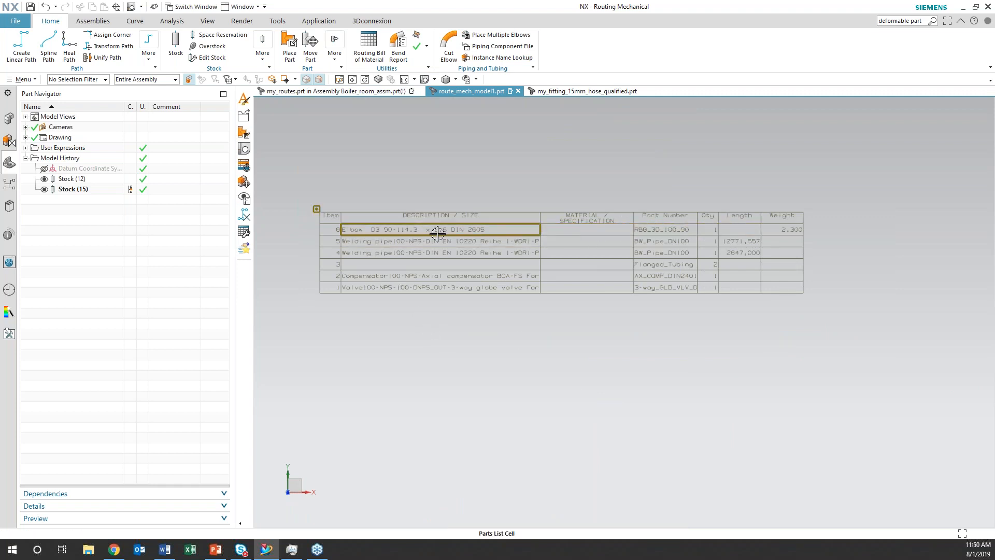
# Review the format options for exporting the parts list to the Information Window, choosing Space Delimited, and leave without exporting
pyautogui.rightClick(316, 210)
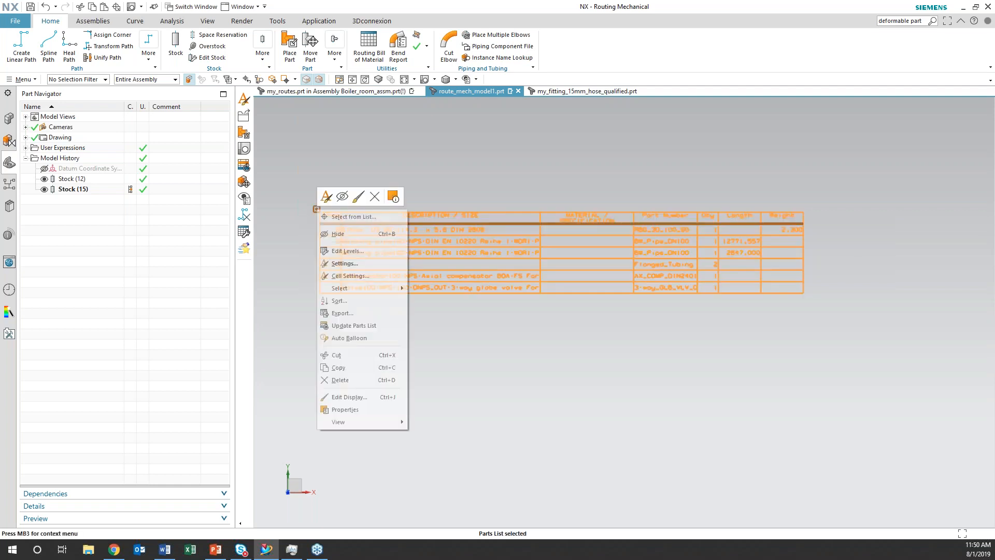
pyautogui.click(340, 313)
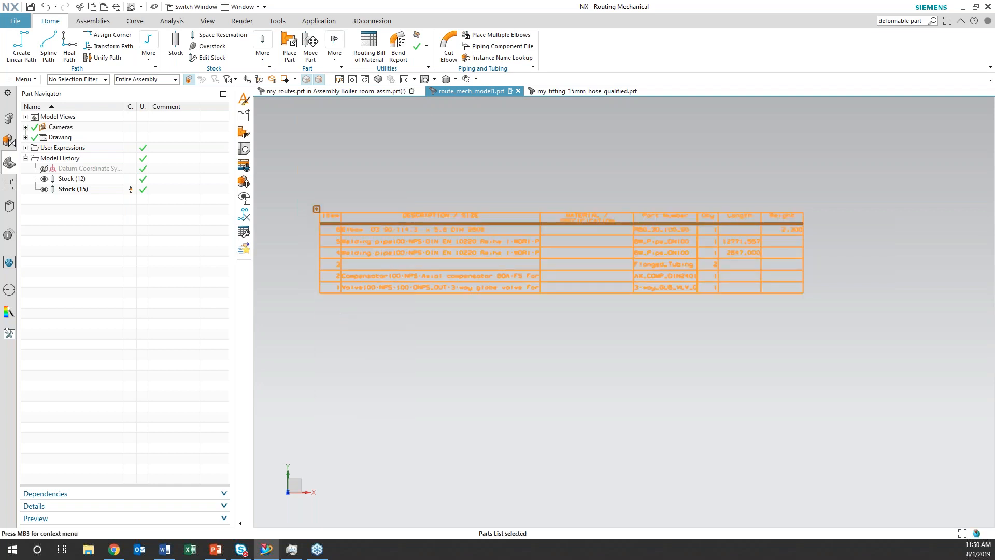
pyautogui.click(314, 88)
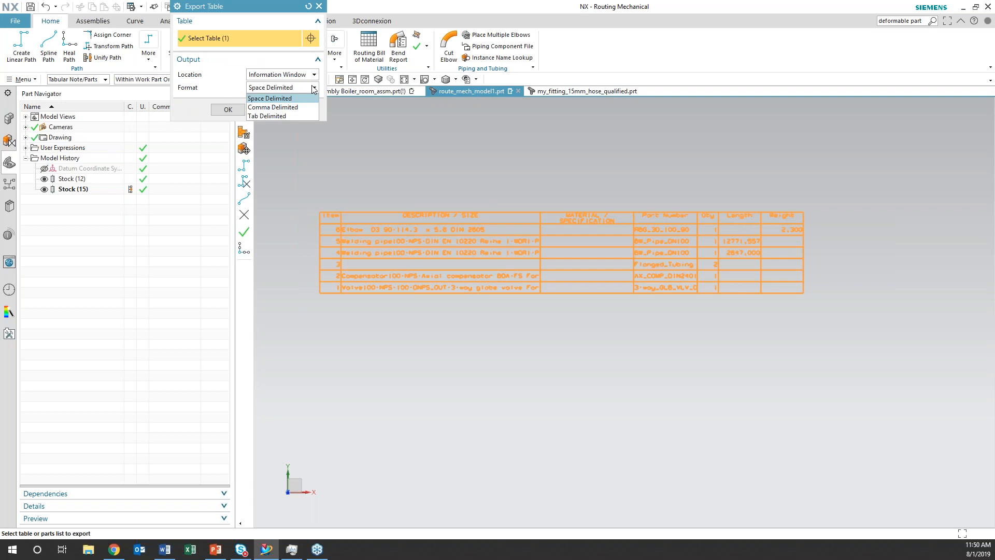
pyautogui.click(313, 98)
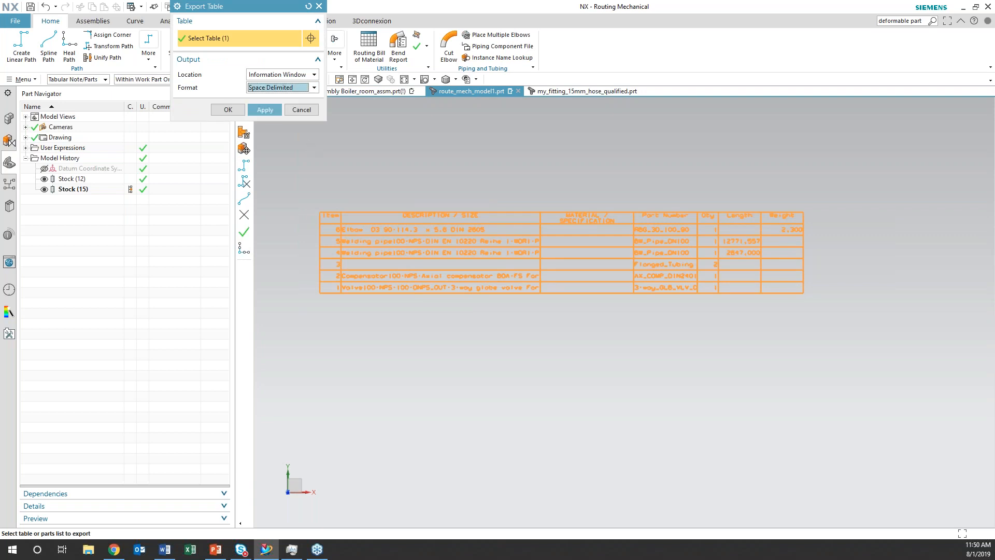
pyautogui.click(301, 109)
# Return to a three-dimensional view of the whole pipe route and examine it
pyautogui.scroll(-10, 596, 387)
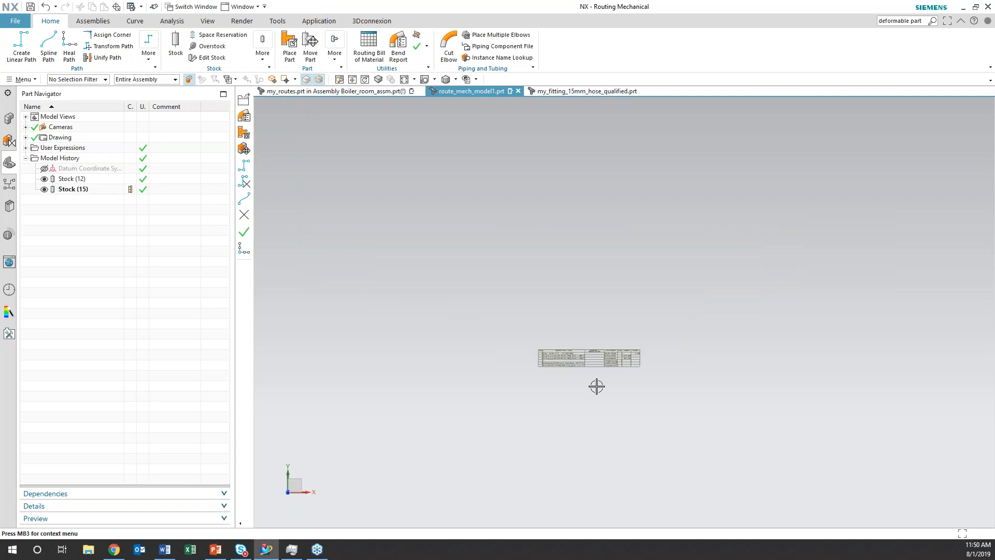
pyautogui.scroll(-5, 596, 387)
pyautogui.keyDown('shift'); pyautogui.moveTo(630, 426); pyautogui.dragTo(638, 293, button='middle'); pyautogui.keyUp('shift')
pyautogui.moveTo(648, 327); pyautogui.dragTo(660, 273, button='middle')
pyautogui.scroll(3, 659, 273)
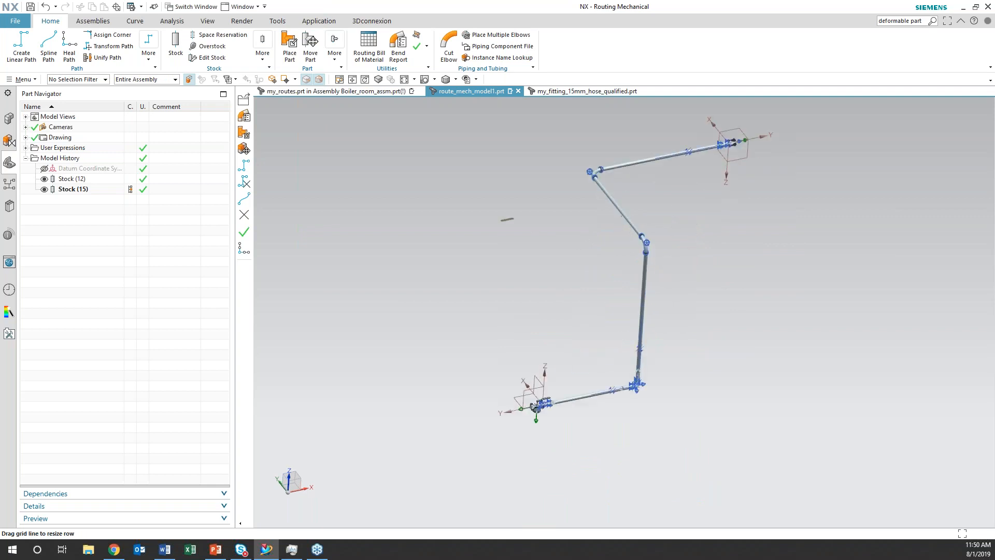
pyautogui.keyDown('shift'); pyautogui.moveTo(700, 326); pyautogui.dragTo(667, 388, button='middle'); pyautogui.keyUp('shift')
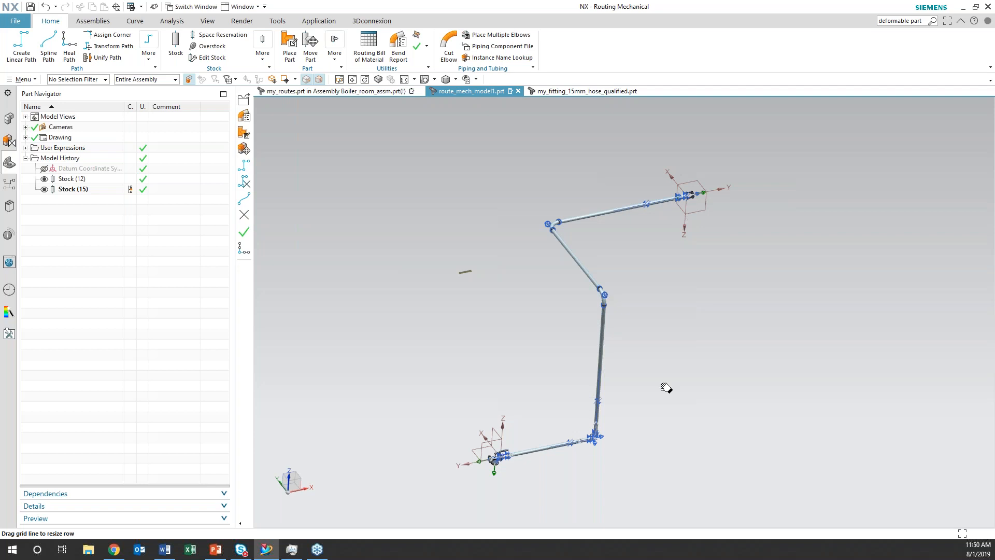
# Switch to the NX Mechanical Routing presentation in PowerPoint, maximize its window and go through the routing slides to Notable Take-Aways
pyautogui.click(217, 553)
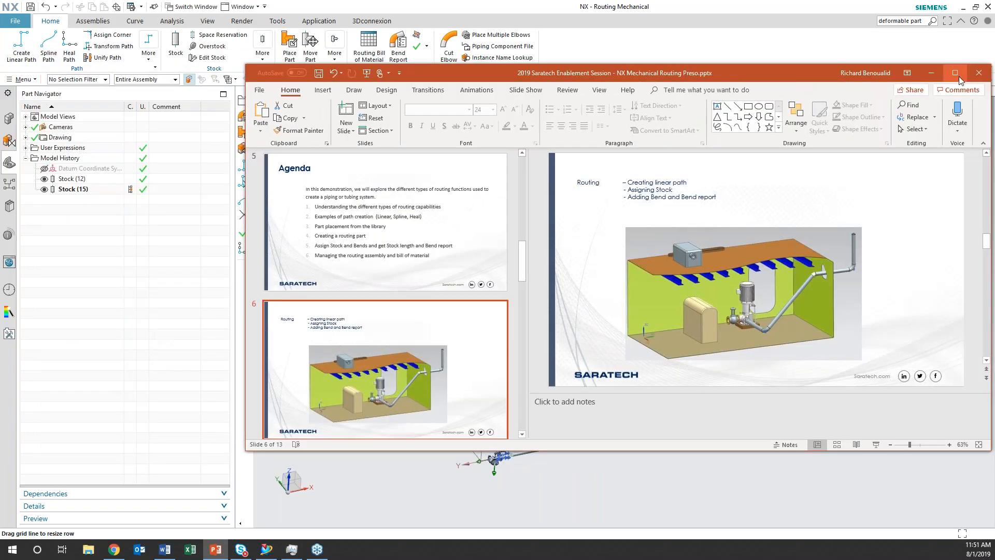
pyautogui.click(957, 75)
pyautogui.click(188, 444)
pyautogui.scroll(-5, 188, 441)
pyautogui.click(188, 440)
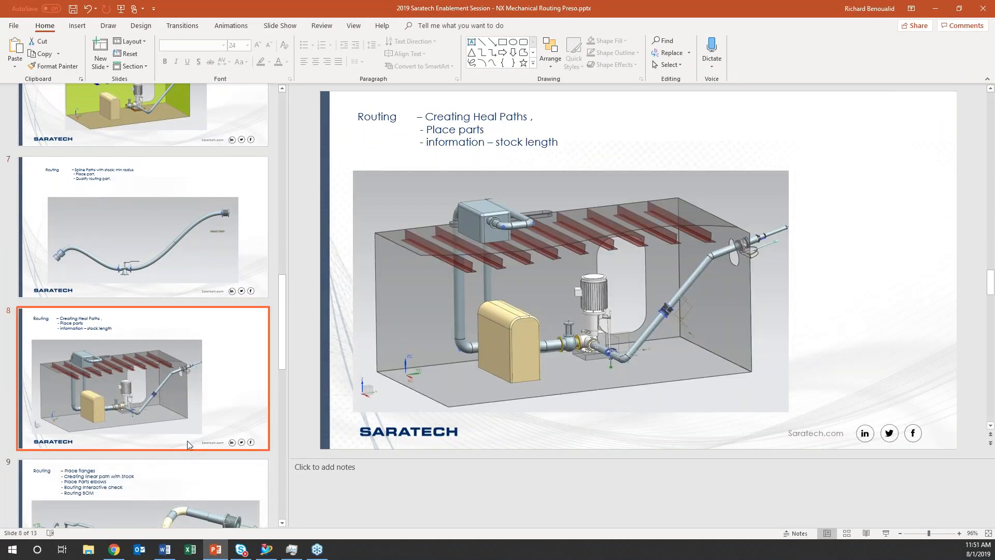
pyautogui.click(197, 417)
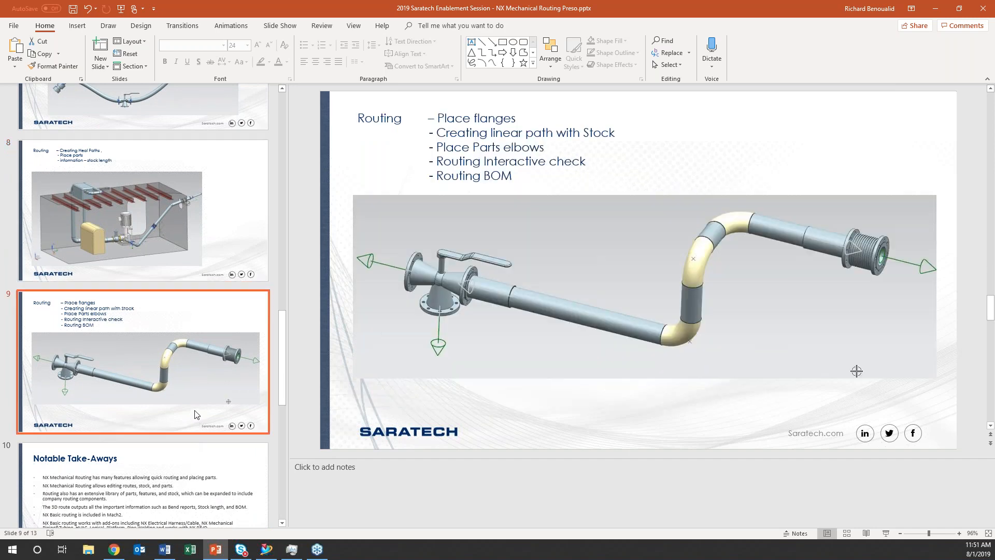
pyautogui.scroll(-2, 197, 415)
pyautogui.click(197, 415)
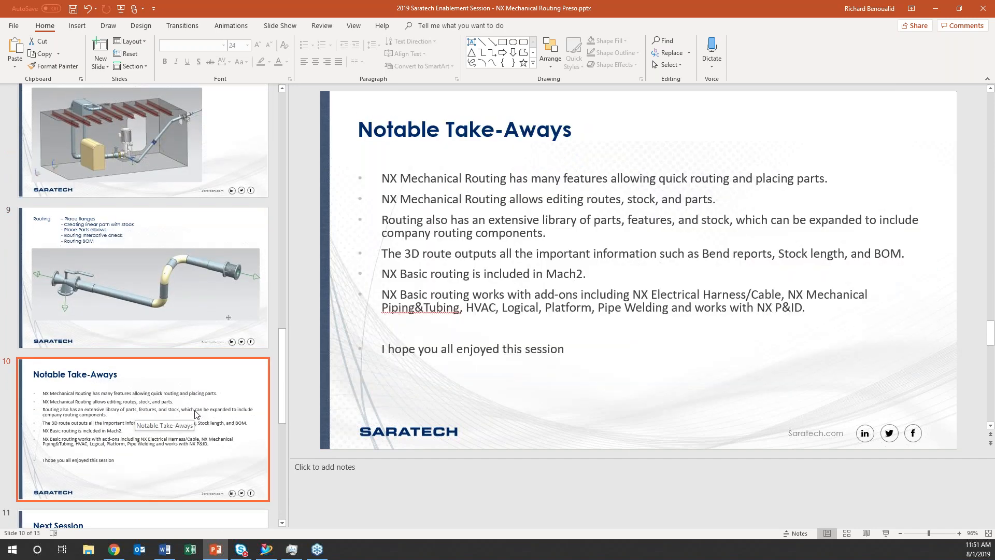
# Go to the Next Session slide and start the slide show from it
pyautogui.scroll(-3, 196, 413)
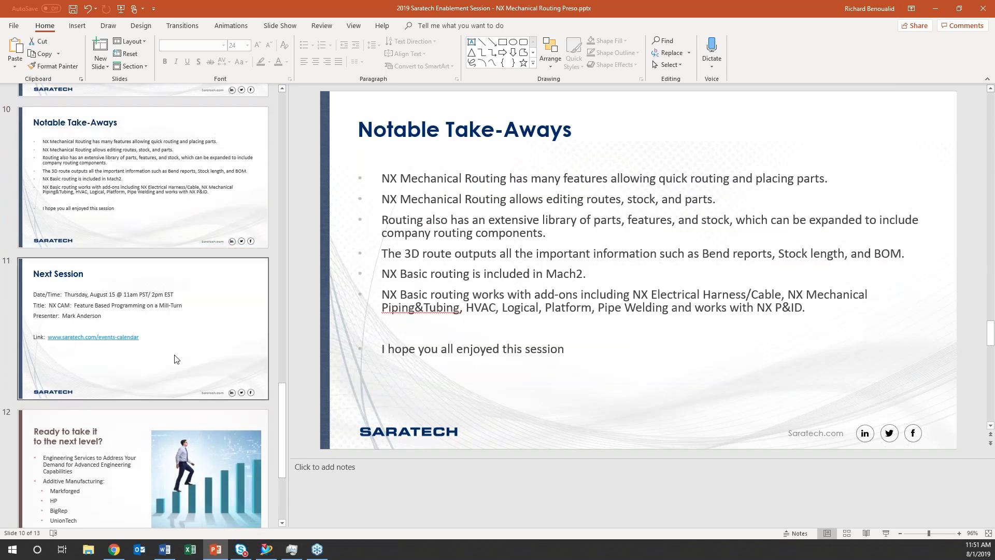
pyautogui.click(176, 358)
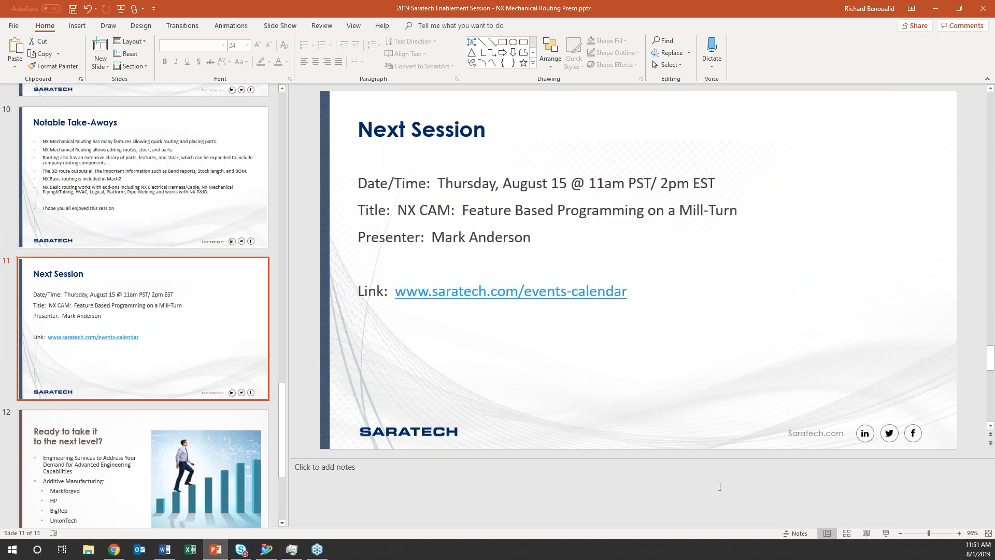
pyautogui.click(886, 533)
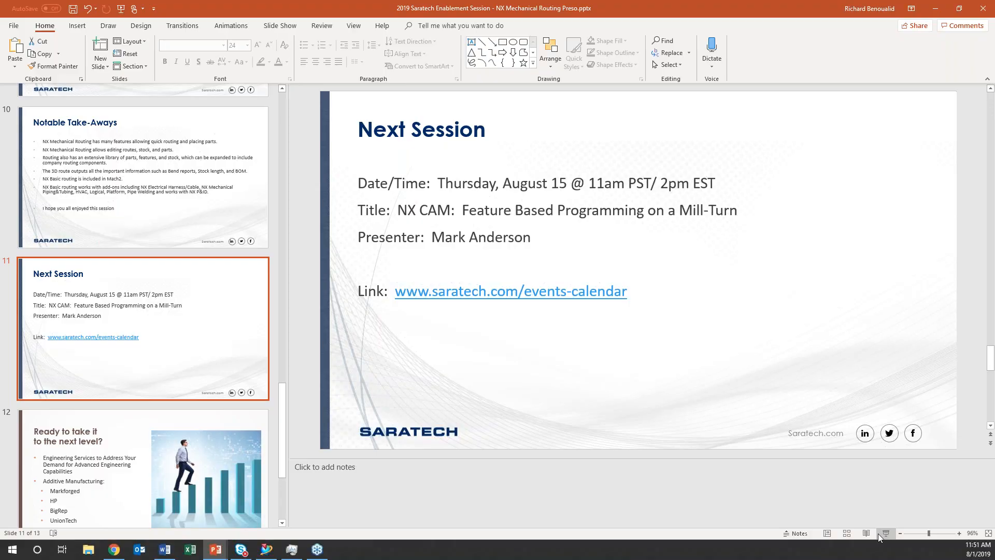